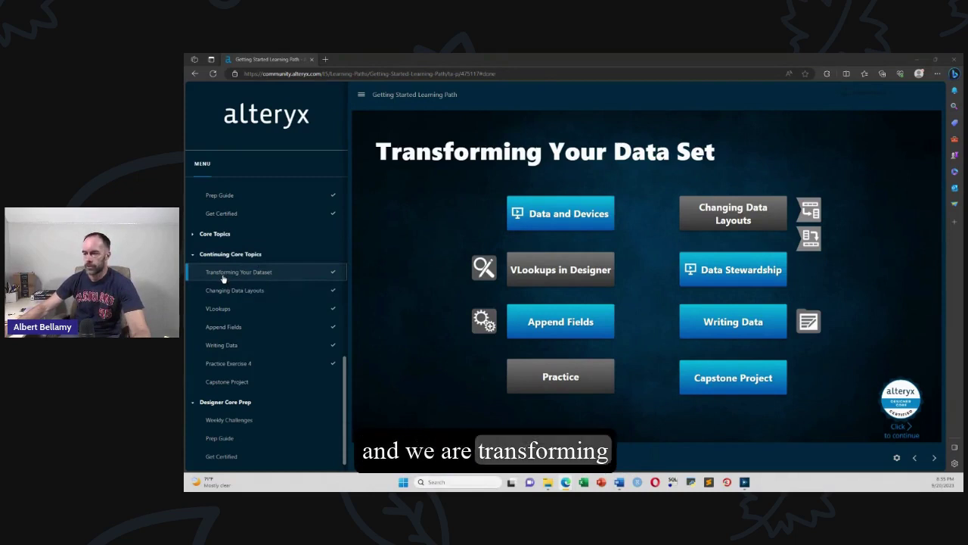
{"action": "mouse_move", "coordinate": [518, 247]}
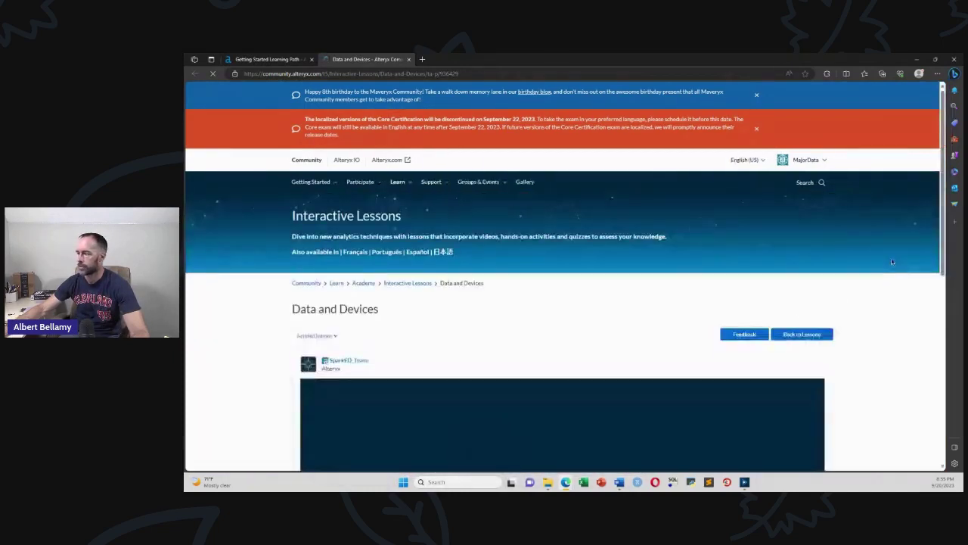
{"action": "left_click_drag", "start_coordinate": [943, 210], "coordinate": [946, 341]}
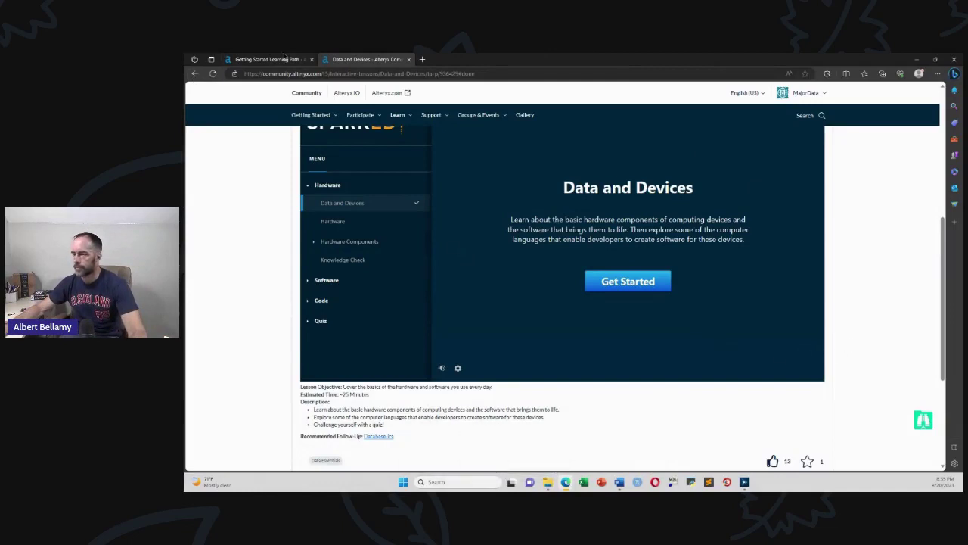
{"action": "left_click", "coordinate": [261, 59]}
{"action": "left_click", "coordinate": [408, 59]}
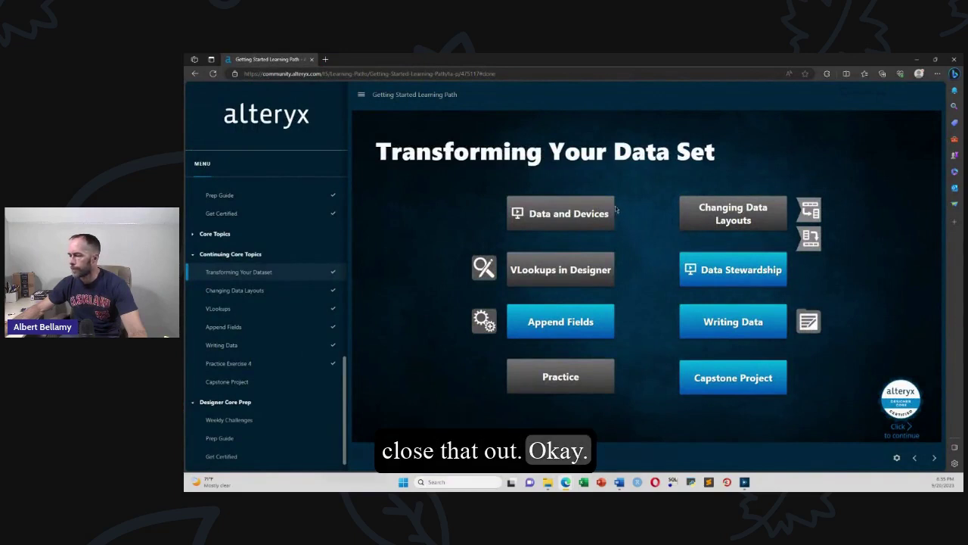
- Read the tooltips on the Transforming Your Data Set lesson buttons, ending on VLookups in Designer
{"action": "mouse_move", "coordinate": [585, 280]}
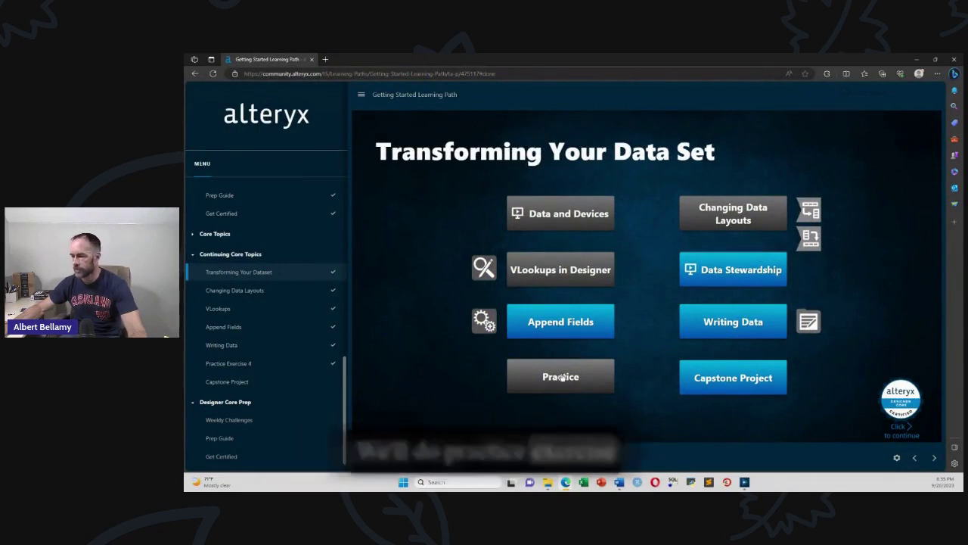
{"action": "mouse_move", "coordinate": [548, 263]}
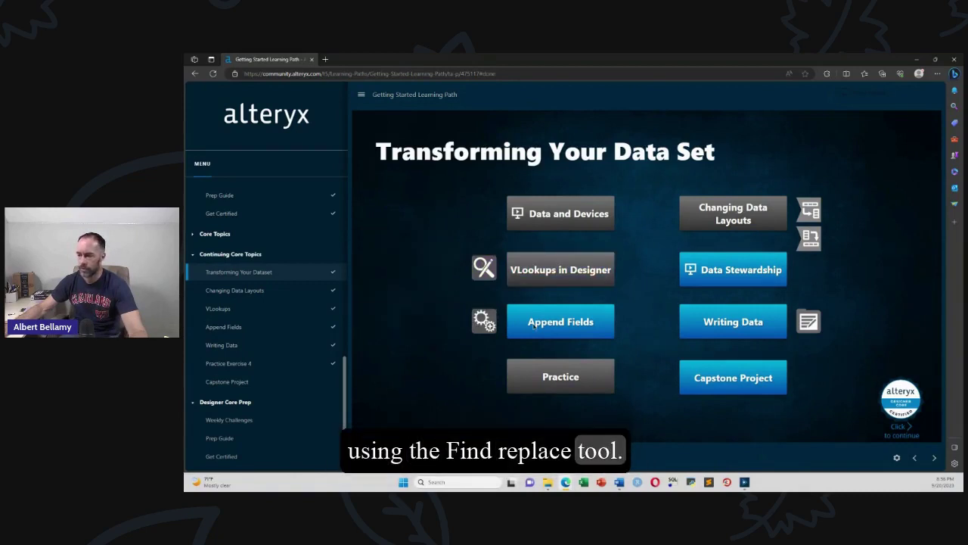
{"action": "mouse_move", "coordinate": [476, 321]}
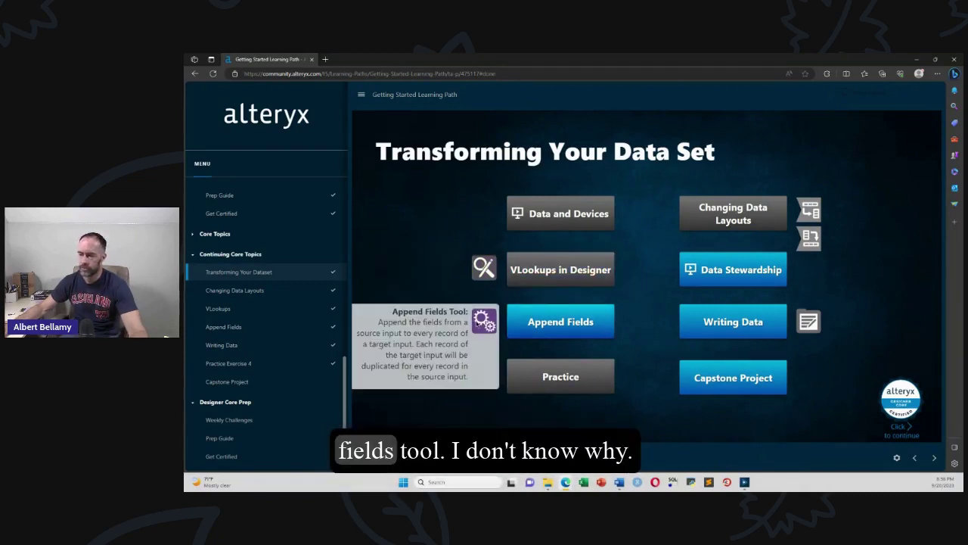
{"action": "mouse_move", "coordinate": [485, 271]}
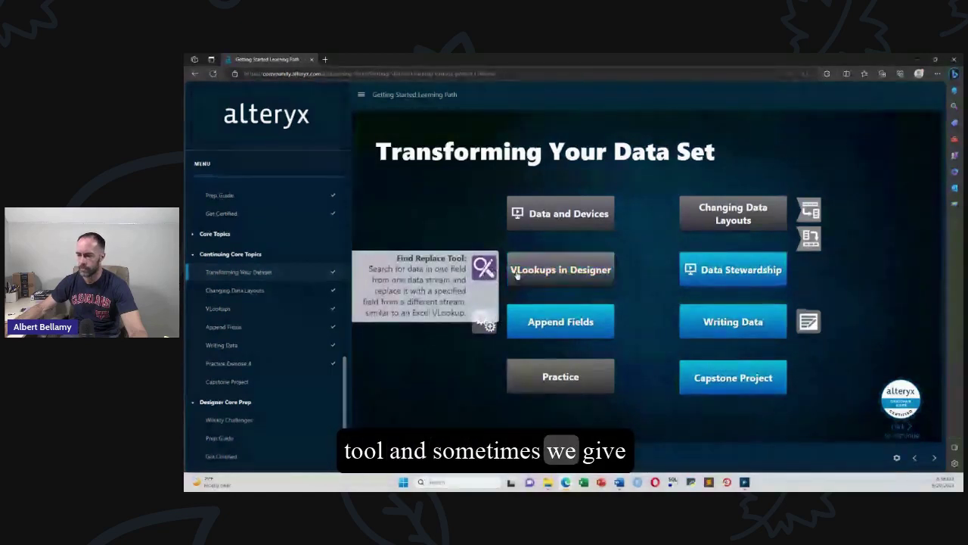
{"action": "mouse_move", "coordinate": [579, 339]}
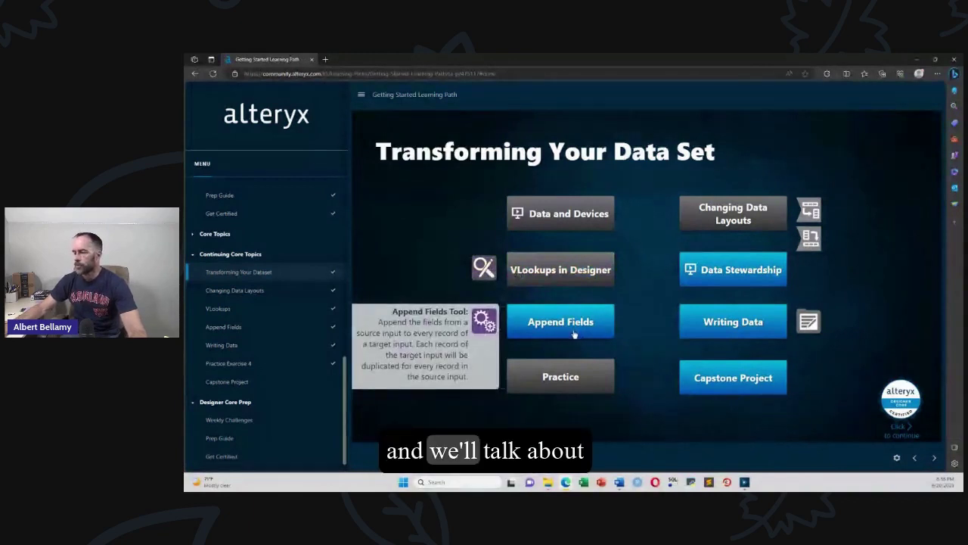
{"action": "mouse_move", "coordinate": [737, 335]}
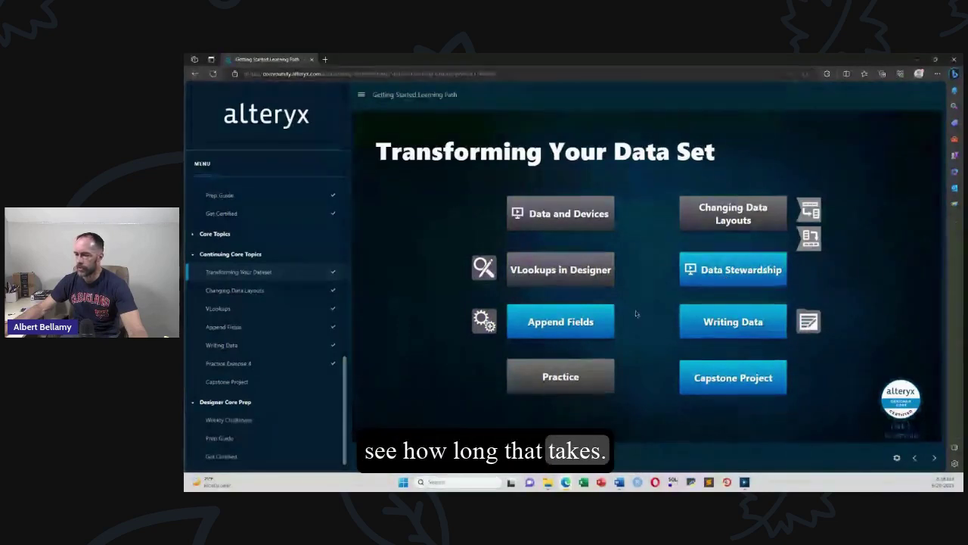
- Open the VLookups in Designer lesson page from the learning path
{"action": "left_click", "coordinate": [546, 272]}
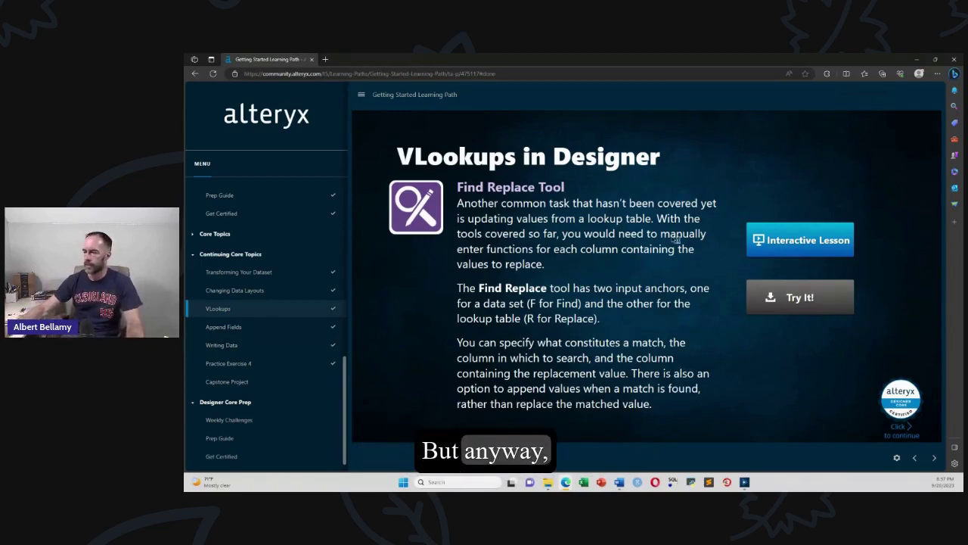
- Launch the VLookups interactive lesson, skim through it, then close the VLookUps with Designer tab
{"action": "left_click", "coordinate": [764, 244]}
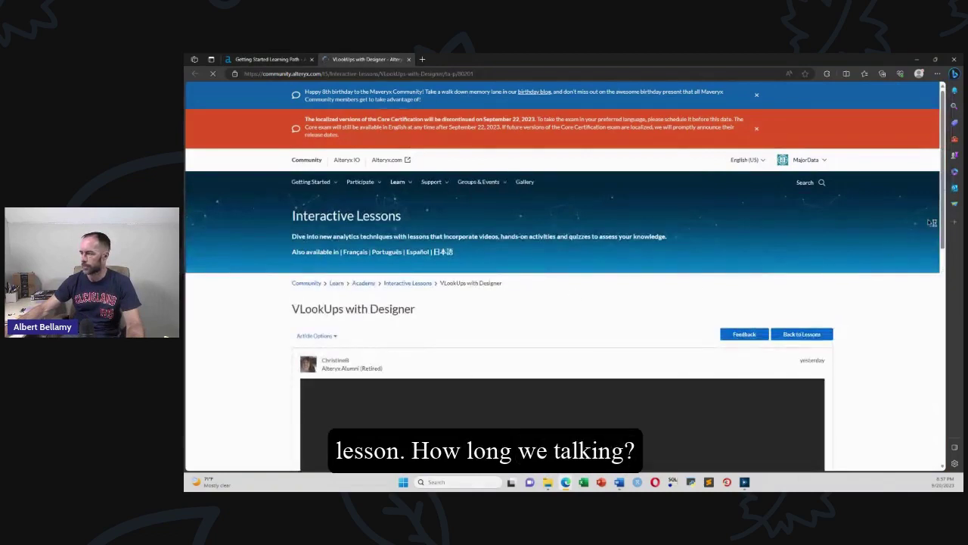
{"action": "scroll", "coordinate": [934, 272], "scroll_direction": "down", "scroll_amount": 5}
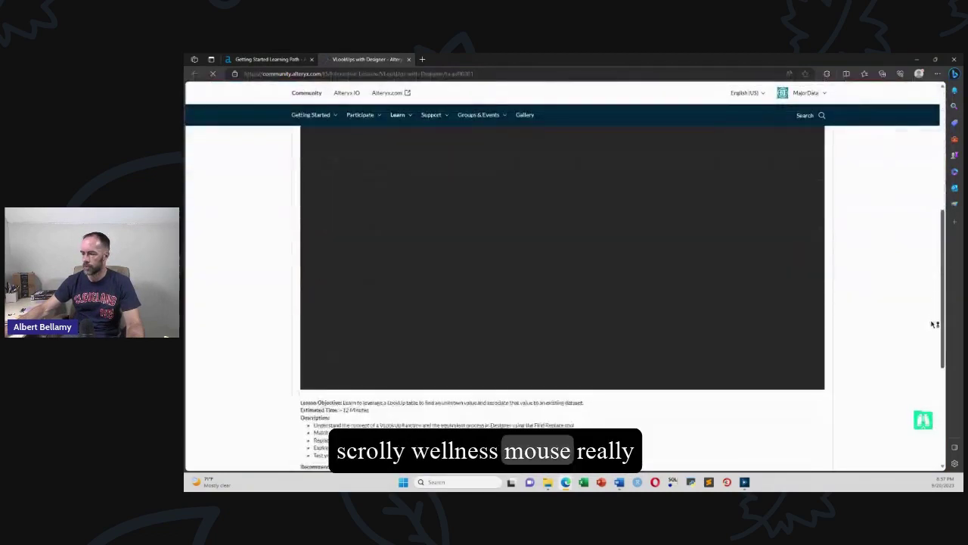
{"action": "scroll", "coordinate": [933, 314], "scroll_direction": "up", "scroll_amount": 1}
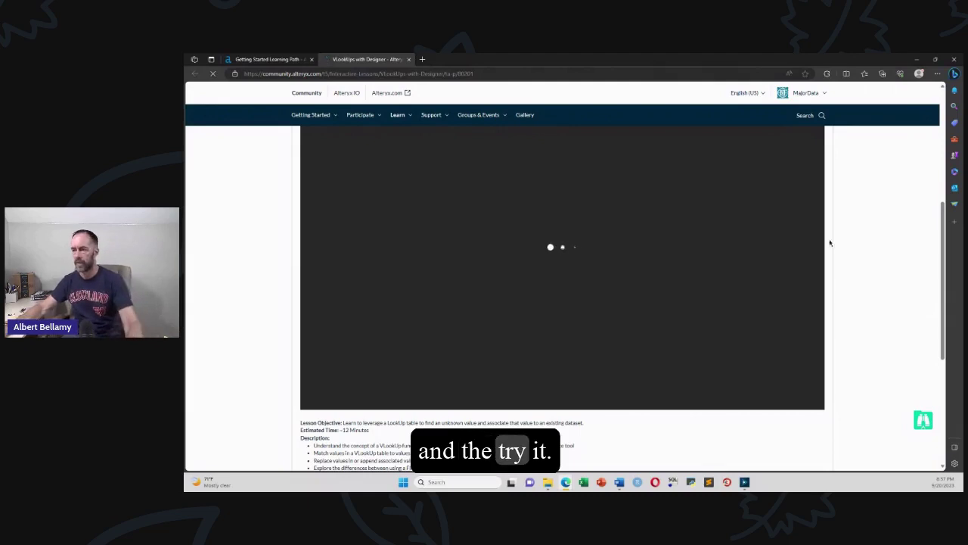
{"action": "left_click", "coordinate": [408, 59]}
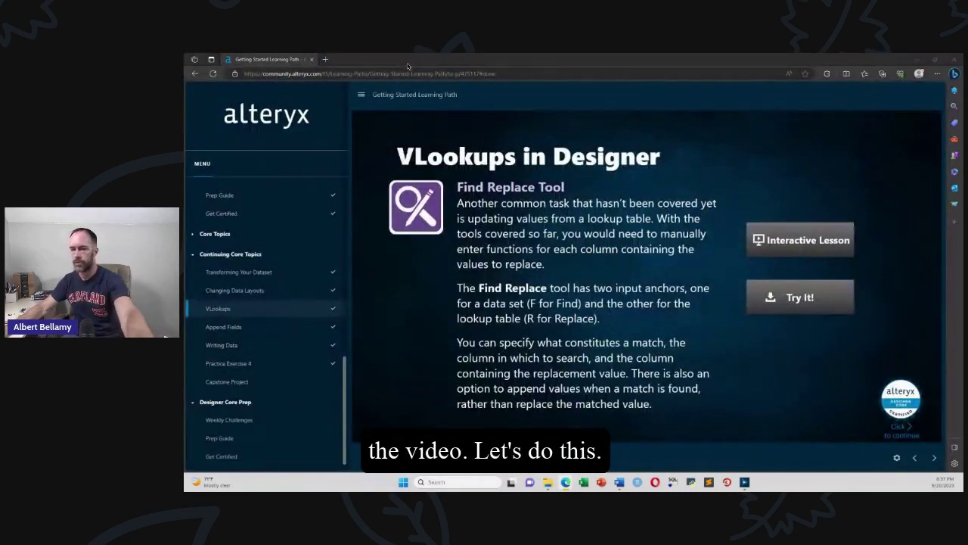
- In Designer, run the findreplace_try_it workflow and view its 15 account-holder transaction records
{"action": "key", "text": "alt+Tab"}
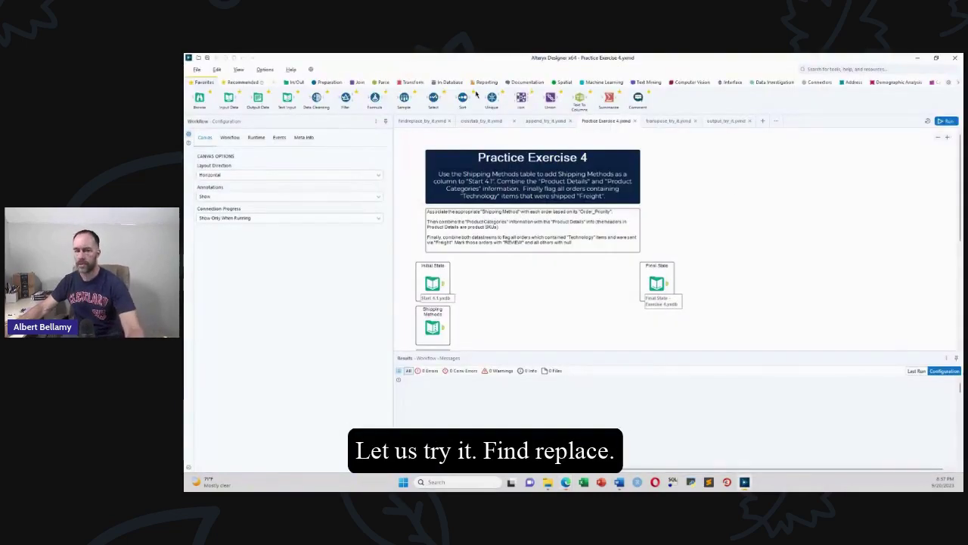
{"action": "left_click", "coordinate": [422, 121]}
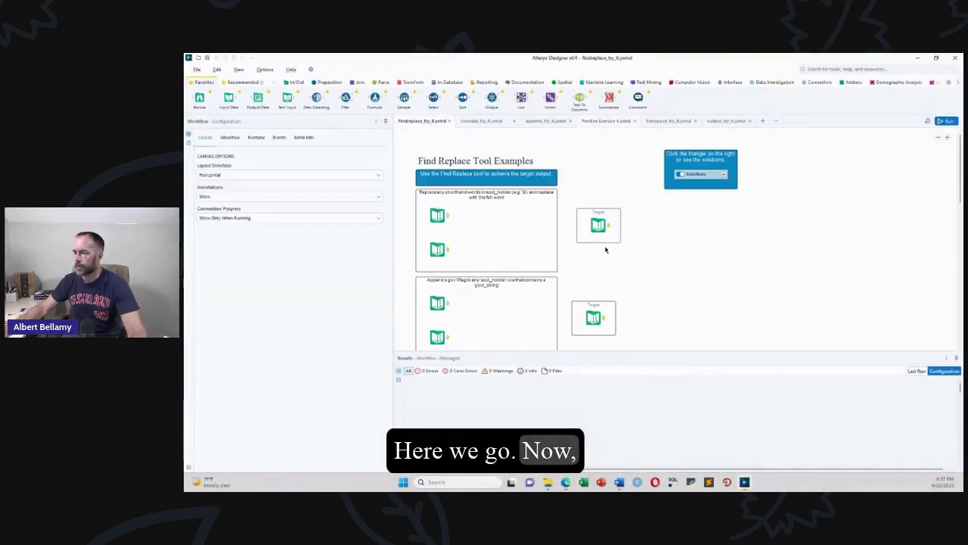
{"action": "left_click_drag", "start_coordinate": [961, 193], "coordinate": [961, 291]}
{"action": "scroll", "coordinate": [501, 226], "scroll_direction": "up", "scroll_amount": 5}
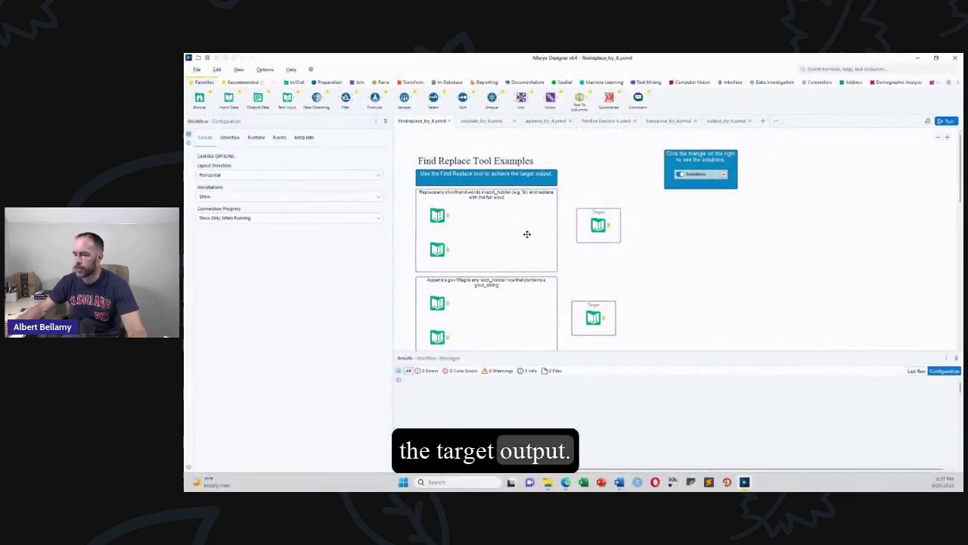
{"action": "key", "text": "ctrl+r"}
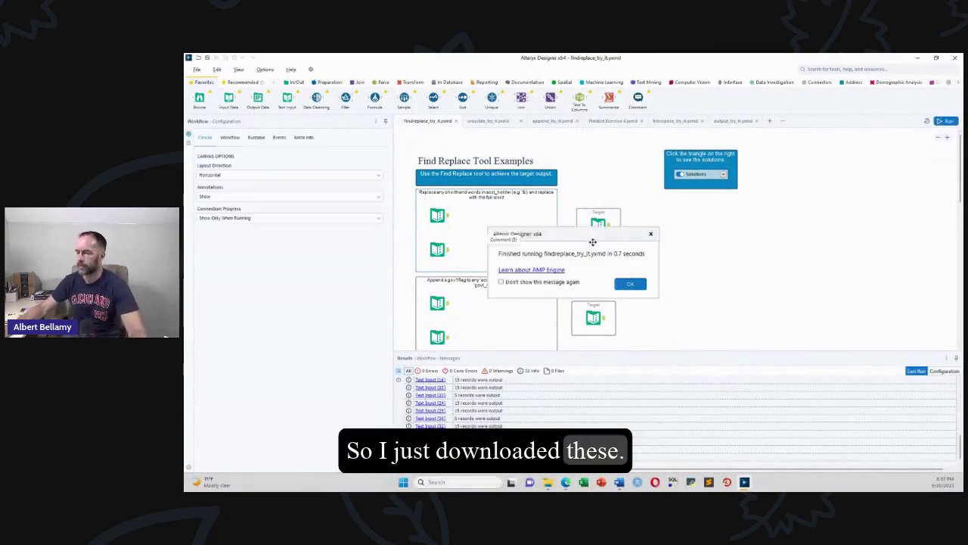
{"action": "left_click", "coordinate": [625, 284]}
{"action": "left_click", "coordinate": [448, 221]}
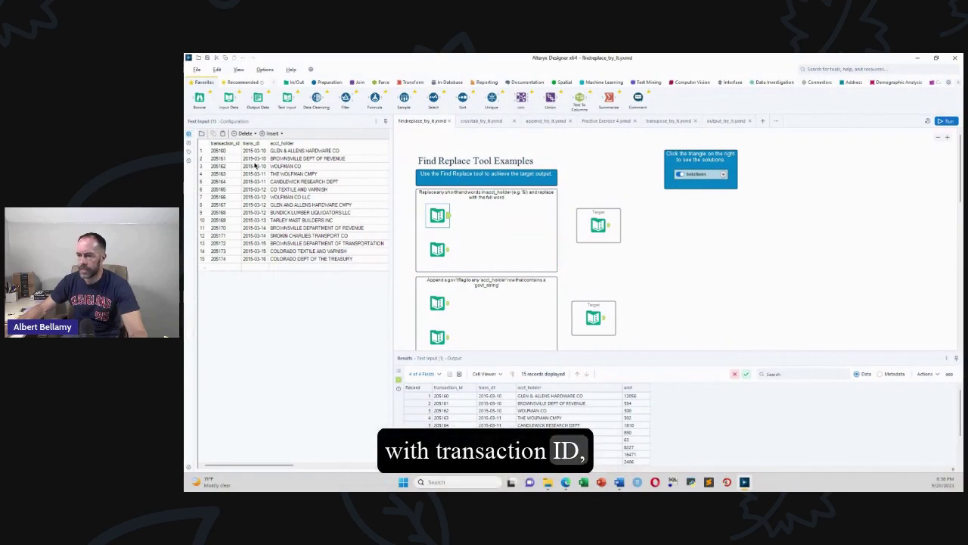
- Compare the abbreviation lookup table, the transaction records and the full-word Target output, then show the Join tools
{"action": "left_click", "coordinate": [446, 254]}
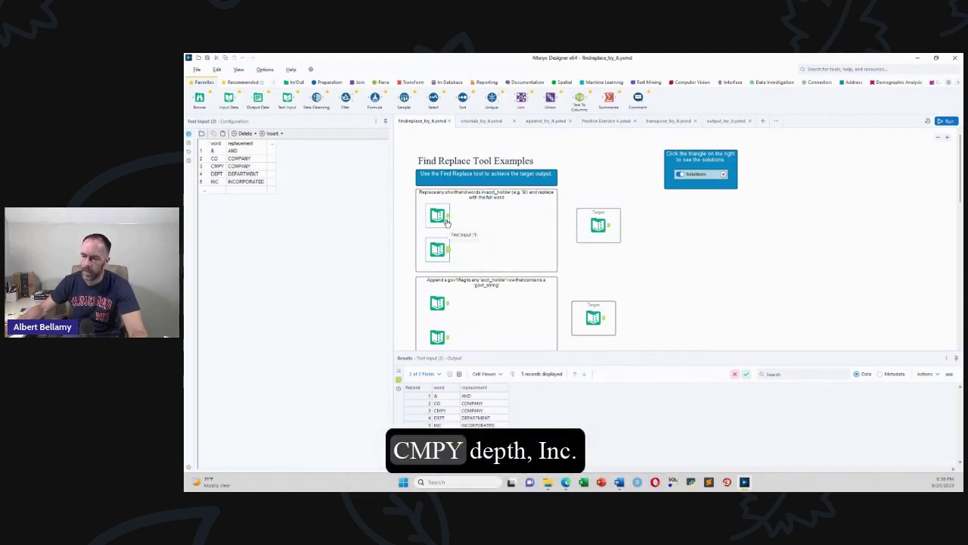
{"action": "left_click", "coordinate": [439, 215]}
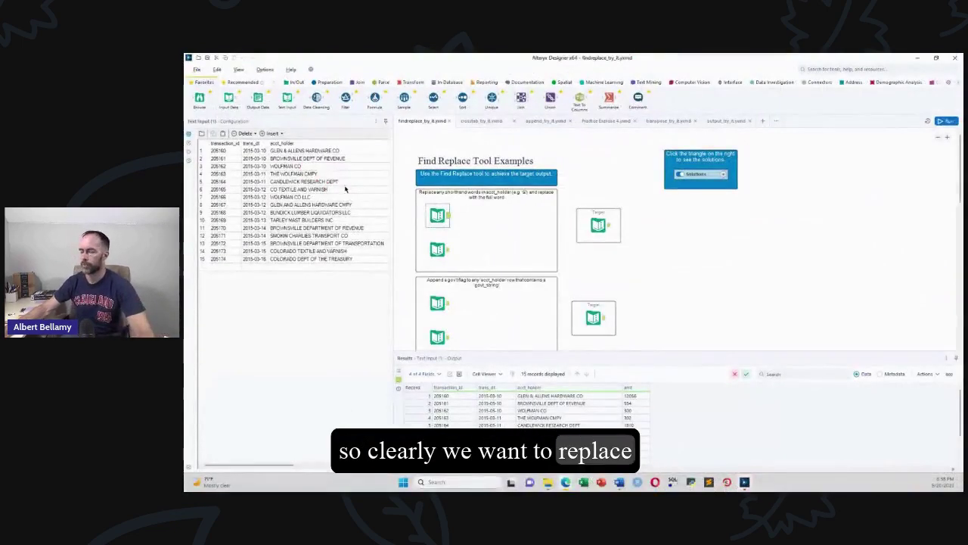
{"action": "left_click", "coordinate": [446, 254]}
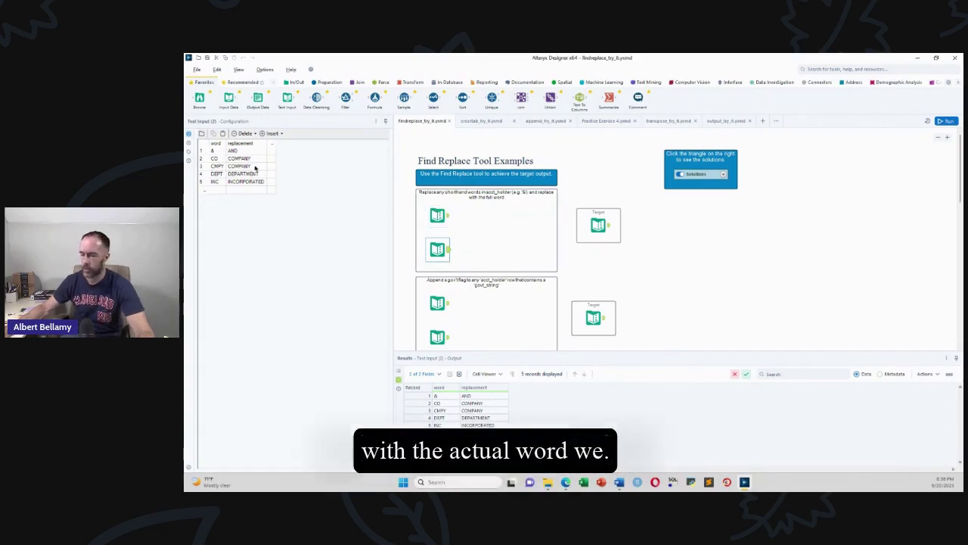
{"action": "left_click", "coordinate": [599, 227]}
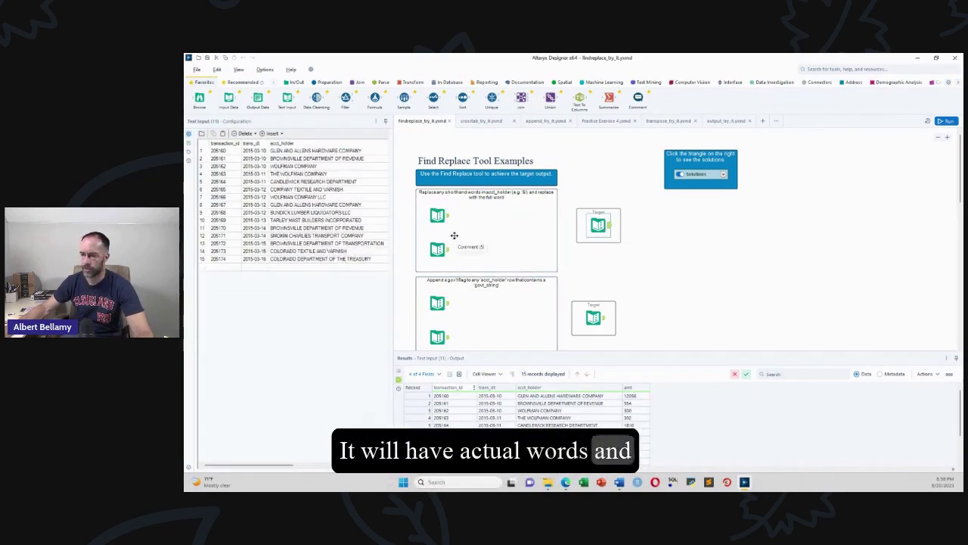
{"action": "left_click", "coordinate": [357, 83]}
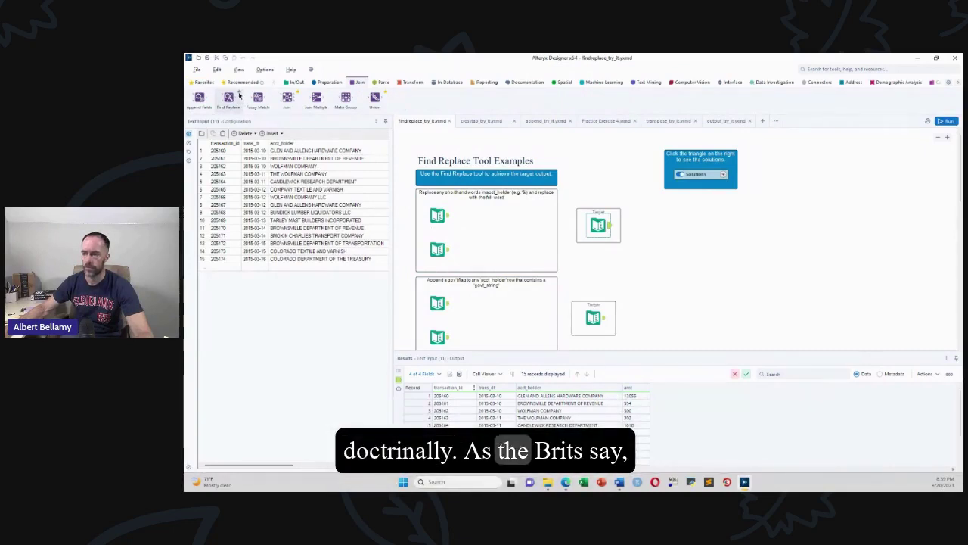
- Place a Find Replace tool on the canvas beside the two Text Inputs and nudge it into position
{"action": "left_click", "coordinate": [203, 83]}
{"action": "left_click_drag", "start_coordinate": [521, 99], "coordinate": [459, 235]}
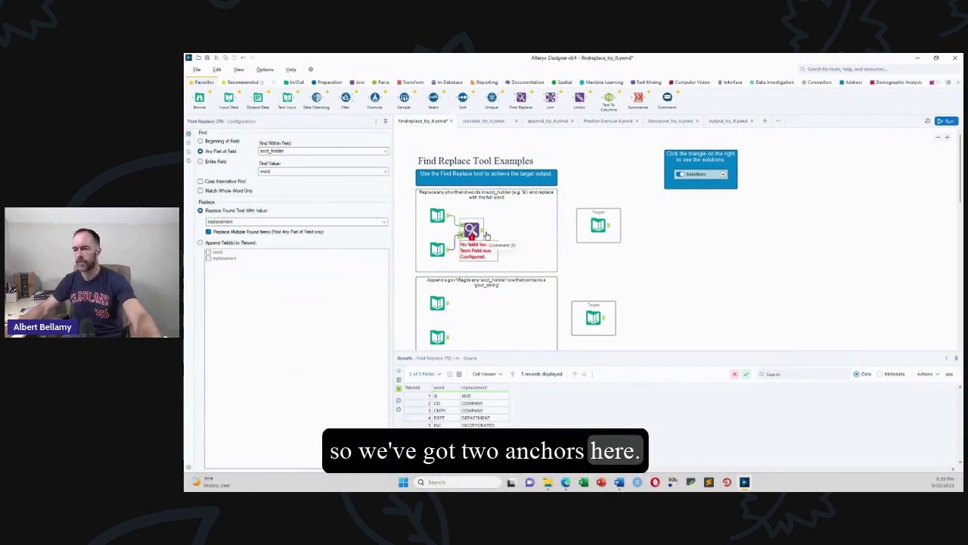
{"action": "scroll", "coordinate": [487, 236], "scroll_direction": "up", "scroll_amount": 2}
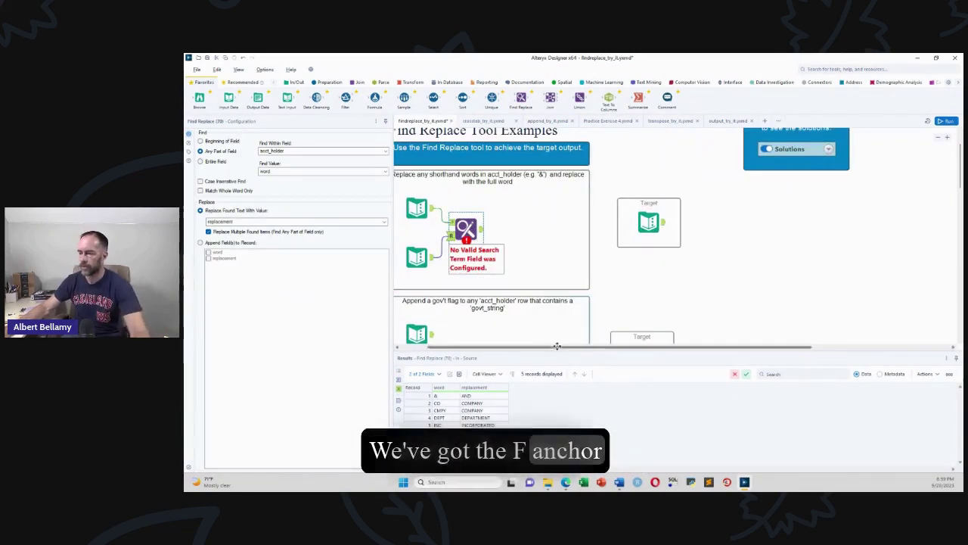
{"action": "scroll", "coordinate": [527, 256], "scroll_direction": "left", "scroll_amount": 2}
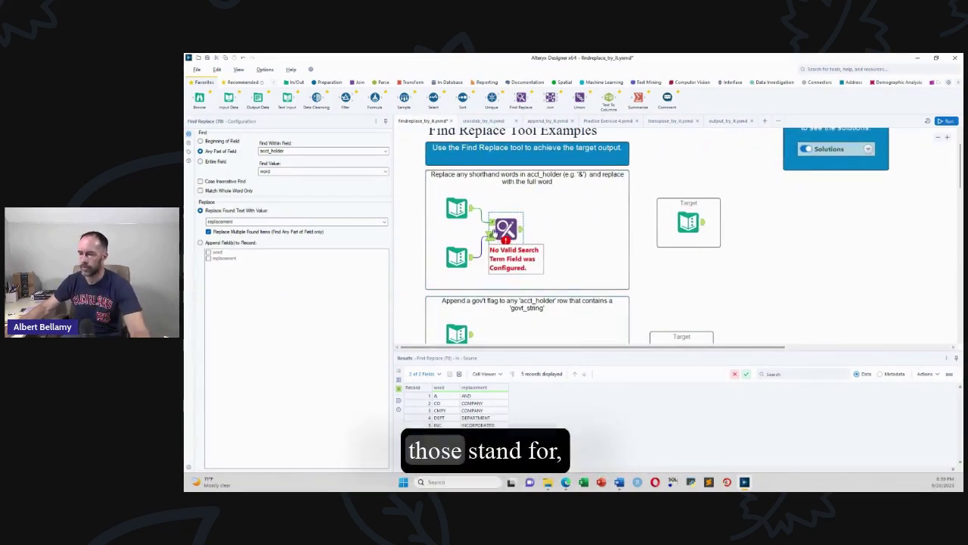
{"action": "left_click_drag", "start_coordinate": [504, 227], "coordinate": [512, 226]}
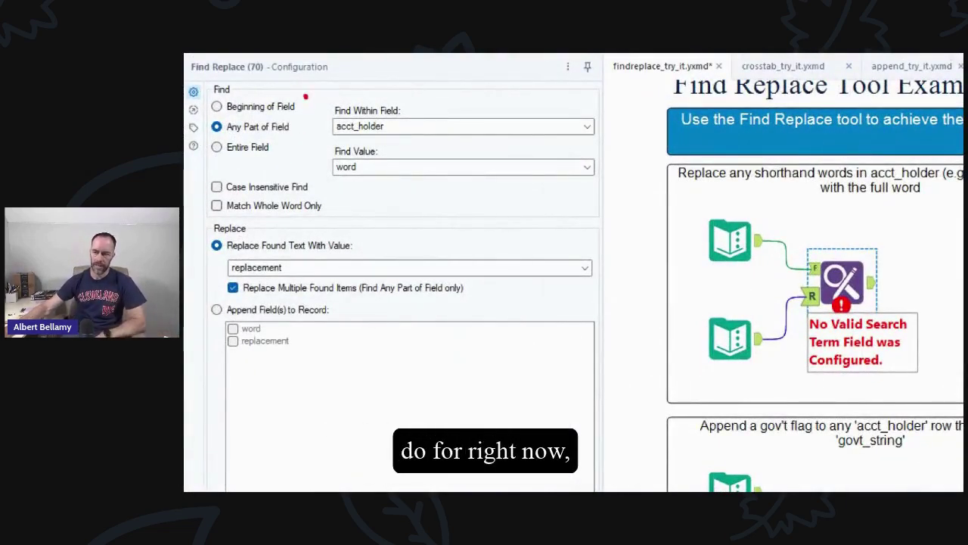
- Configure Find Replace for Any Part of Field, finding word within acct_holder and replacing with replacement
{"action": "mouse_move", "coordinate": [303, 91]}
{"action": "left_mouse_down"}
{"action": "mouse_move", "coordinate": [211, 72]}
{"action": "mouse_move", "coordinate": [186, 180]}
{"action": "mouse_move", "coordinate": [283, 230]}
{"action": "mouse_move", "coordinate": [297, 83]}
{"action": "left_mouse_up"}
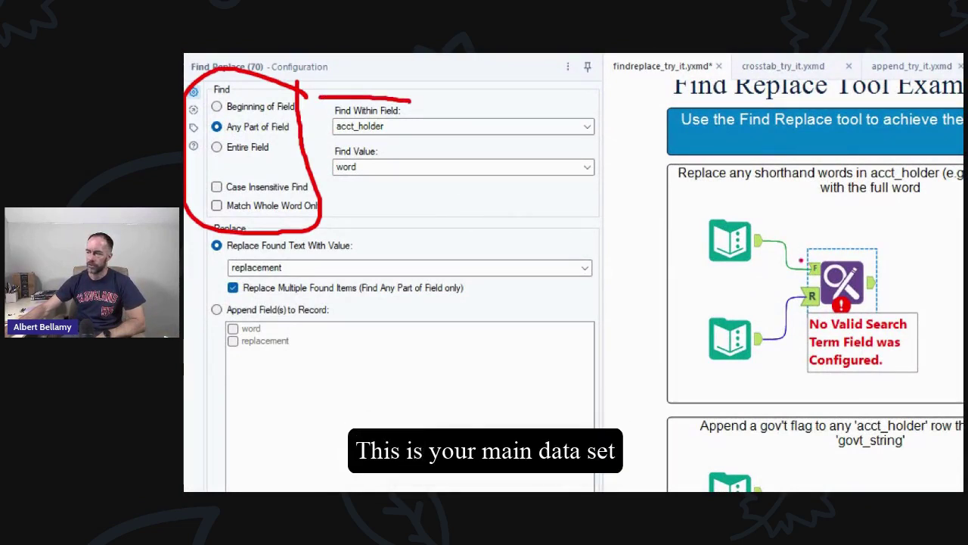
{"action": "mouse_move", "coordinate": [695, 213]}
{"action": "left_mouse_down"}
{"action": "mouse_move", "coordinate": [732, 252]}
{"action": "mouse_move", "coordinate": [754, 239]}
{"action": "mouse_move", "coordinate": [705, 203]}
{"action": "left_mouse_up"}
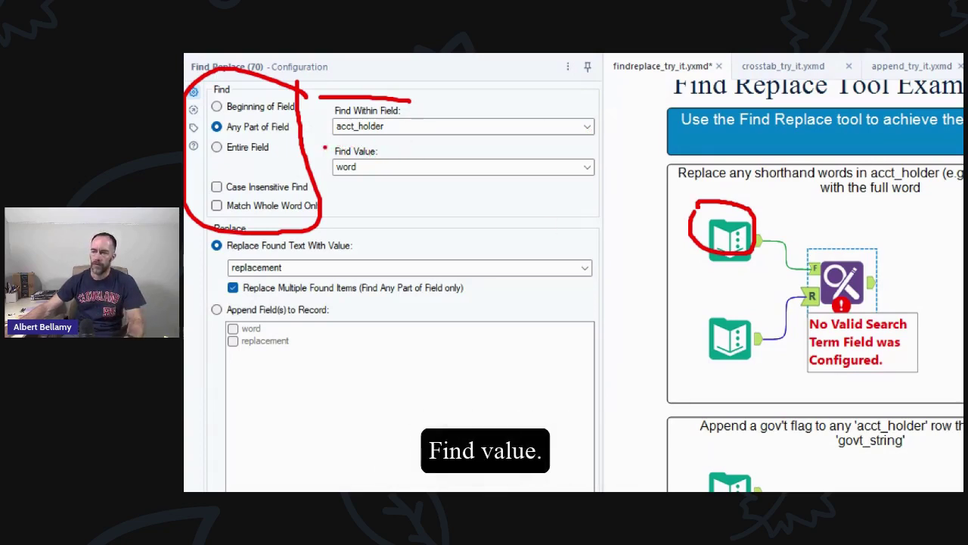
{"action": "left_click_drag", "start_coordinate": [324, 148], "coordinate": [319, 147]}
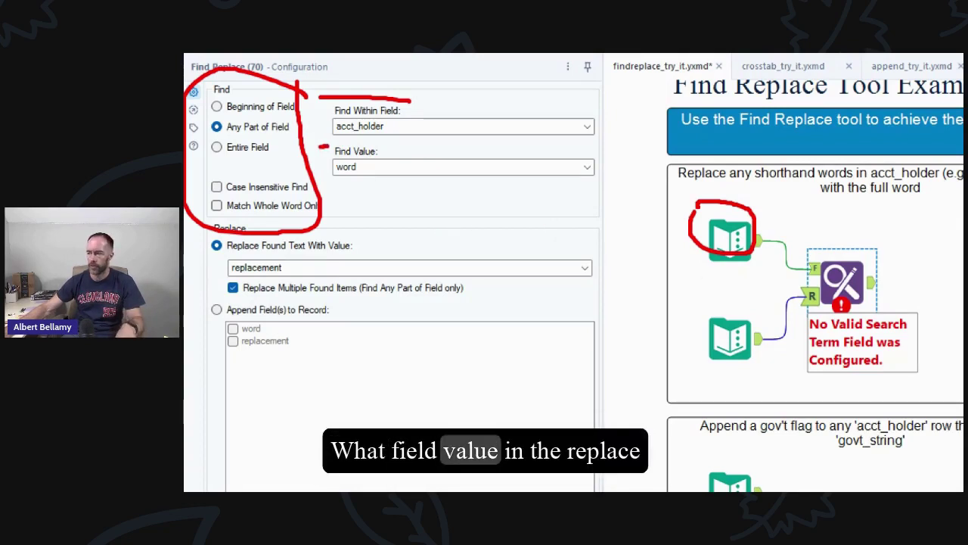
{"action": "left_click_drag", "start_coordinate": [753, 299], "coordinate": [735, 298]}
{"action": "mouse_move", "coordinate": [708, 364]}
{"action": "left_mouse_down"}
{"action": "mouse_move", "coordinate": [741, 367]}
{"action": "mouse_move", "coordinate": [757, 345]}
{"action": "mouse_move", "coordinate": [723, 304]}
{"action": "left_mouse_up"}
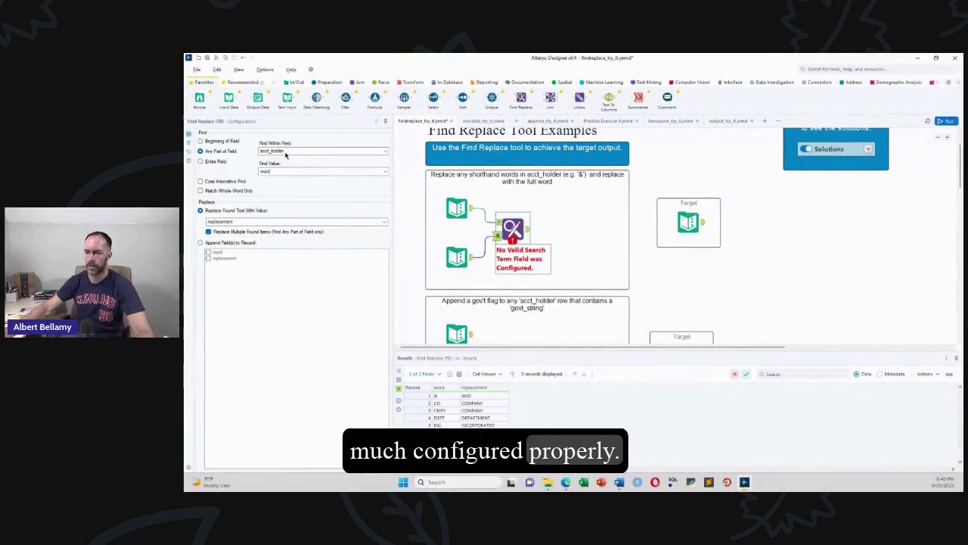
- Reselect acct_holder as the Find Within Field, then recheck the word/replacement lookup table against the settings
{"action": "left_click", "coordinate": [285, 153]}
{"action": "left_click", "coordinate": [285, 156]}
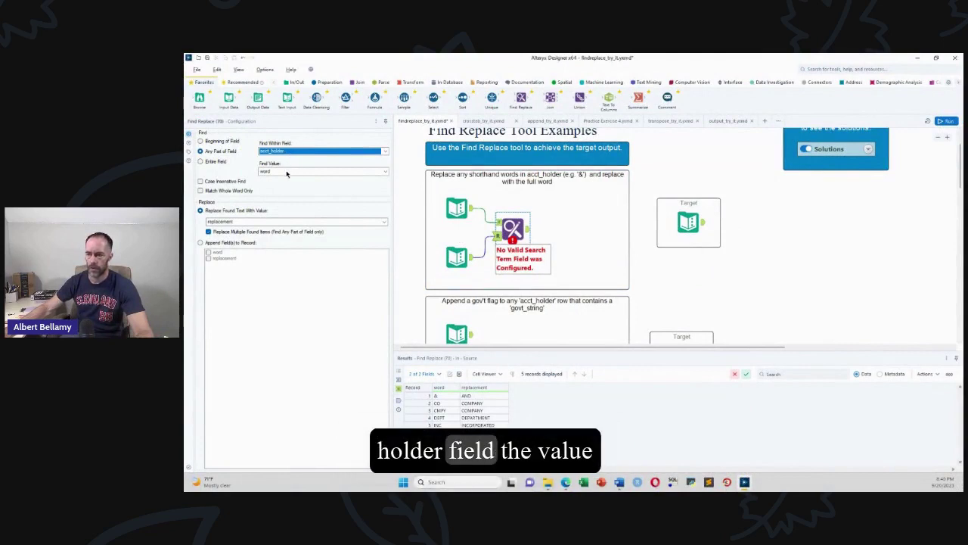
{"action": "left_click", "coordinate": [456, 257]}
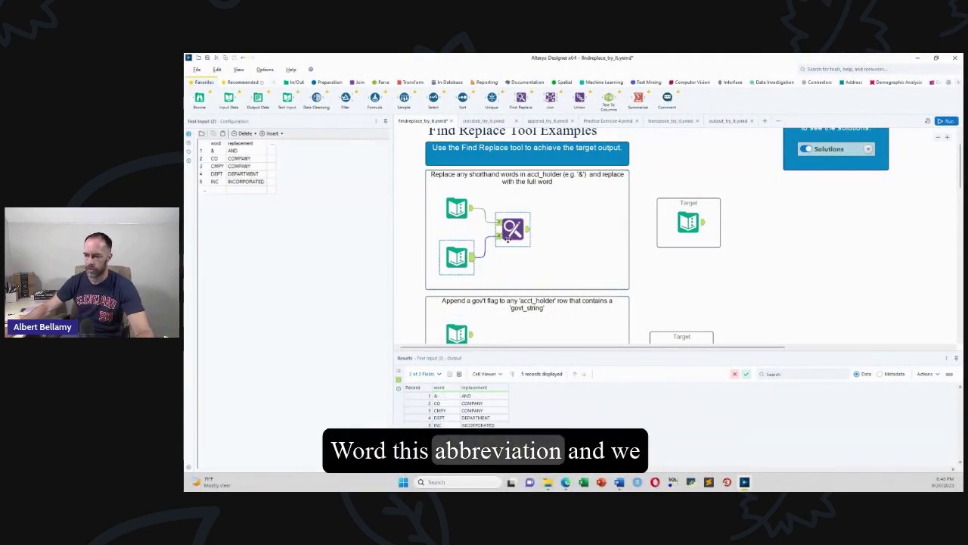
{"action": "left_click", "coordinate": [510, 239]}
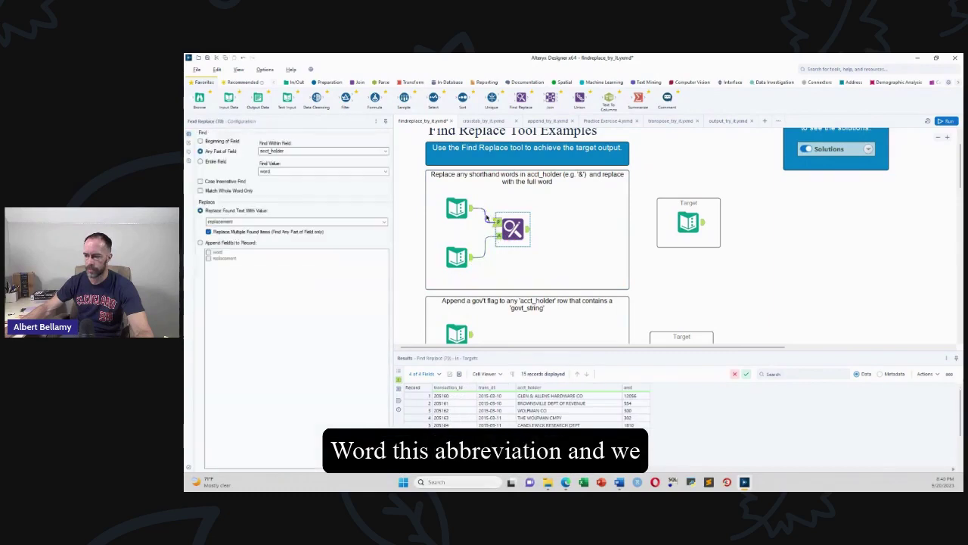
{"action": "left_click", "coordinate": [458, 257]}
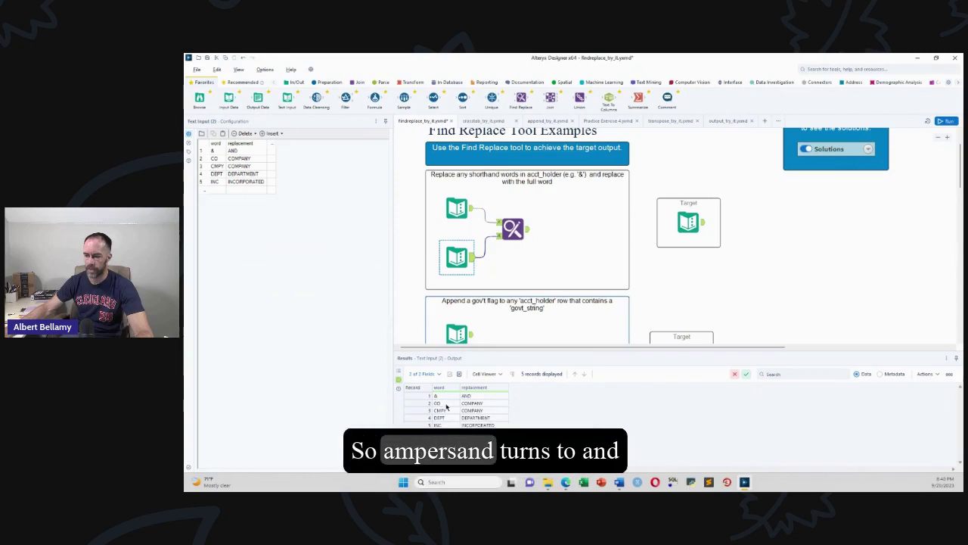
{"action": "left_click", "coordinate": [510, 232]}
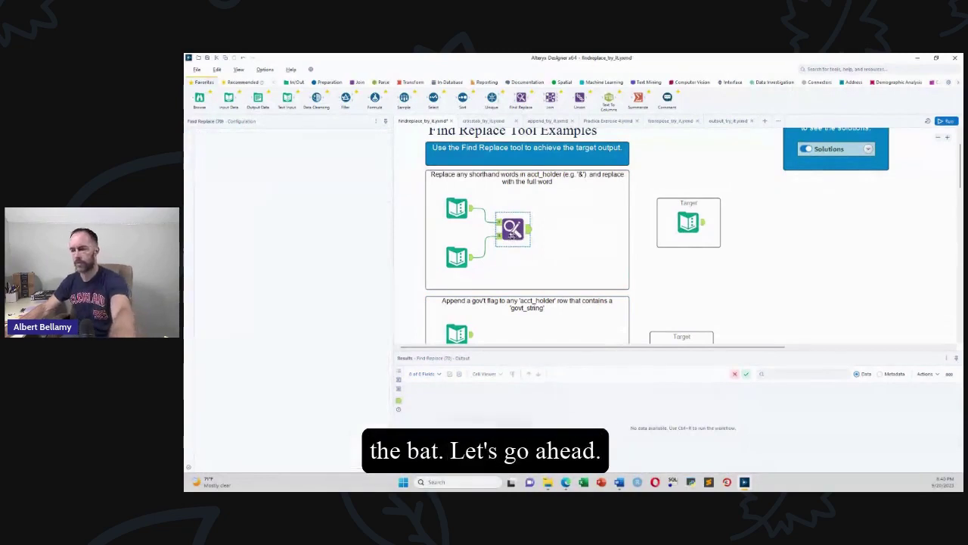
- Run the workflow and review the 15 output records with CO and DEPT expanded to COMPANY and DEPARTMENT
{"action": "key", "text": "ctrl+r"}
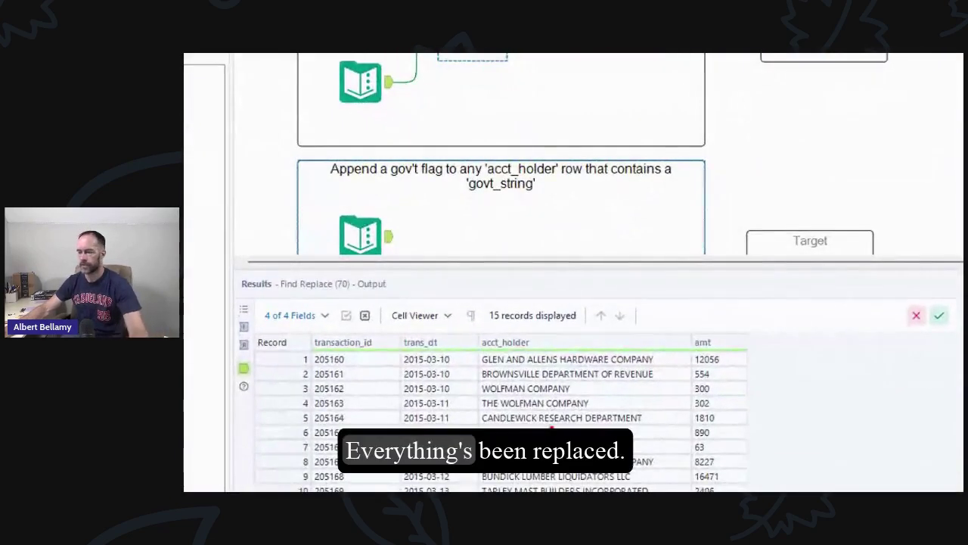
{"action": "left_click_drag", "start_coordinate": [550, 409], "coordinate": [643, 427]}
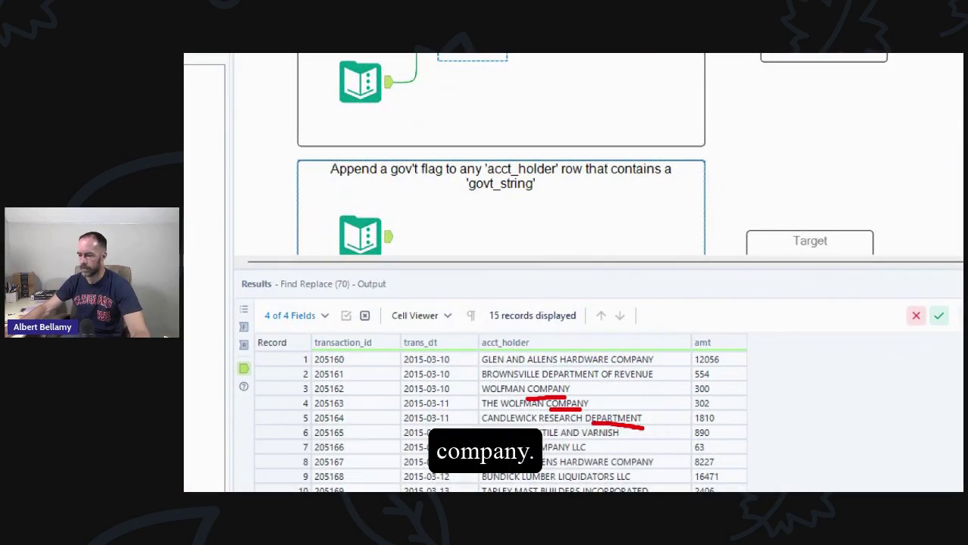
{"action": "left_click", "coordinate": [576, 454]}
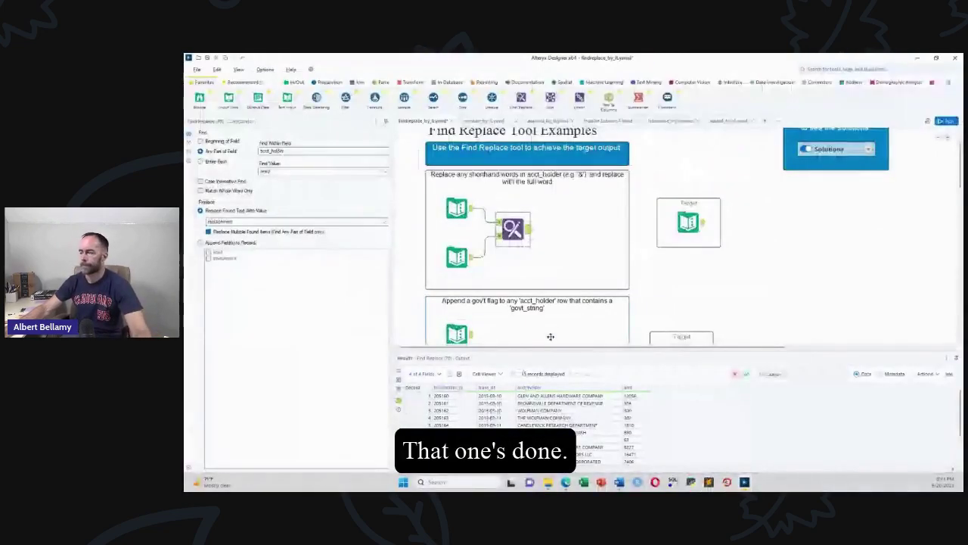
- Add a Find Replace step after the account data in the gov't flag section and connect the gov_string table
{"action": "left_click_drag", "start_coordinate": [960, 186], "coordinate": [962, 207]}
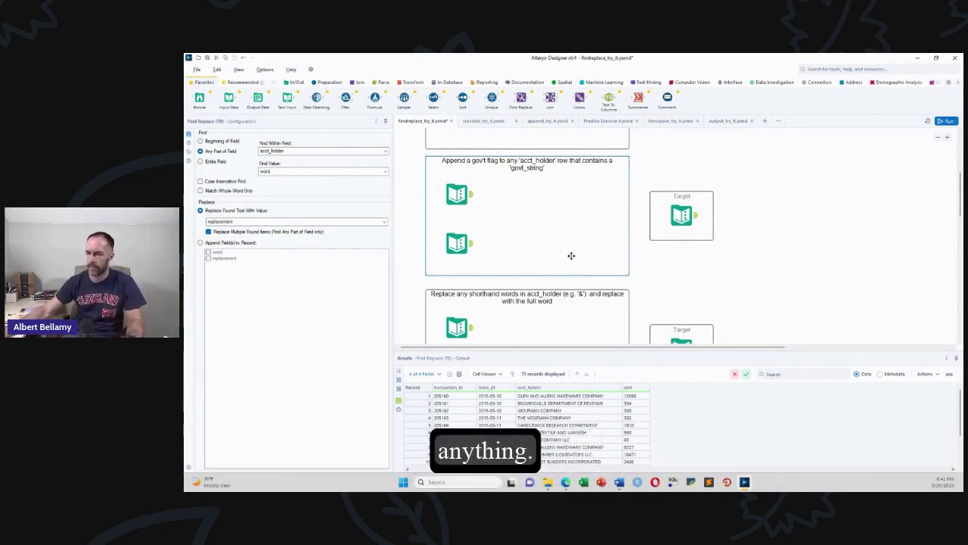
{"action": "left_click_drag", "start_coordinate": [522, 97], "coordinate": [507, 214]}
{"action": "left_click_drag", "start_coordinate": [471, 243], "coordinate": [491, 221]}
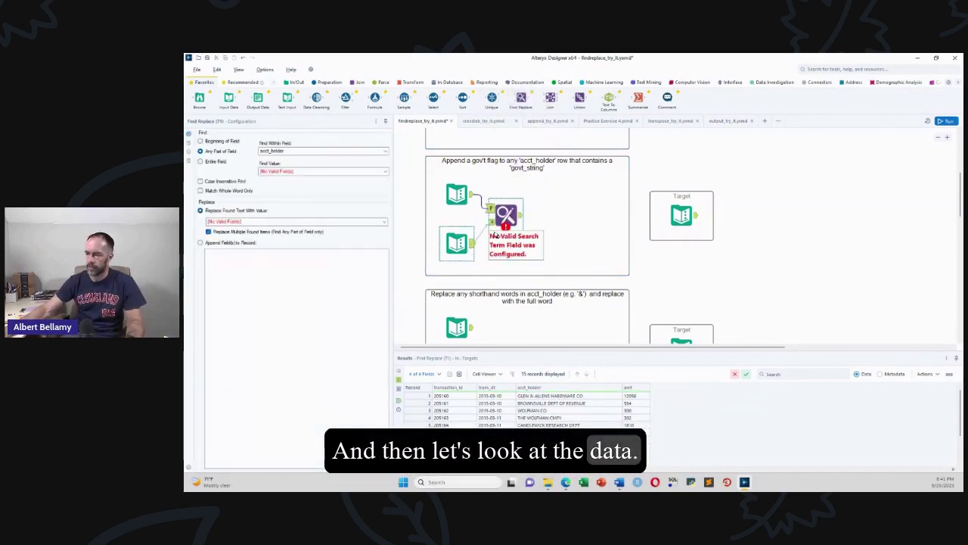
- Check the account records and gov_string table, then set Find Replace to append the gov_flag field
{"action": "left_click", "coordinate": [458, 195]}
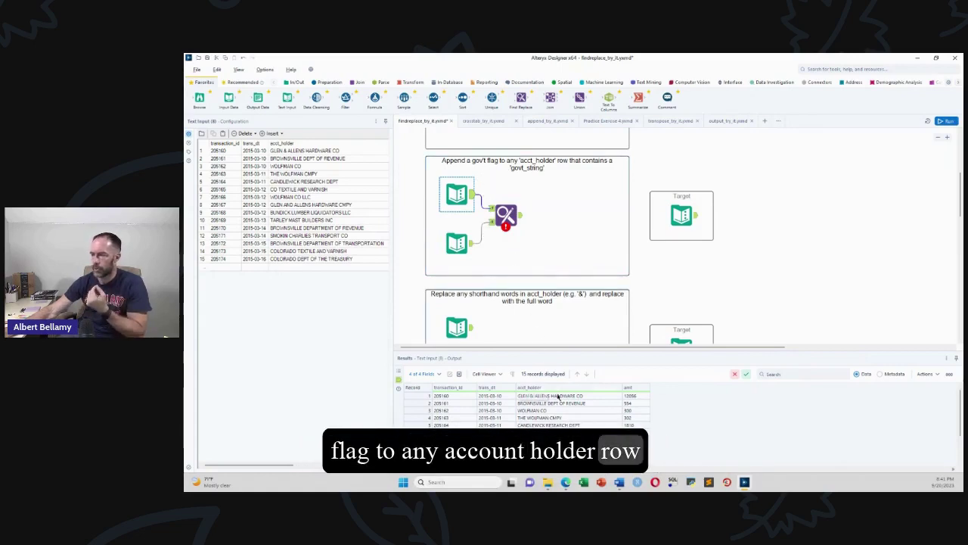
{"action": "left_click", "coordinate": [471, 253]}
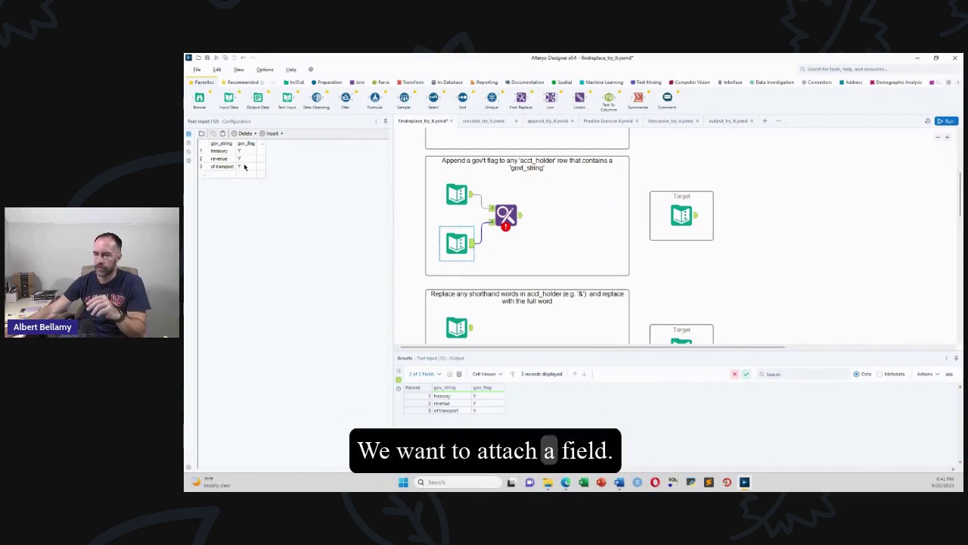
{"action": "left_click", "coordinate": [500, 215]}
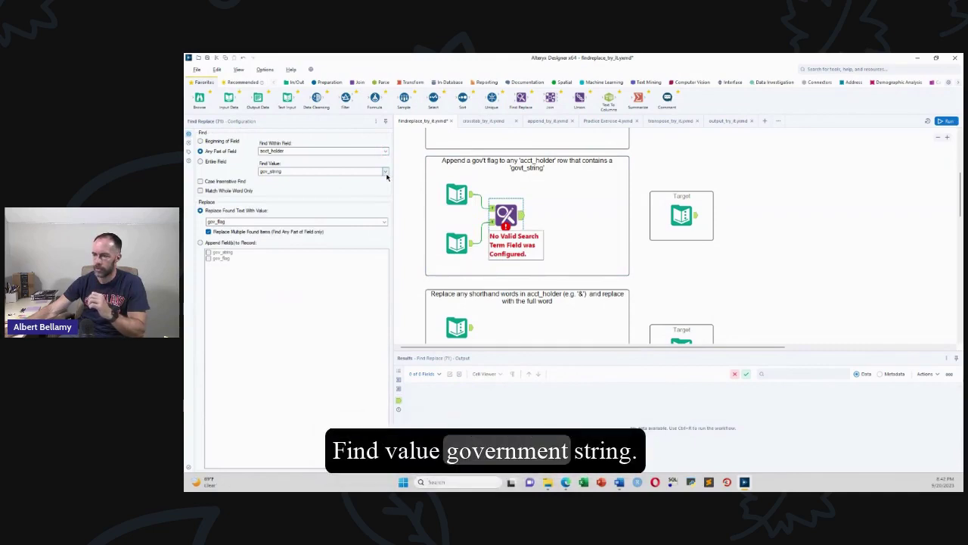
{"action": "left_click", "coordinate": [201, 243]}
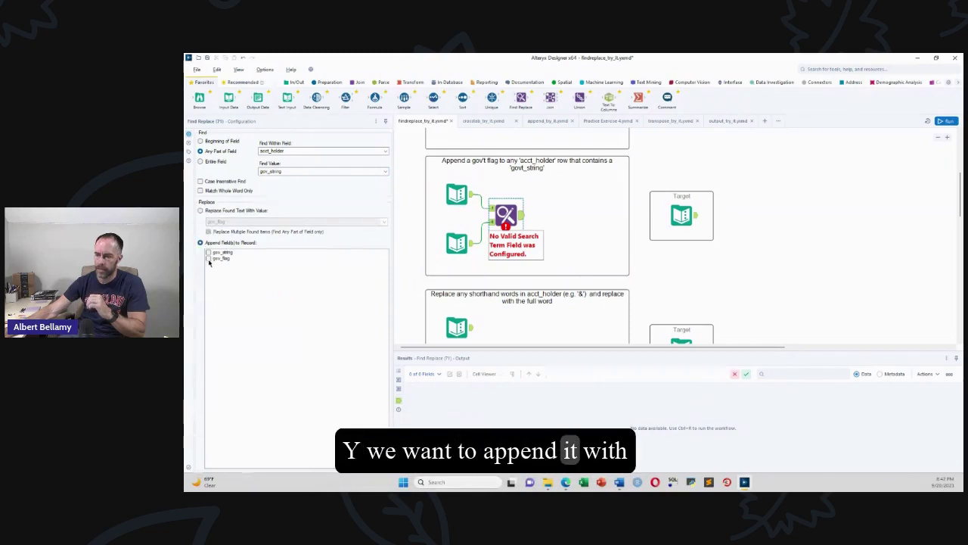
{"action": "left_click", "coordinate": [209, 259]}
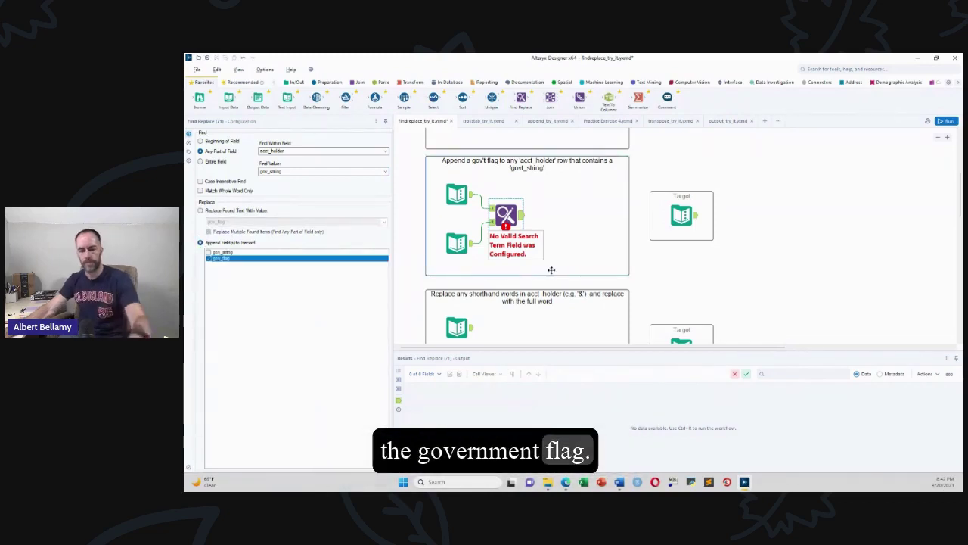
- Run the workflow and review the government-flag results
{"action": "left_click", "coordinate": [545, 266]}
{"action": "key", "text": "ctrl+r"}
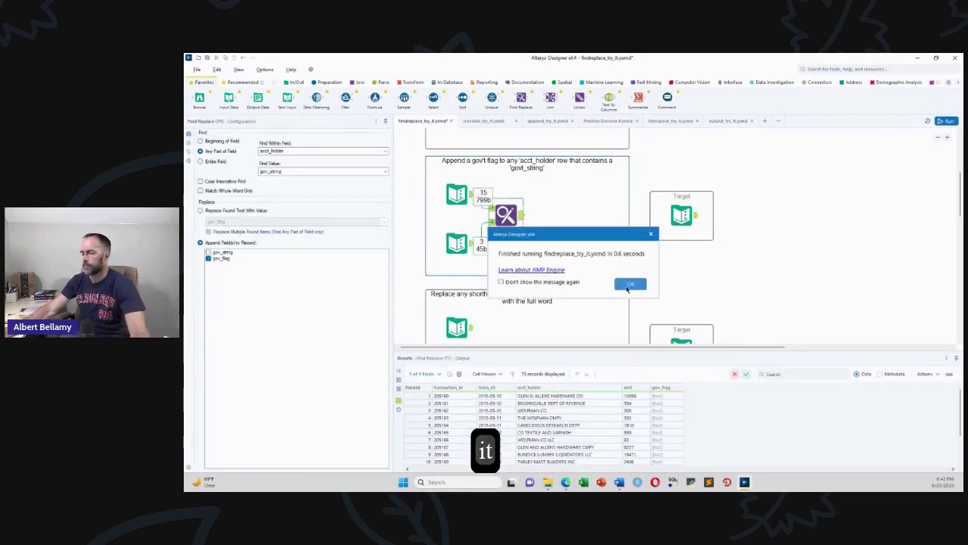
{"action": "left_click", "coordinate": [628, 284]}
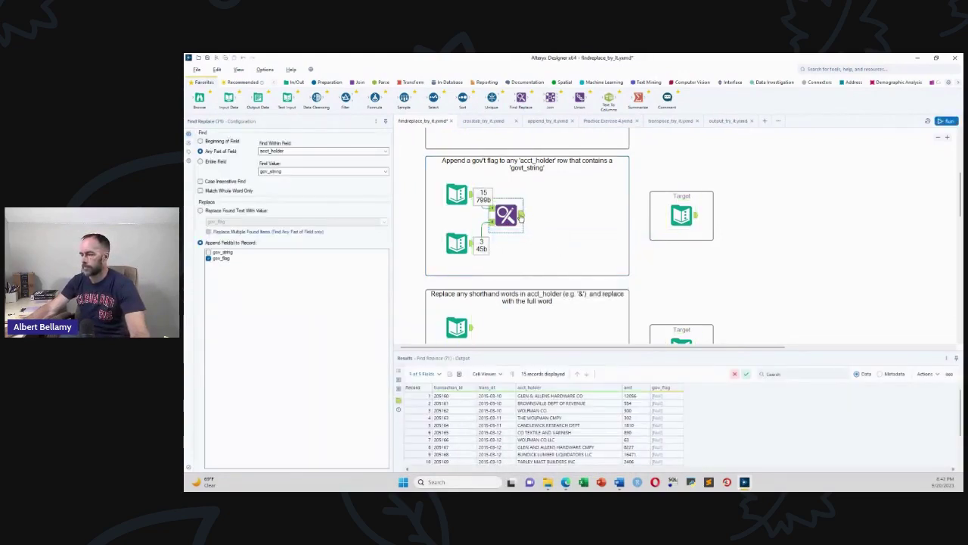
{"action": "scroll", "coordinate": [578, 393], "scroll_direction": "down", "scroll_amount": 2}
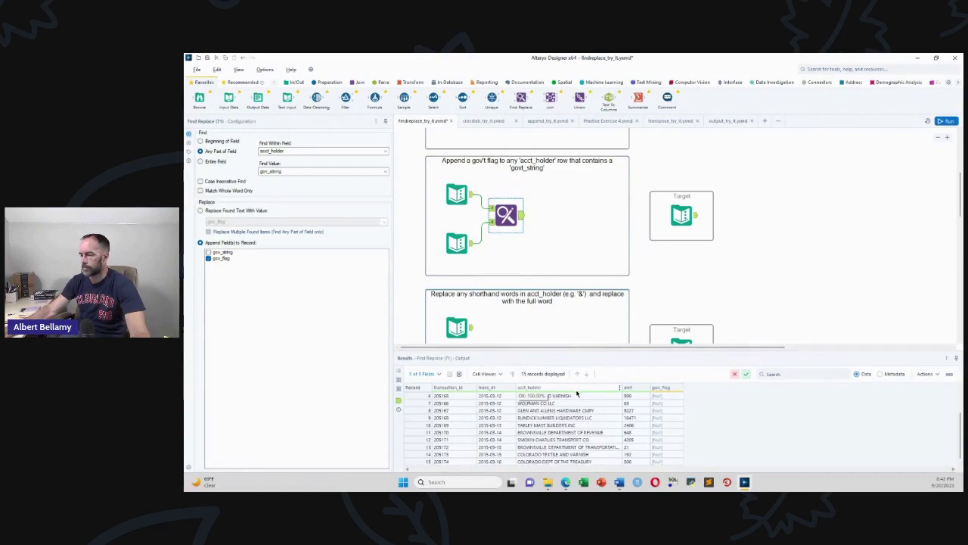
{"action": "scroll", "coordinate": [578, 393], "scroll_direction": "up", "scroll_amount": 2}
{"action": "mouse_move", "coordinate": [685, 389]}
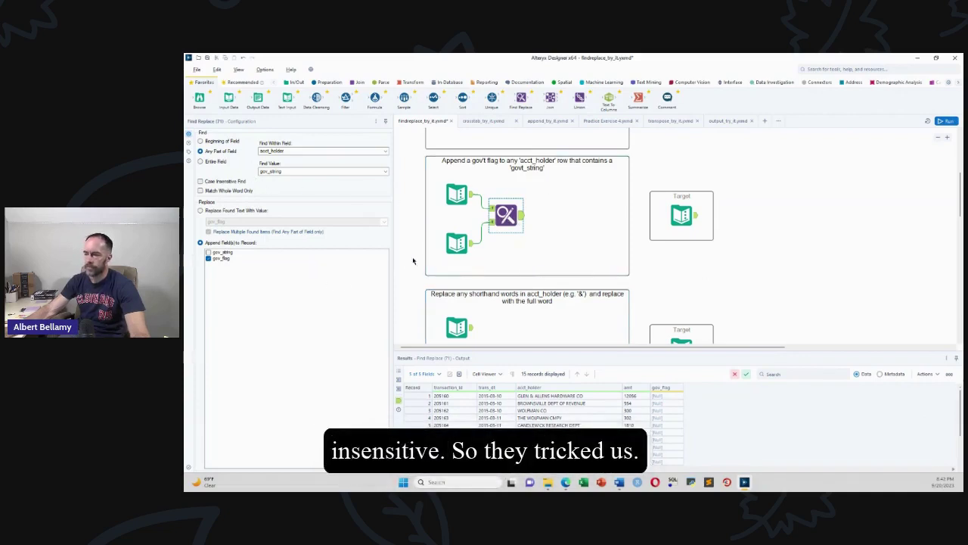
- Compare gov_string and acct_holder casing, enable Case Insensitive Find, and rerun the workflow
{"action": "left_click", "coordinate": [459, 251]}
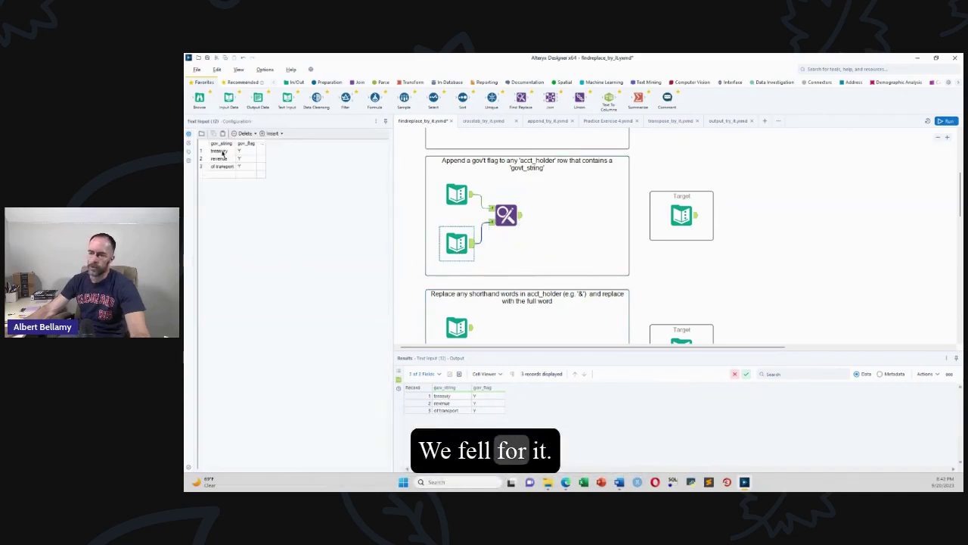
{"action": "left_click", "coordinate": [457, 195]}
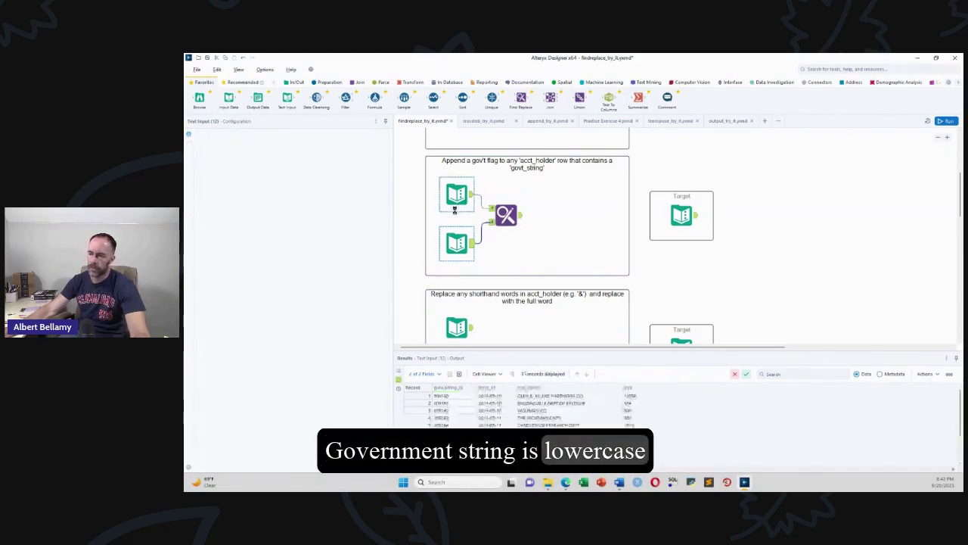
{"action": "left_click", "coordinate": [506, 215]}
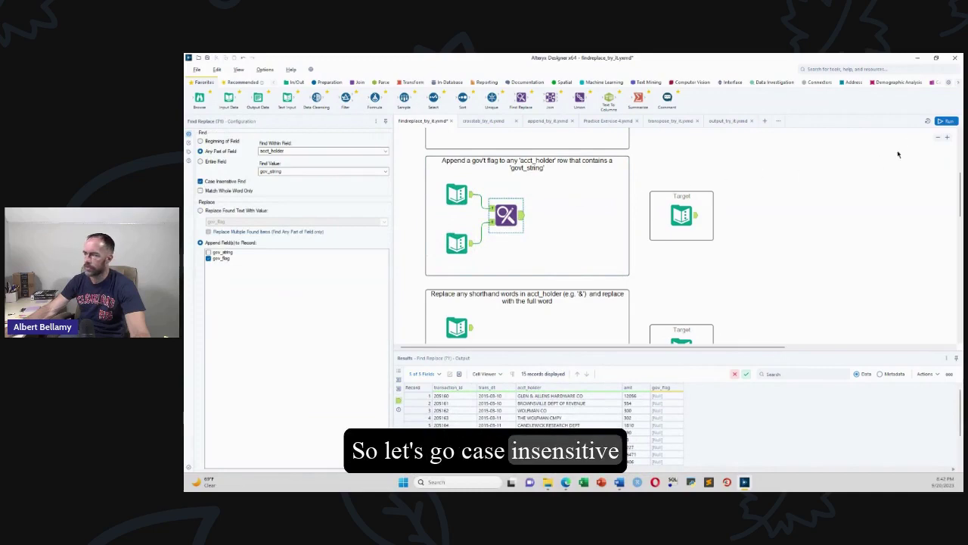
{"action": "left_click", "coordinate": [946, 121]}
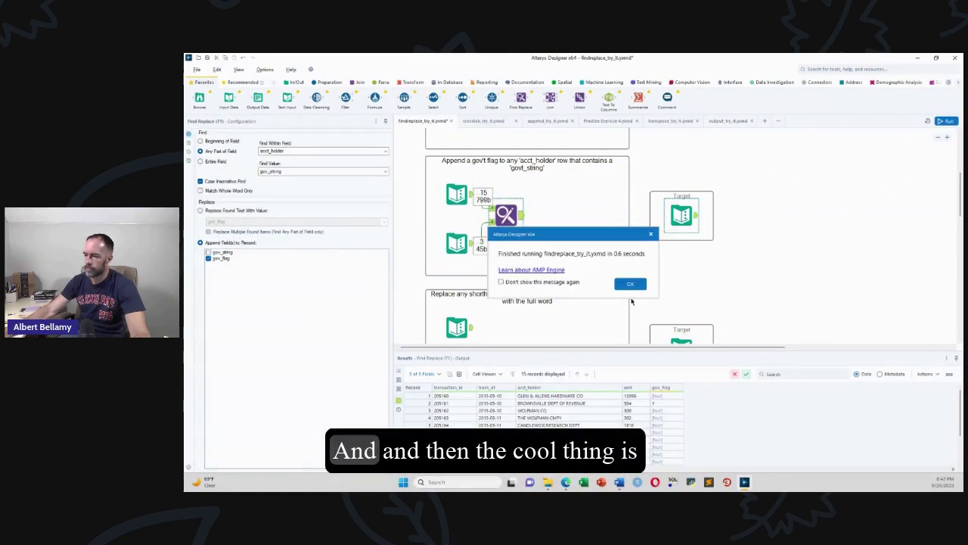
{"action": "left_click", "coordinate": [629, 284]}
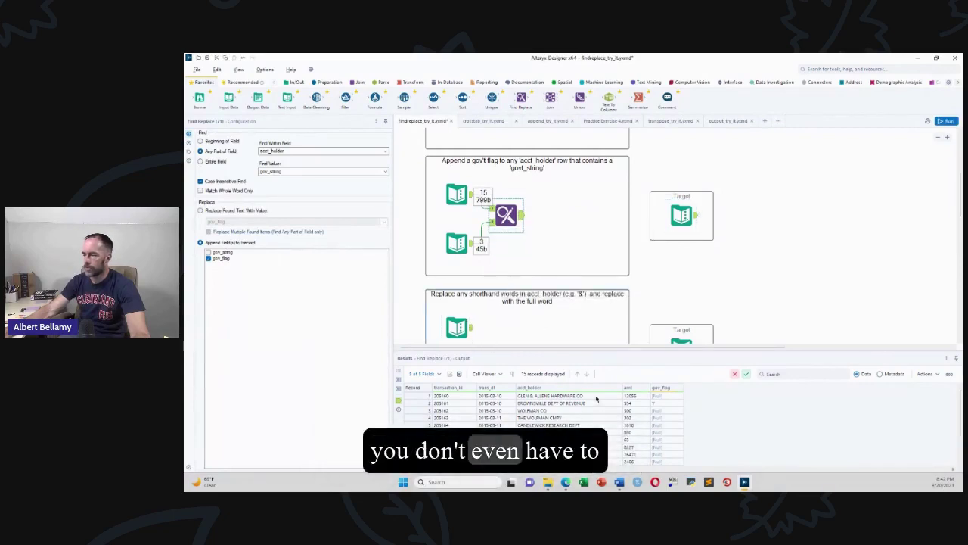
- Review the run messages for the Find Replace step and the whole workflow
{"action": "left_click", "coordinate": [399, 371]}
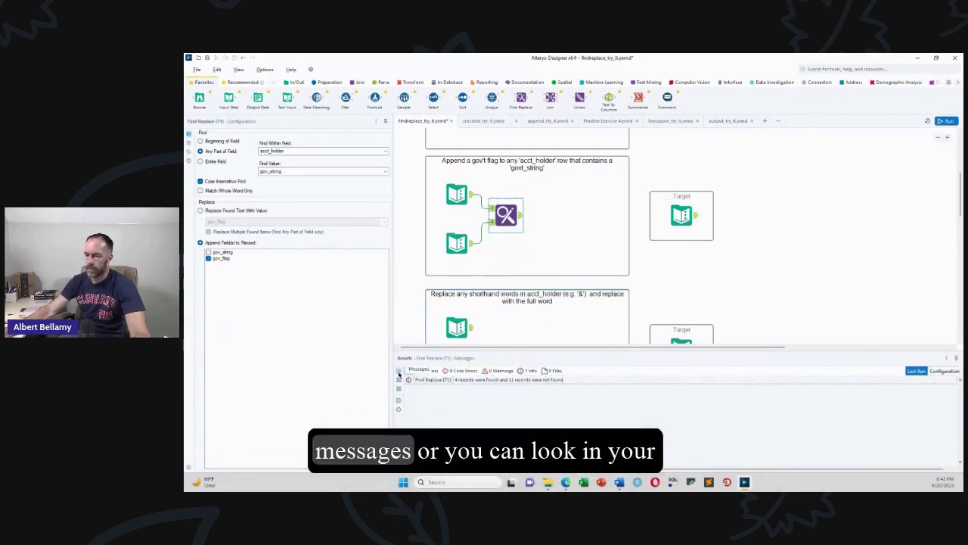
{"action": "left_click", "coordinate": [697, 286]}
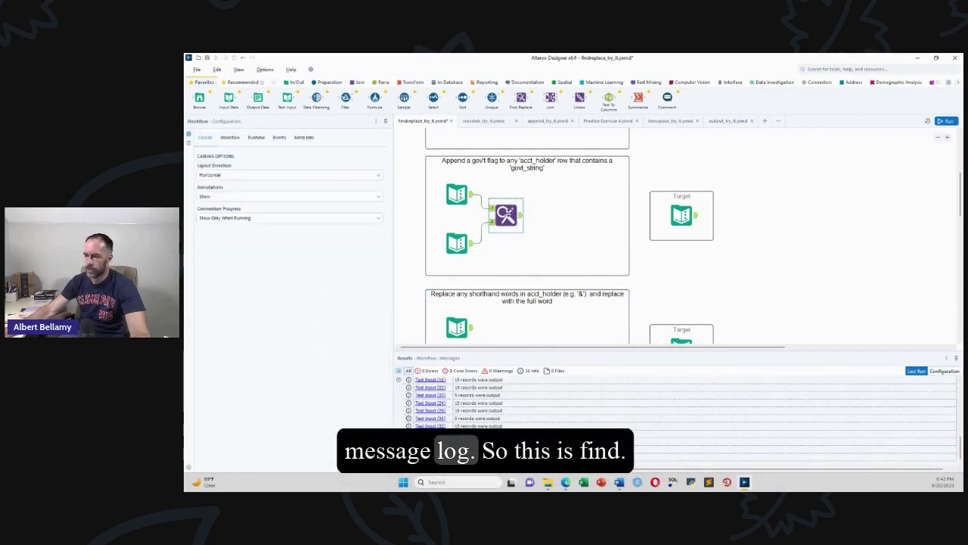
{"action": "left_click", "coordinate": [506, 215]}
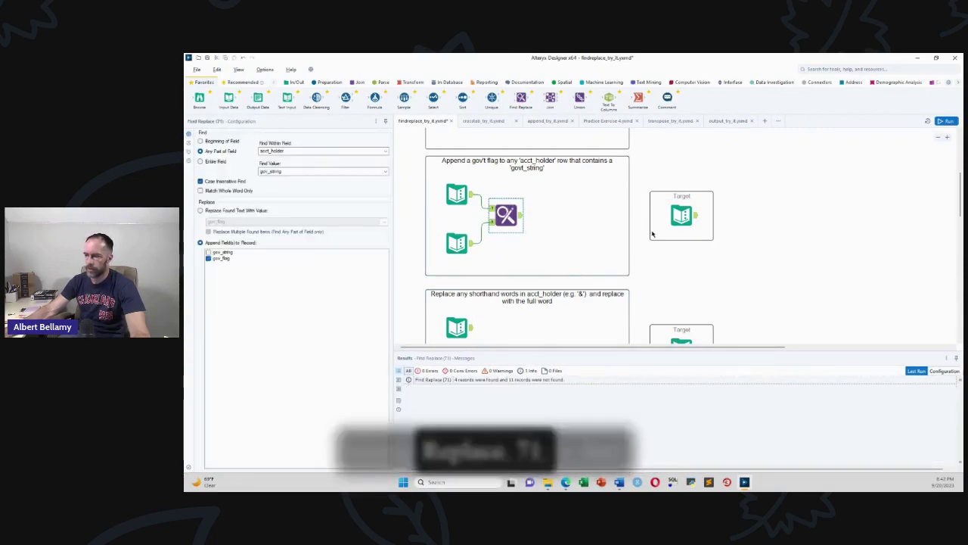
{"action": "left_click", "coordinate": [737, 274]}
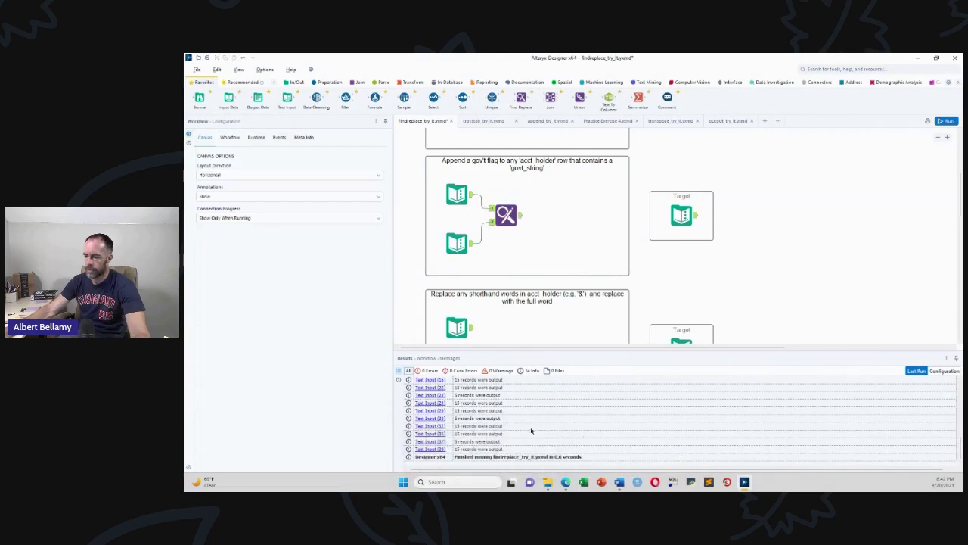
- Confirm the gov_flag output (4 of 15 rows, 26.67%) matches the target, then scroll down
{"action": "left_click_drag", "start_coordinate": [959, 460], "coordinate": [961, 440]}
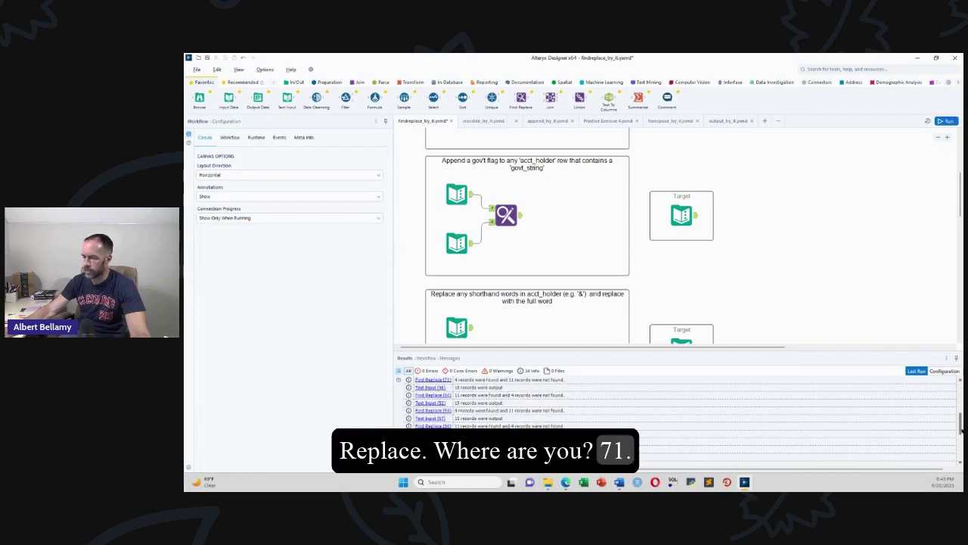
{"action": "scroll", "coordinate": [784, 418], "scroll_direction": "up", "scroll_amount": 1}
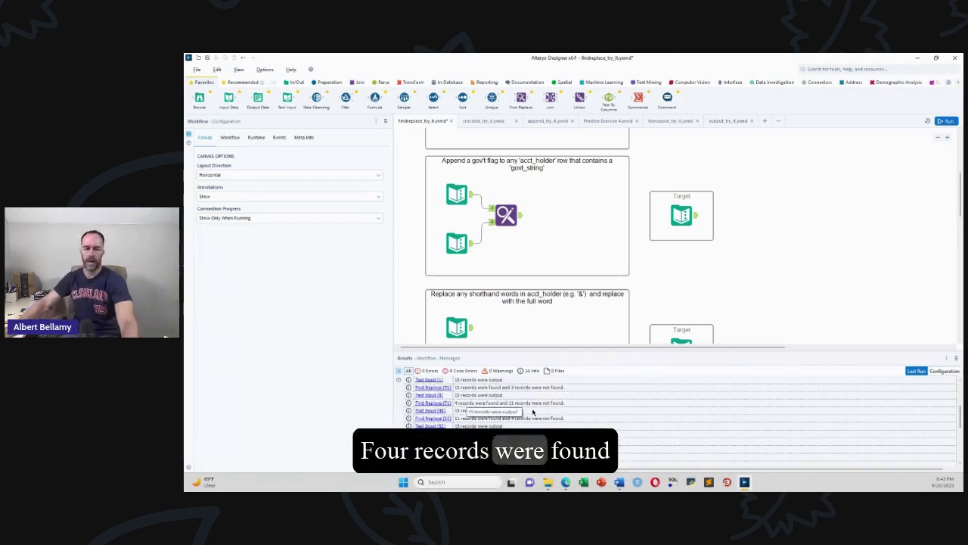
{"action": "left_click", "coordinate": [520, 227]}
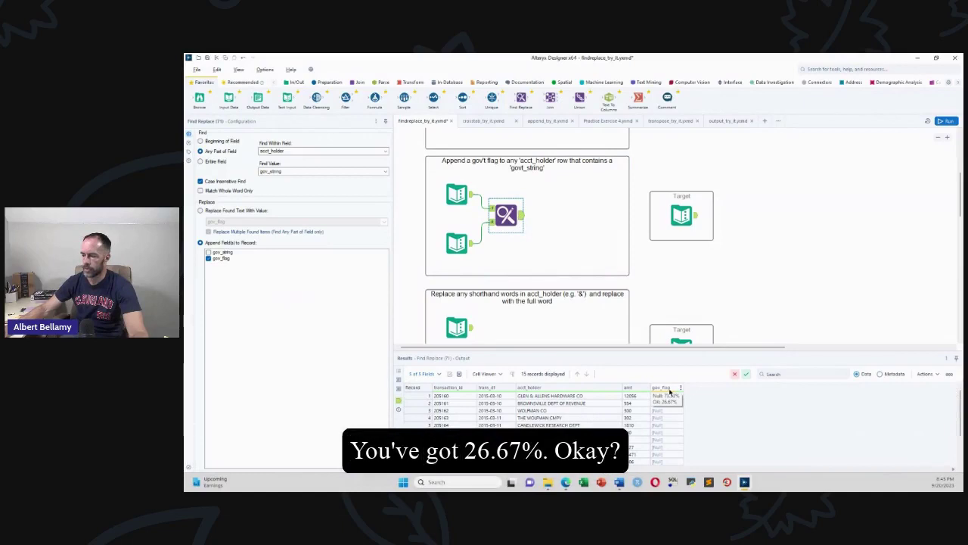
{"action": "left_click", "coordinate": [696, 218]}
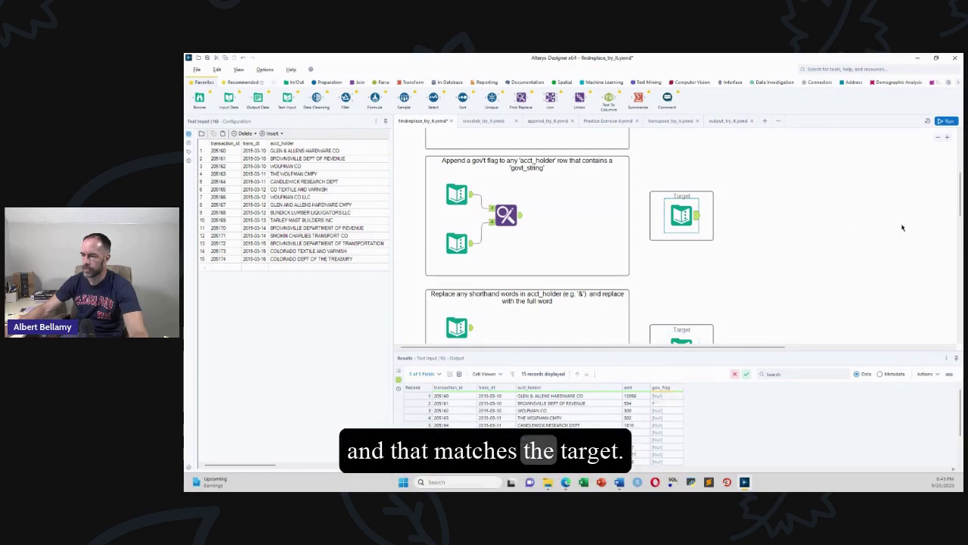
{"action": "left_click_drag", "start_coordinate": [960, 200], "coordinate": [961, 225]}
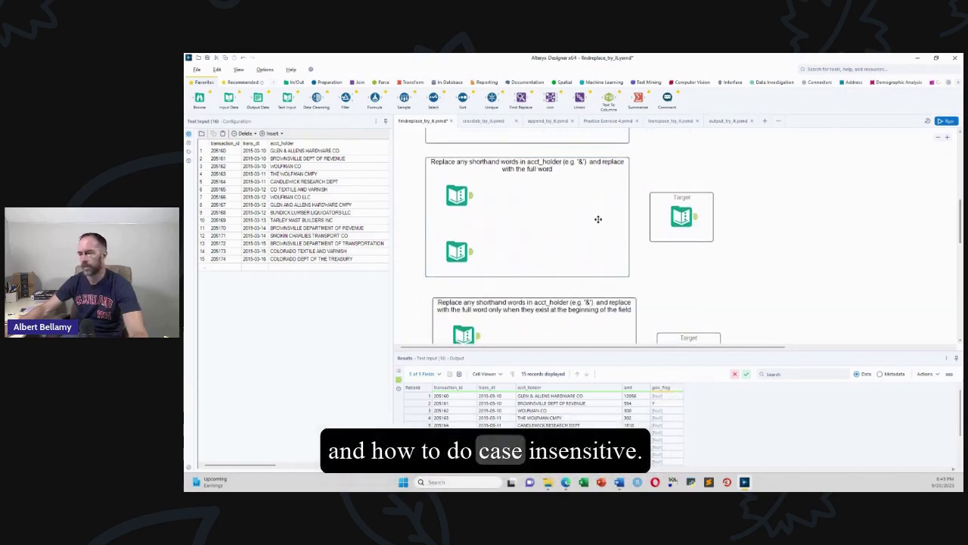
- Inspect the transaction data, the word/replacement lookup list and the expected target output
{"action": "left_click", "coordinate": [471, 202]}
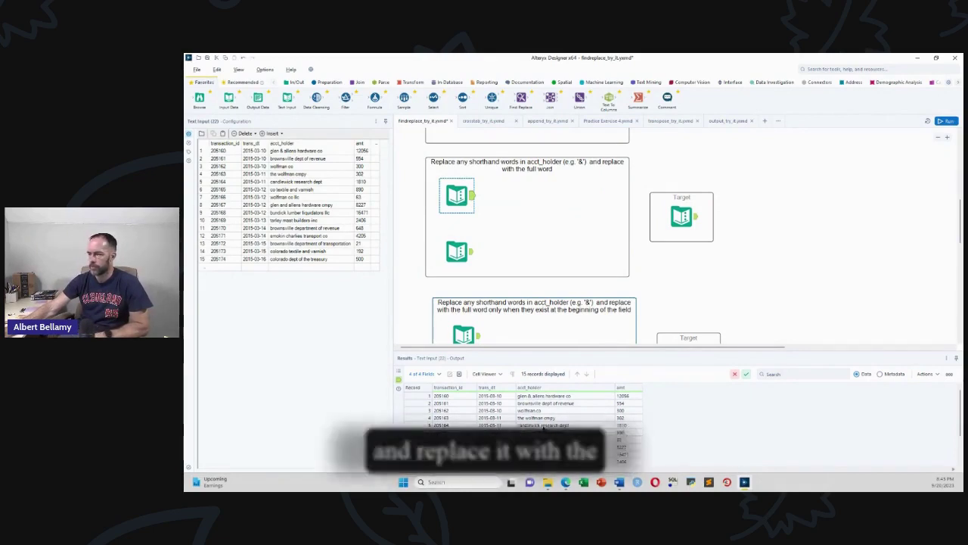
{"action": "left_click", "coordinate": [463, 256]}
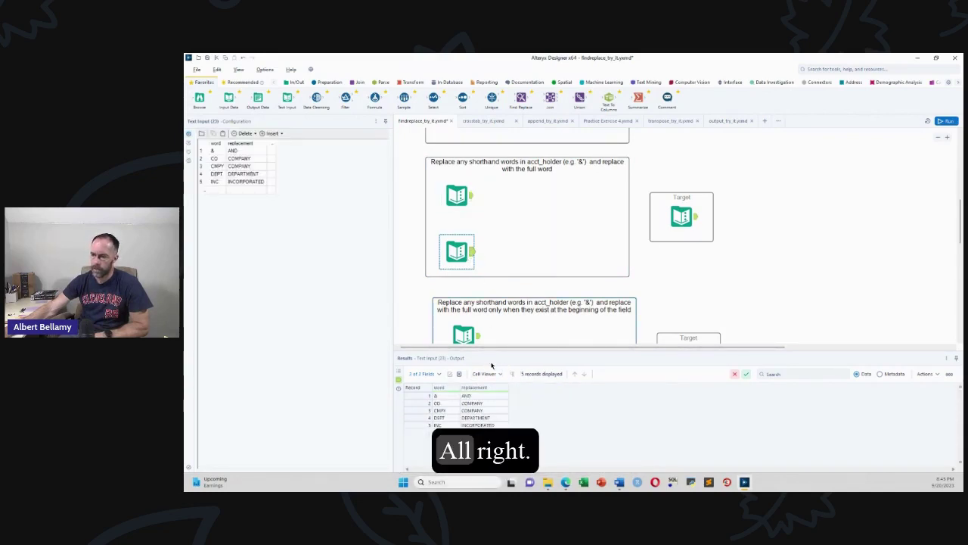
{"action": "left_click", "coordinate": [465, 197]}
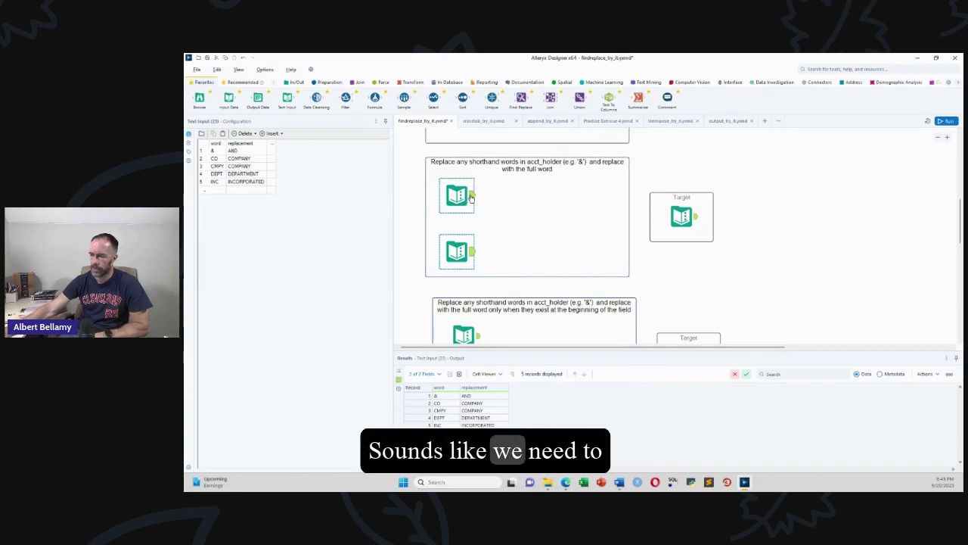
{"action": "left_click", "coordinate": [695, 221]}
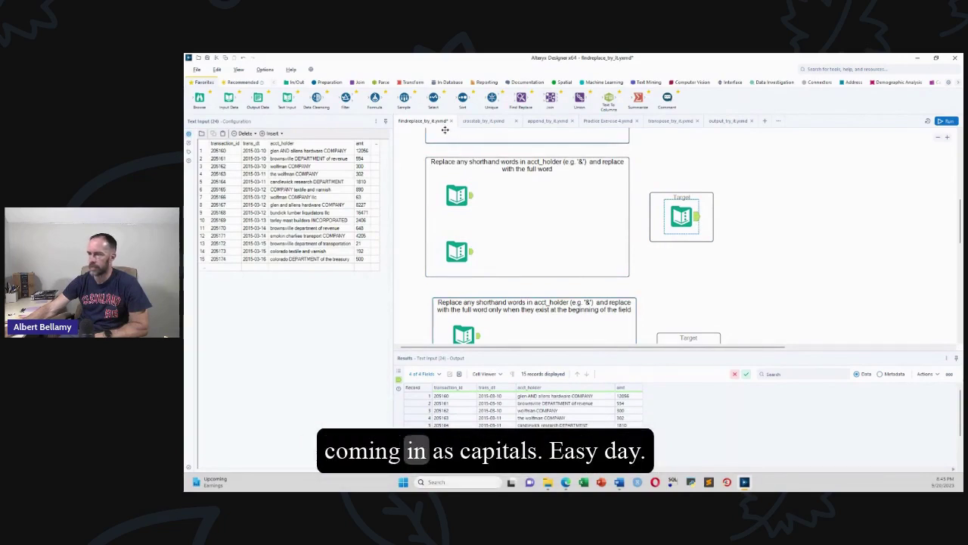
- Add a case-insensitive Find Replace fed by both inputs, run it, and compare against the target
{"action": "left_click_drag", "start_coordinate": [509, 198], "coordinate": [497, 231]}
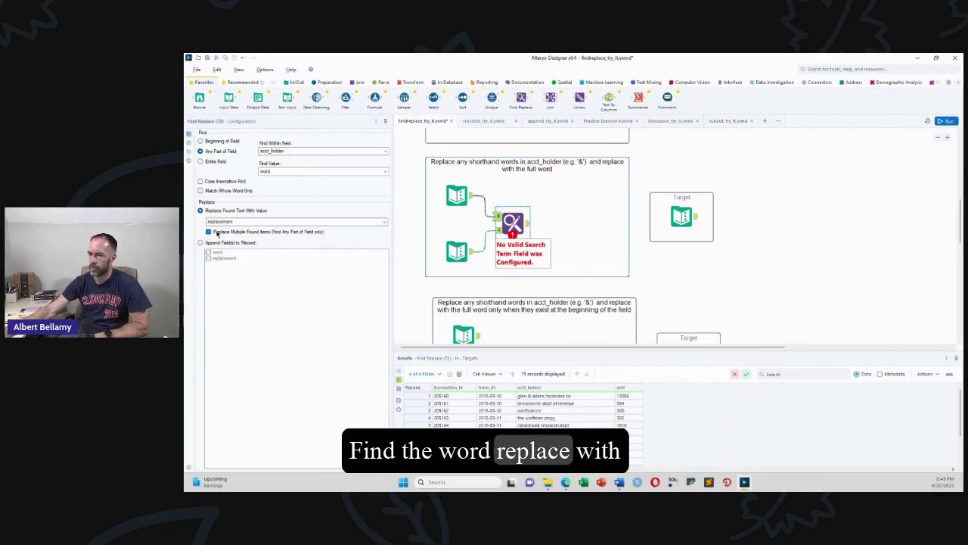
{"action": "left_click", "coordinate": [212, 182]}
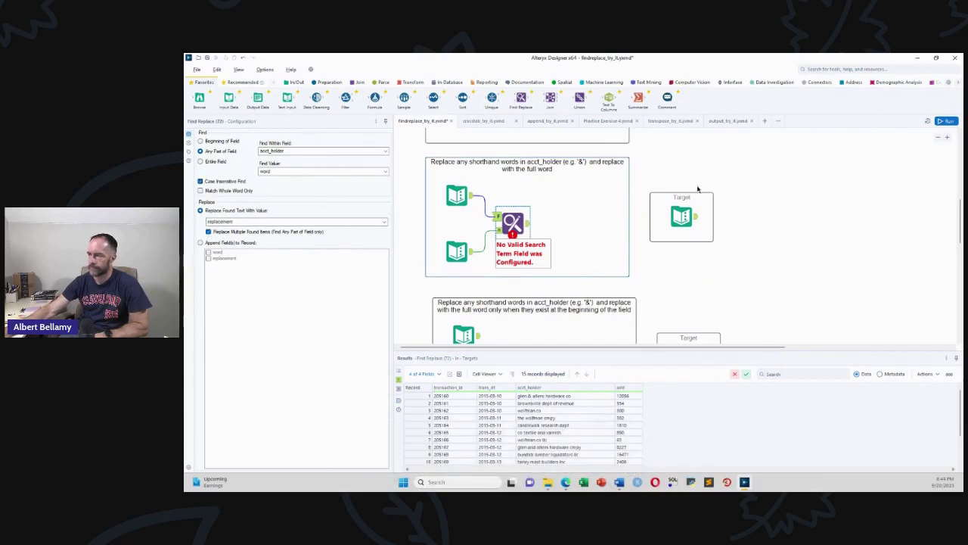
{"action": "left_click", "coordinate": [946, 121]}
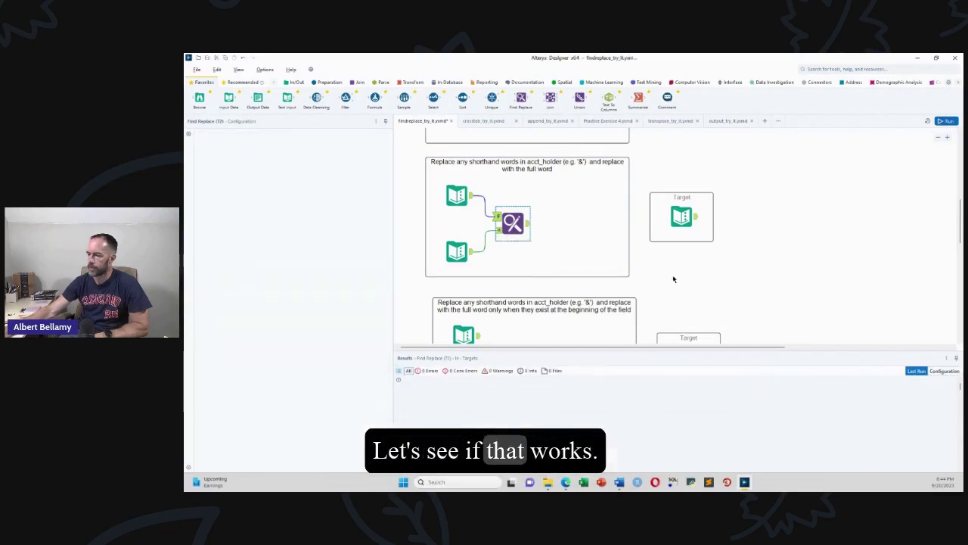
{"action": "left_click", "coordinate": [636, 285]}
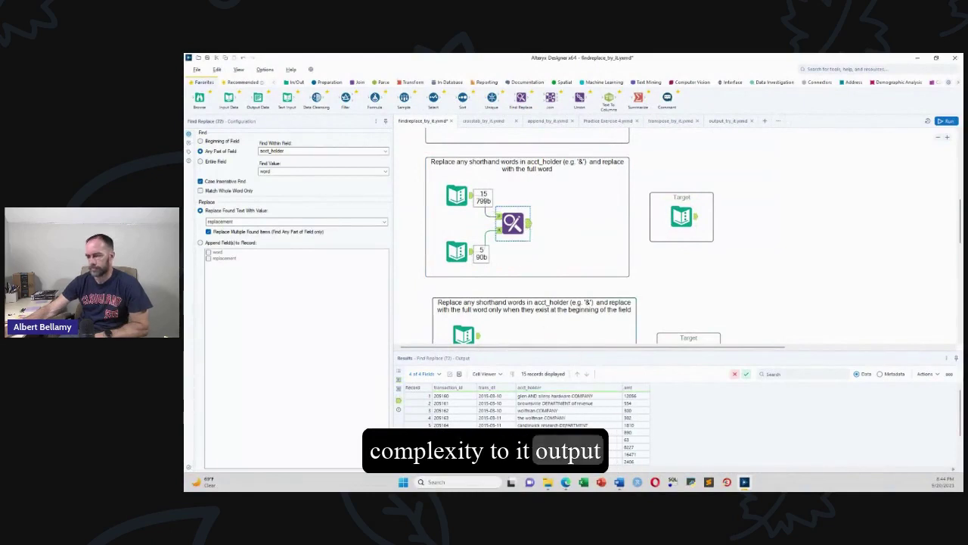
{"action": "left_click", "coordinate": [695, 218]}
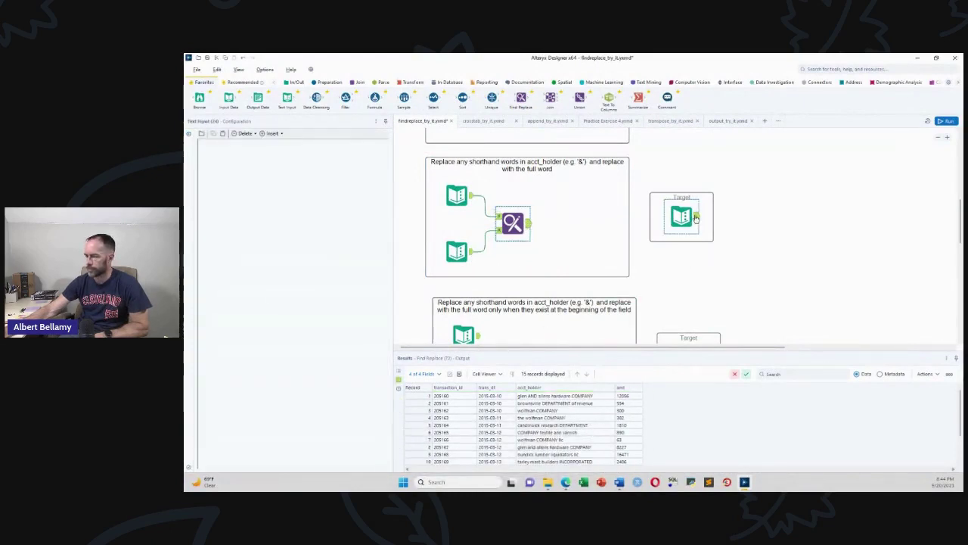
{"action": "left_click", "coordinate": [527, 225]}
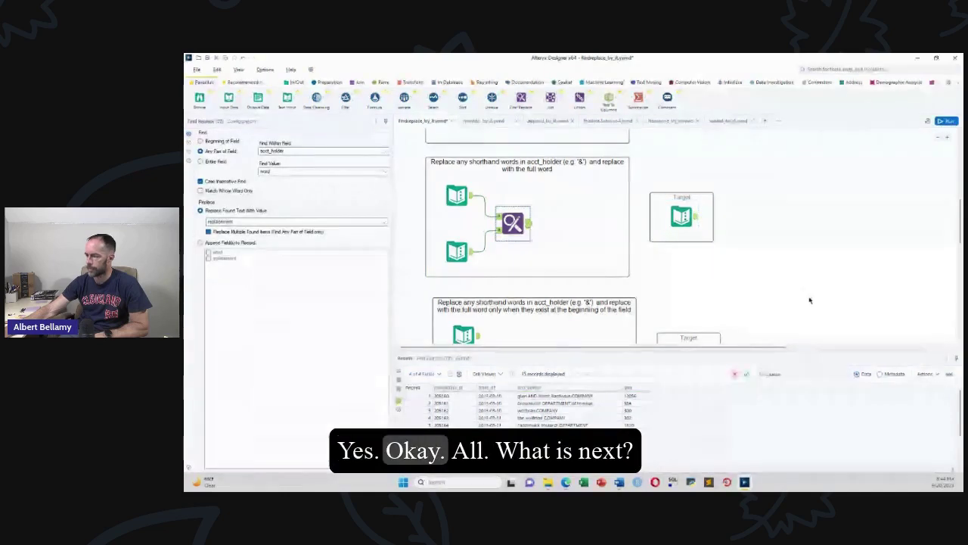
- Place a Find Replace step between the two inputs, matching shorthand words at Beginning of Field
{"action": "left_click_drag", "start_coordinate": [962, 226], "coordinate": [959, 258]}
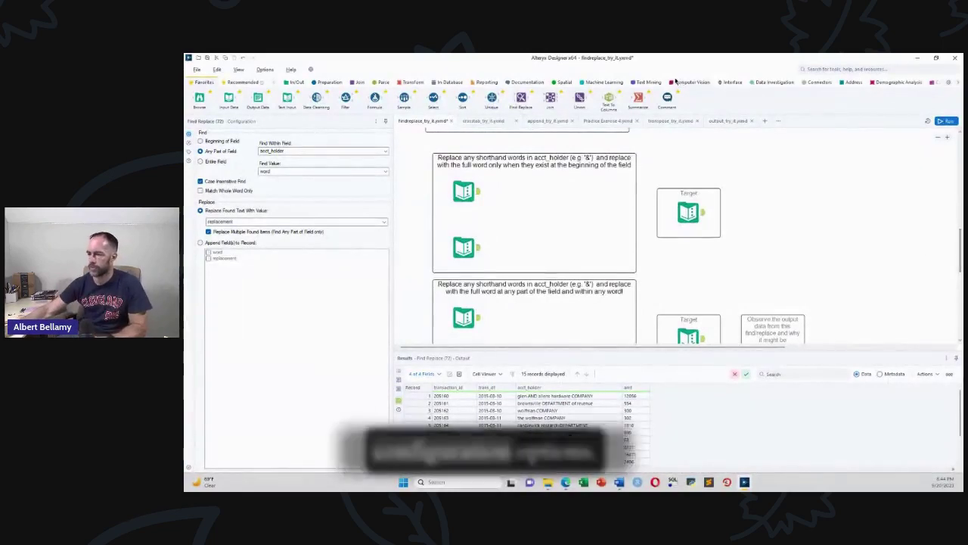
{"action": "left_click_drag", "start_coordinate": [521, 97], "coordinate": [499, 219]}
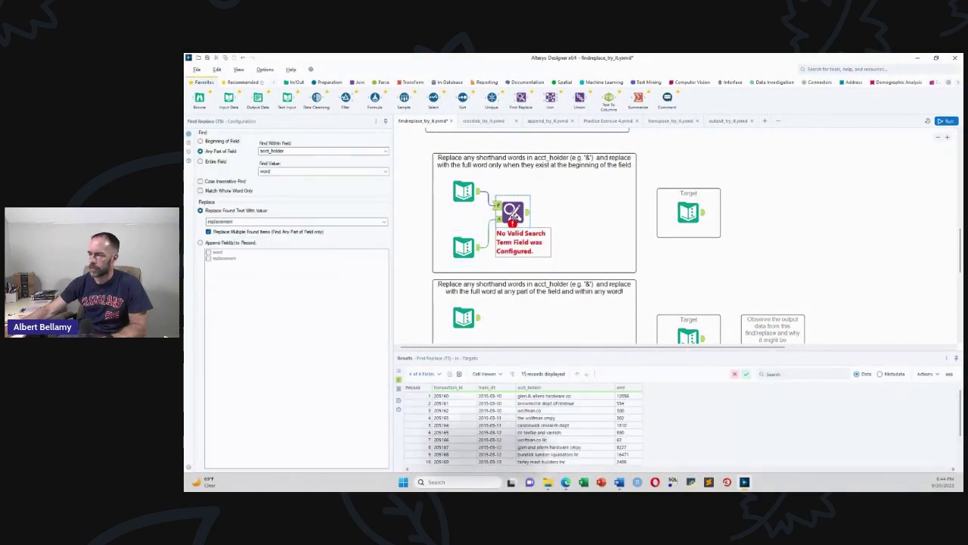
{"action": "left_click_drag", "start_coordinate": [513, 214], "coordinate": [520, 221]}
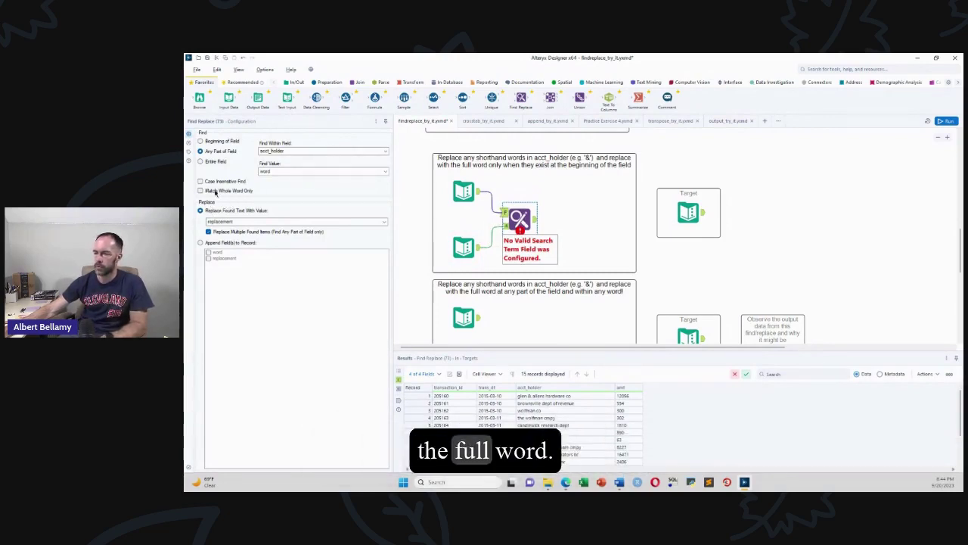
{"action": "left_click", "coordinate": [469, 195]}
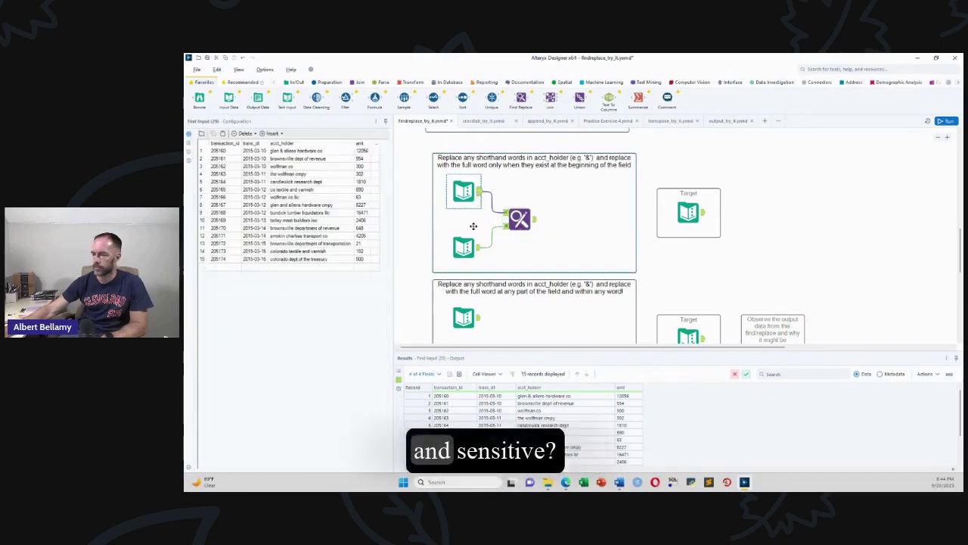
{"action": "left_click", "coordinate": [479, 248]}
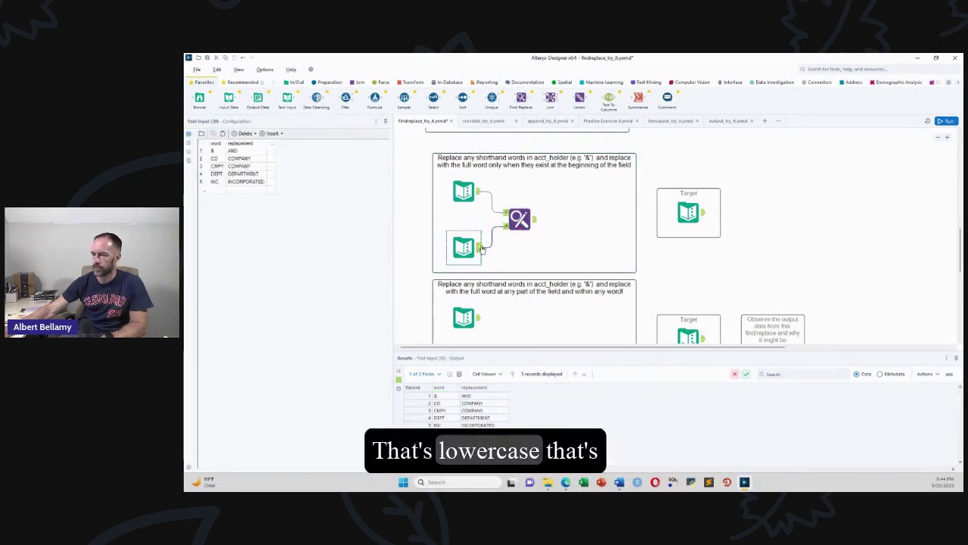
{"action": "left_click", "coordinate": [517, 220]}
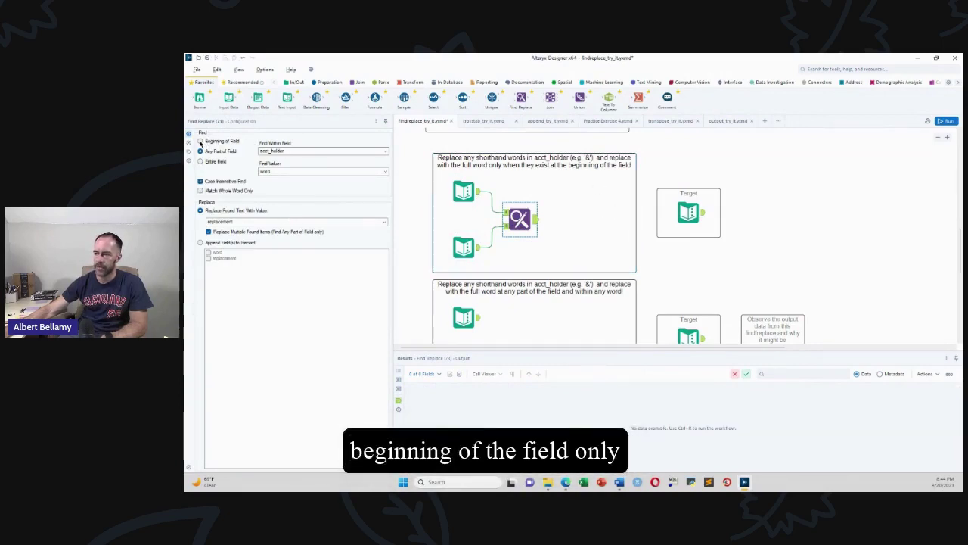
{"action": "left_click", "coordinate": [200, 142]}
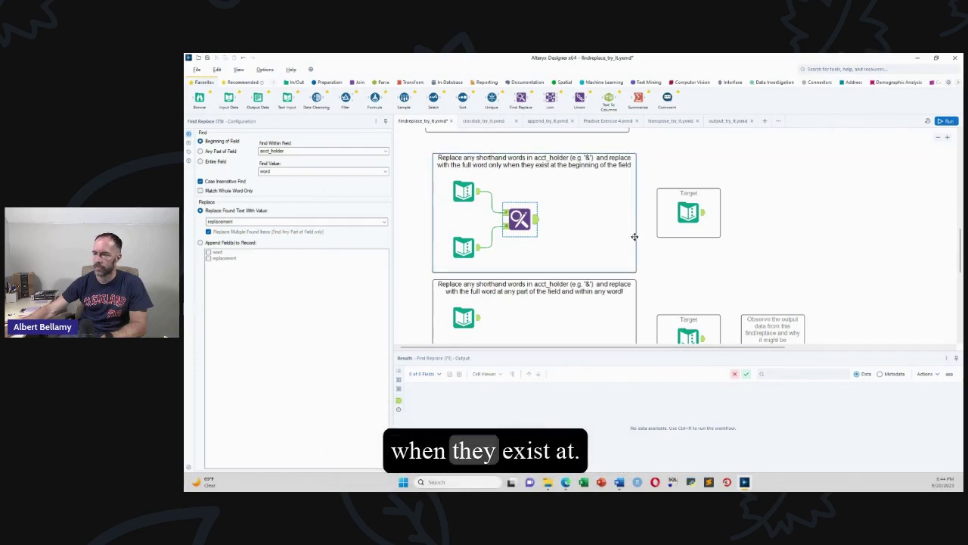
- Run the workflow and confirm only record 6 expands to COMPANY, as in the target
{"action": "left_click", "coordinate": [703, 217]}
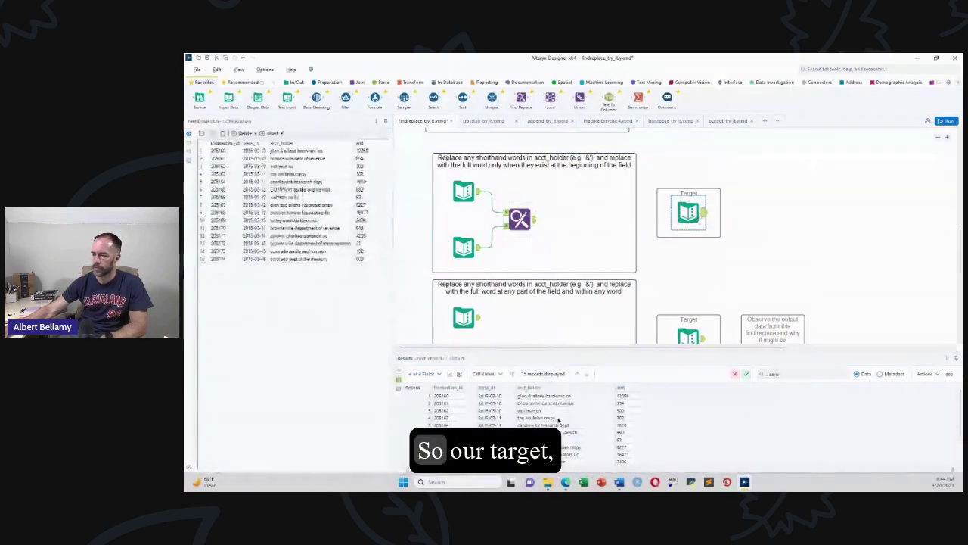
{"action": "scroll", "coordinate": [530, 424], "scroll_direction": "down", "scroll_amount": 2}
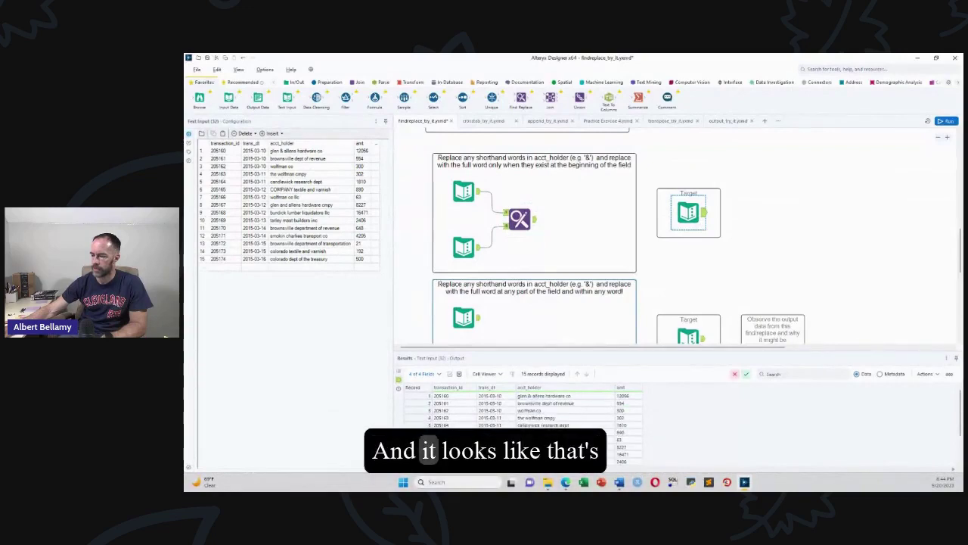
{"action": "left_click", "coordinate": [540, 251]}
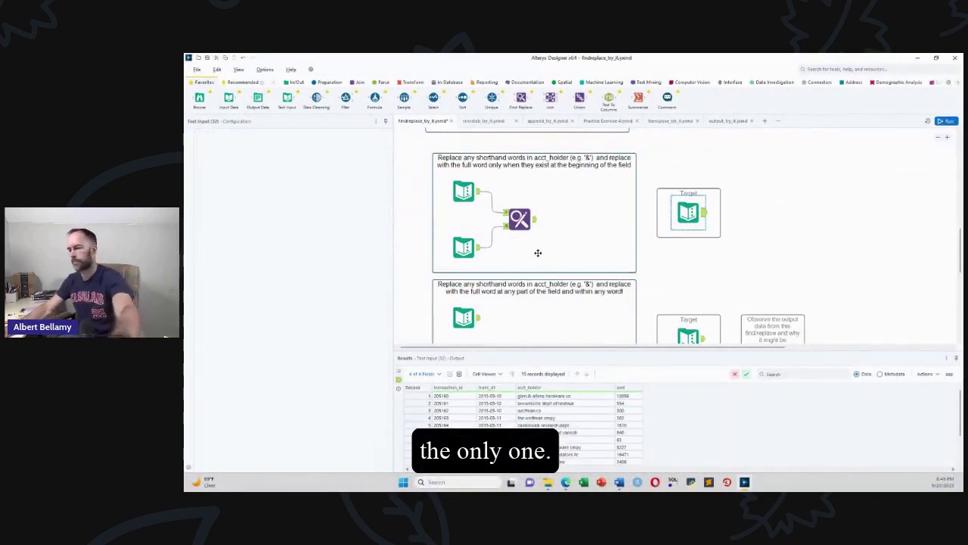
{"action": "key", "text": "ctrl+r"}
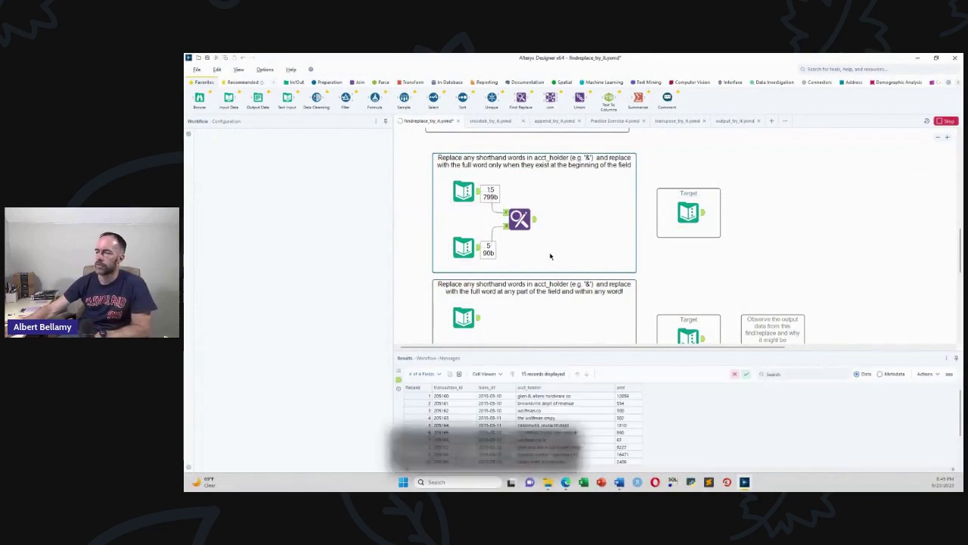
{"action": "left_click", "coordinate": [629, 286]}
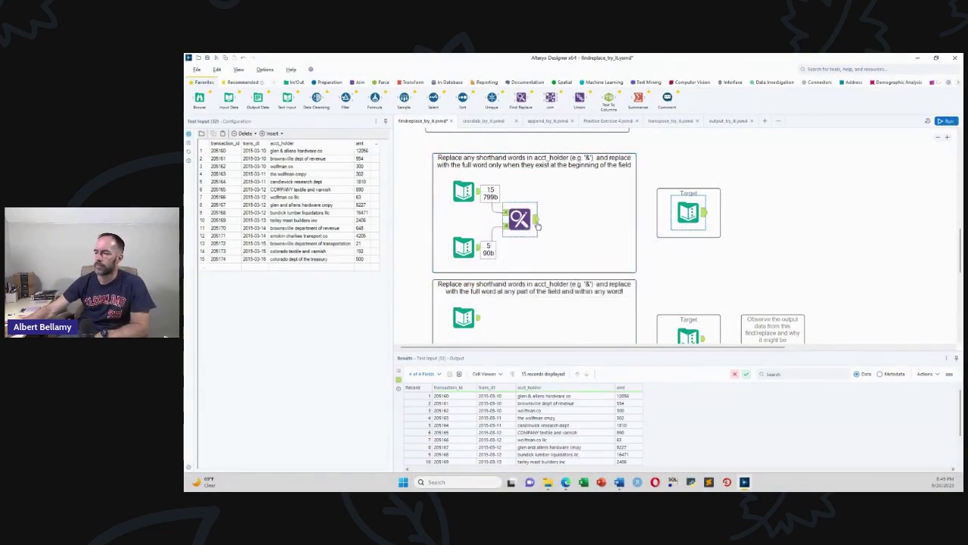
{"action": "left_click", "coordinate": [535, 224]}
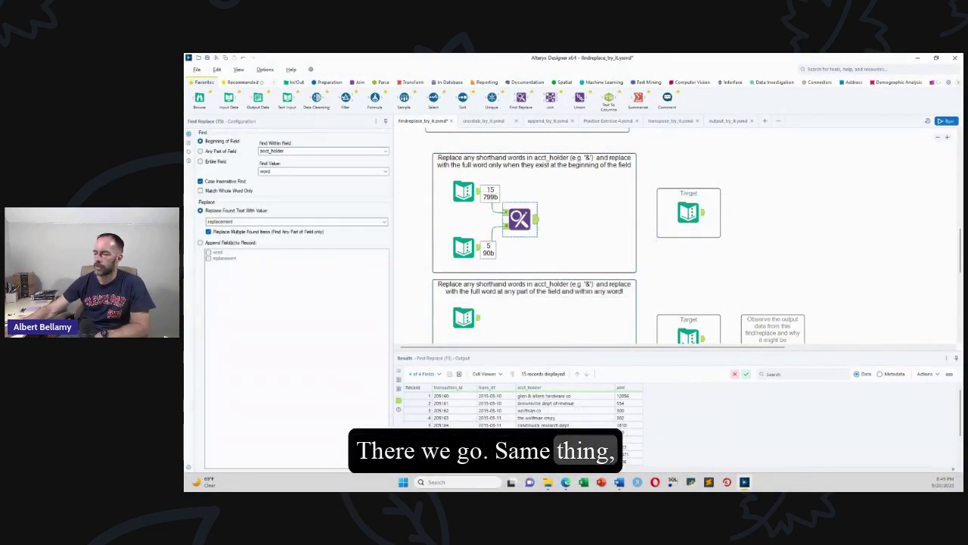
{"action": "scroll", "coordinate": [519, 265], "scroll_direction": "down", "scroll_amount": 2}
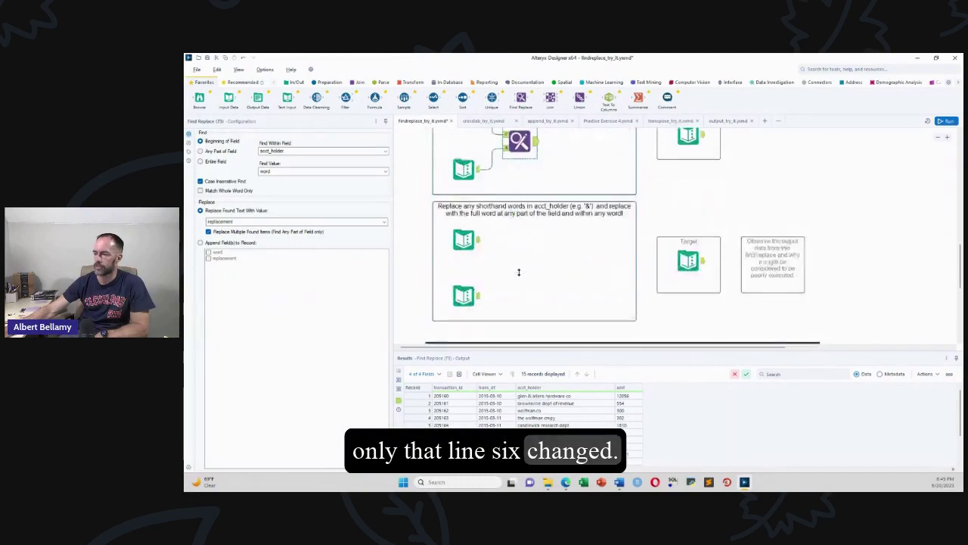
{"action": "scroll", "coordinate": [519, 265], "scroll_direction": "up", "scroll_amount": 4}
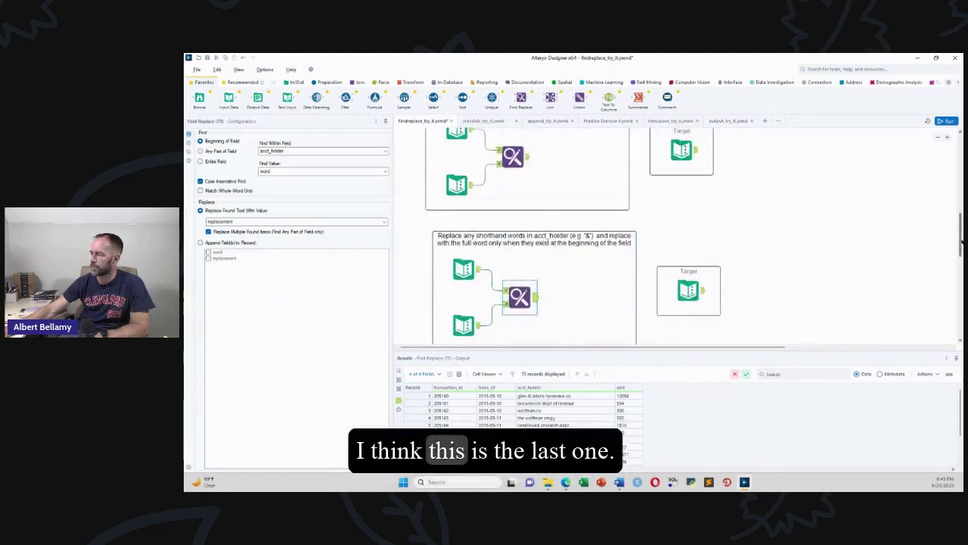
- Add a Find Replace step to the last container, connected to both the transaction and word-list inputs
{"action": "left_click_drag", "start_coordinate": [961, 236], "coordinate": [958, 279]}
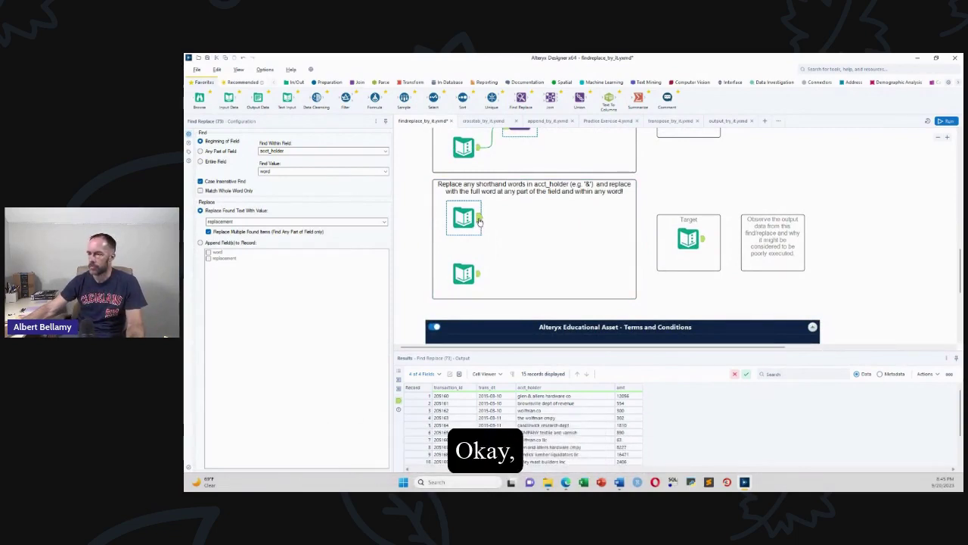
{"action": "left_click_drag", "start_coordinate": [521, 99], "coordinate": [513, 244]}
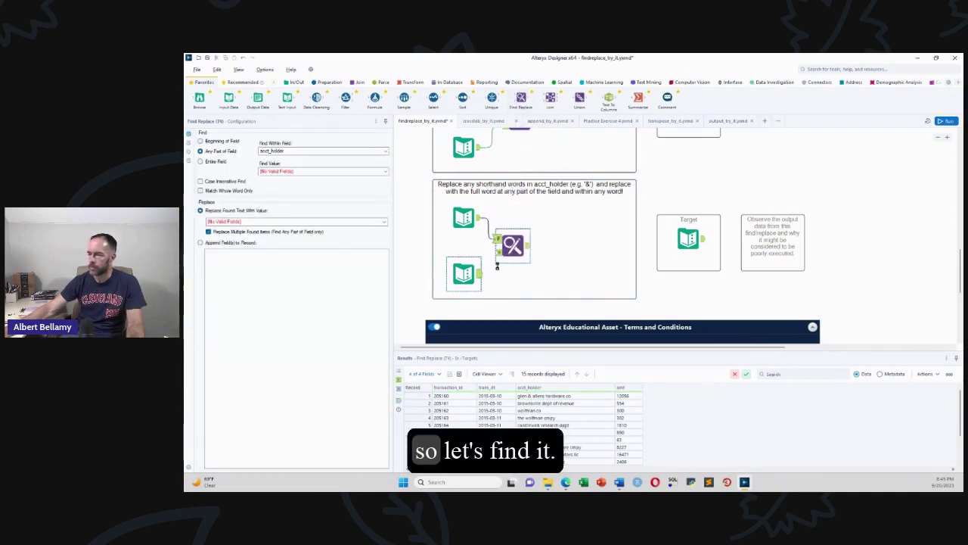
{"action": "left_click", "coordinate": [506, 258]}
{"action": "left_click", "coordinate": [531, 259]}
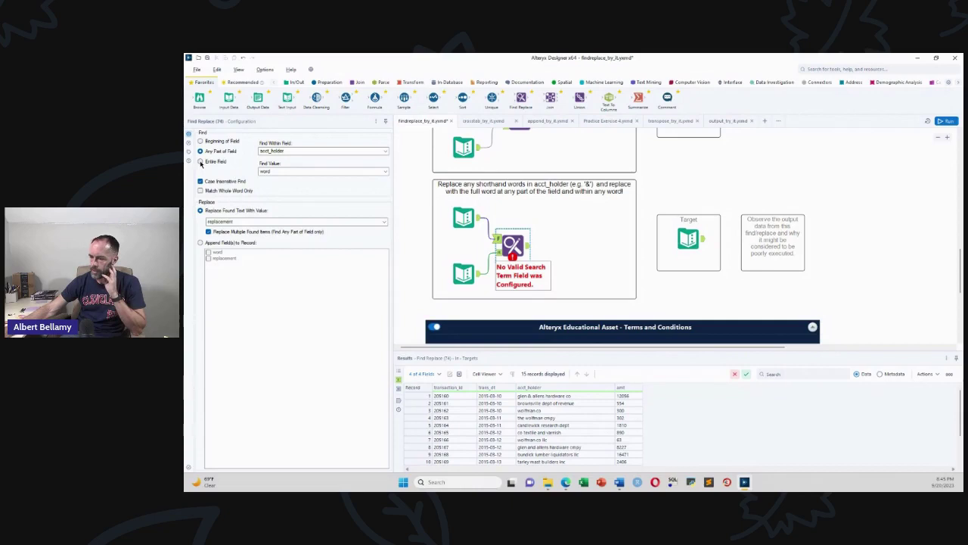
- Check the target data against the output showing Colorado as COMPANYorado, then open the first shorthand example's settings
{"action": "left_click", "coordinate": [701, 242]}
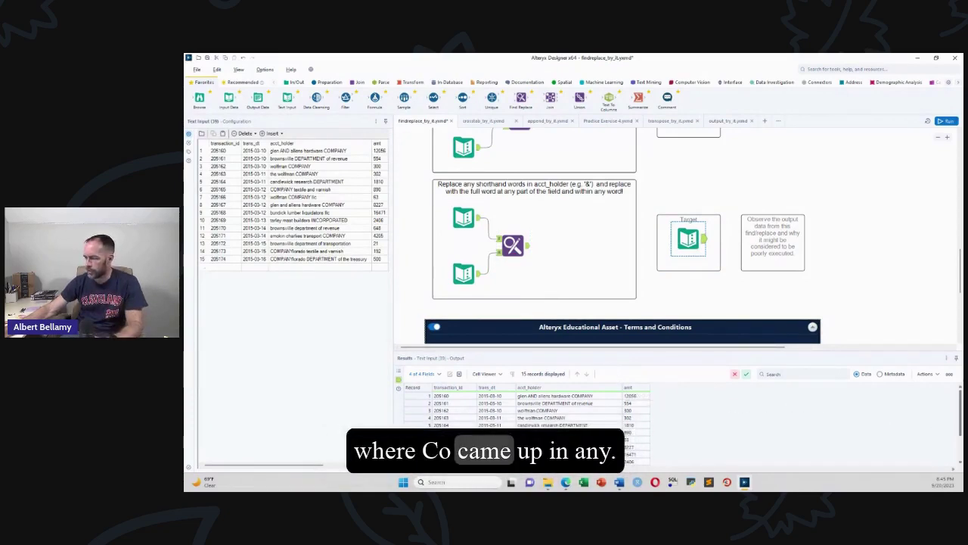
{"action": "left_click_drag", "start_coordinate": [961, 420], "coordinate": [961, 443]}
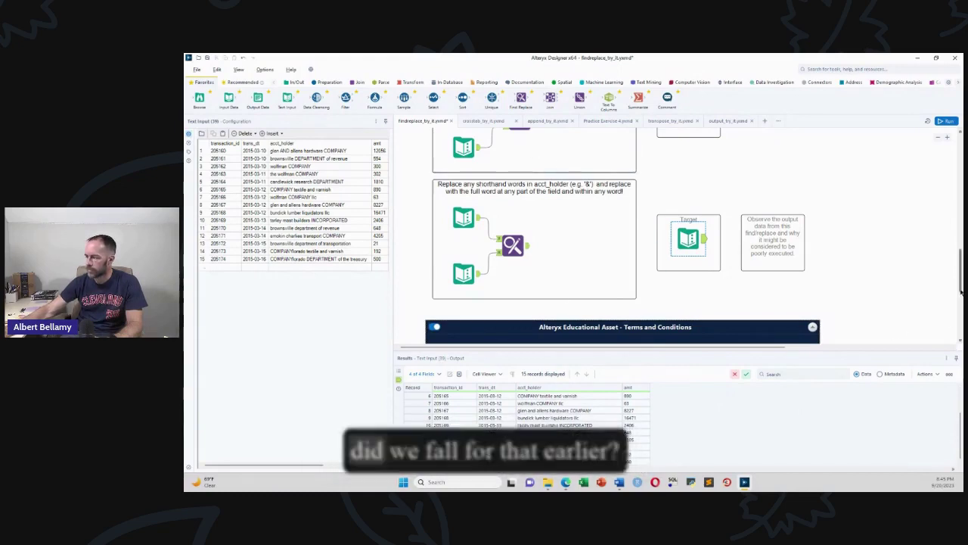
{"action": "scroll", "coordinate": [757, 250], "scroll_direction": "up", "scroll_amount": 5}
{"action": "left_click", "coordinate": [522, 233]}
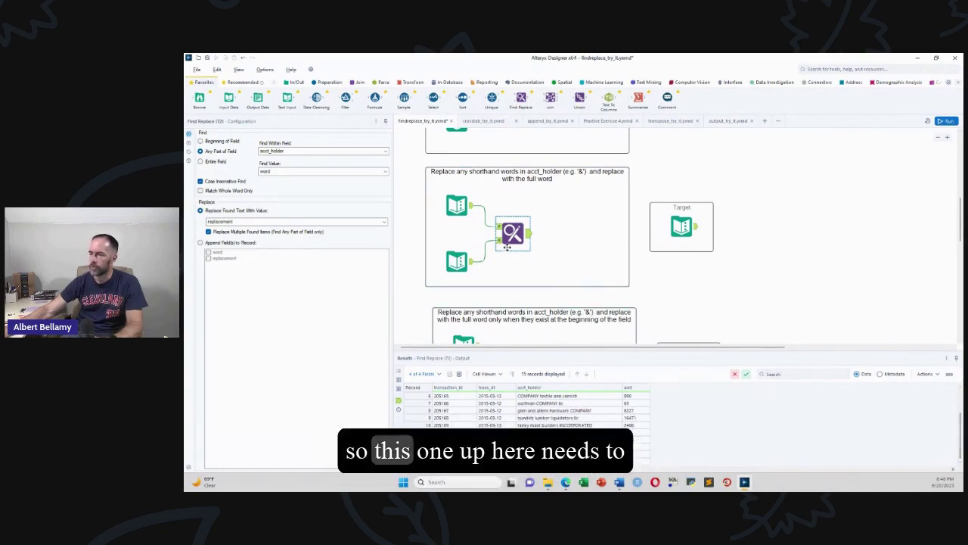
- Enable Match Whole Word Only in the first shorthand Find Replace and rerun the workflow
{"action": "left_click", "coordinate": [201, 190]}
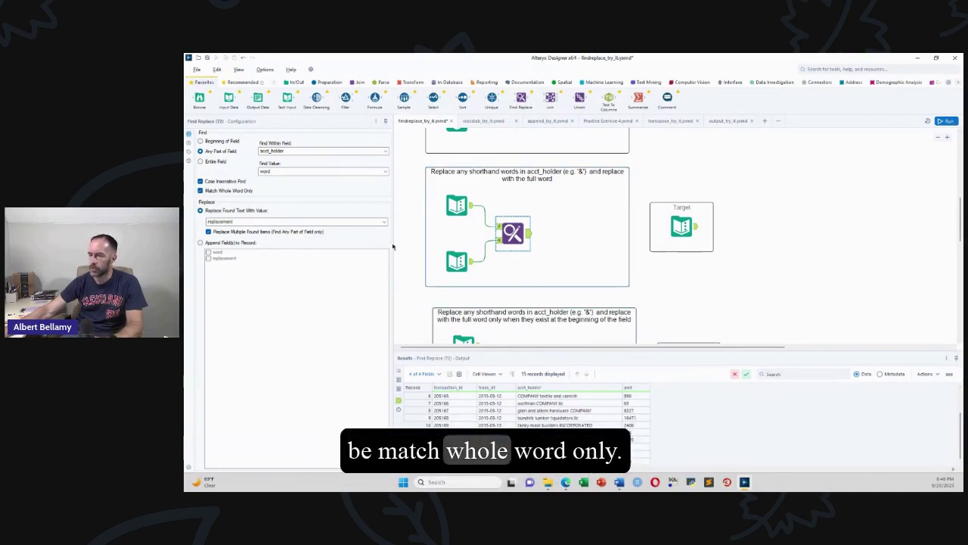
{"action": "key", "text": "ctrl+r"}
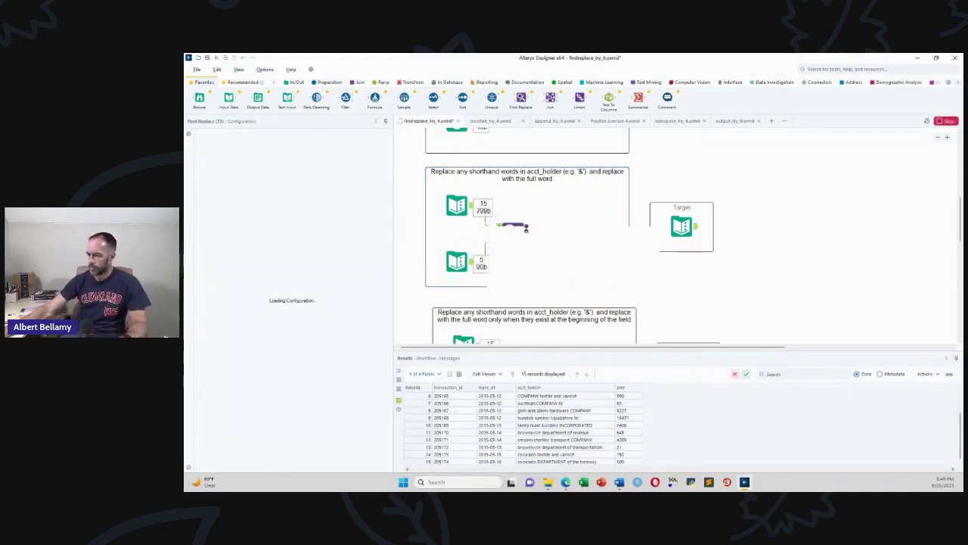
{"action": "left_click", "coordinate": [631, 284]}
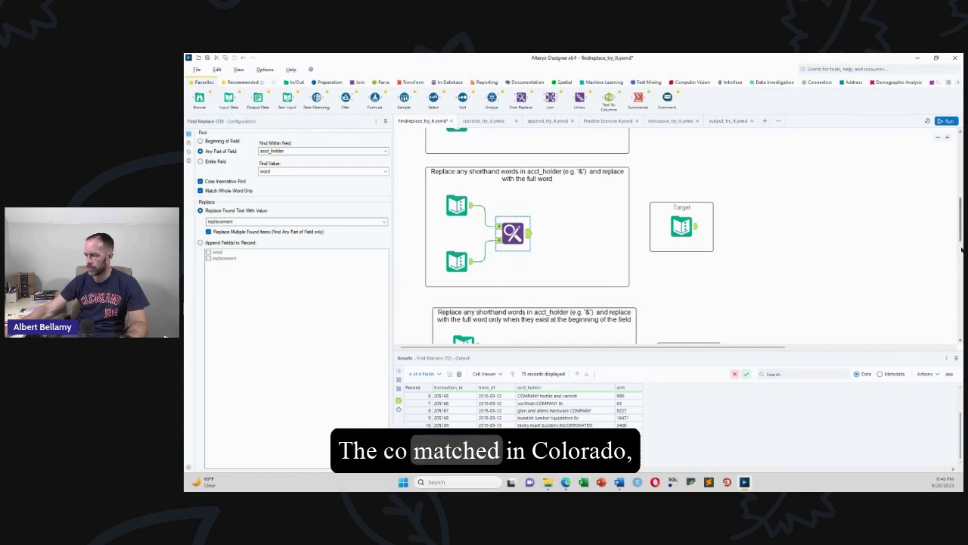
{"action": "left_click_drag", "start_coordinate": [963, 246], "coordinate": [959, 176]}
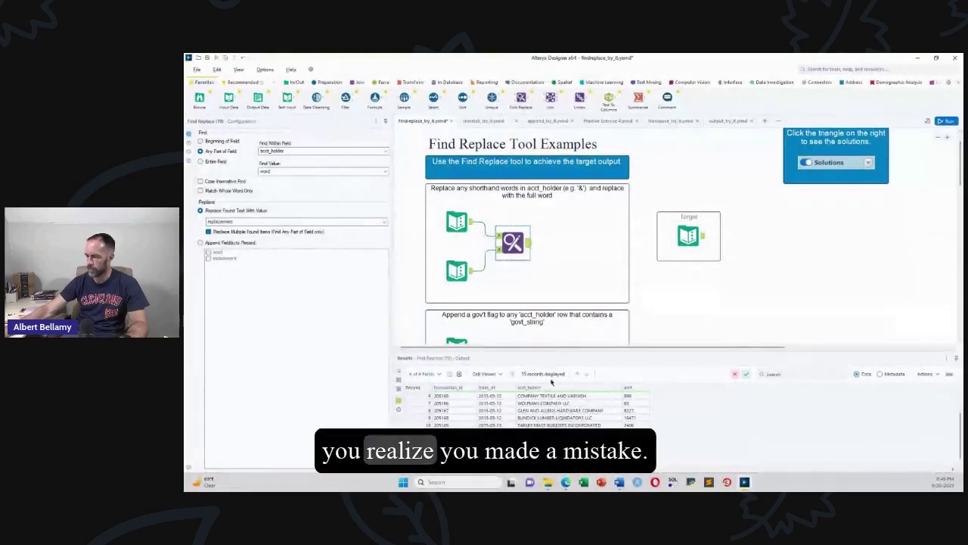
- Tick Match Whole Word Only in the next example and review the government-flag settings
{"action": "left_click", "coordinate": [200, 190]}
{"action": "left_click_drag", "start_coordinate": [960, 175], "coordinate": [959, 200]}
{"action": "left_click", "coordinate": [522, 233]}
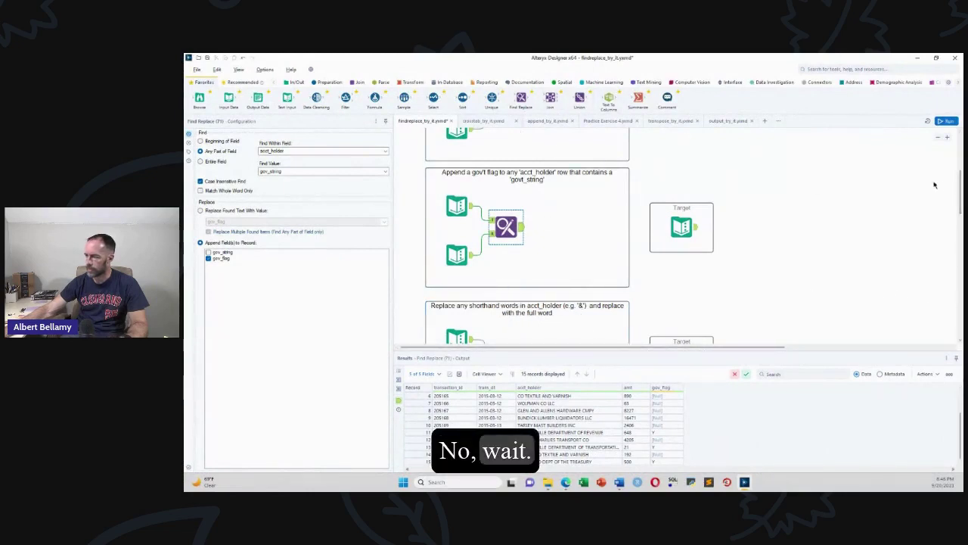
{"action": "scroll", "coordinate": [960, 193], "scroll_direction": "up", "scroll_amount": 2}
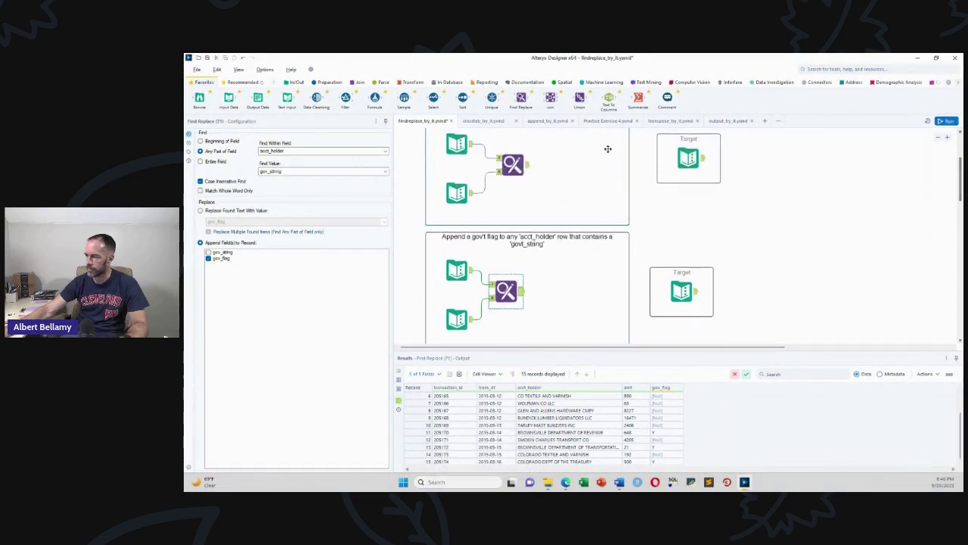
{"action": "left_click", "coordinate": [530, 171]}
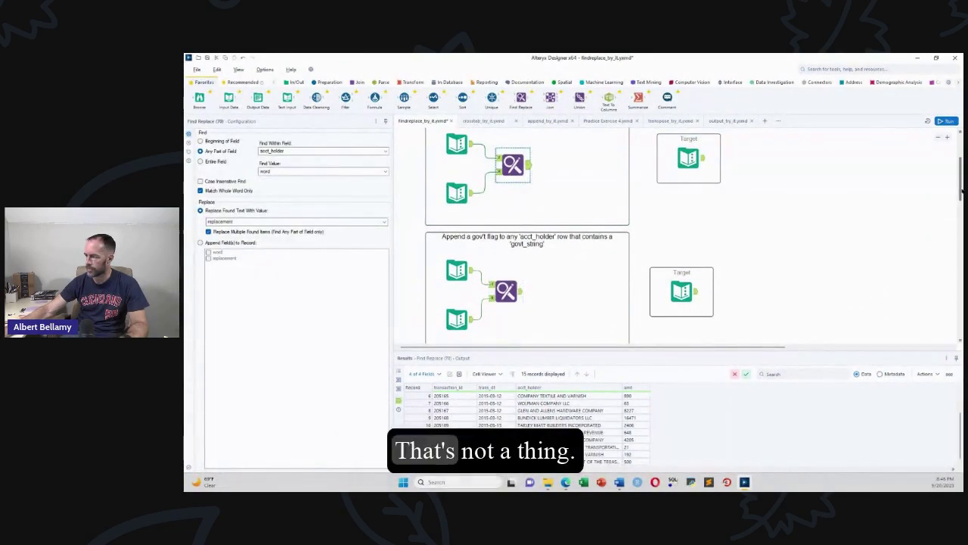
{"action": "scroll", "coordinate": [958, 206], "scroll_direction": "up", "scroll_amount": 3}
{"action": "scroll", "coordinate": [702, 249], "scroll_direction": "down", "scroll_amount": 3}
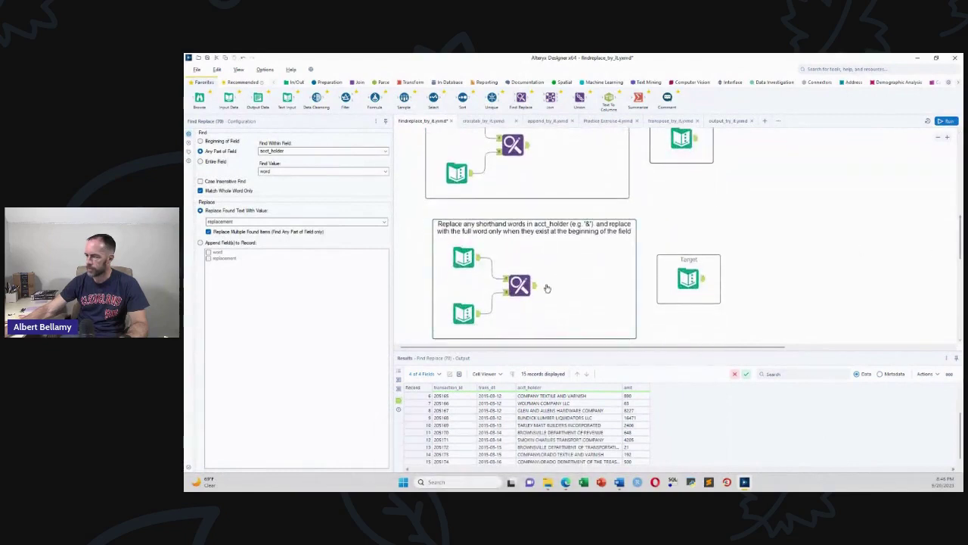
- Enable Match Whole Word Only for the beginning-of-field example, check the last example, and rerun
{"action": "left_click", "coordinate": [533, 288]}
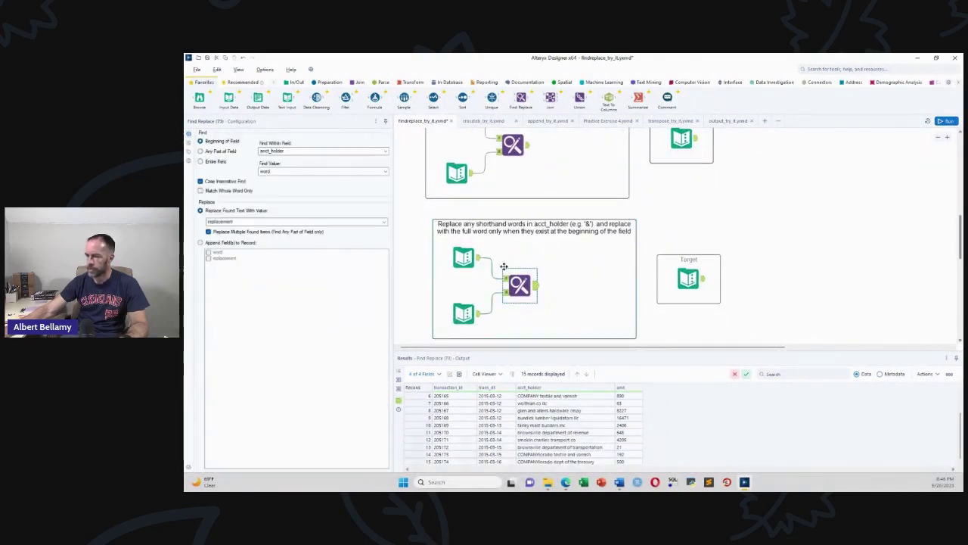
{"action": "left_click", "coordinate": [200, 190]}
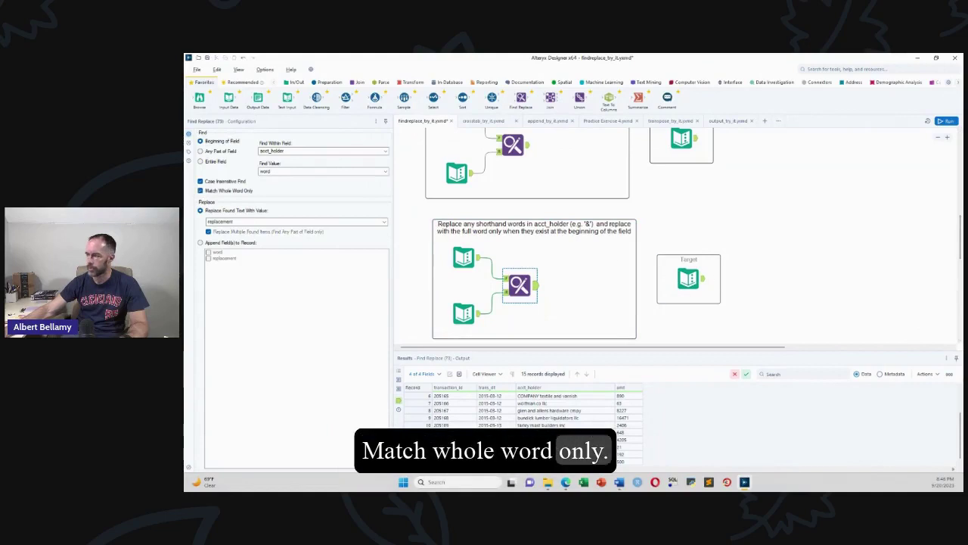
{"action": "scroll", "coordinate": [959, 255], "scroll_direction": "down", "scroll_amount": 6}
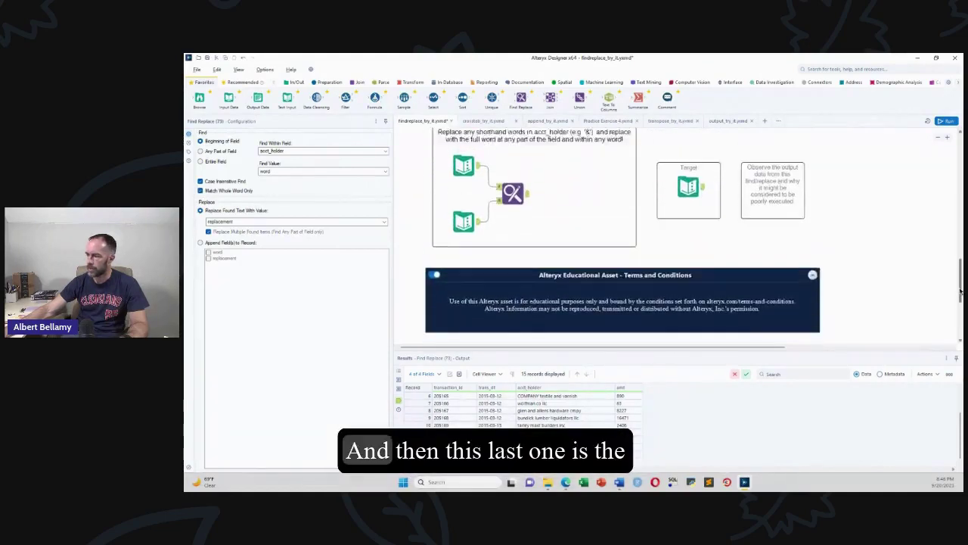
{"action": "left_click", "coordinate": [512, 222]}
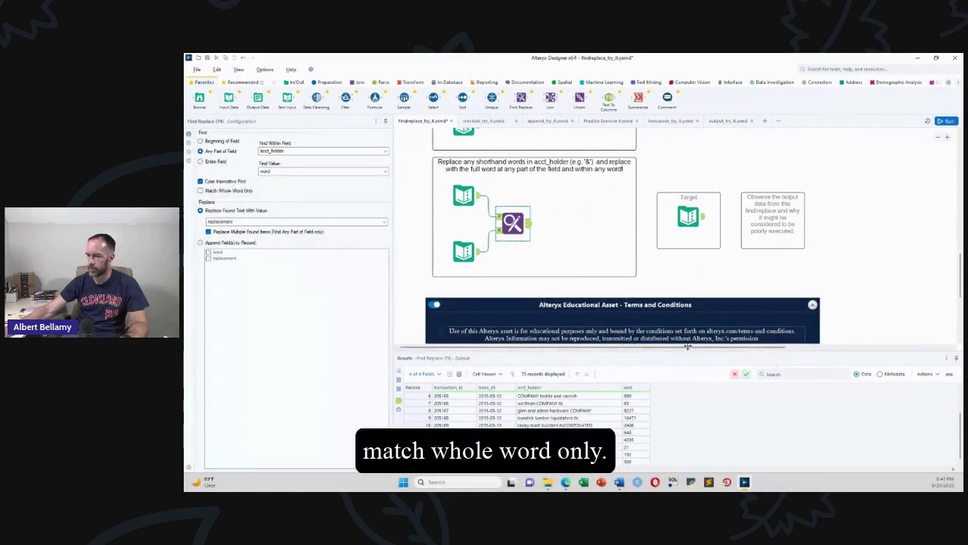
{"action": "left_click", "coordinate": [464, 257]}
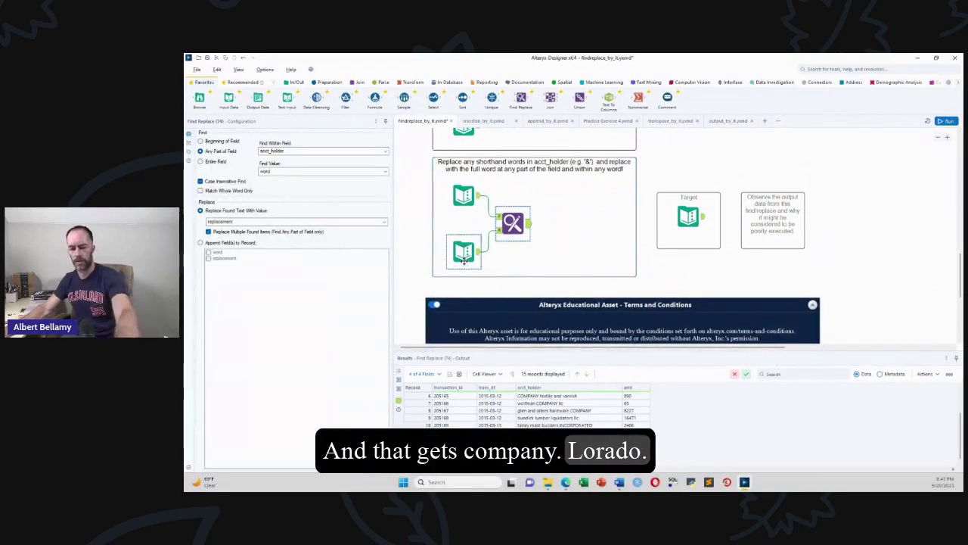
{"action": "key", "text": "ctrl+r"}
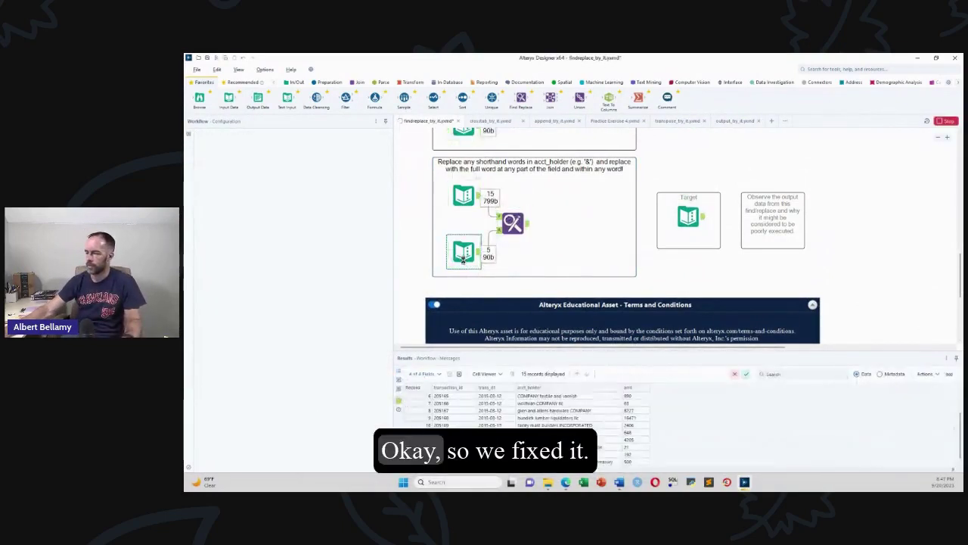
- Close the findreplace_try_it workflow, discarding unsaved changes, leaving crosstab_try_it in view
{"action": "left_click", "coordinate": [630, 284]}
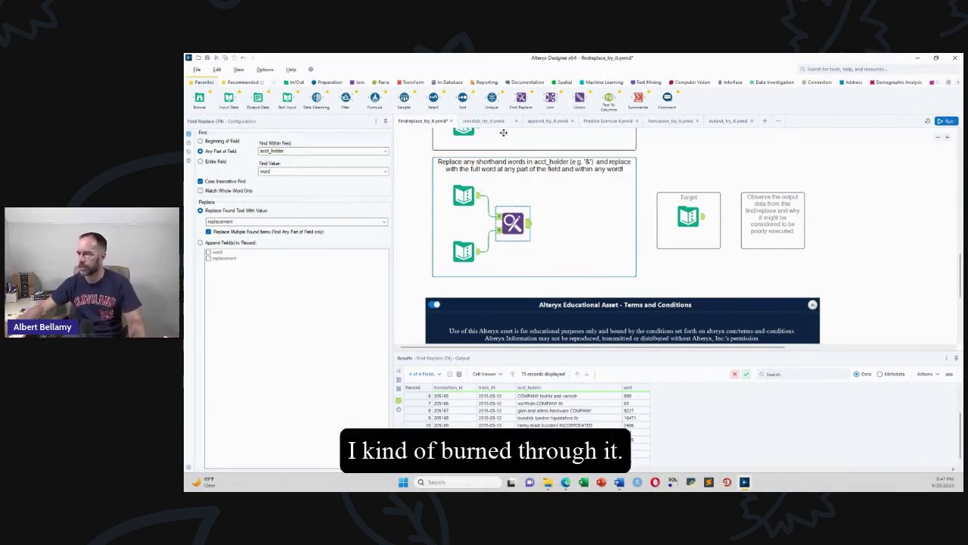
{"action": "left_click", "coordinate": [452, 121]}
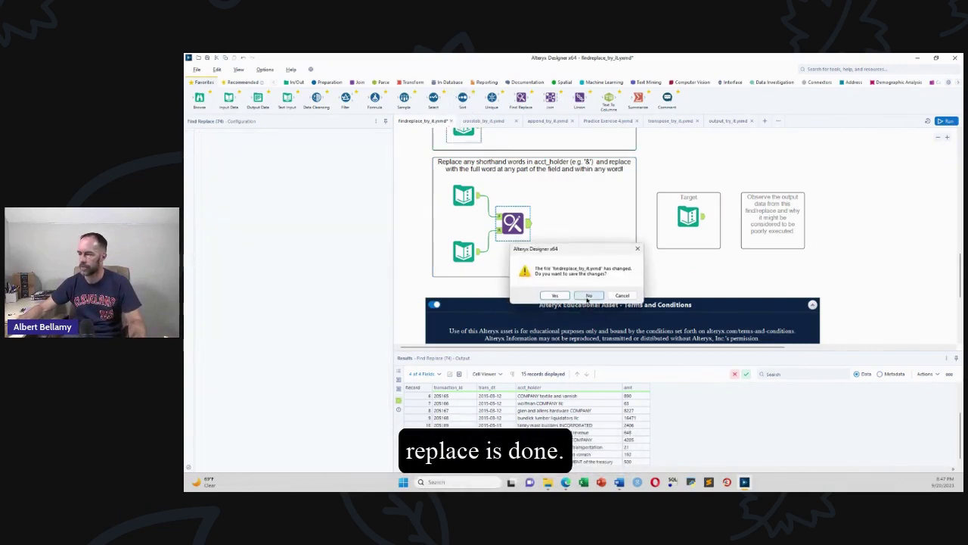
{"action": "left_click", "coordinate": [588, 296]}
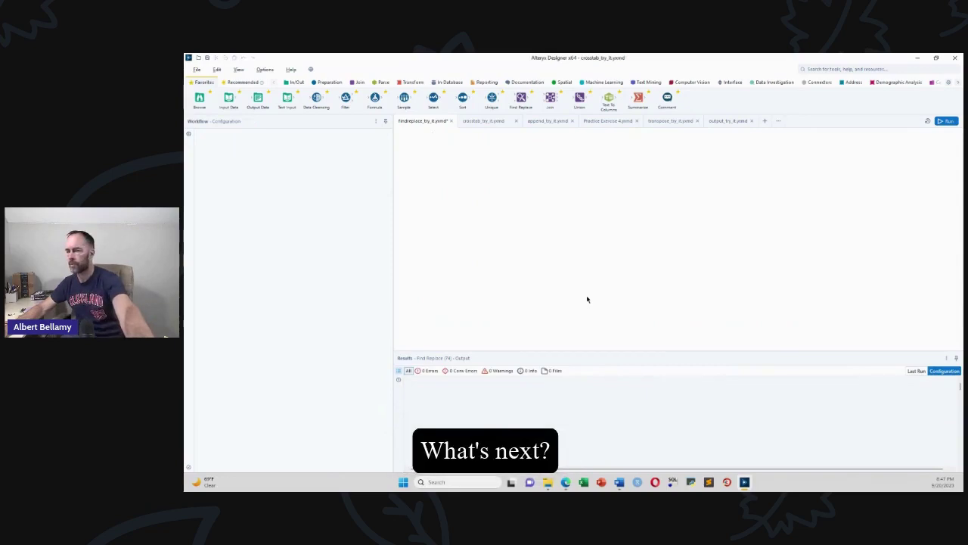
- Open the Append Fields lesson from the learning path sidebar in Edge
{"action": "key", "text": "alt+Tab"}
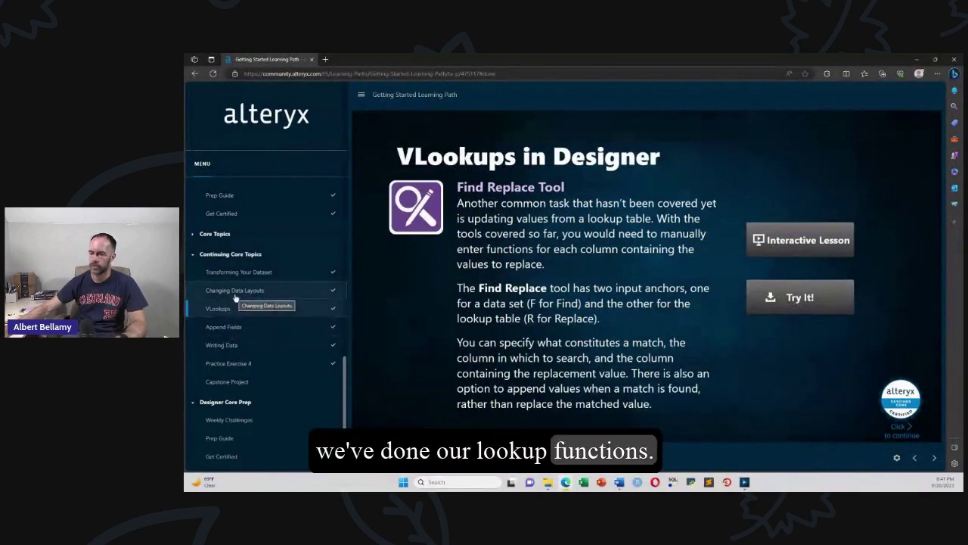
{"action": "left_click", "coordinate": [231, 328]}
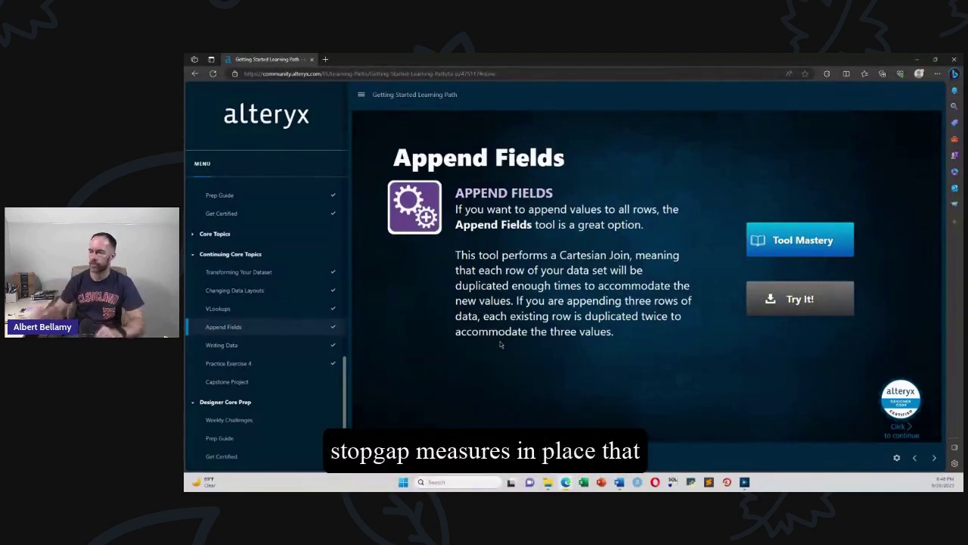
- Skim the Append Fields Tool Mastery article, close its tab, and return to Alteryx Designer
{"action": "left_click", "coordinate": [832, 241]}
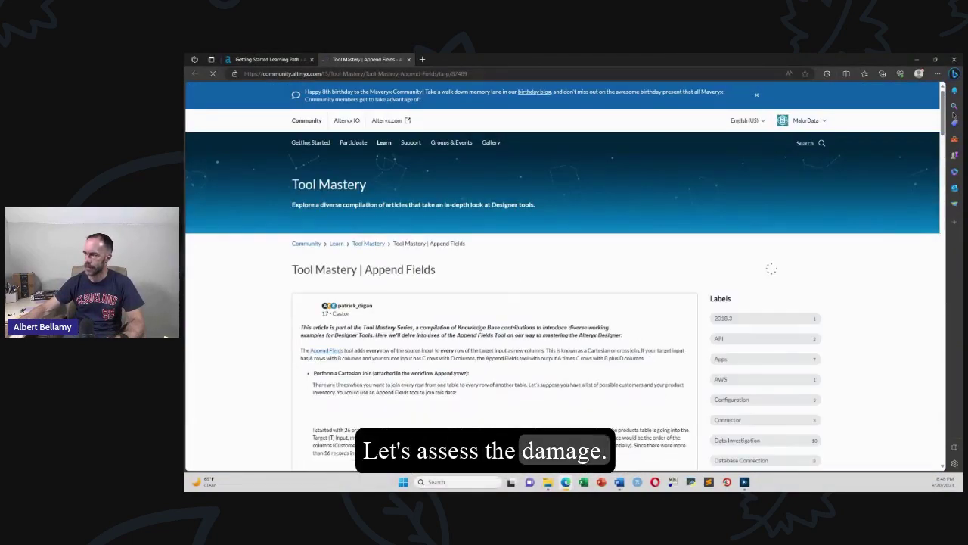
{"action": "left_click_drag", "start_coordinate": [945, 113], "coordinate": [950, 210]}
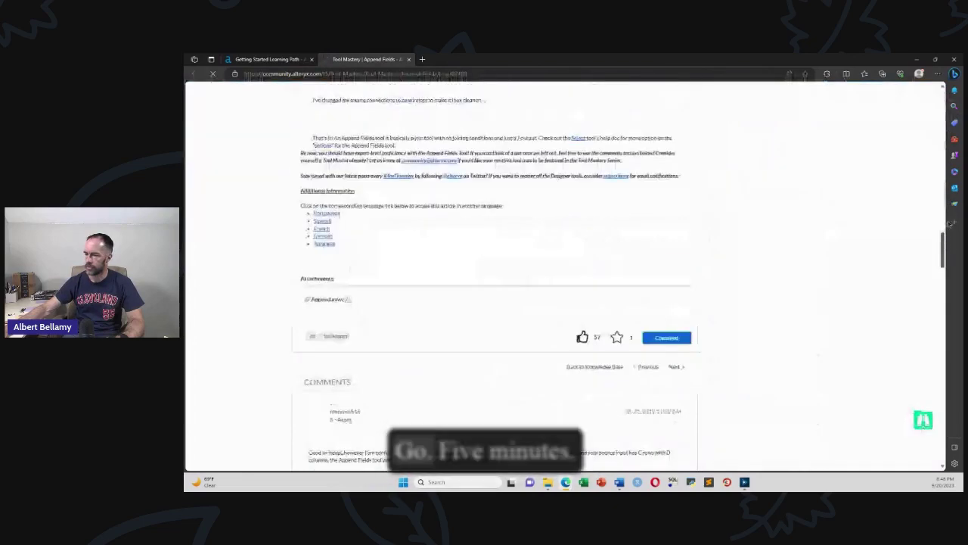
{"action": "scroll", "coordinate": [951, 223], "scroll_direction": "up", "scroll_amount": 15}
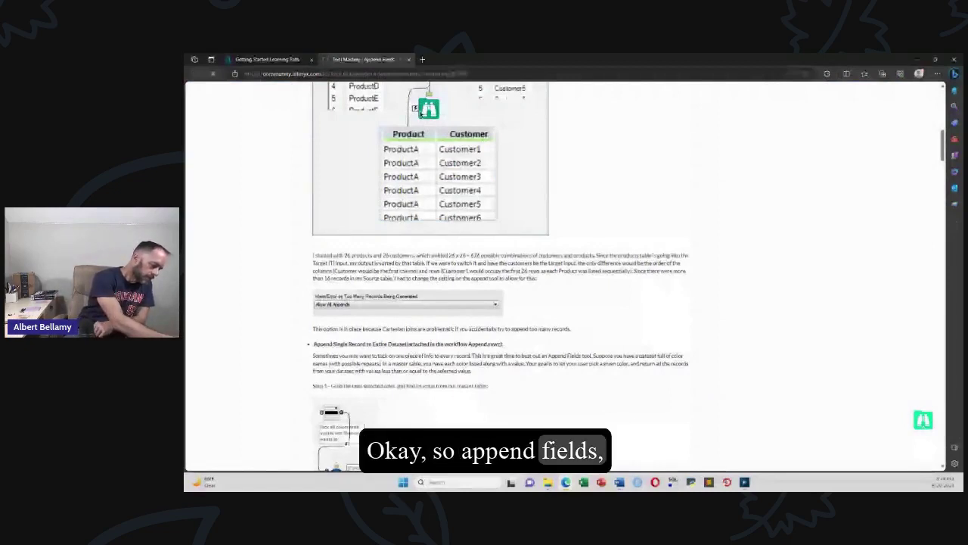
{"action": "key", "text": "ctrl+w"}
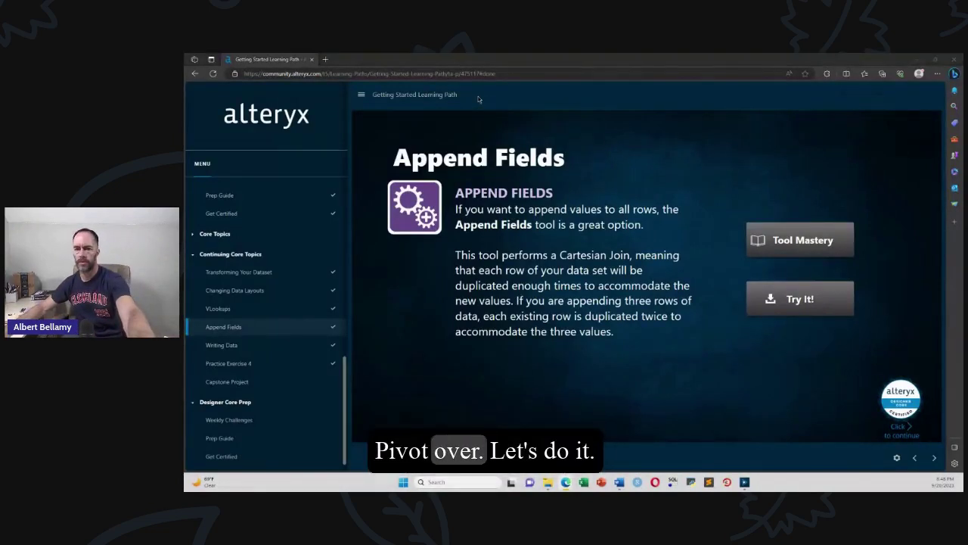
{"action": "key", "text": "alt+Tab"}
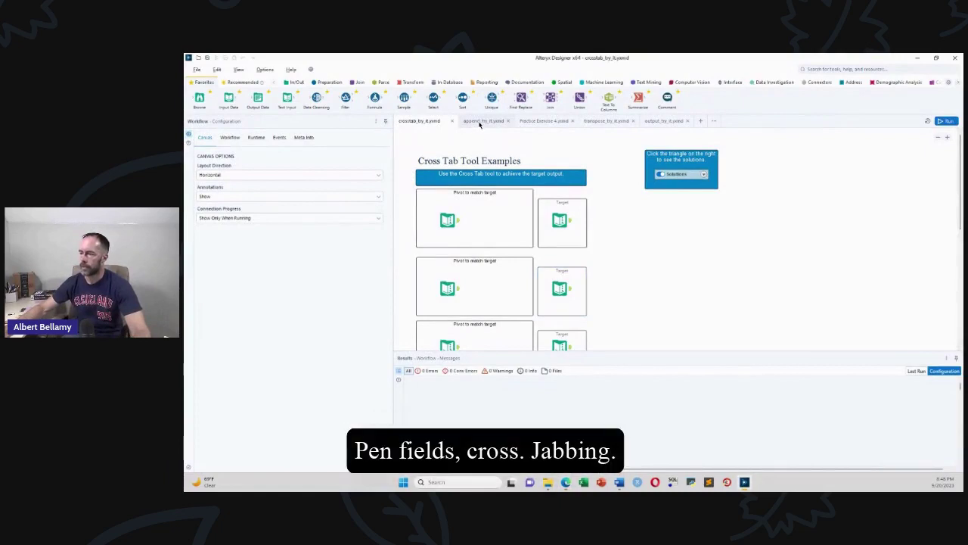
- Open the append_by_8 workflow, preview both example inputs, and show the Join tool palette
{"action": "left_click", "coordinate": [482, 122]}
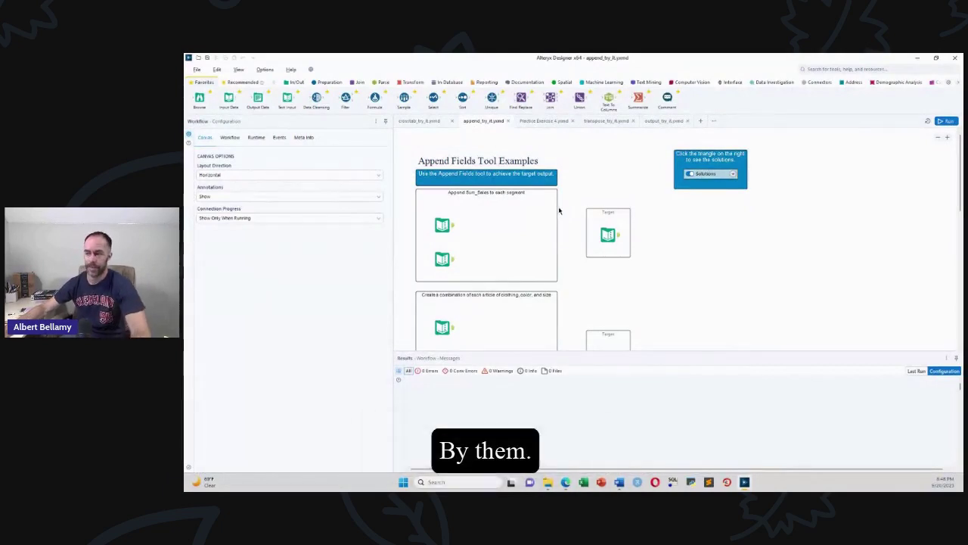
{"action": "mouse_move", "coordinate": [959, 195]}
{"action": "left_mouse_down"}
{"action": "mouse_move", "coordinate": [945, 280]}
{"action": "mouse_move", "coordinate": [953, 199]}
{"action": "left_mouse_up"}
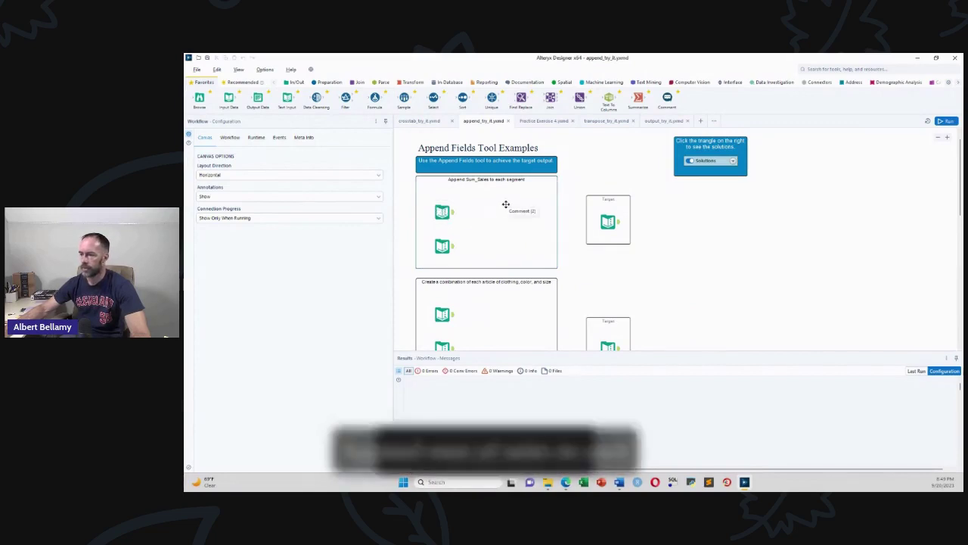
{"action": "left_click", "coordinate": [453, 216]}
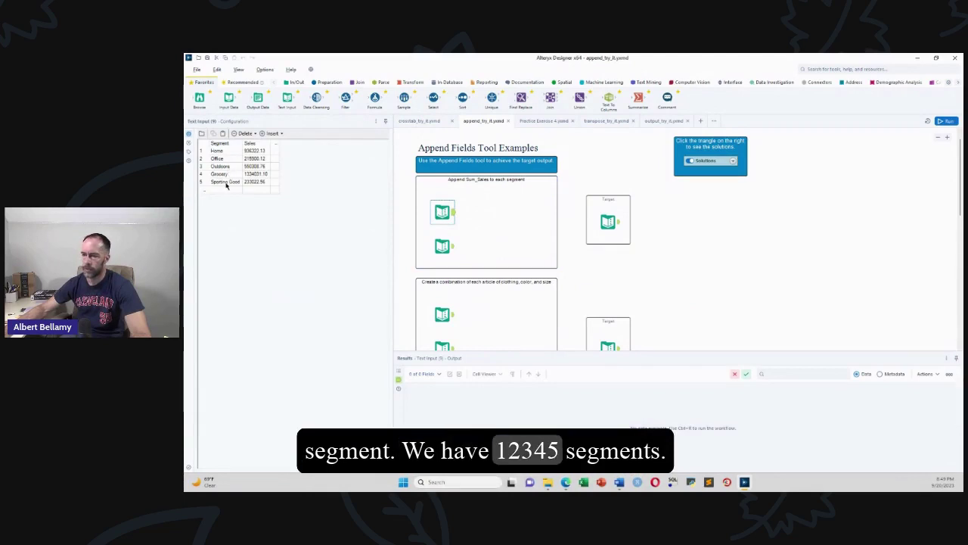
{"action": "left_click", "coordinate": [443, 246]}
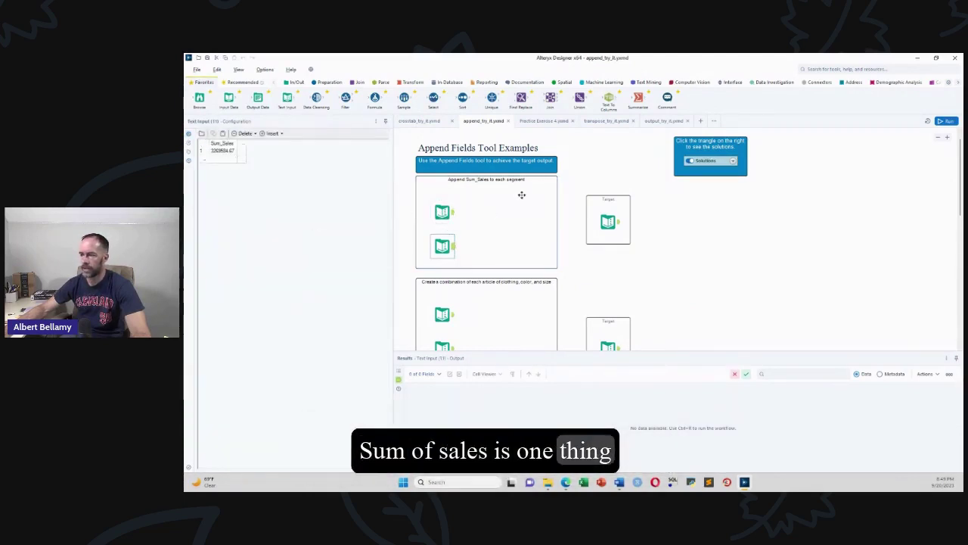
{"action": "left_click", "coordinate": [360, 83]}
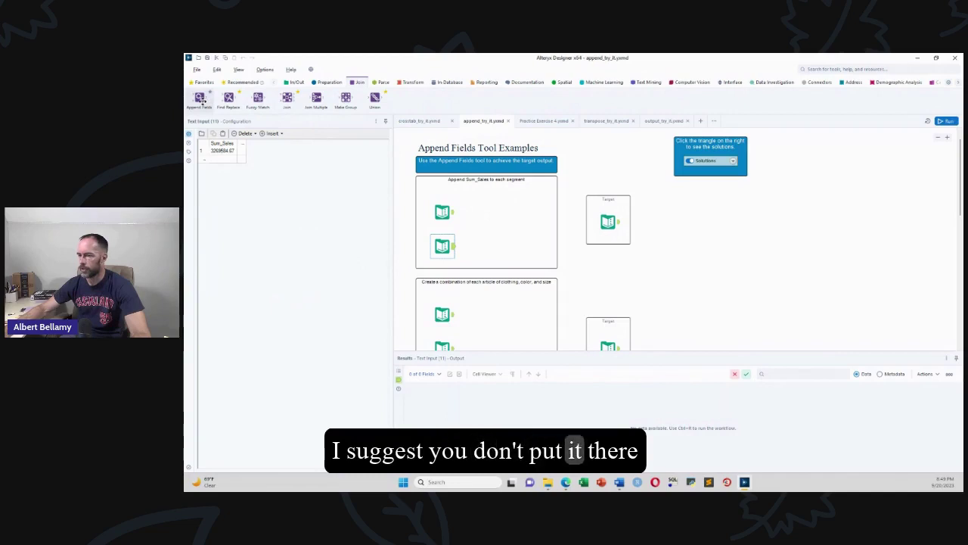
- Add an Append Fields tool with Segment/Sales input as Target and Sum_Sales input as Source
{"action": "left_click_drag", "start_coordinate": [201, 99], "coordinate": [487, 227]}
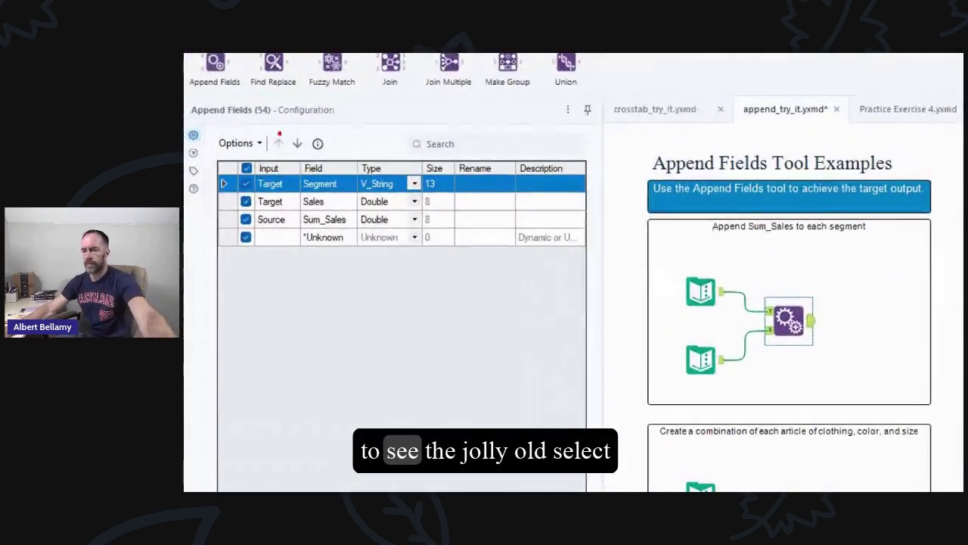
{"action": "mouse_move", "coordinate": [187, 218]}
{"action": "left_mouse_down"}
{"action": "mouse_move", "coordinate": [305, 302]}
{"action": "mouse_move", "coordinate": [616, 318]}
{"action": "mouse_move", "coordinate": [675, 300]}
{"action": "mouse_move", "coordinate": [656, 102]}
{"action": "left_mouse_up"}
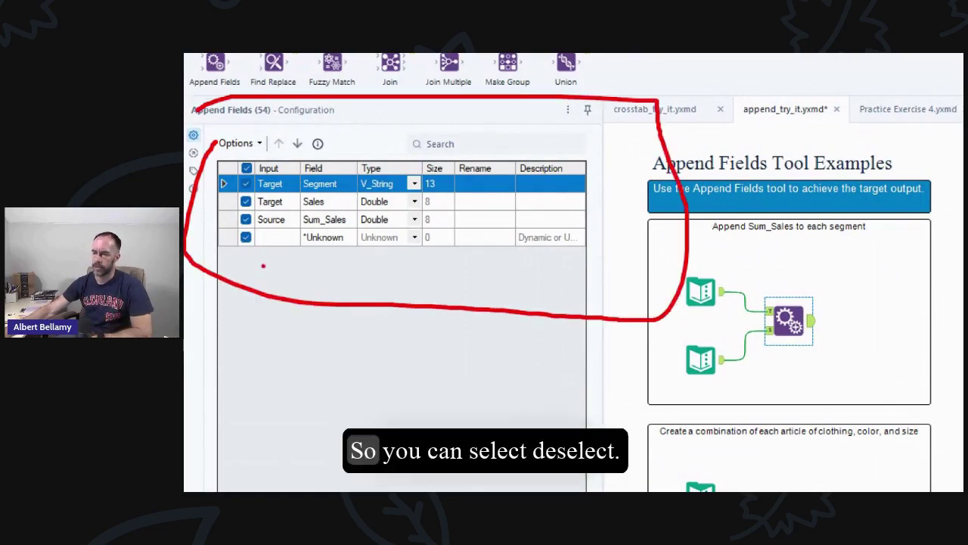
{"action": "left_click", "coordinate": [239, 265]}
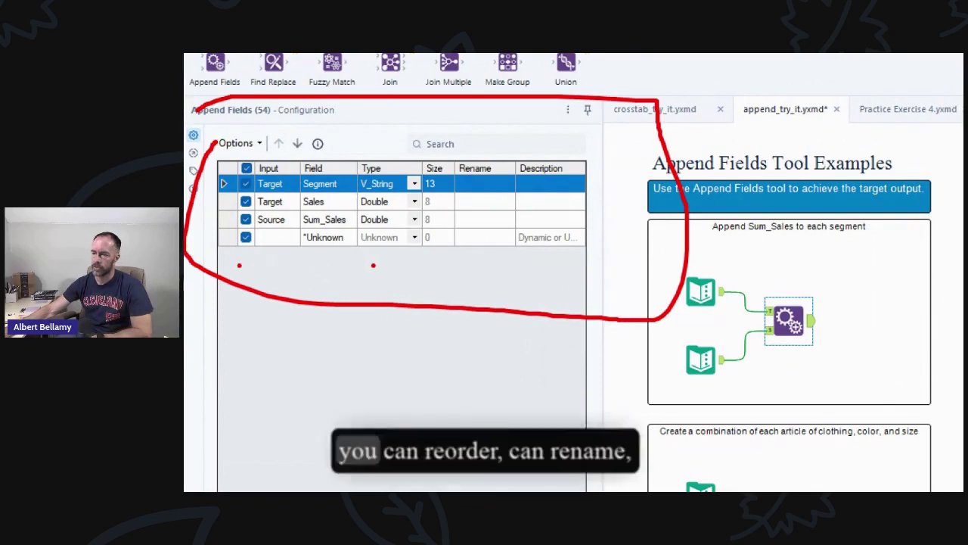
{"action": "left_click_drag", "start_coordinate": [263, 126], "coordinate": [293, 138]}
{"action": "mouse_move", "coordinate": [497, 173]}
{"action": "left_mouse_down"}
{"action": "mouse_move", "coordinate": [476, 199]}
{"action": "mouse_move", "coordinate": [540, 179]}
{"action": "left_mouse_up"}
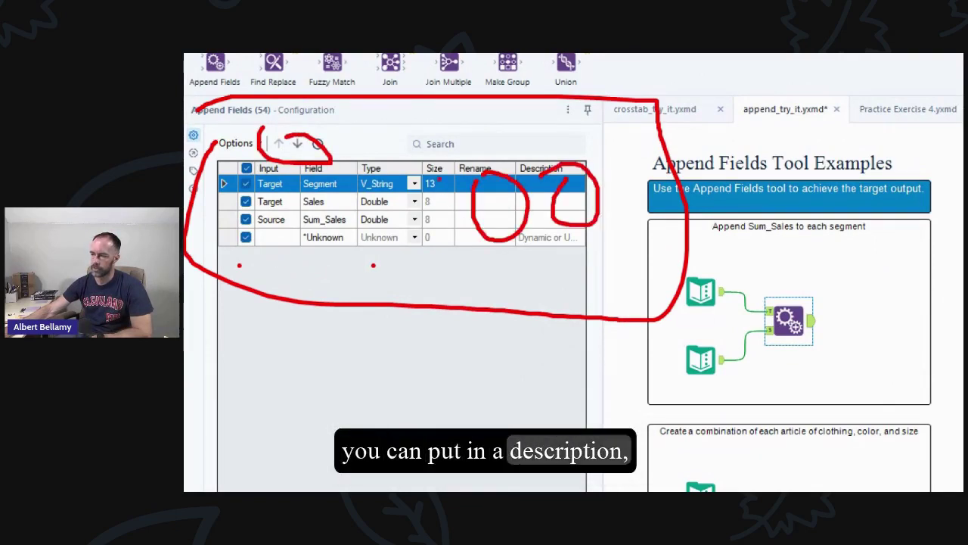
{"action": "left_click_drag", "start_coordinate": [438, 168], "coordinate": [457, 255]}
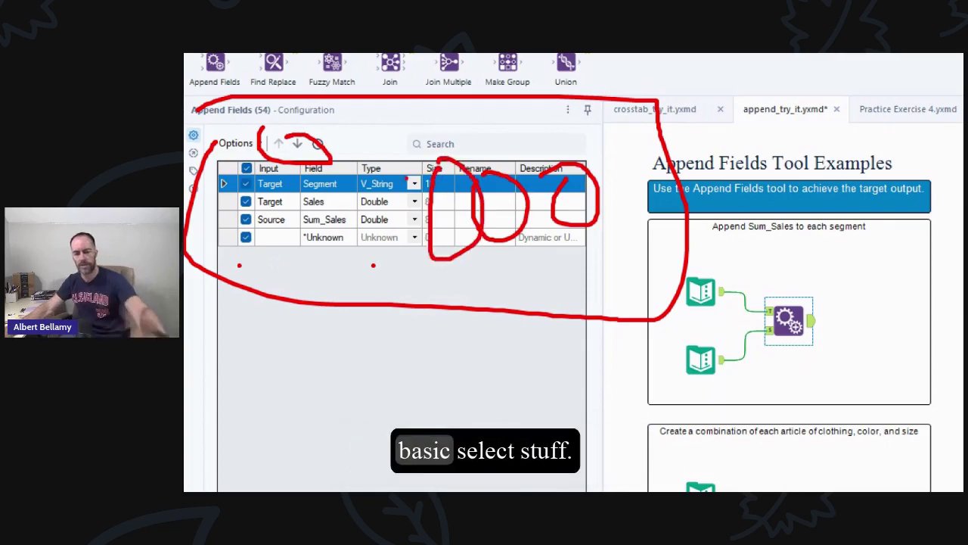
{"action": "key", "text": "Escape"}
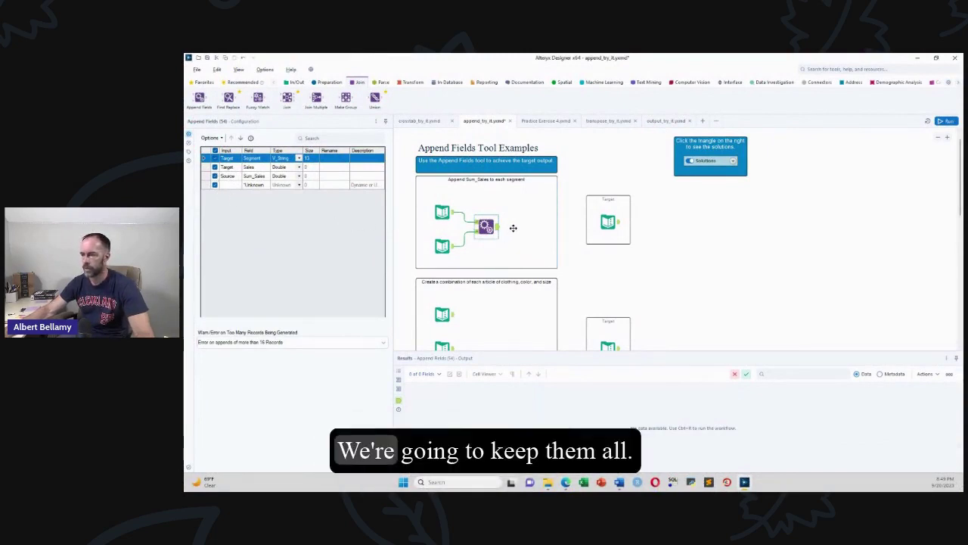
- Run the workflow and compare the 5-record Append Fields output with the target data
{"action": "left_click", "coordinate": [946, 121]}
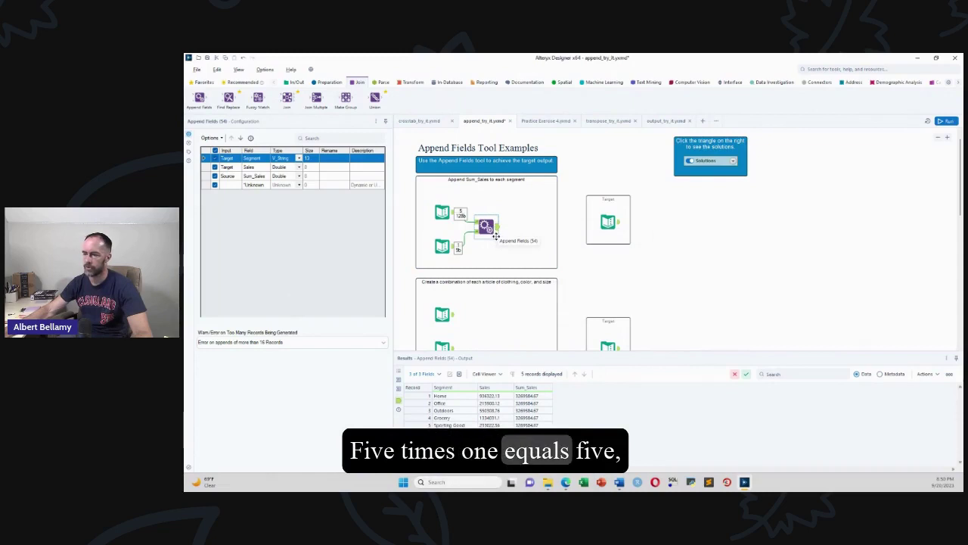
{"action": "left_click", "coordinate": [608, 222]}
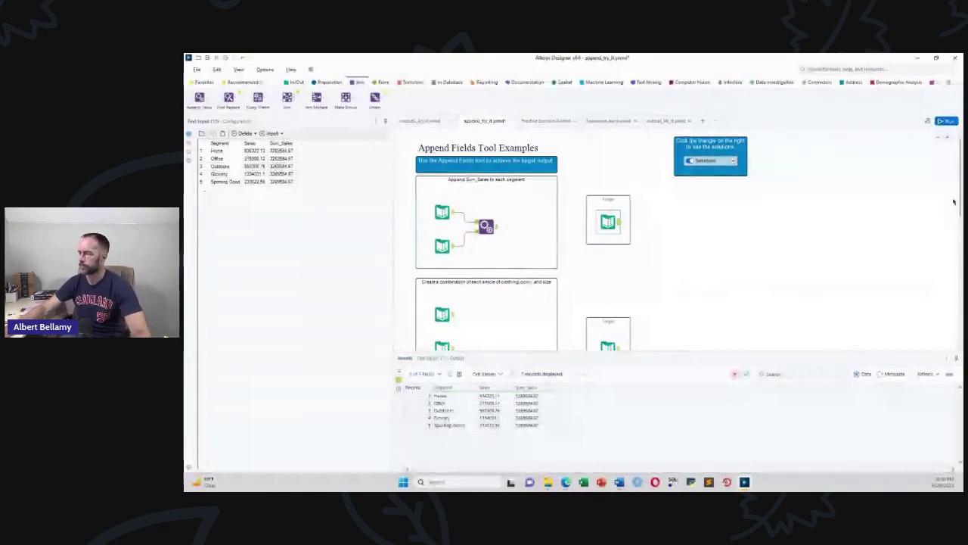
{"action": "left_click_drag", "start_coordinate": [961, 195], "coordinate": [959, 228]}
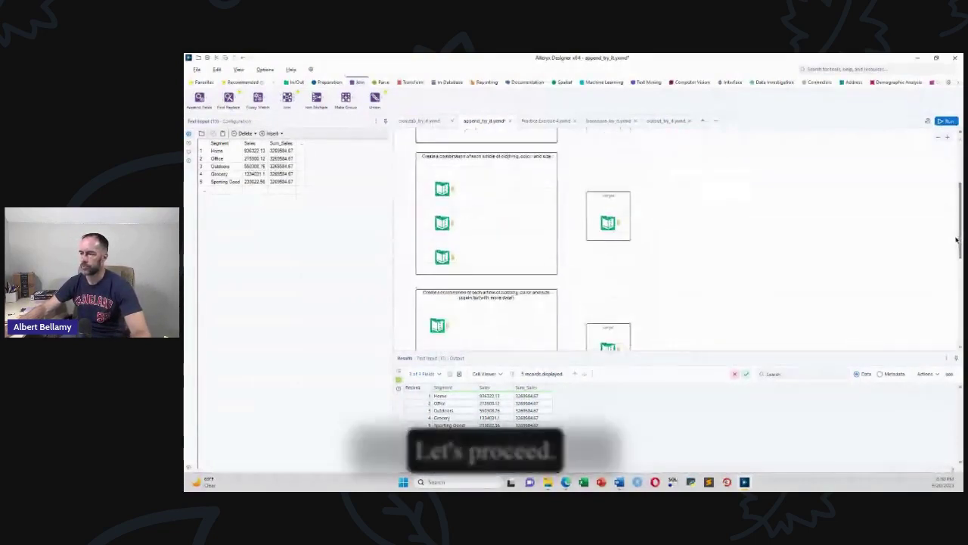
- Preview the clothing example's inputs: 6 clothing types, 7 sizes and 7 colours
{"action": "left_click", "coordinate": [453, 191]}
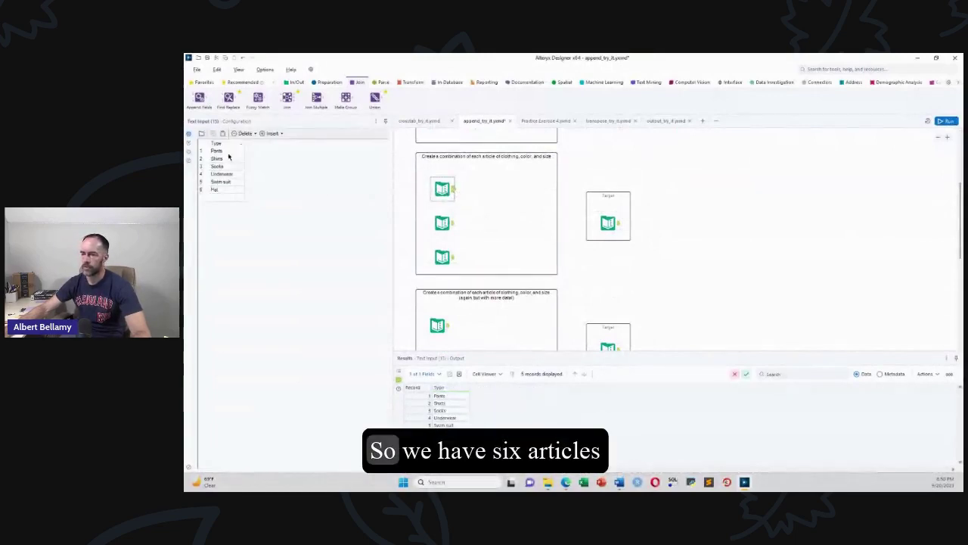
{"action": "left_click", "coordinate": [453, 224]}
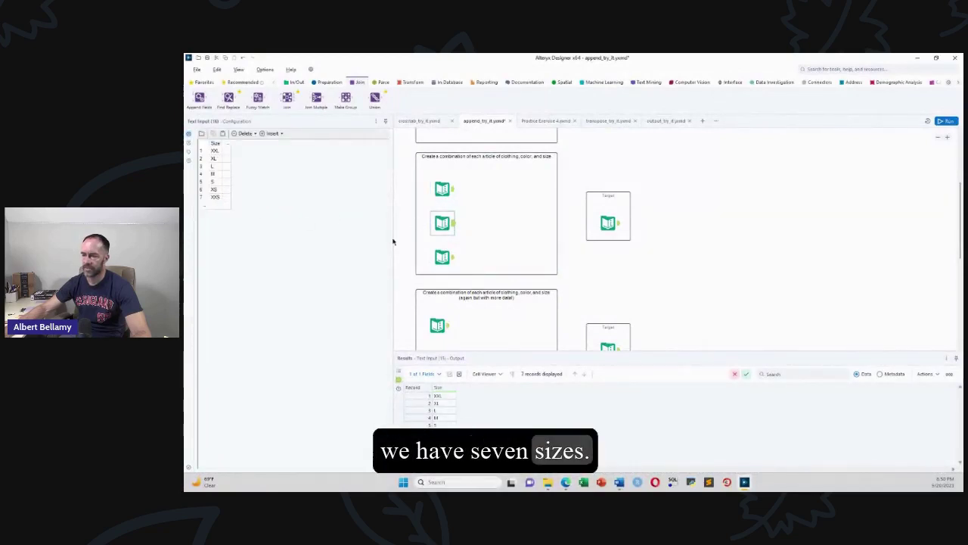
{"action": "left_click", "coordinate": [445, 258]}
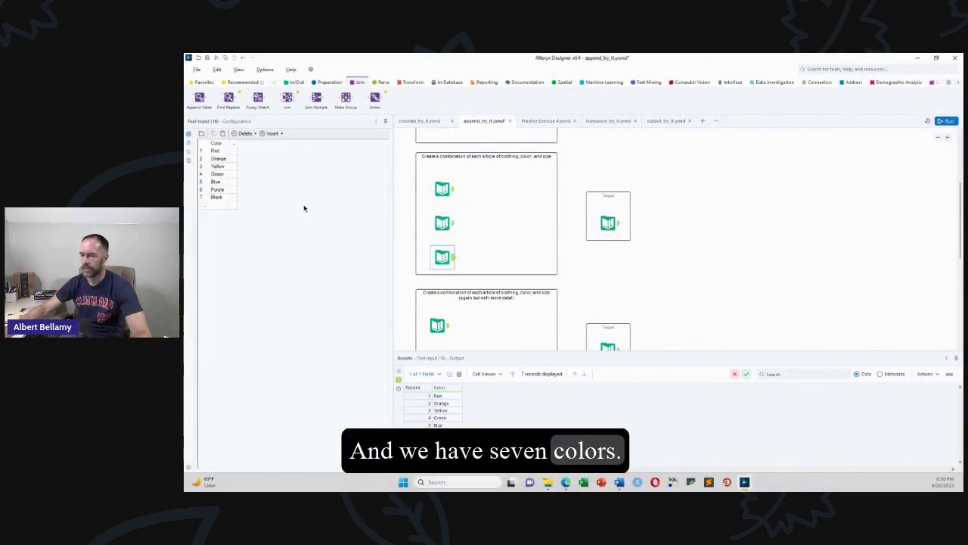
- Chain two Append Fields tools: Type with Size, then that result with Color as Source
{"action": "left_click_drag", "start_coordinate": [199, 97], "coordinate": [478, 206]}
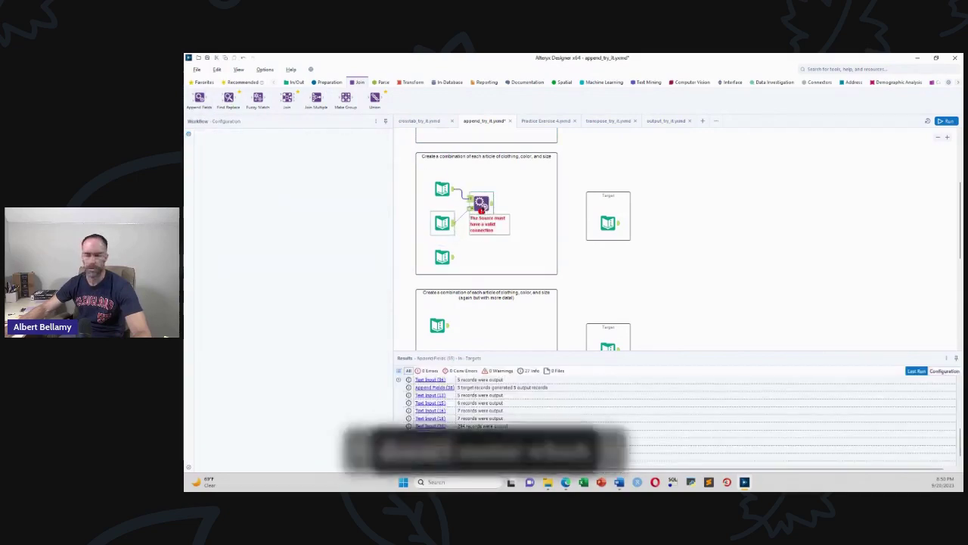
{"action": "left_click", "coordinate": [482, 204]}
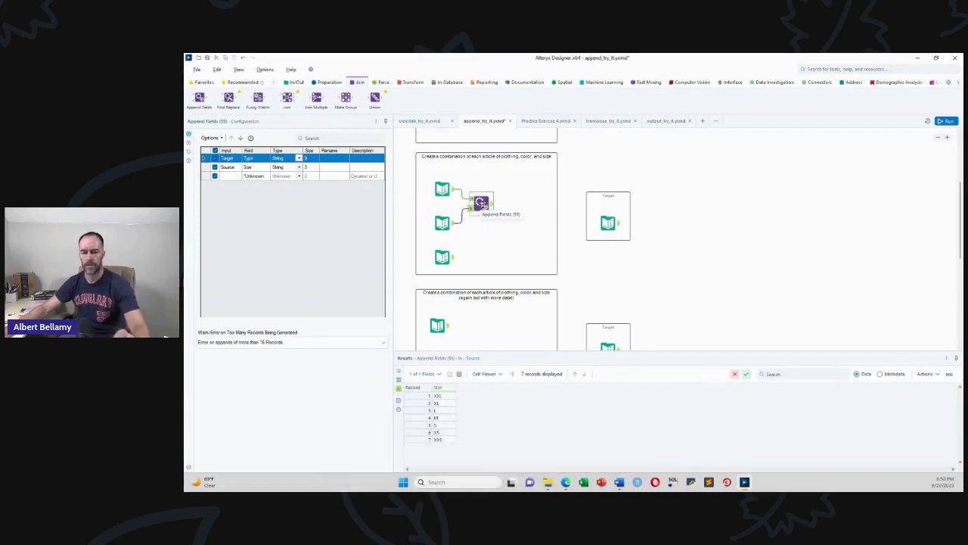
{"action": "left_click_drag", "start_coordinate": [200, 99], "coordinate": [521, 223]}
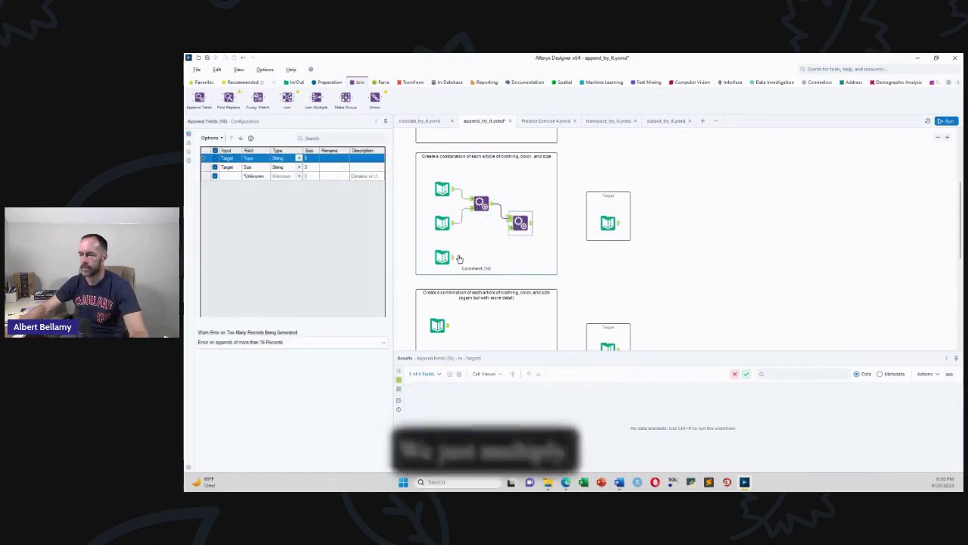
{"action": "left_click_drag", "start_coordinate": [456, 255], "coordinate": [516, 237]}
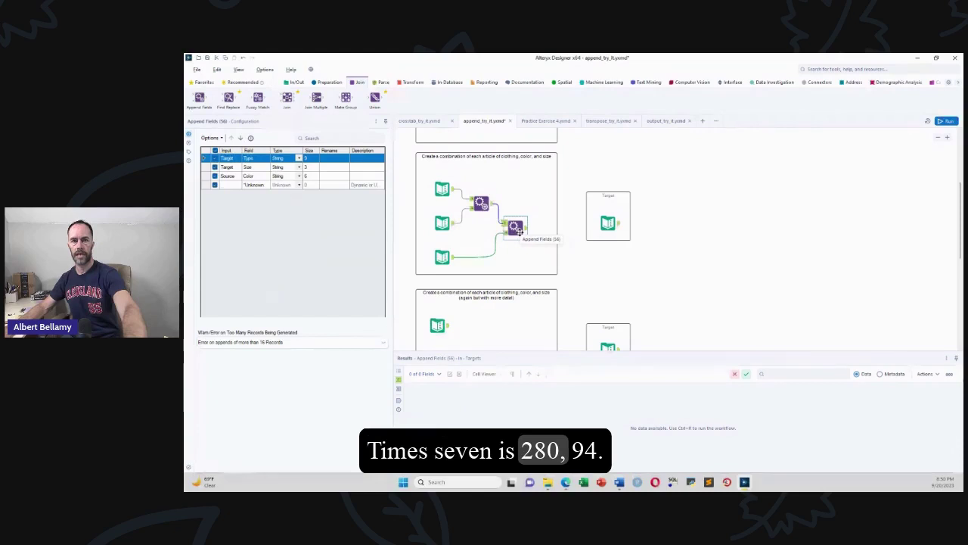
- Run the workflow and confirm the 294-record output matches the target
{"action": "key", "text": "ctrl+r"}
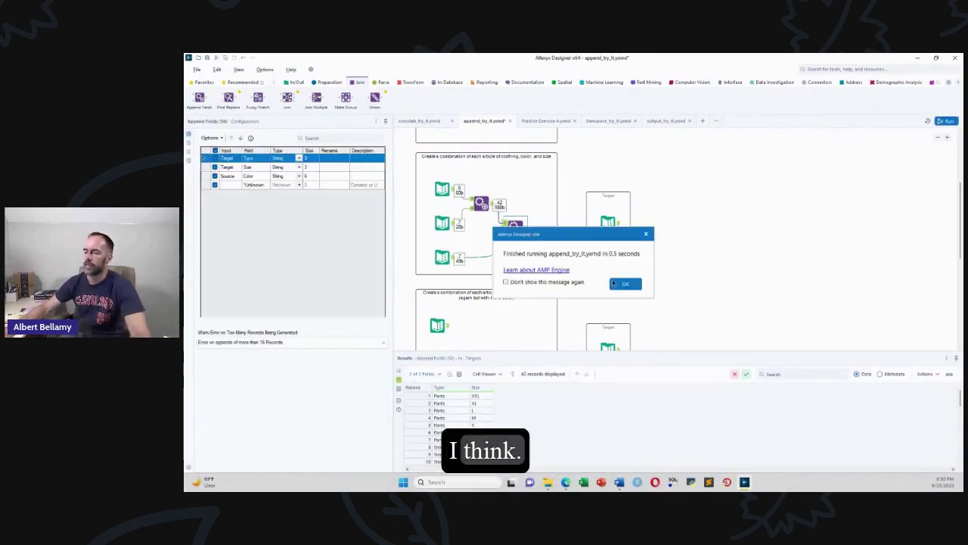
{"action": "left_click", "coordinate": [625, 284]}
{"action": "left_click", "coordinate": [527, 229]}
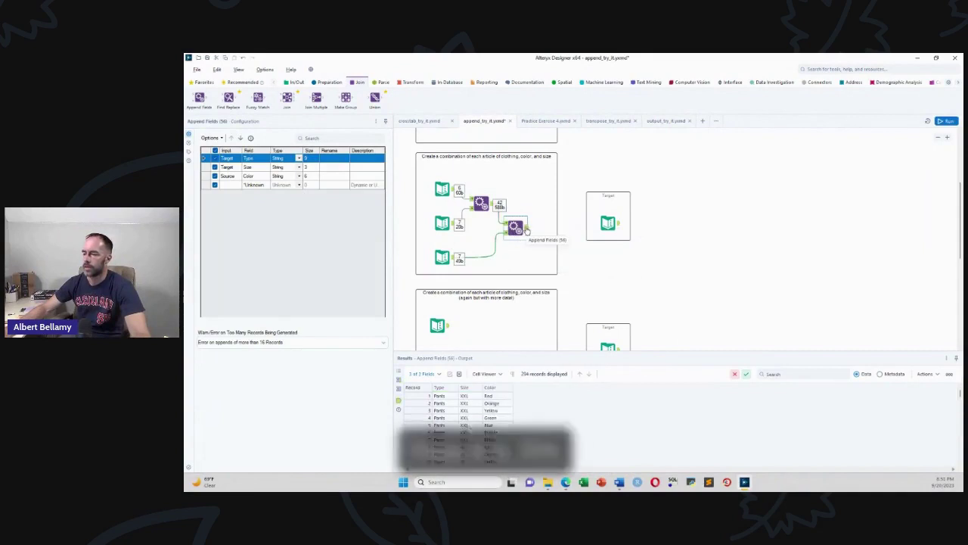
{"action": "left_click", "coordinate": [617, 222]}
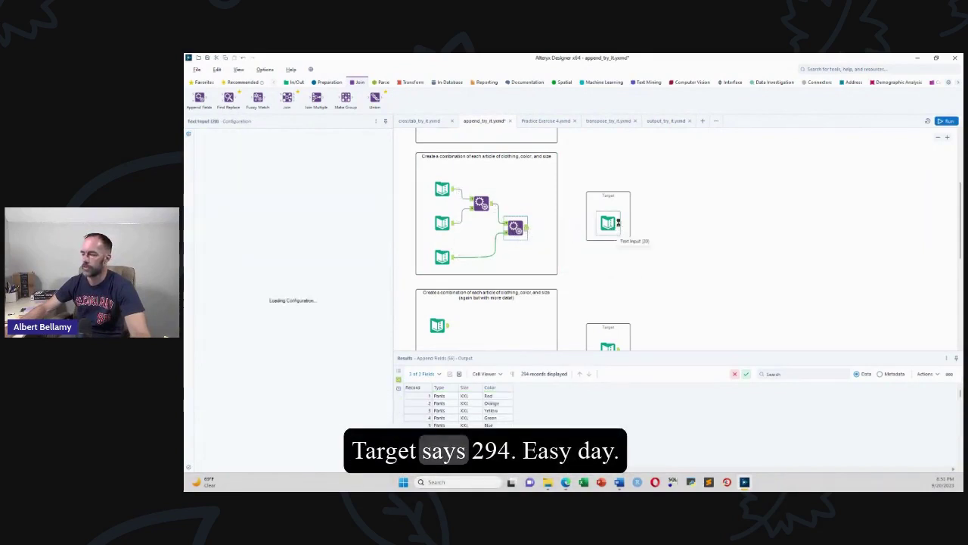
{"action": "left_click", "coordinate": [516, 228]}
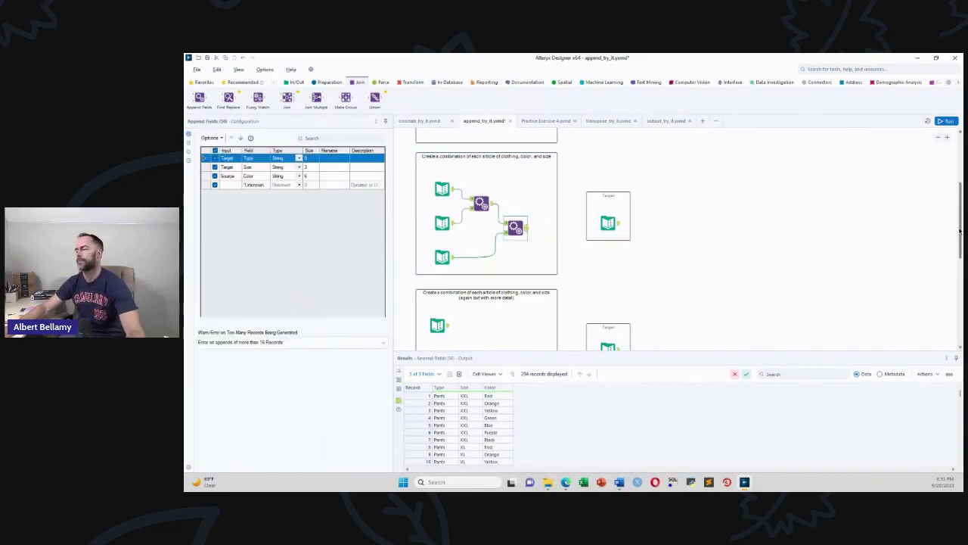
- Scroll to the larger example and preview its 6 types, 7 sizes and 17 colours
{"action": "scroll", "coordinate": [960, 233], "scroll_direction": "down", "scroll_amount": 5}
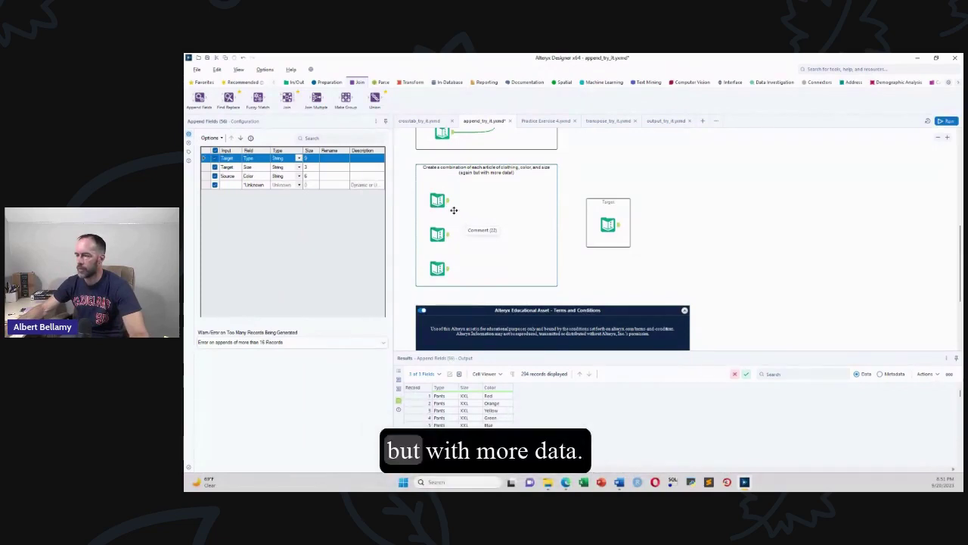
{"action": "left_click", "coordinate": [449, 206]}
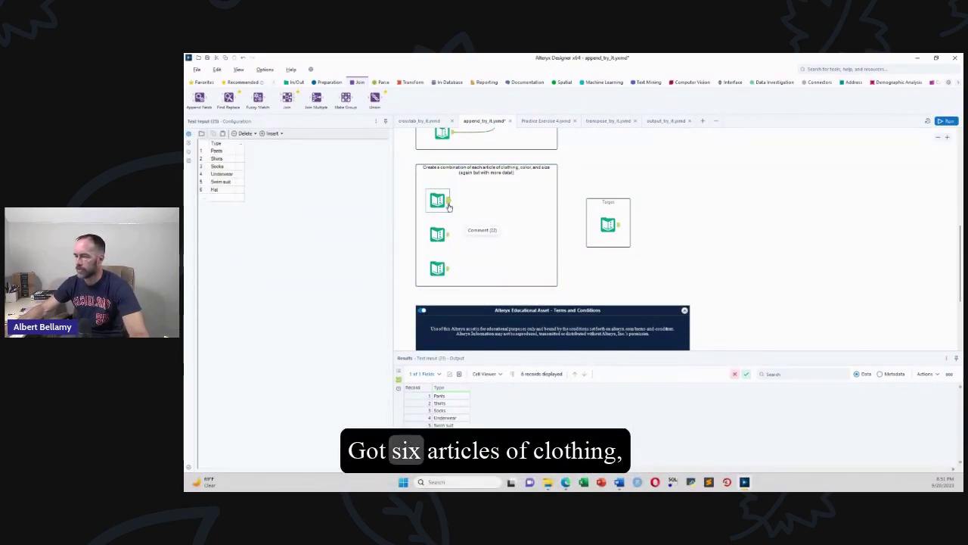
{"action": "left_click", "coordinate": [448, 236]}
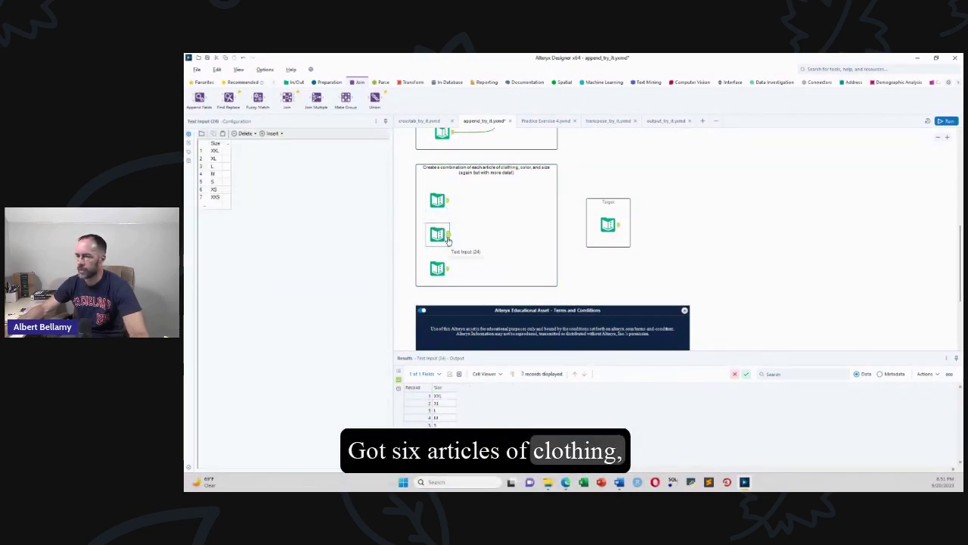
{"action": "left_click", "coordinate": [446, 264]}
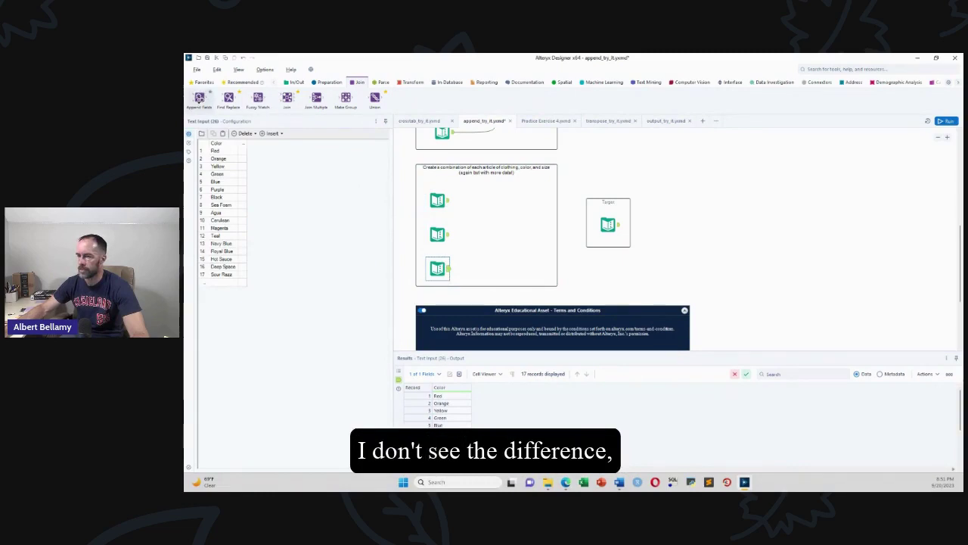
- Chain two Append Fields tools in the larger example, feeding the colour list into the second
{"action": "left_click_drag", "start_coordinate": [446, 202], "coordinate": [472, 216]}
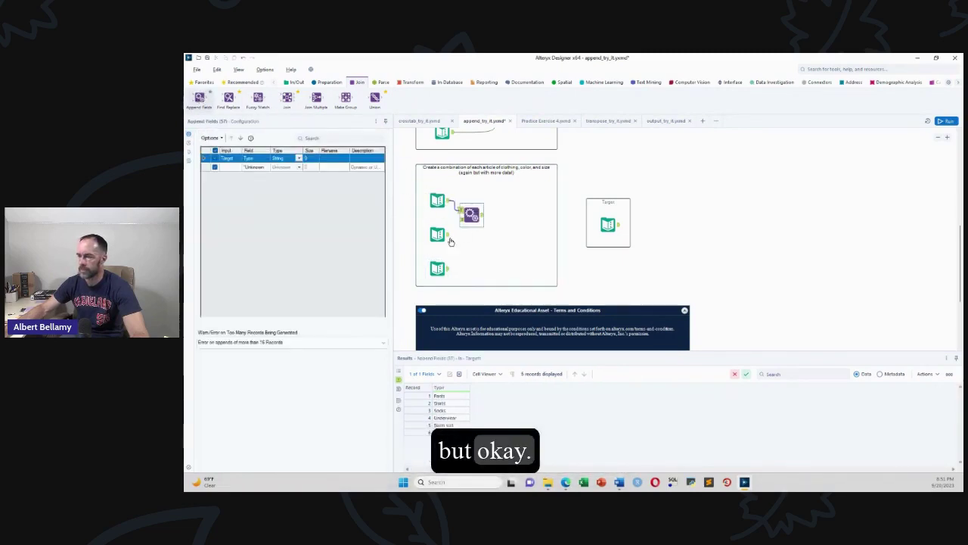
{"action": "key", "text": "ctrl+r"}
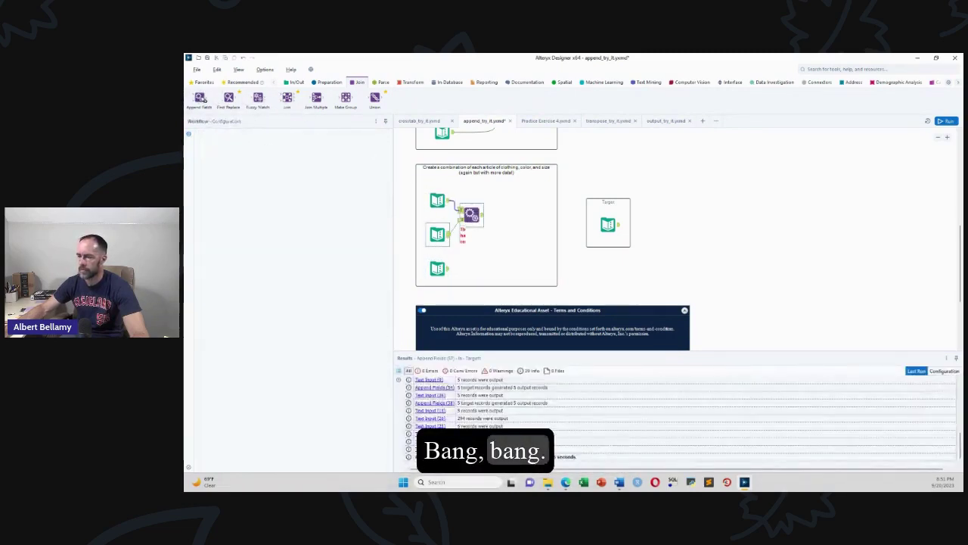
{"action": "left_click", "coordinate": [472, 216]}
{"action": "left_click_drag", "start_coordinate": [471, 216], "coordinate": [521, 241]}
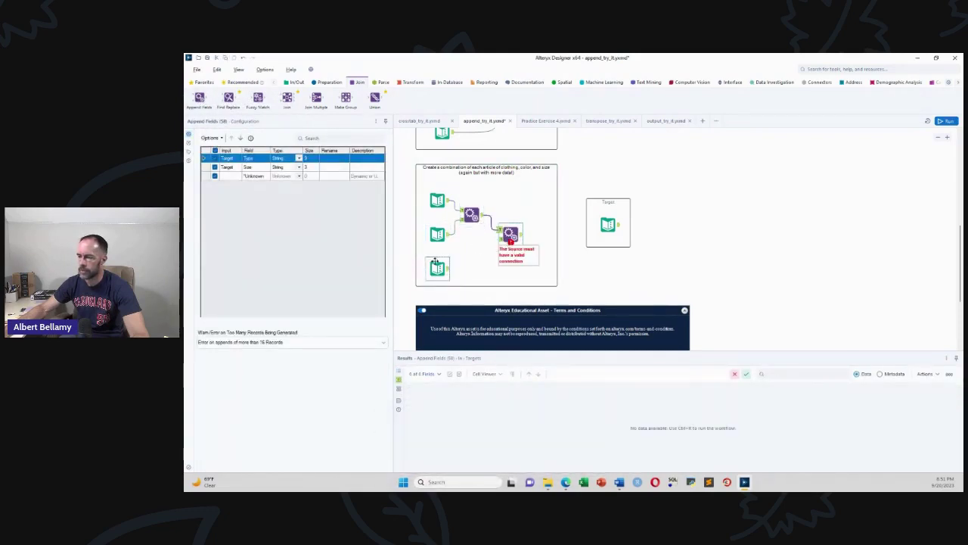
{"action": "left_click_drag", "start_coordinate": [478, 257], "coordinate": [501, 240]}
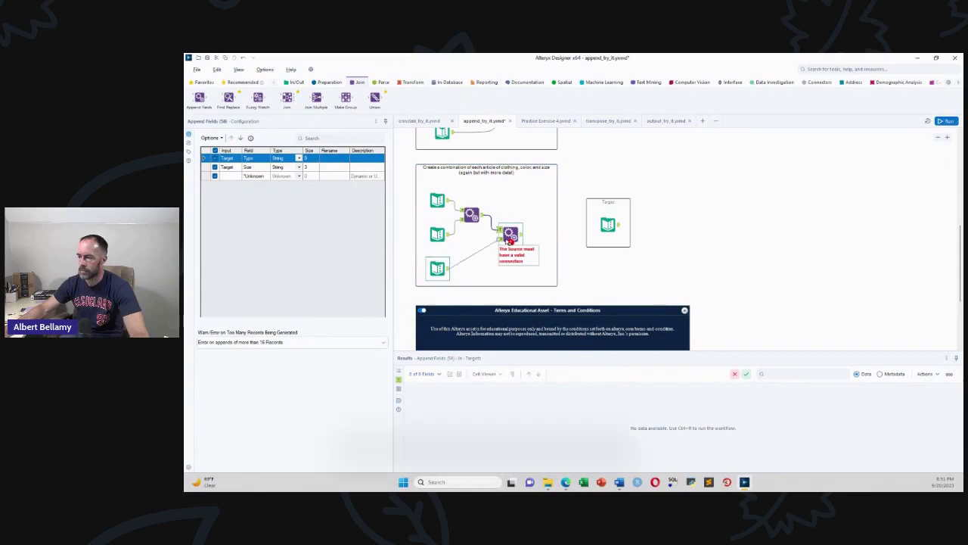
- Check the 714-record target, then run to reveal the second append's over-16-records error
{"action": "left_click", "coordinate": [618, 225]}
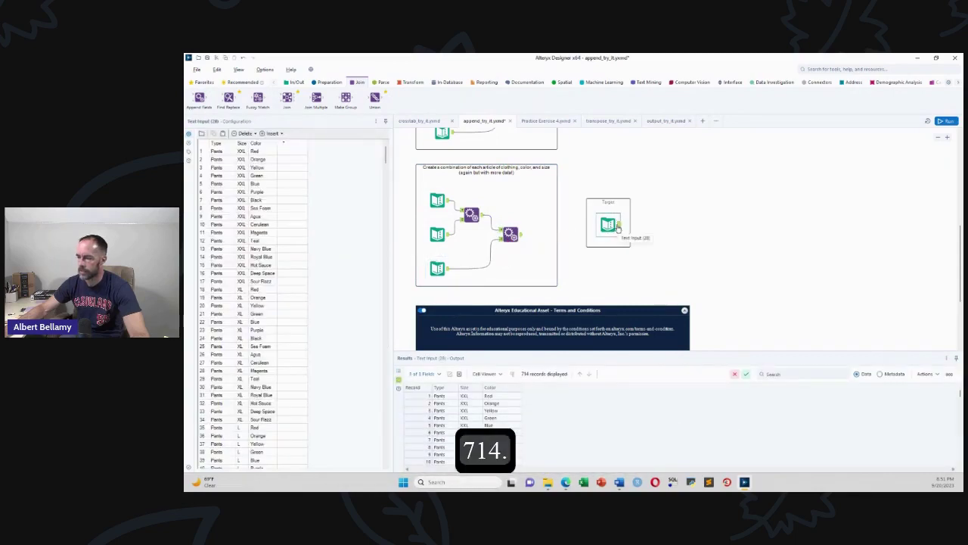
{"action": "key", "text": "ctrl+r"}
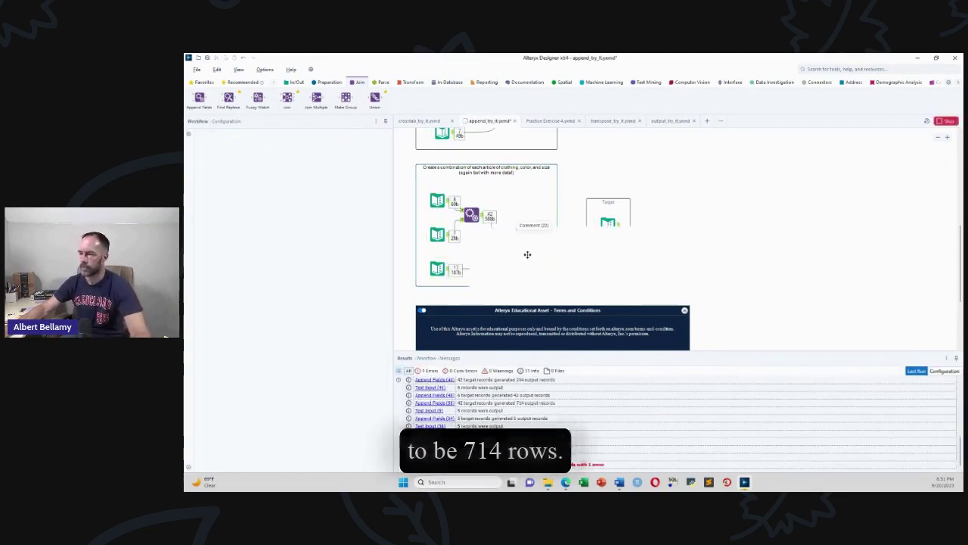
{"action": "left_click", "coordinate": [647, 283]}
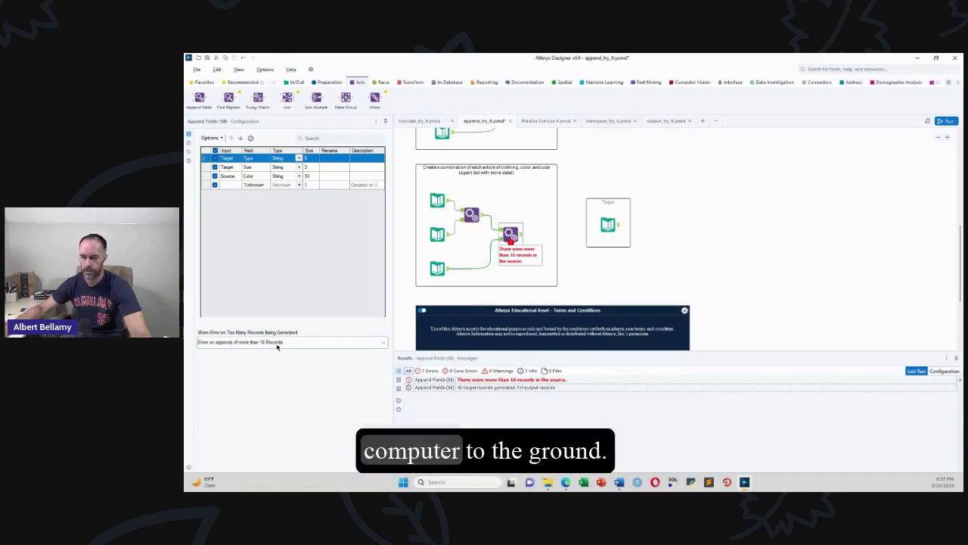
- Set the second Append Fields to Allow All Appends and rerun, yielding 714 records
{"action": "left_click", "coordinate": [275, 344]}
{"action": "left_click", "coordinate": [254, 353]}
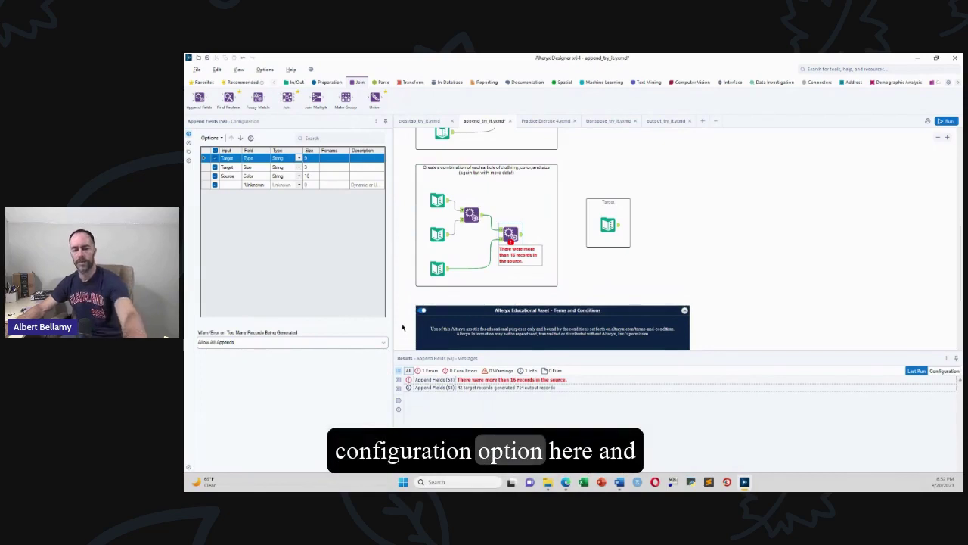
{"action": "key", "text": "ctrl+r"}
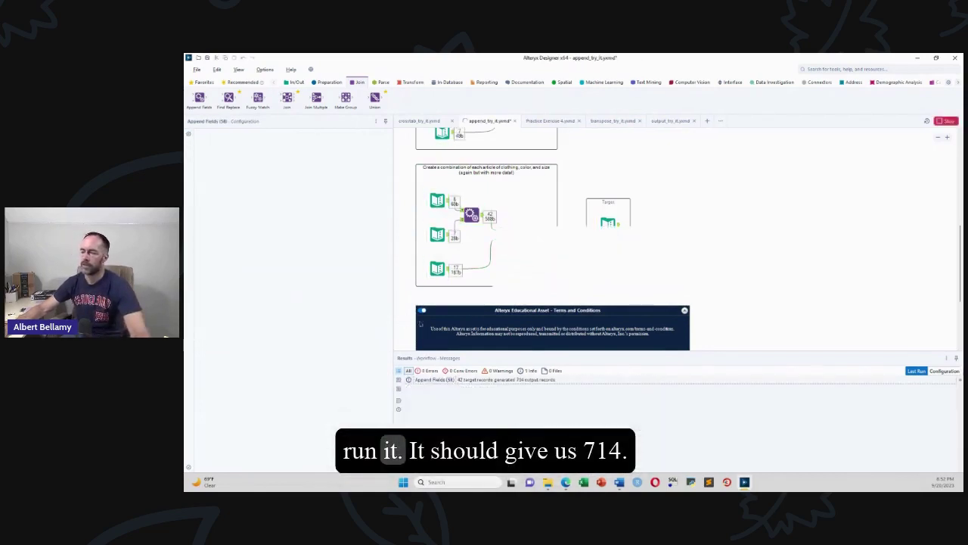
{"action": "left_click", "coordinate": [616, 285]}
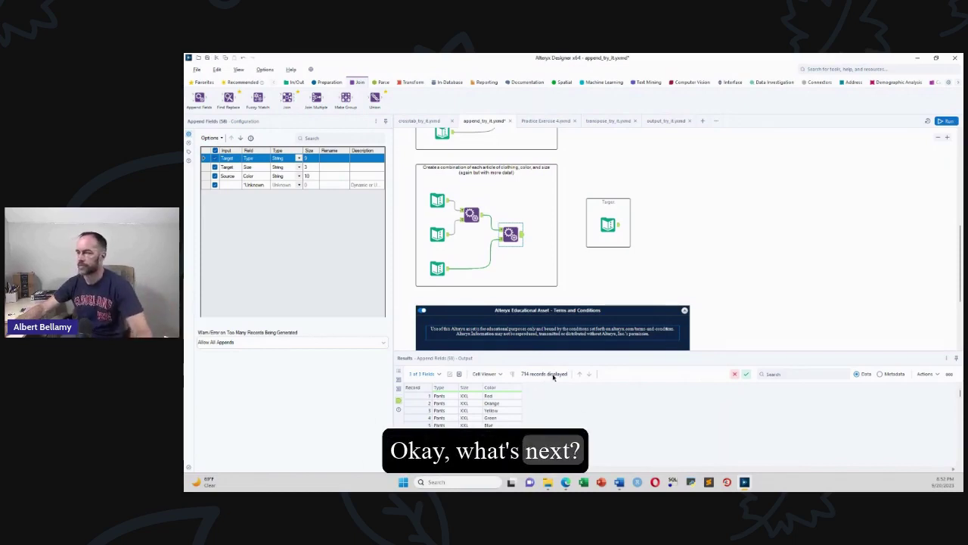
- Close the append exercise workflow without saving and return to the browser lesson
{"action": "left_click", "coordinate": [510, 120]}
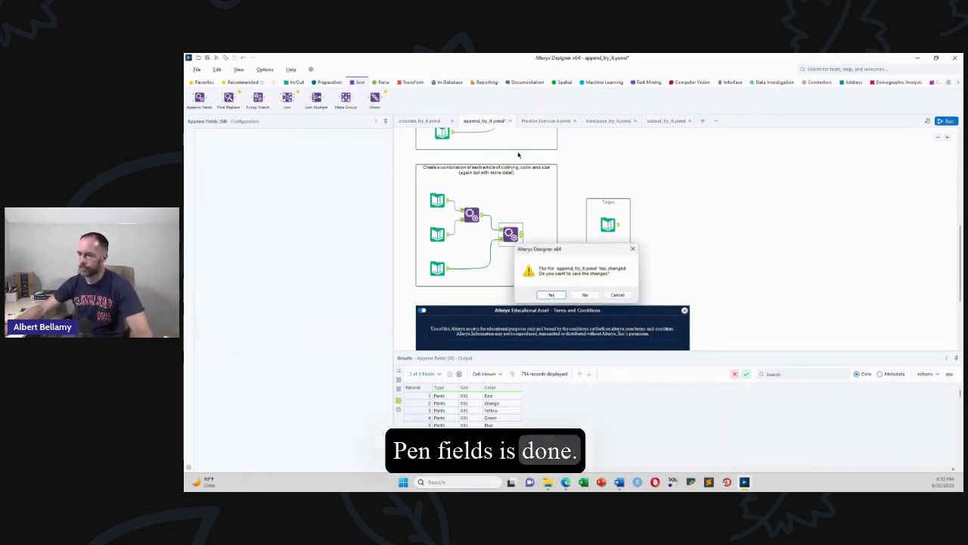
{"action": "left_click", "coordinate": [587, 295]}
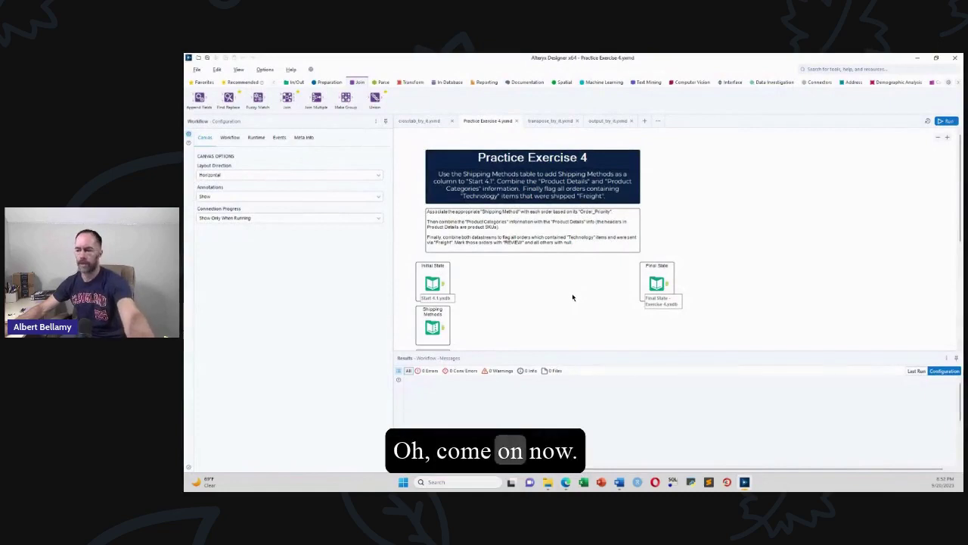
{"action": "key", "text": "alt+Tab"}
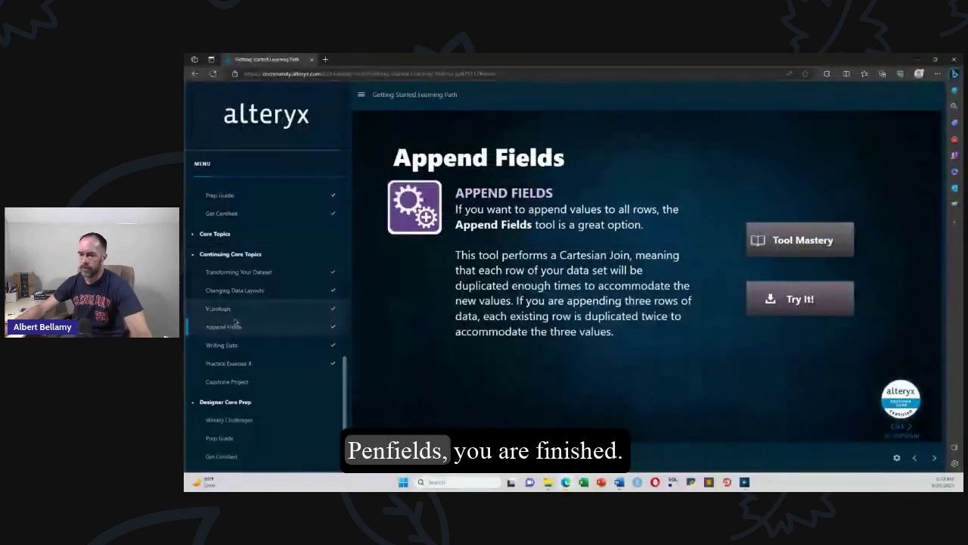
- Open the Writing Data lesson, preview its interactive lesson, then close it and return to Designer
{"action": "left_click", "coordinate": [224, 346]}
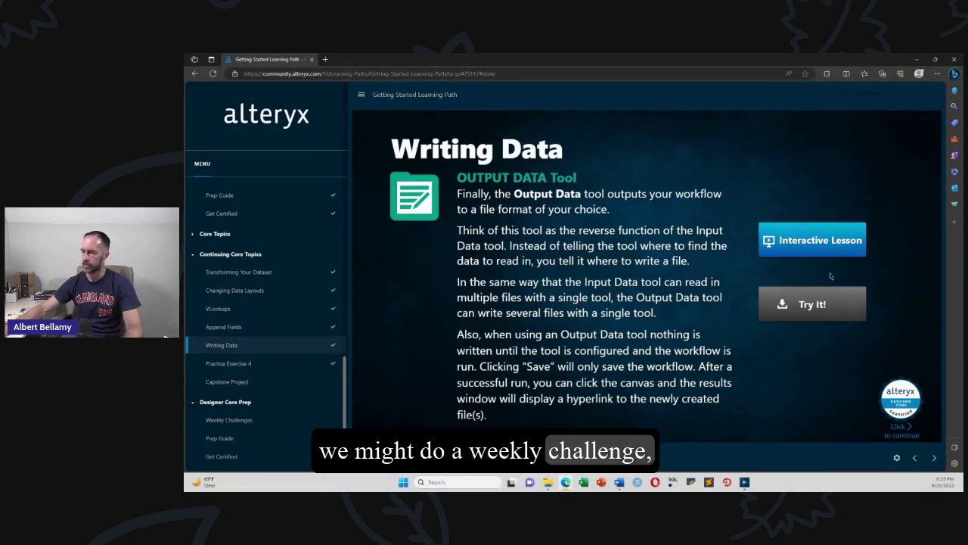
{"action": "left_click", "coordinate": [812, 240]}
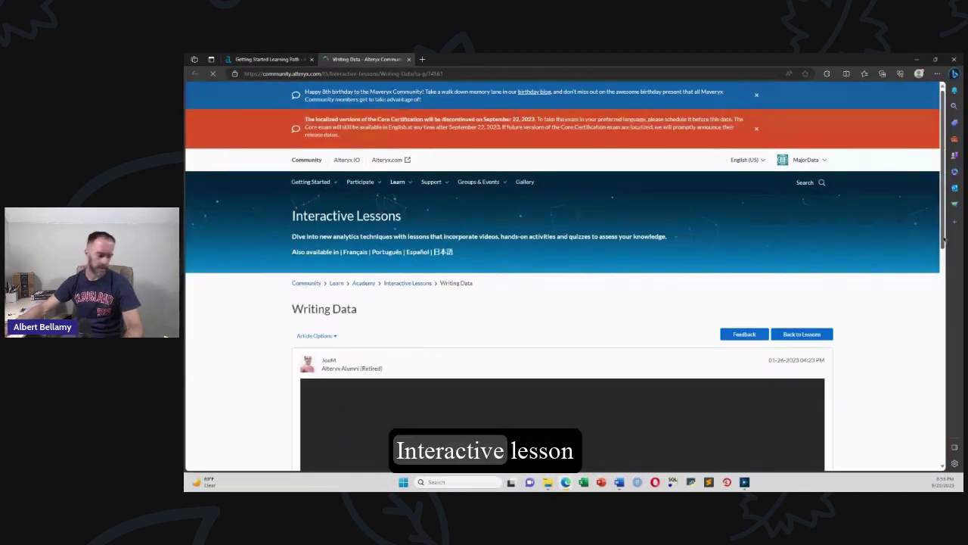
{"action": "left_click_drag", "start_coordinate": [944, 239], "coordinate": [933, 374]}
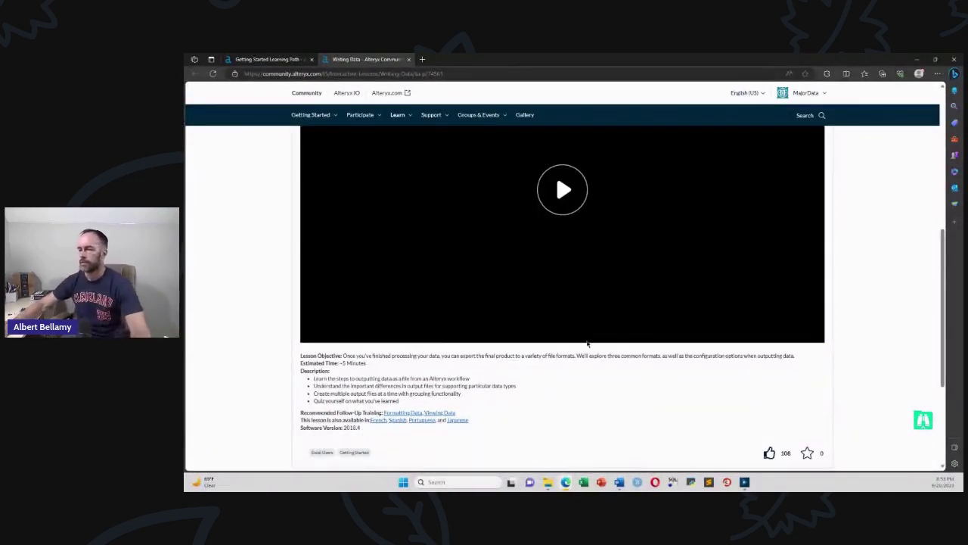
{"action": "left_click", "coordinate": [408, 59]}
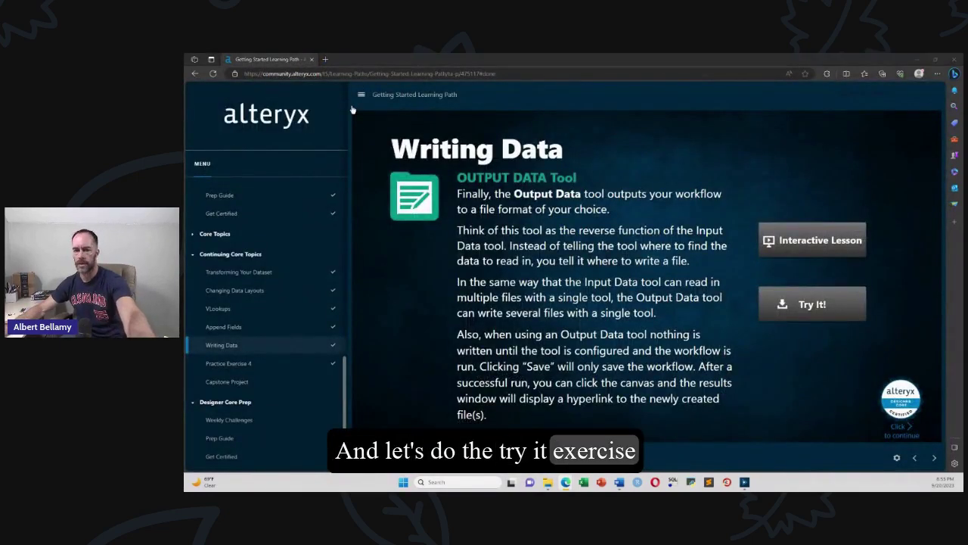
{"action": "key", "text": "alt+Tab"}
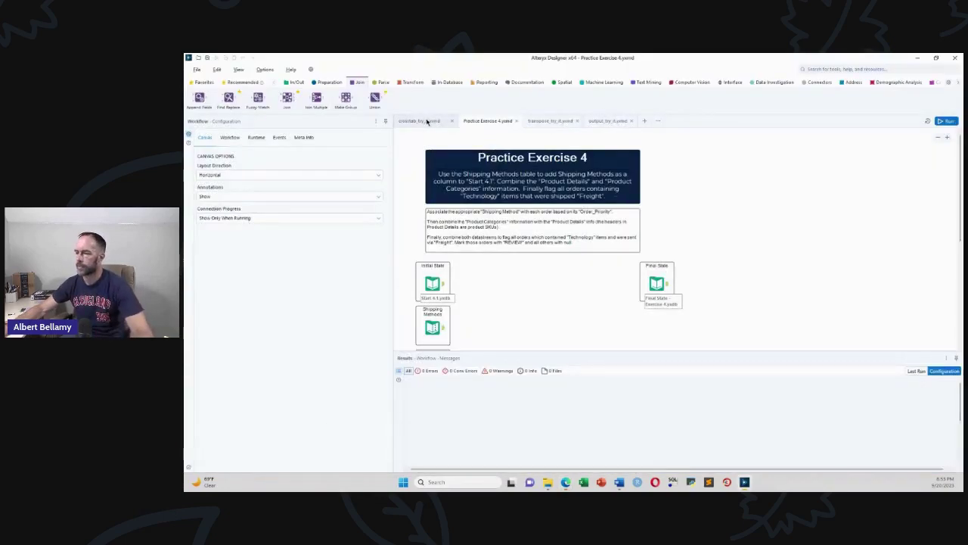
- In output_try_it, connect a new Output Data tool to the 2013-counties.csv input
{"action": "left_click", "coordinate": [611, 123]}
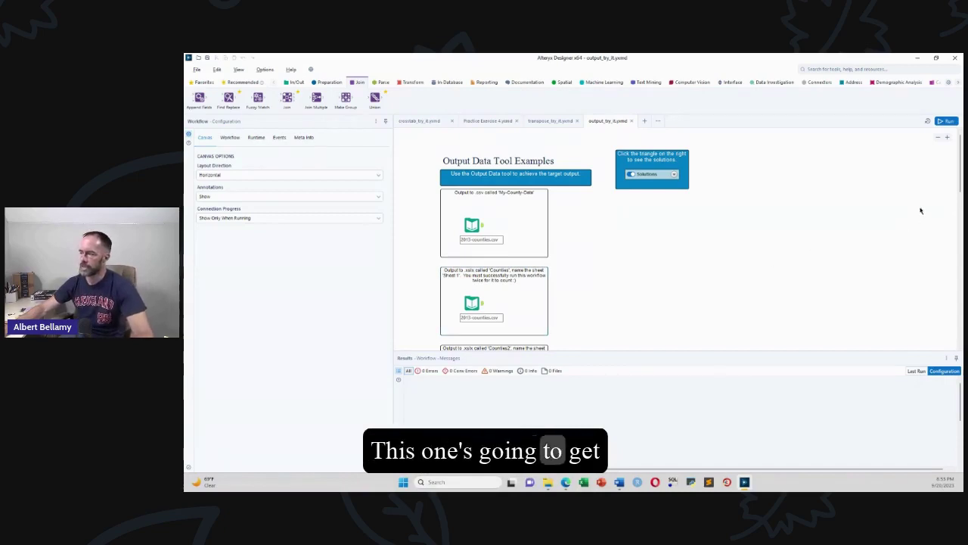
{"action": "mouse_move", "coordinate": [960, 176]}
{"action": "left_mouse_down"}
{"action": "mouse_move", "coordinate": [958, 273]}
{"action": "mouse_move", "coordinate": [958, 147]}
{"action": "mouse_move", "coordinate": [963, 182]}
{"action": "left_mouse_up"}
{"action": "left_click", "coordinate": [477, 180]}
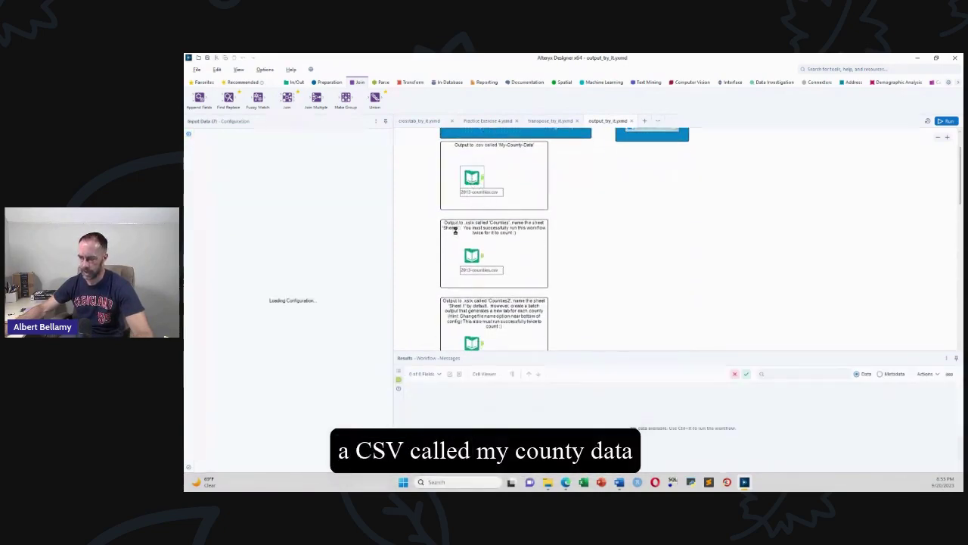
{"action": "left_click", "coordinate": [295, 82]}
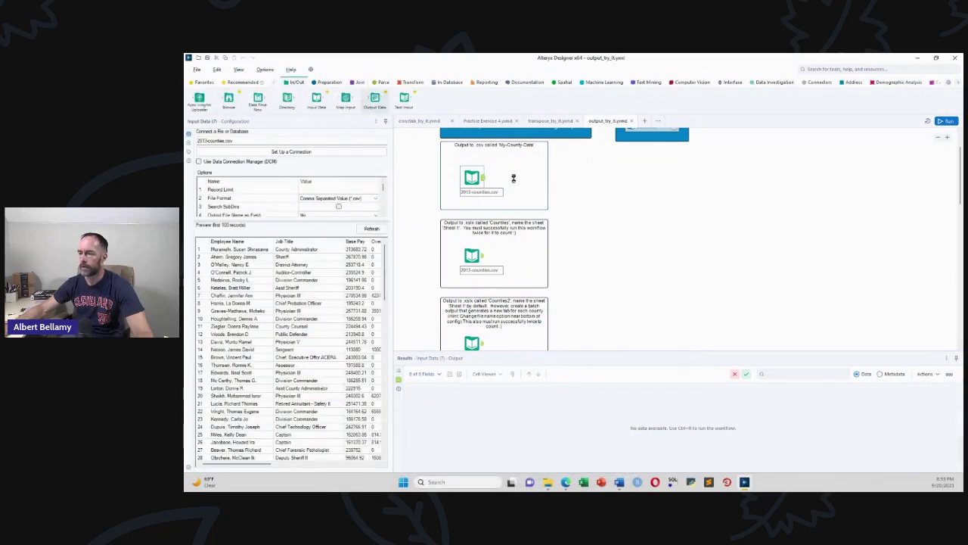
{"action": "left_click_drag", "start_coordinate": [513, 179], "coordinate": [515, 178]}
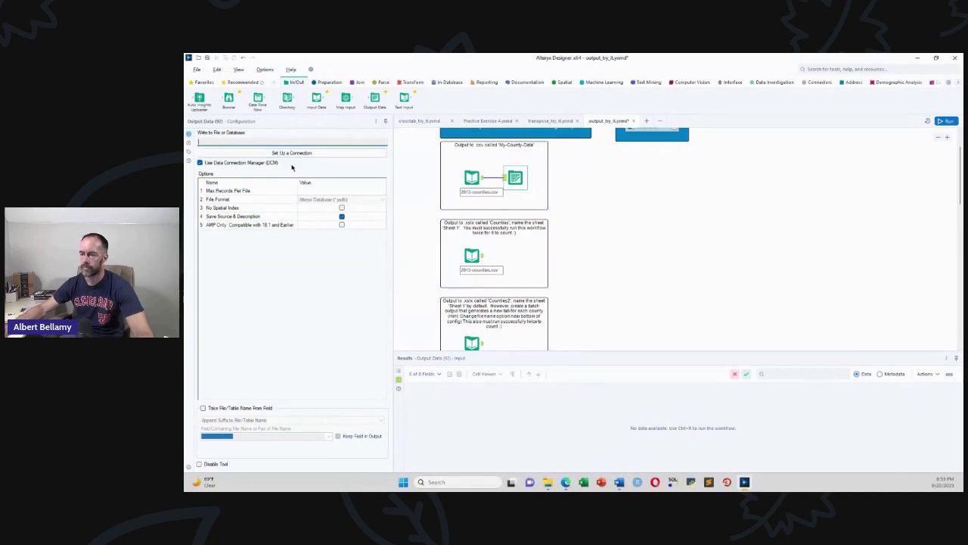
{"action": "left_click", "coordinate": [277, 155]}
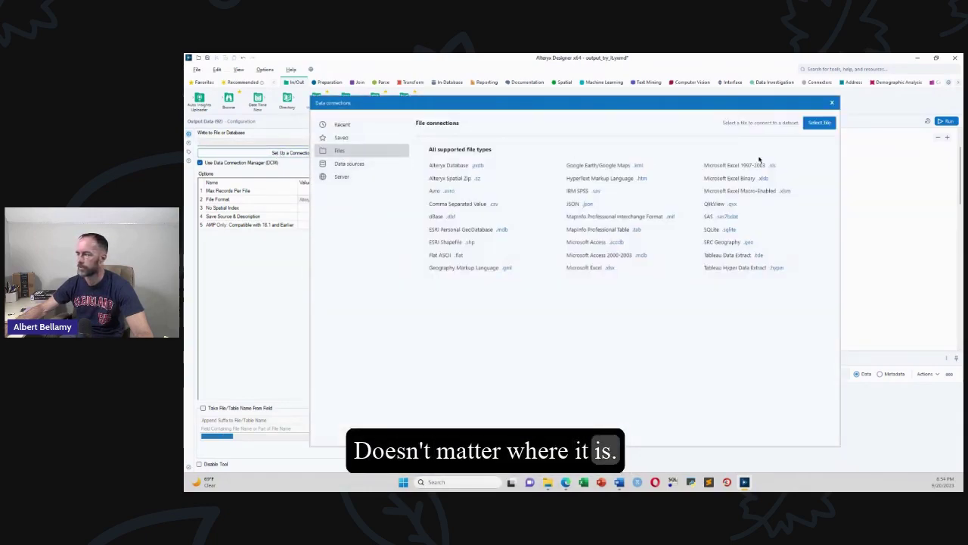
- Name the output file My-County-Data in the Desktop folder
{"action": "left_click", "coordinate": [821, 126]}
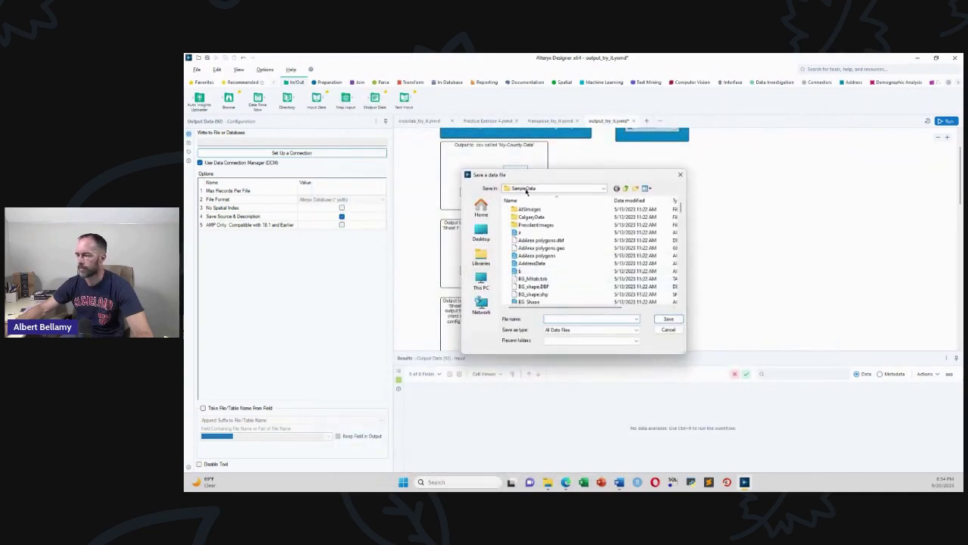
{"action": "left_click", "coordinate": [478, 235]}
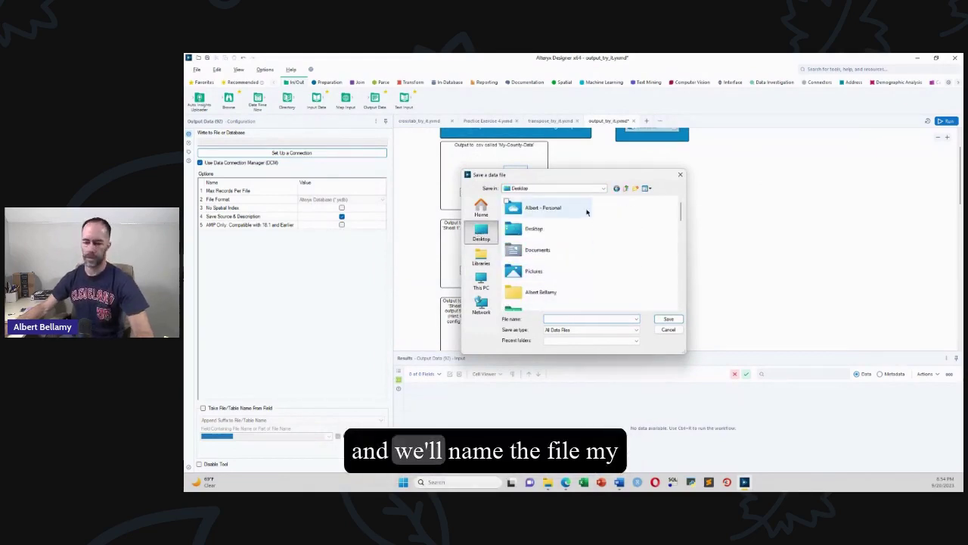
{"action": "type", "text": "My"}
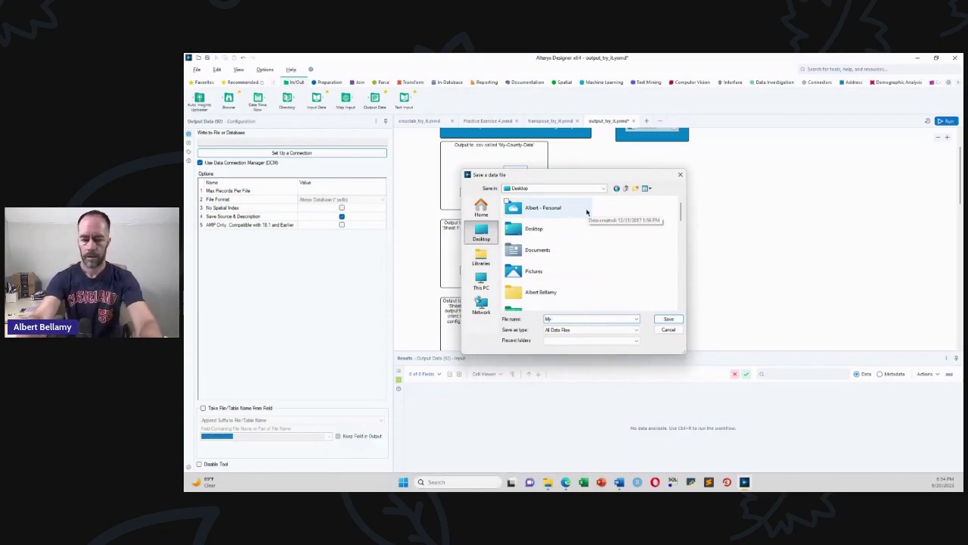
{"action": "type", "text": "-County"}
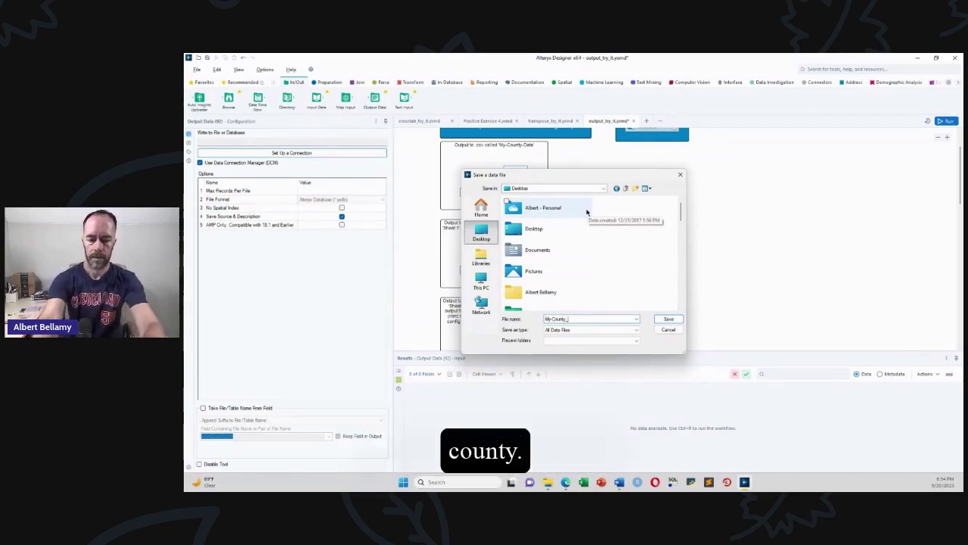
{"action": "type", "text": "_Data"}
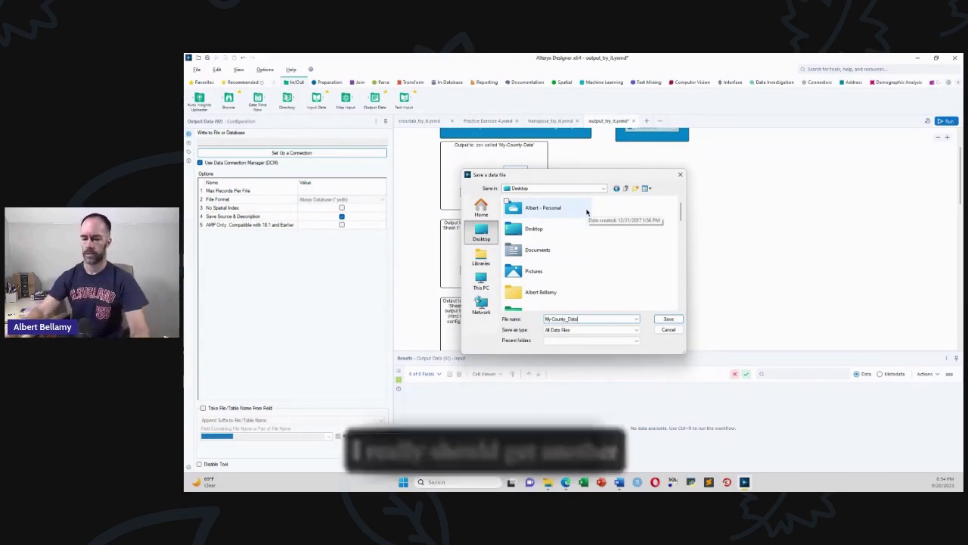
{"action": "key", "text": "BackSpace"}
{"action": "key", "text": "BackSpace"}
{"action": "key", "text": "BackSpace"}
{"action": "key", "text": "BackSpace"}
{"action": "key", "text": "BackSpace"}
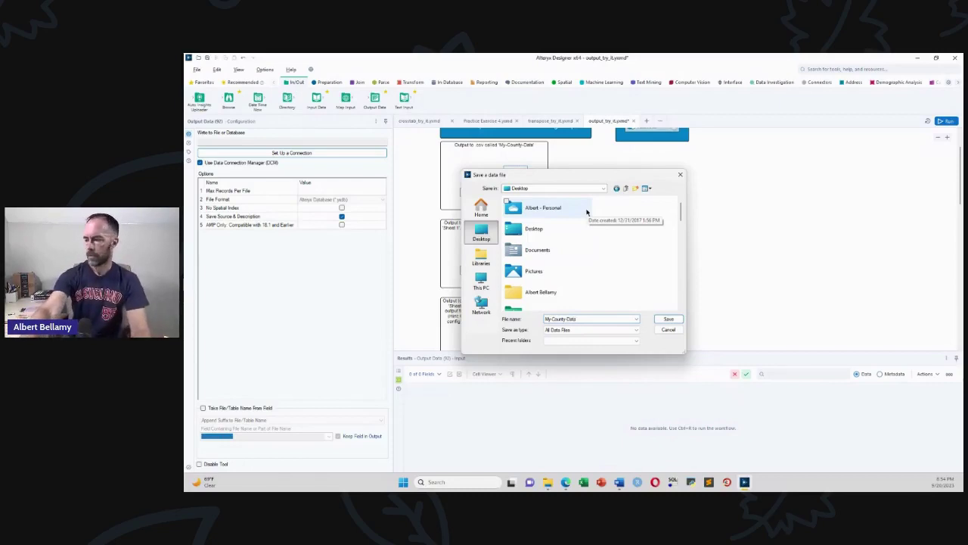
{"action": "key", "text": "Return"}
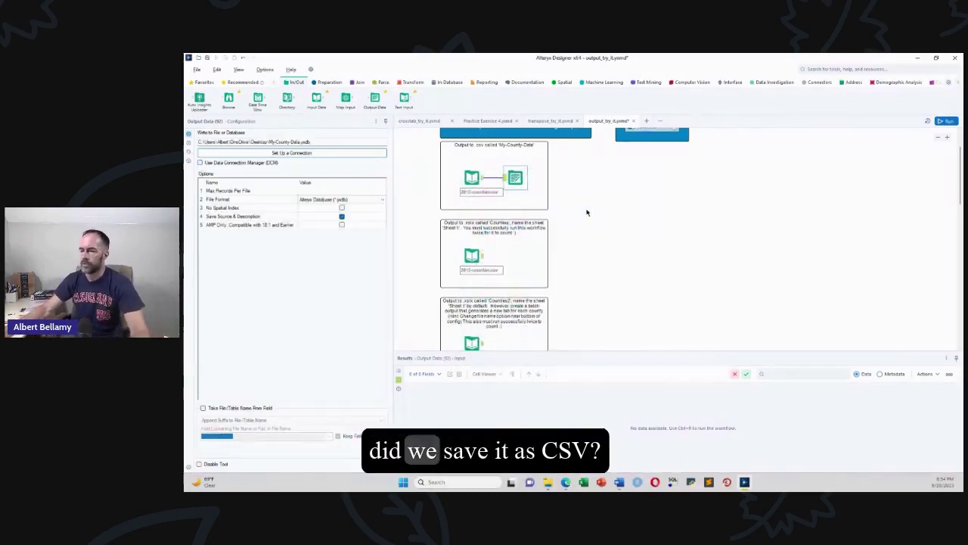
- Set the file type to Comma Separated Values and save as My-County-Data.csv
{"action": "left_click", "coordinate": [293, 153]}
{"action": "left_click", "coordinate": [809, 124]}
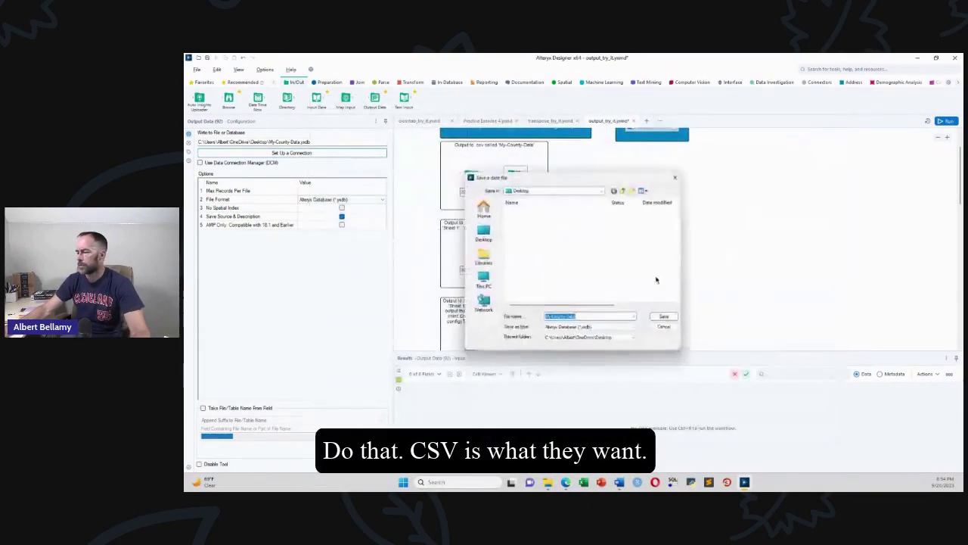
{"action": "left_click", "coordinate": [613, 329]}
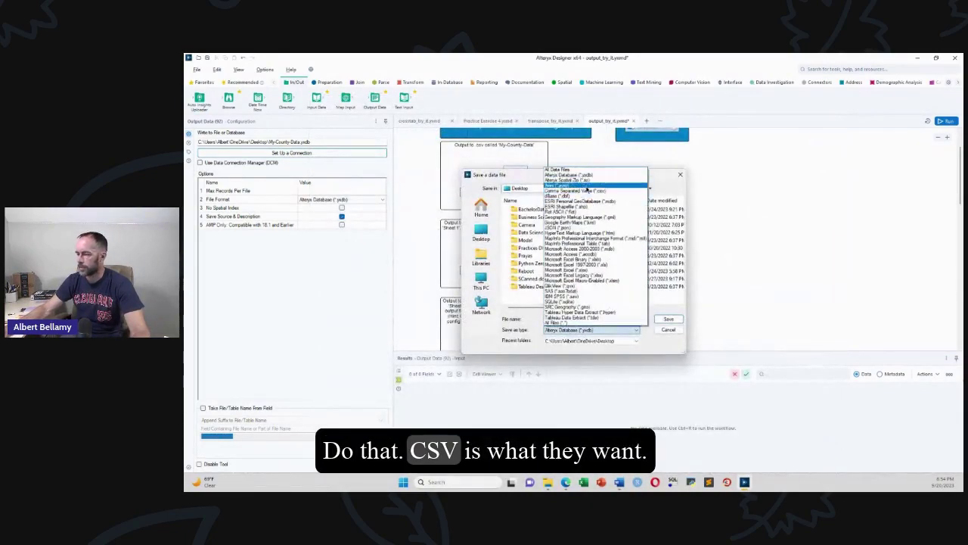
{"action": "left_click", "coordinate": [587, 187]}
{"action": "scroll", "coordinate": [605, 330], "scroll_direction": "down", "scroll_amount": 2}
{"action": "left_click", "coordinate": [612, 330]}
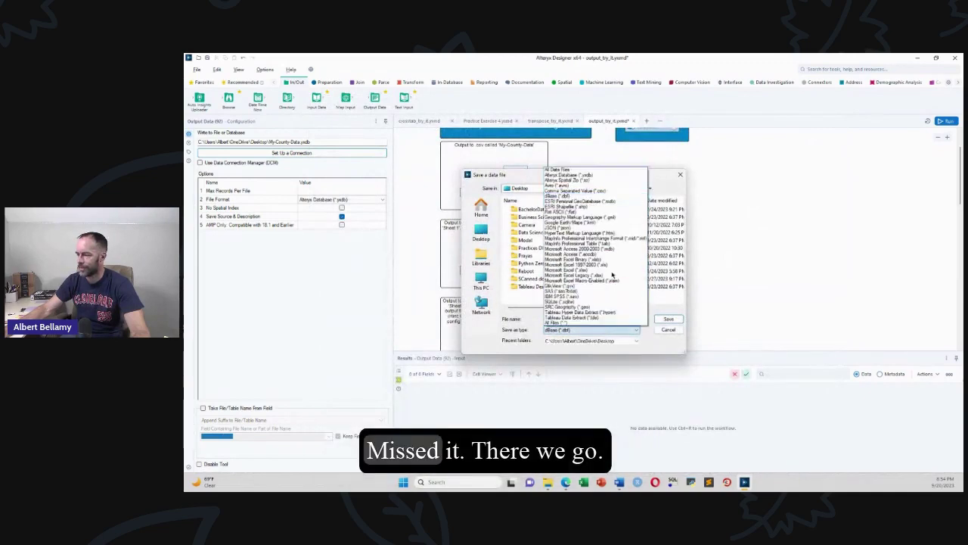
{"action": "left_click", "coordinate": [575, 190]}
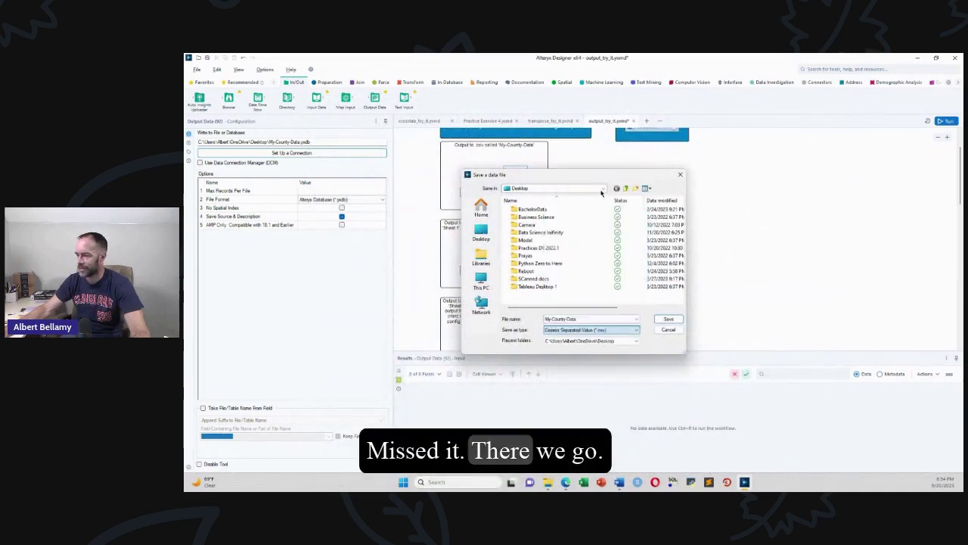
{"action": "left_click", "coordinate": [670, 320]}
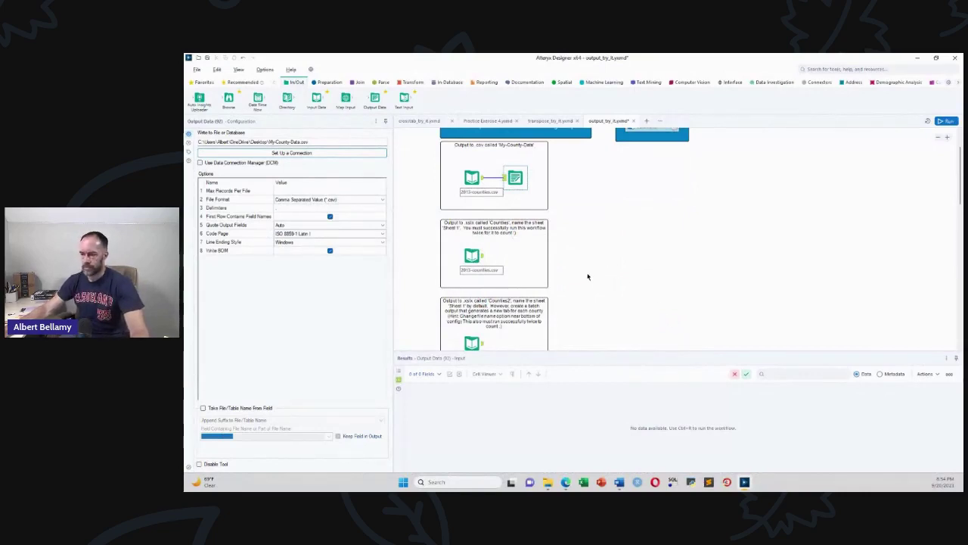
- Run the workflow and scroll the canvas while records stream into My-County-Data.csv
{"action": "key", "text": "ctrl+r"}
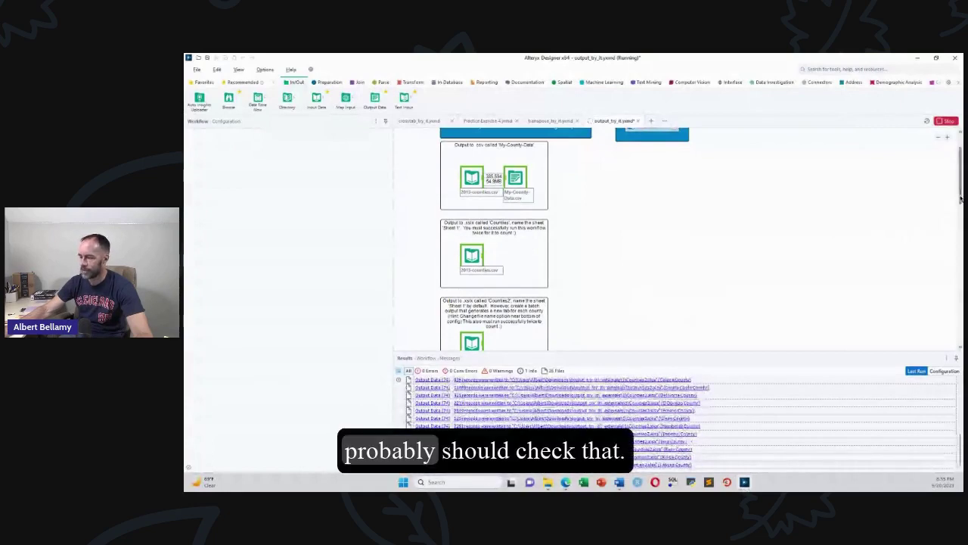
{"action": "scroll", "coordinate": [961, 199], "scroll_direction": "down", "scroll_amount": 1}
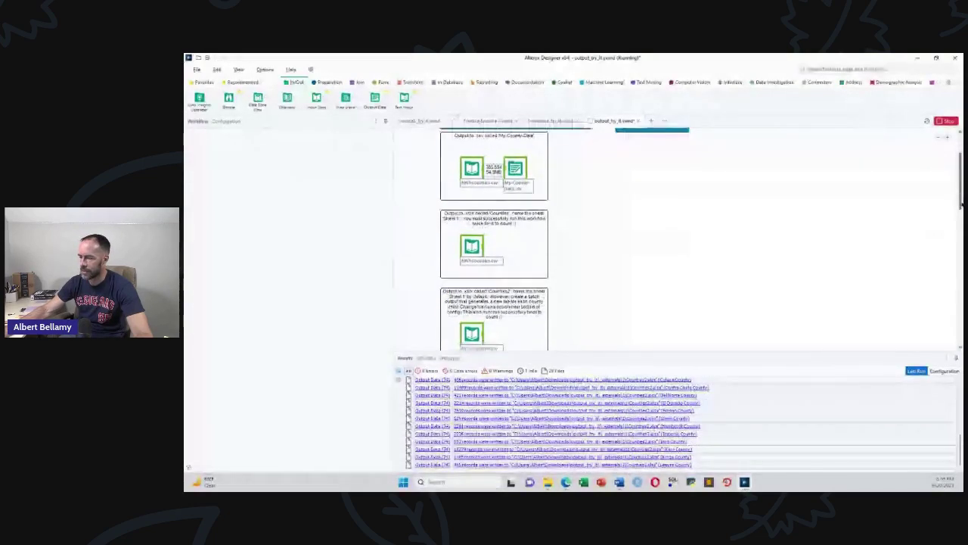
{"action": "scroll", "coordinate": [961, 199], "scroll_direction": "down", "scroll_amount": 4}
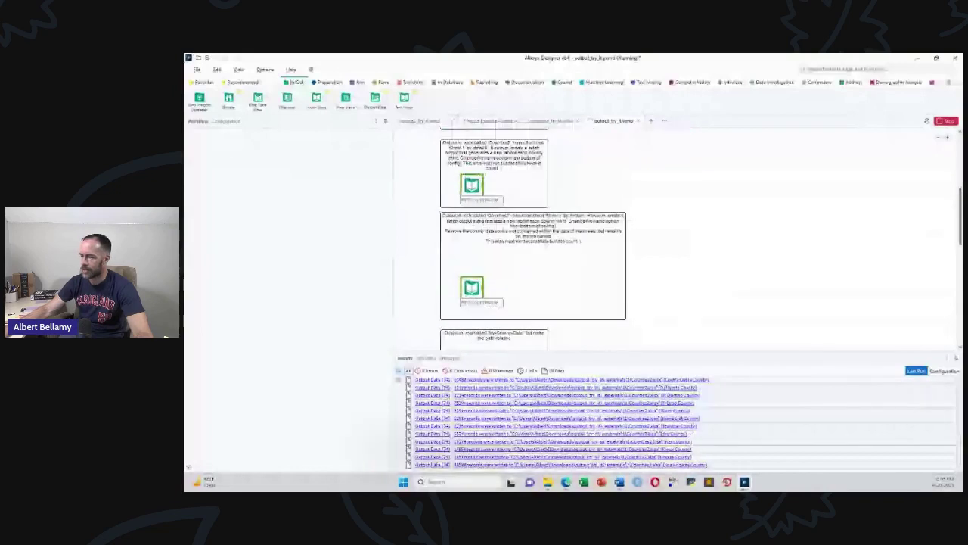
{"action": "scroll", "coordinate": [961, 199], "scroll_direction": "down", "scroll_amount": 5}
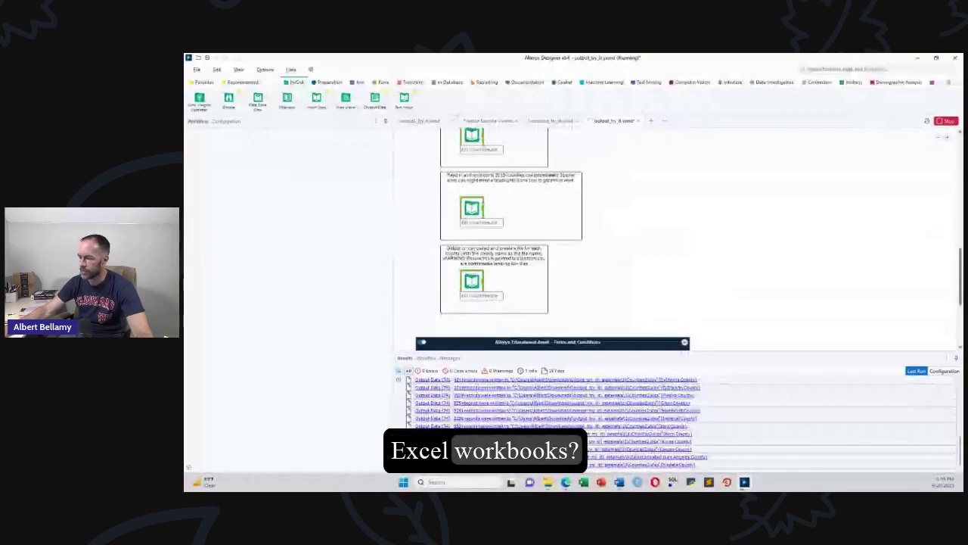
{"action": "scroll", "coordinate": [784, 232], "scroll_direction": "up", "scroll_amount": 10}
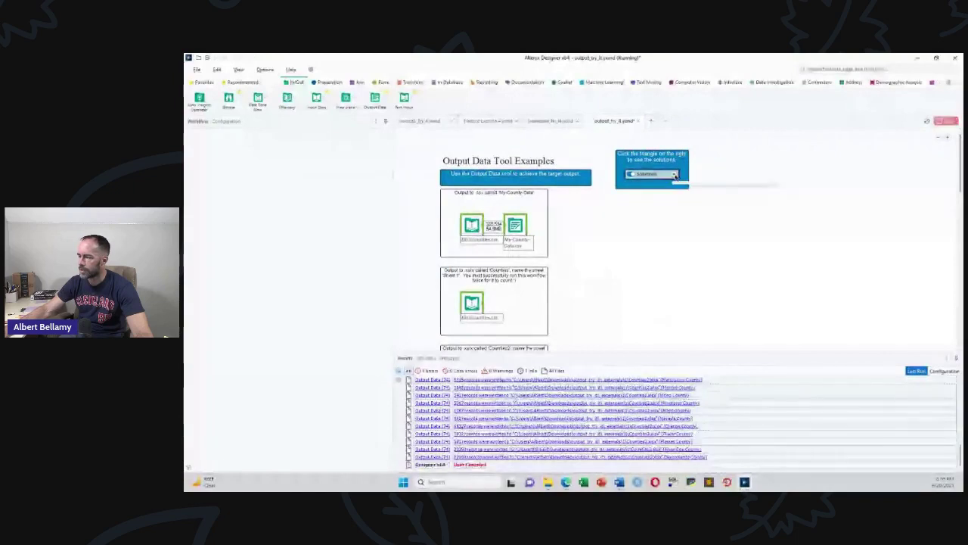
- Expand and collapse the Solutions container, then select the tools inside the example boxes
{"action": "left_click", "coordinate": [630, 175]}
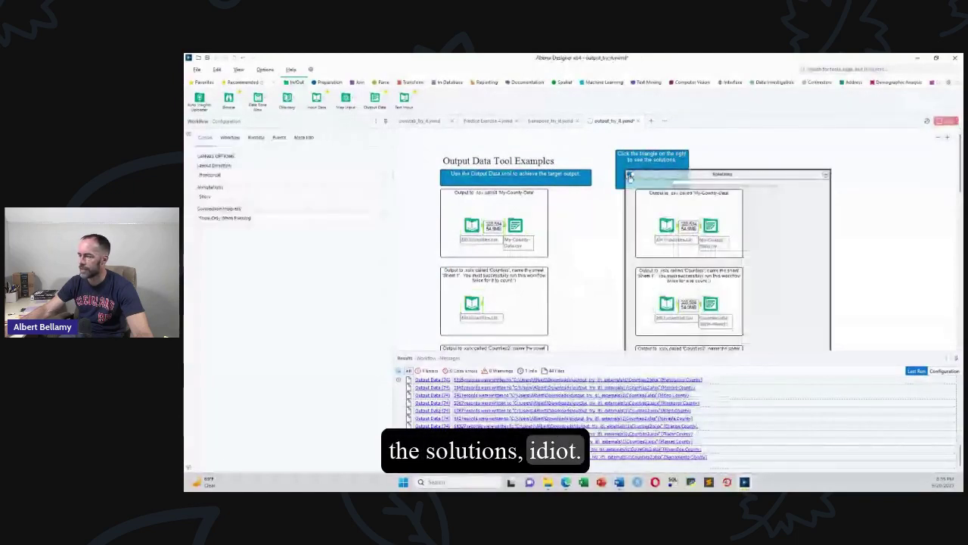
{"action": "left_click", "coordinate": [828, 176]}
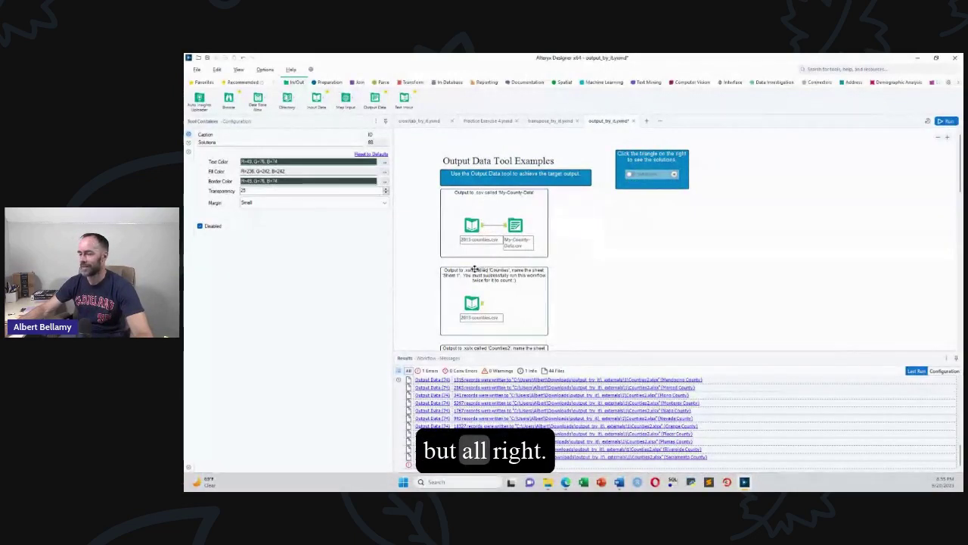
{"action": "scroll", "coordinate": [461, 269], "scroll_direction": "down", "scroll_amount": 3}
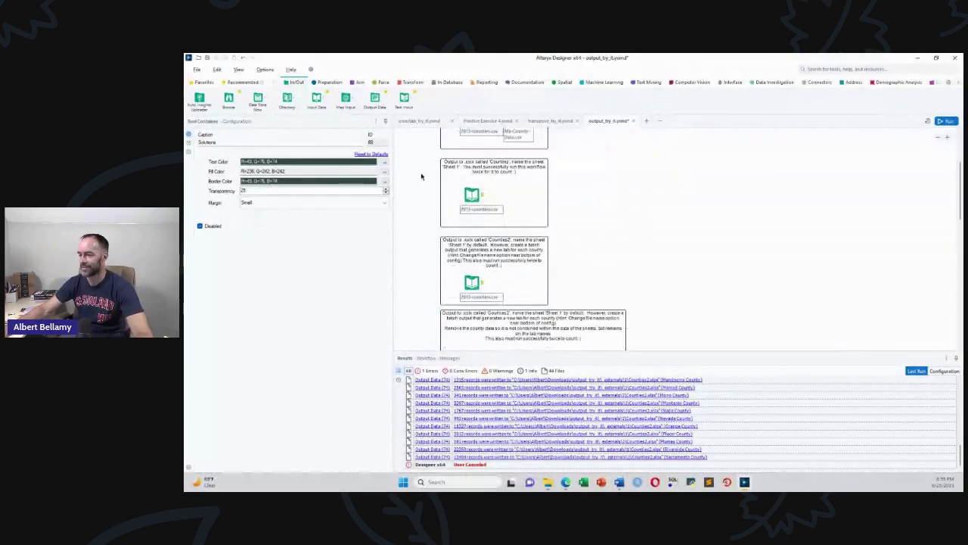
{"action": "left_click_drag", "start_coordinate": [421, 176], "coordinate": [583, 313]}
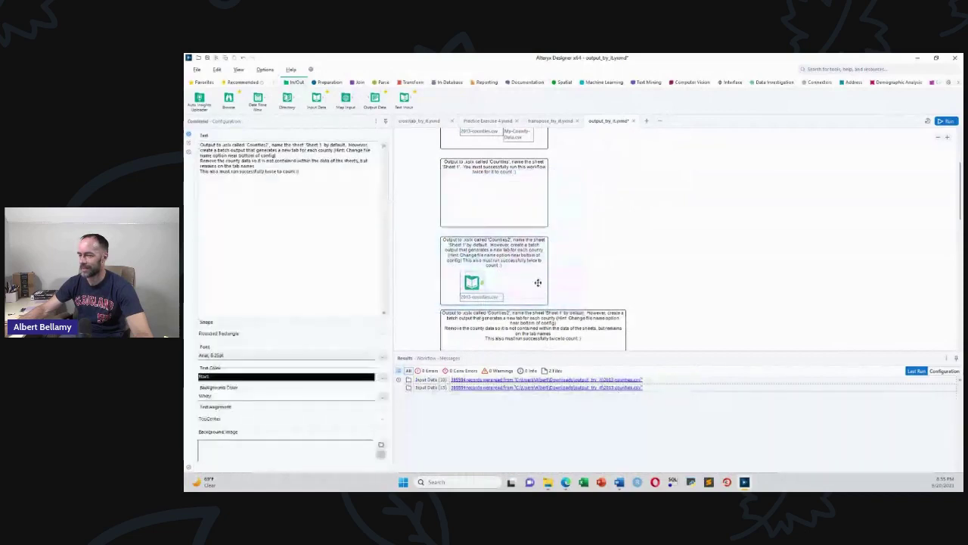
{"action": "scroll", "coordinate": [563, 280], "scroll_direction": "up", "scroll_amount": 3}
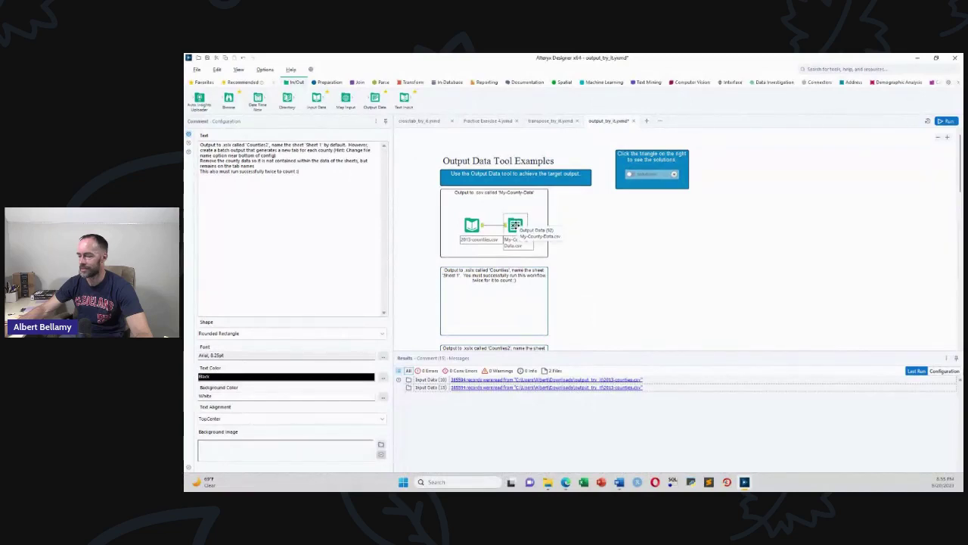
{"action": "scroll", "coordinate": [424, 216], "scroll_direction": "down", "scroll_amount": 2}
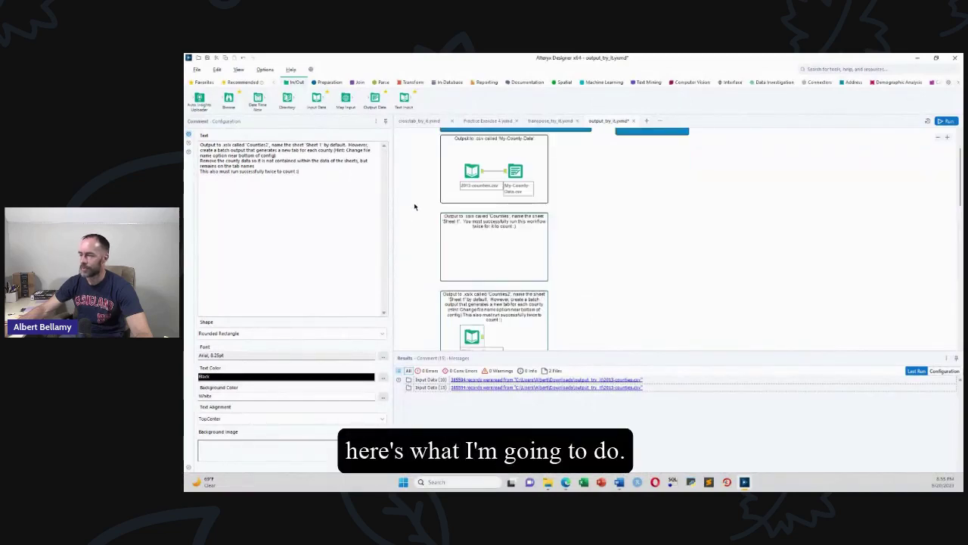
- Paste copies of the 2013-counties.csv input and move them out to the right
{"action": "key", "text": "ctrl+v"}
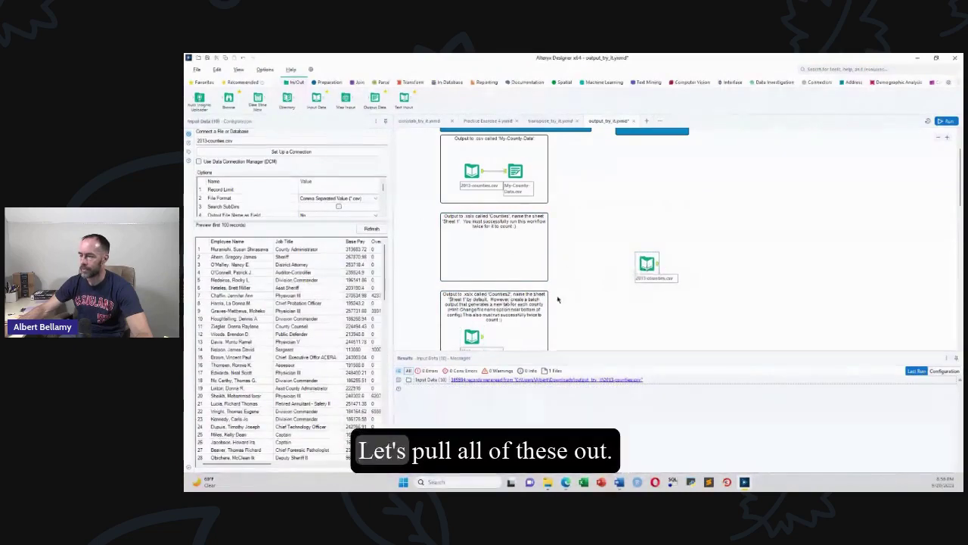
{"action": "key", "text": "ctrl+v"}
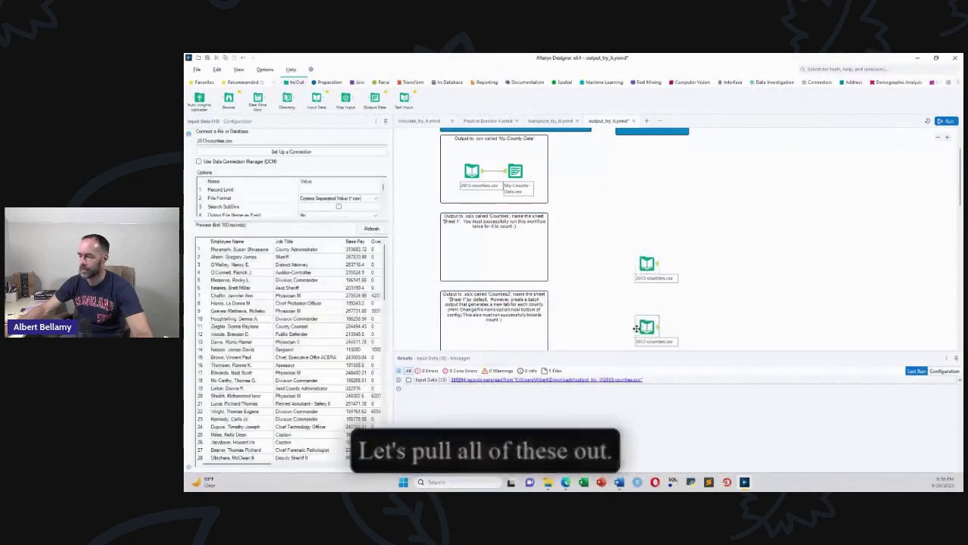
{"action": "scroll", "coordinate": [530, 288], "scroll_direction": "down", "scroll_amount": 3}
{"action": "key", "text": "ctrl+v"}
{"action": "left_click_drag", "start_coordinate": [471, 277], "coordinate": [668, 264]}
{"action": "scroll", "coordinate": [598, 333], "scroll_direction": "down", "scroll_amount": 2}
{"action": "left_click", "coordinate": [477, 248]}
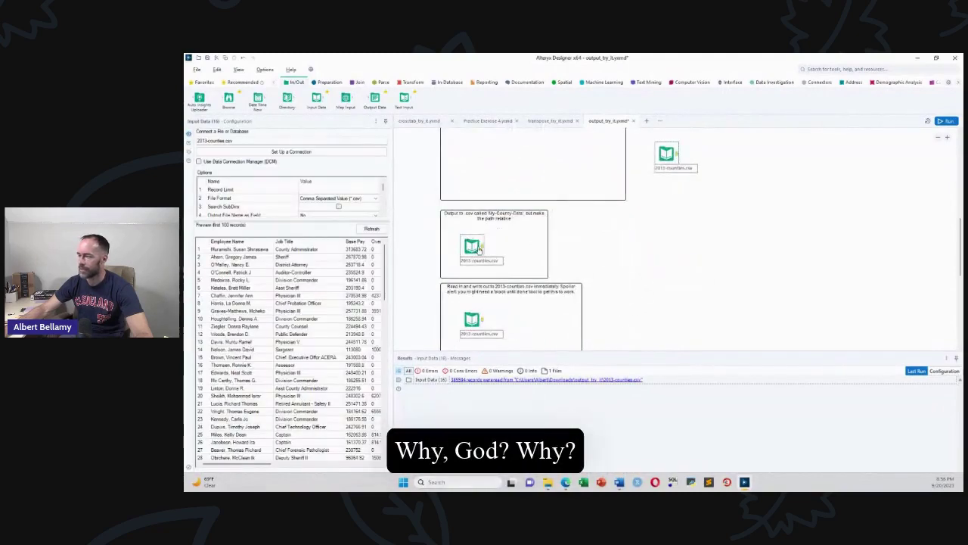
{"action": "left_click", "coordinate": [471, 318]}
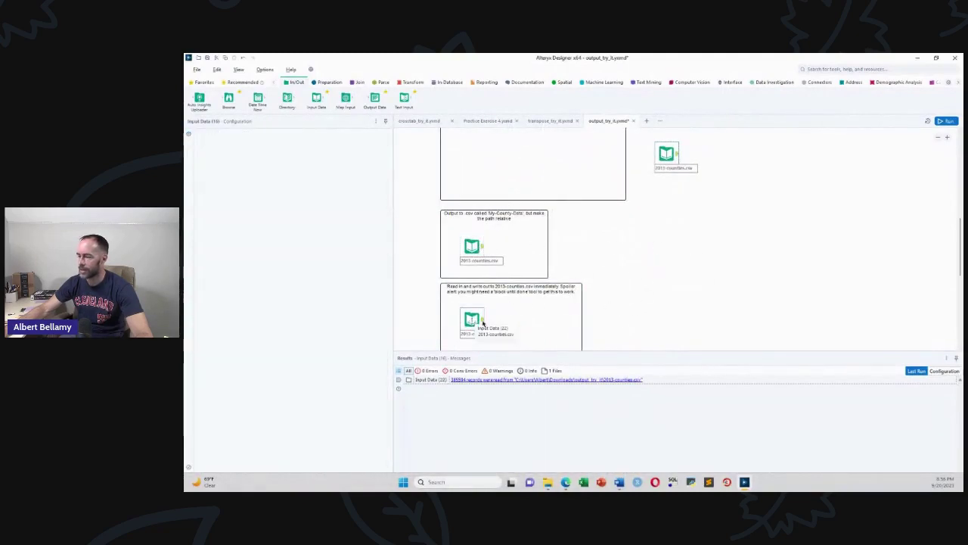
{"action": "left_click_drag", "start_coordinate": [472, 246], "coordinate": [670, 258]}
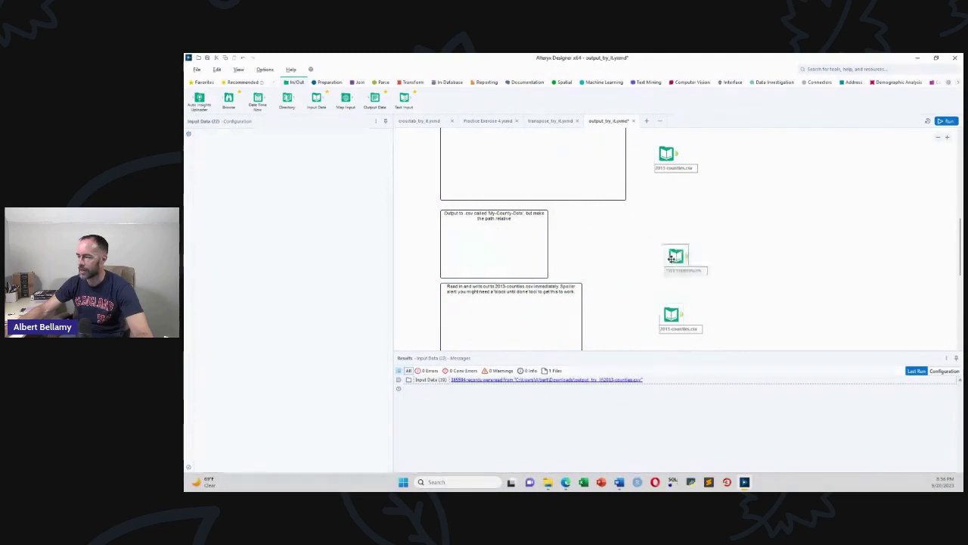
{"action": "scroll", "coordinate": [629, 280], "scroll_direction": "down", "scroll_amount": 3}
{"action": "scroll", "coordinate": [484, 227], "scroll_direction": "up", "scroll_amount": 1}
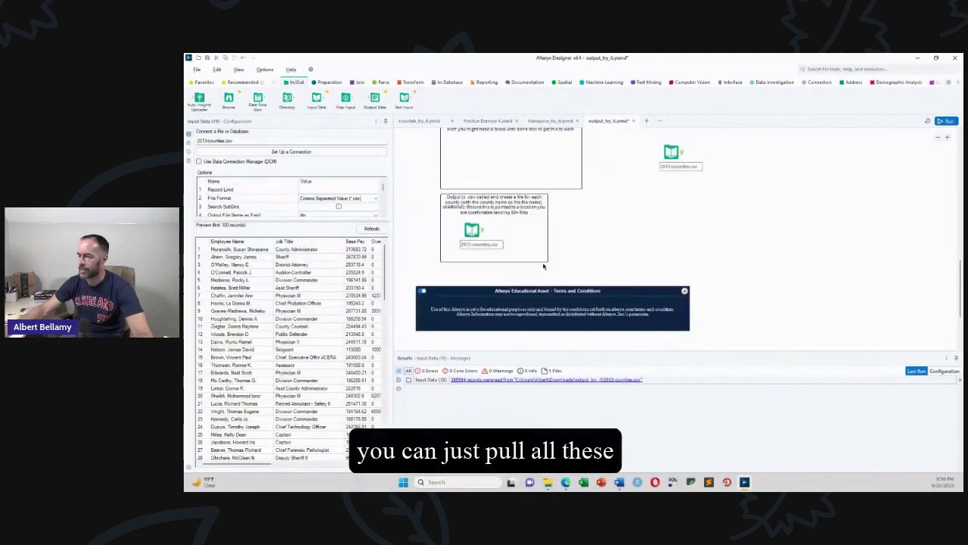
{"action": "left_click_drag", "start_coordinate": [472, 228], "coordinate": [675, 241]}
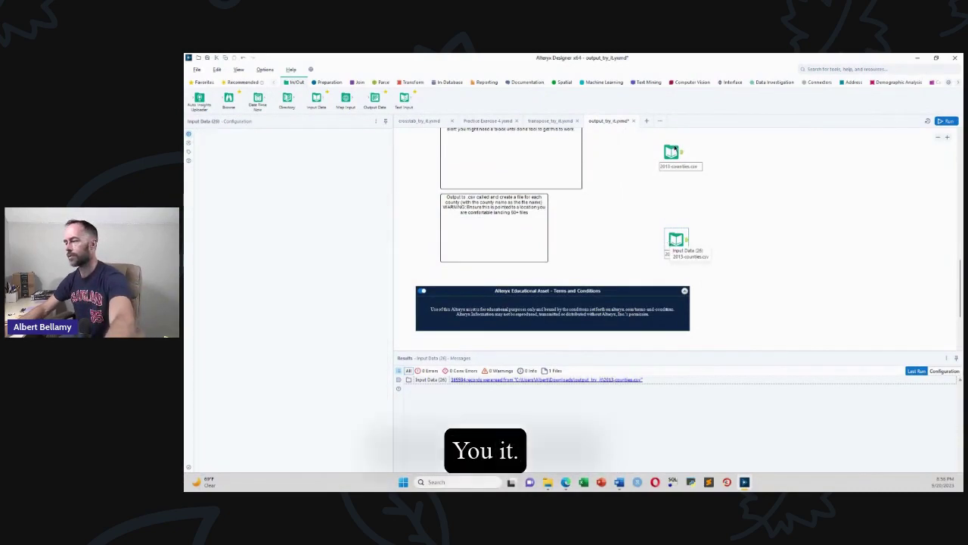
- Delete the duplicate 2013-counties.csv inputs, keeping only one
{"action": "key", "text": "ctrl+z"}
{"action": "left_click", "coordinate": [691, 179]}
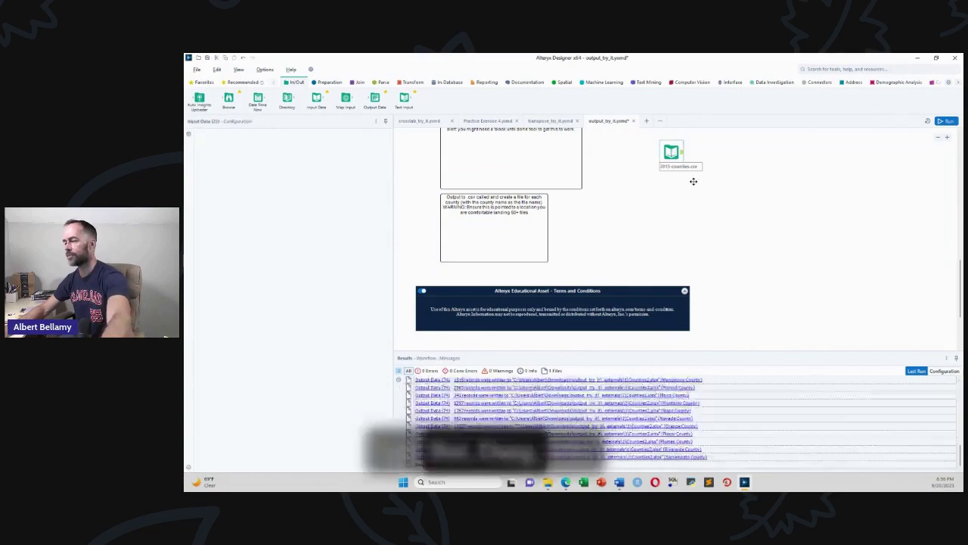
{"action": "scroll", "coordinate": [691, 212], "scroll_direction": "up", "scroll_amount": 3}
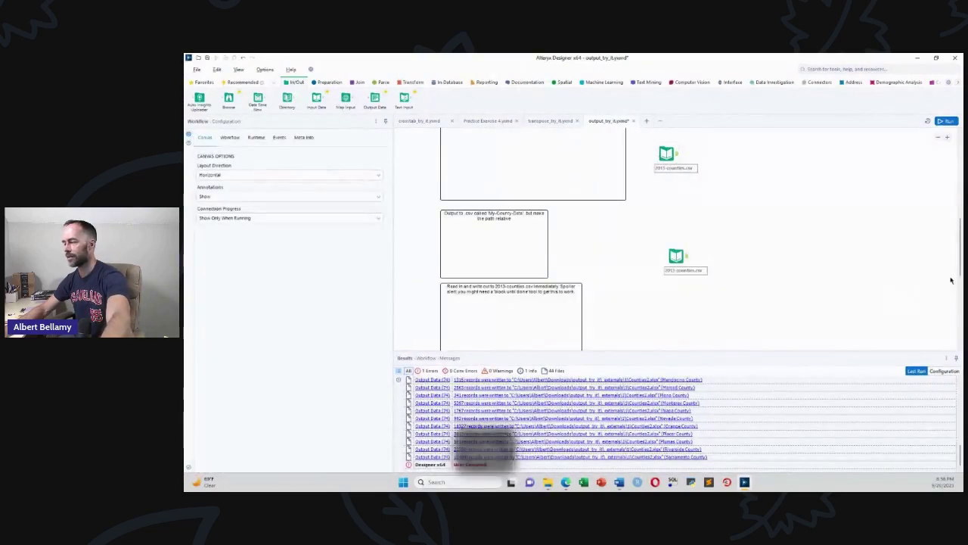
{"action": "left_click", "coordinate": [678, 255]}
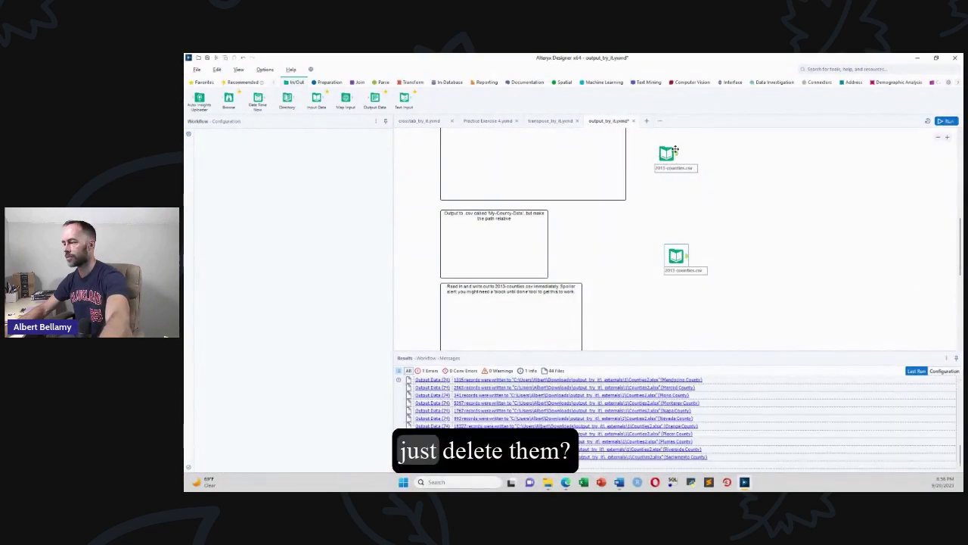
{"action": "key", "text": "Delete"}
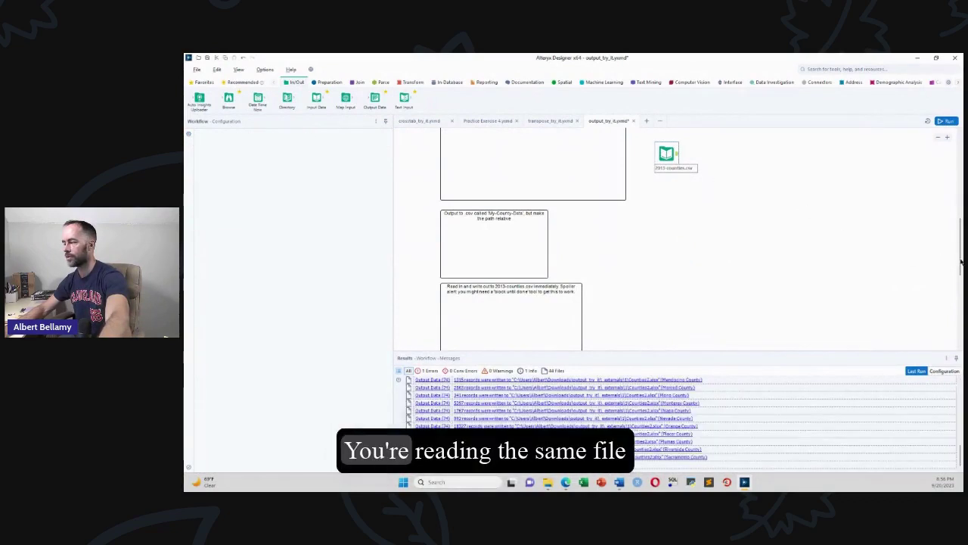
{"action": "scroll", "coordinate": [653, 280], "scroll_direction": "up", "scroll_amount": 10}
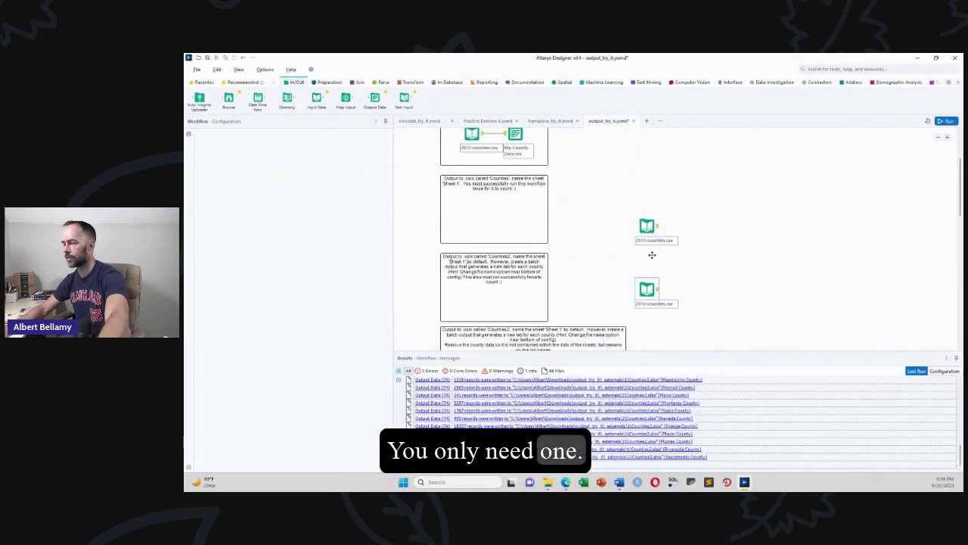
{"action": "key", "text": "Delete"}
{"action": "left_click", "coordinate": [648, 227]}
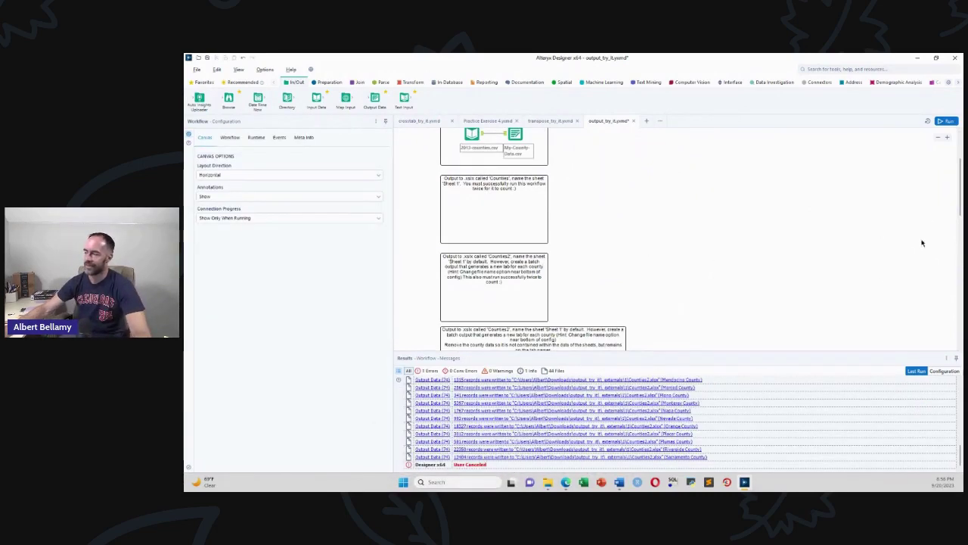
{"action": "scroll", "coordinate": [962, 208], "scroll_direction": "up", "scroll_amount": 3}
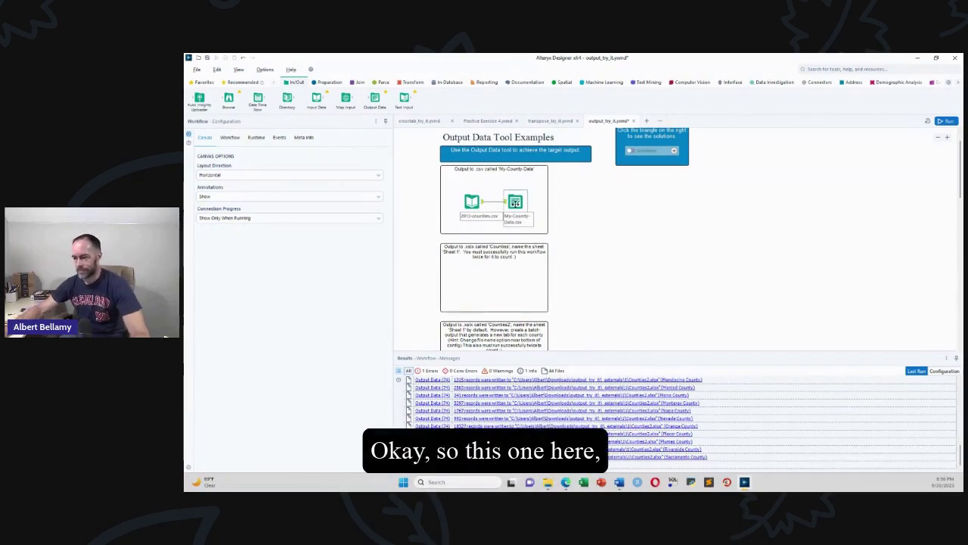
{"action": "left_click", "coordinate": [514, 203]}
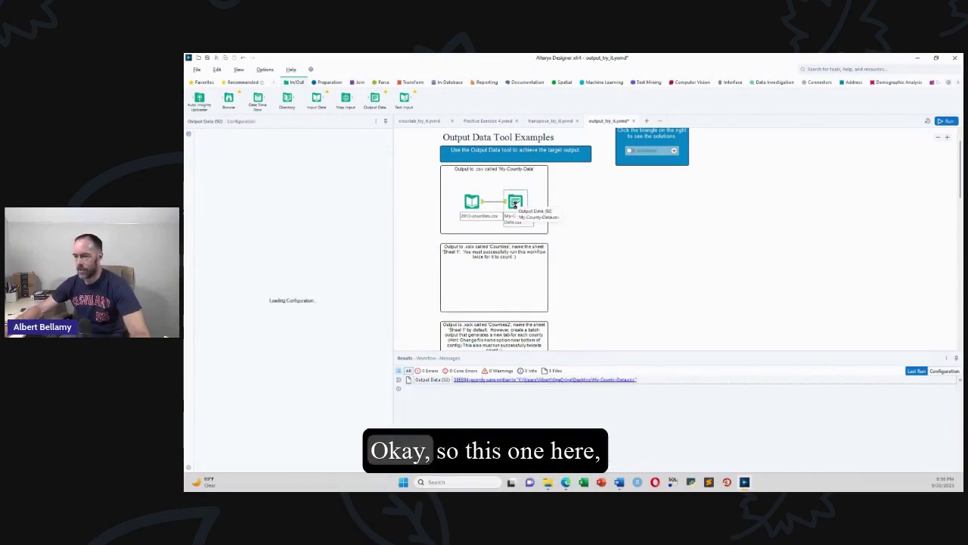
{"action": "left_click", "coordinate": [529, 380]}
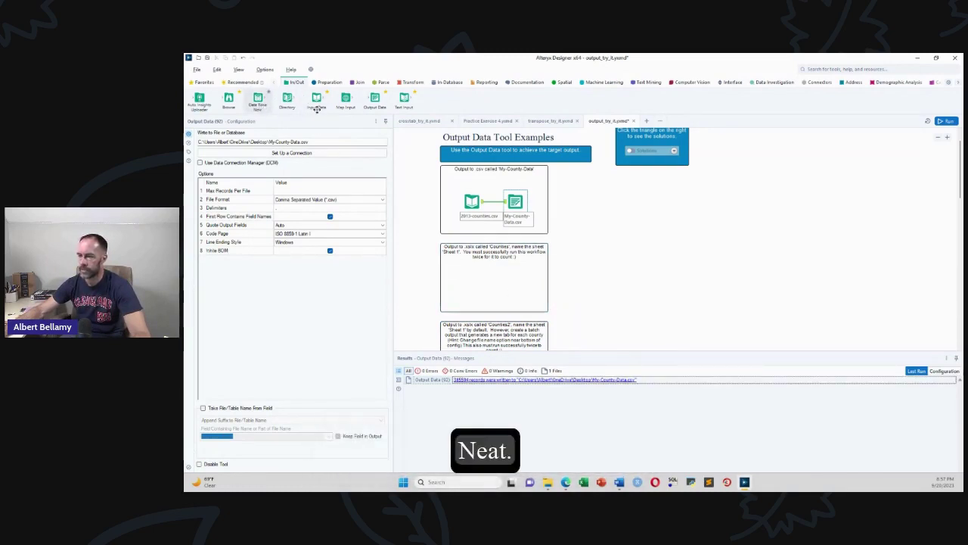
{"action": "left_click_drag", "start_coordinate": [372, 100], "coordinate": [384, 119]}
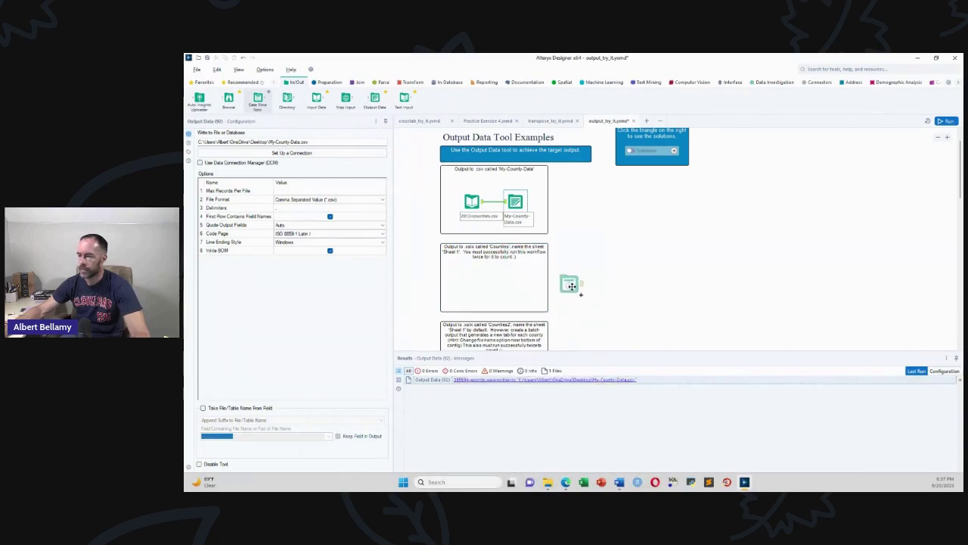
{"action": "left_click_drag", "start_coordinate": [577, 292], "coordinate": [572, 287]}
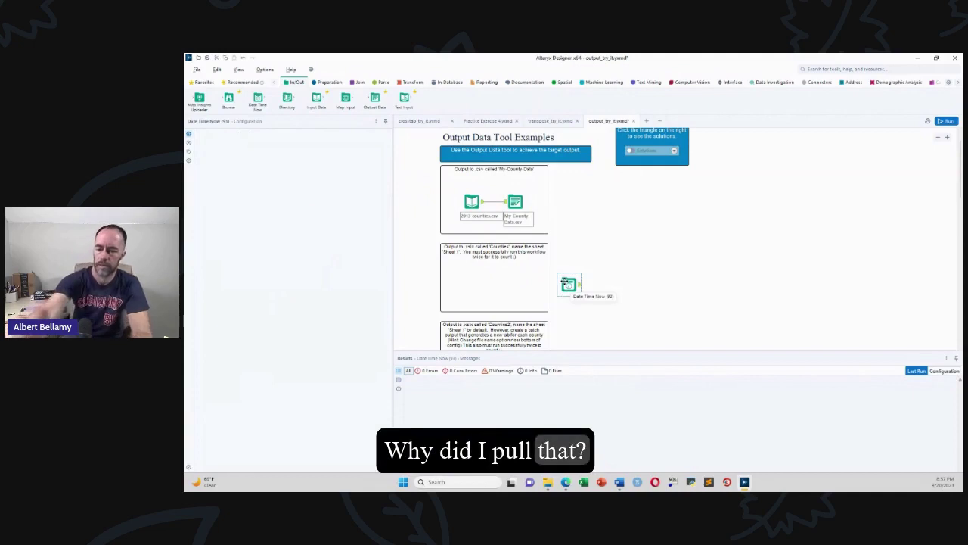
{"action": "left_click", "coordinate": [582, 250]}
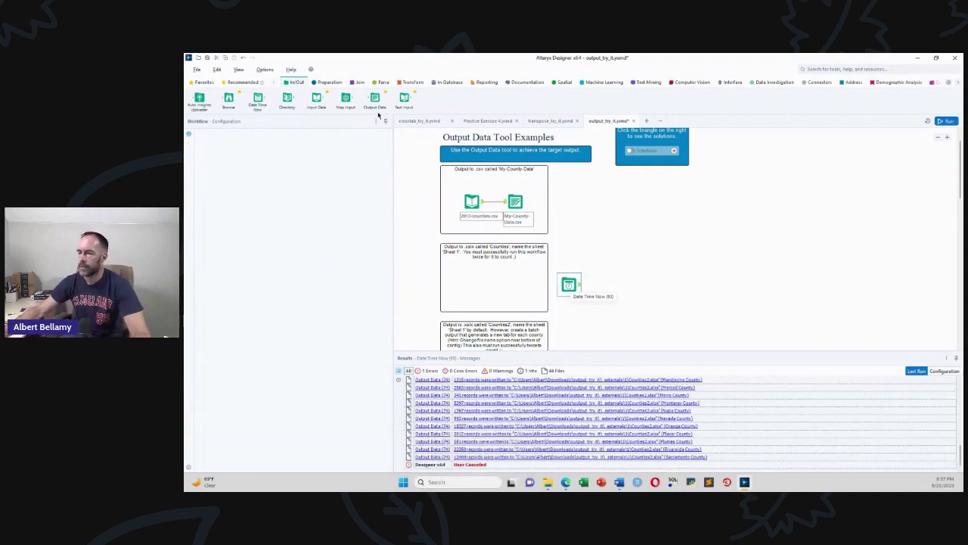
- Remove the stray Date Time Now tool and add an Output Data tool beside the Counties example
{"action": "key", "text": "Delete"}
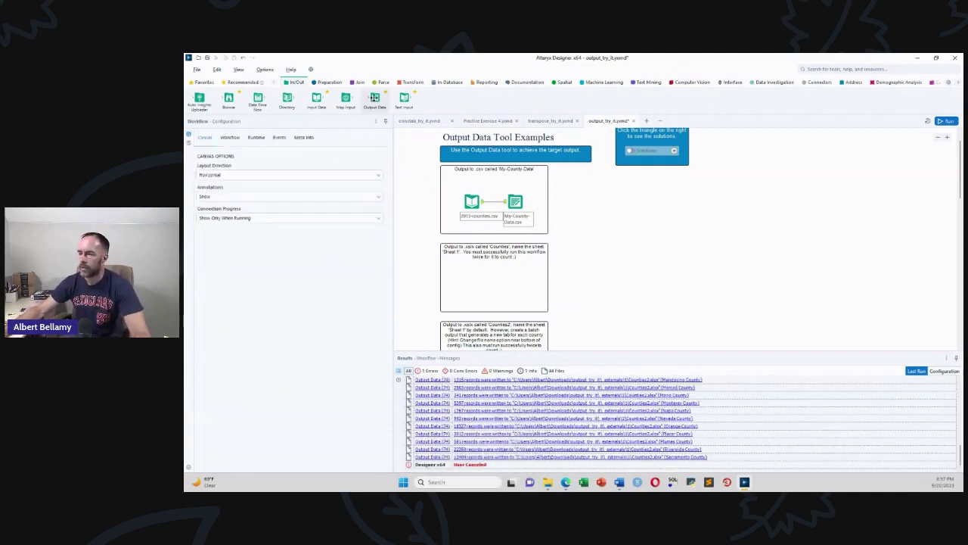
{"action": "left_click_drag", "start_coordinate": [450, 157], "coordinate": [564, 274]}
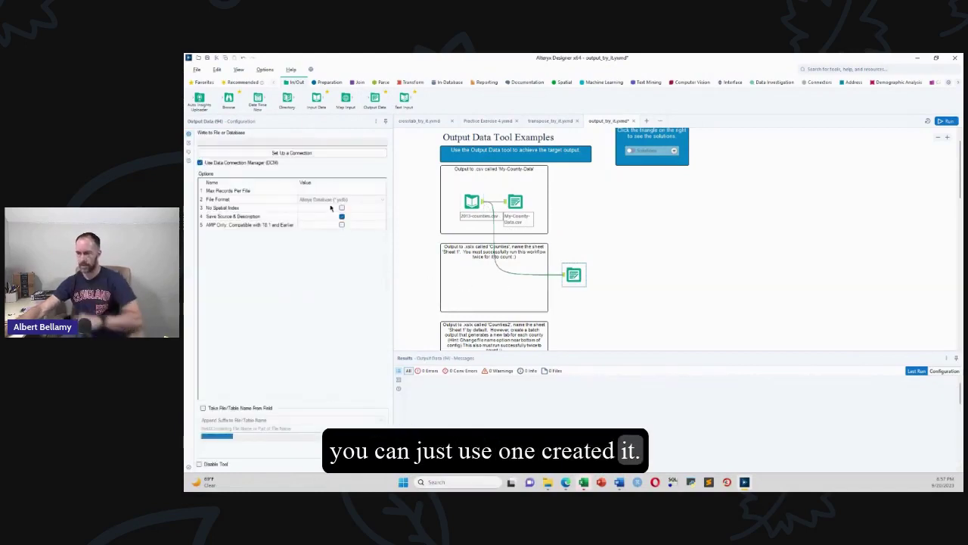
{"action": "left_click", "coordinate": [291, 153]}
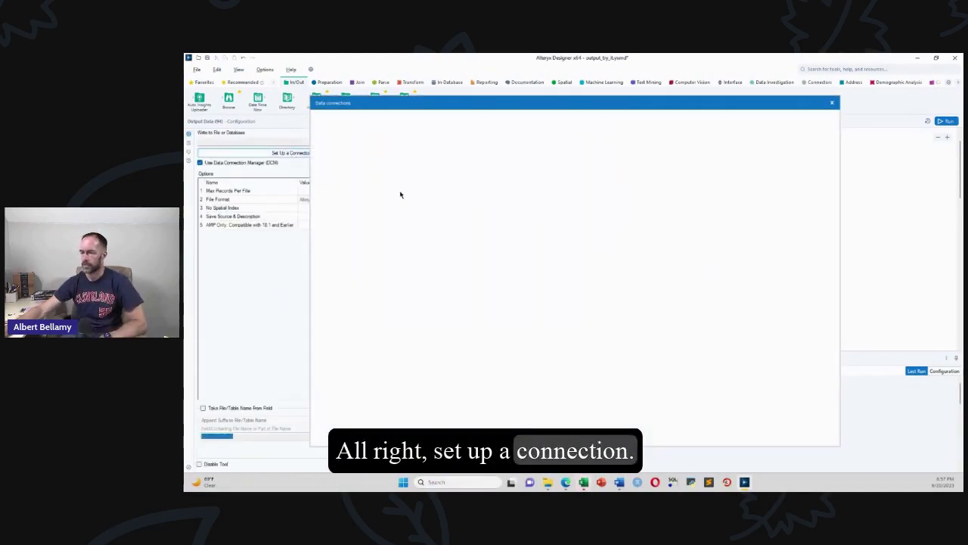
- Set the output to an Excel file named Counties
{"action": "left_click", "coordinate": [819, 121]}
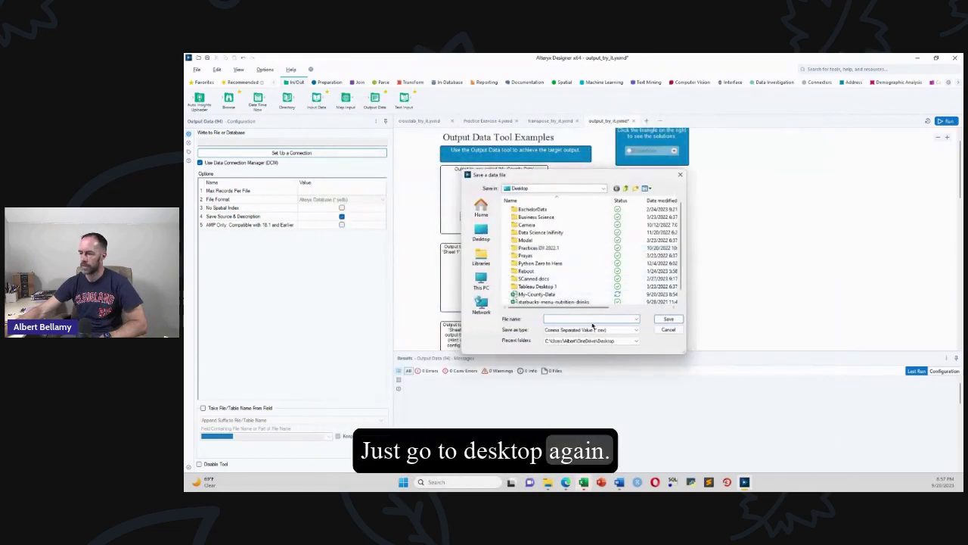
{"action": "left_click", "coordinate": [612, 330]}
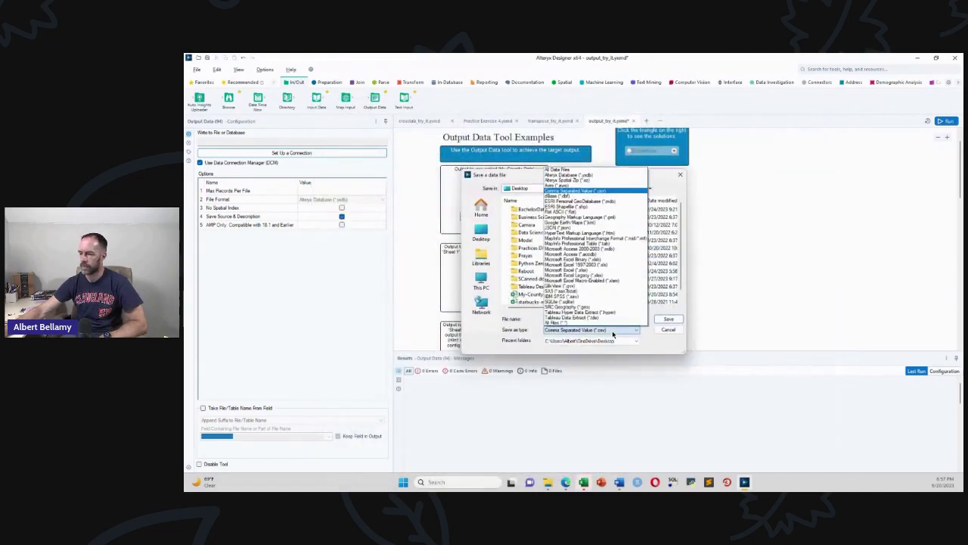
{"action": "left_click", "coordinate": [602, 277]}
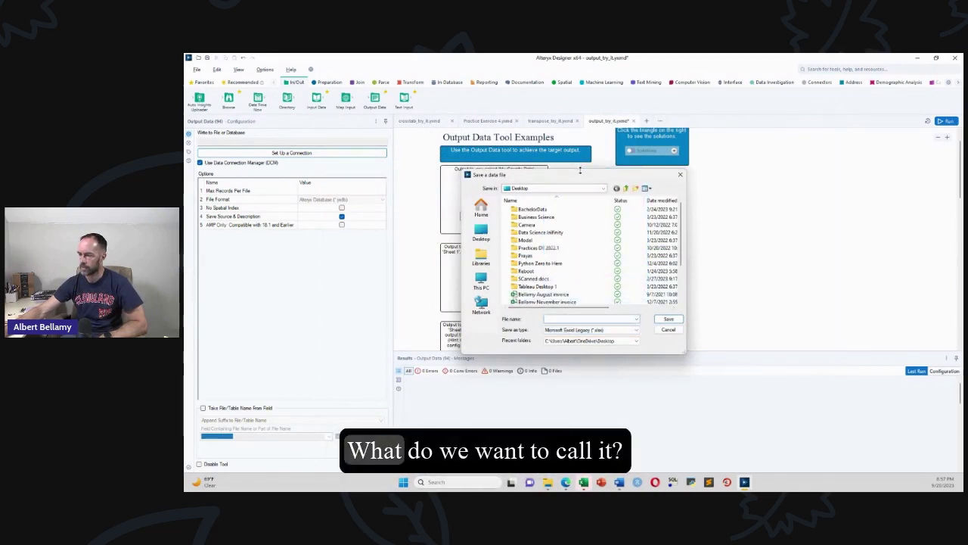
{"action": "left_click_drag", "start_coordinate": [600, 181], "coordinate": [742, 179]}
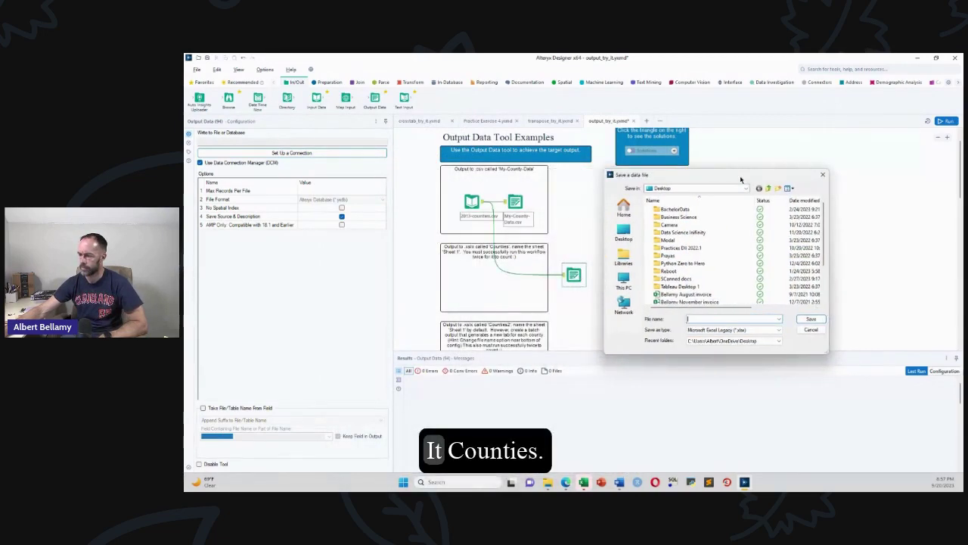
{"action": "left_click", "coordinate": [724, 318]}
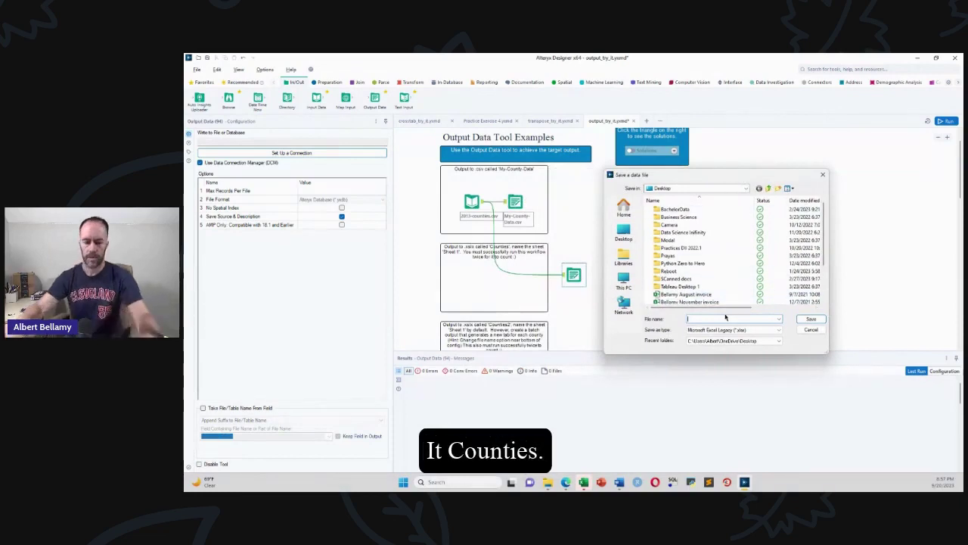
{"action": "type", "text": "Counties"}
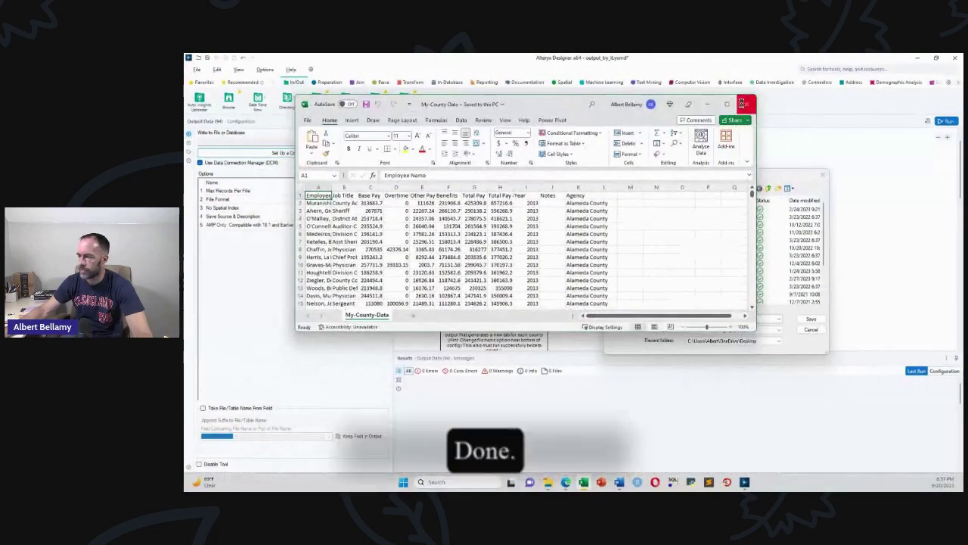
{"action": "left_click", "coordinate": [743, 106]}
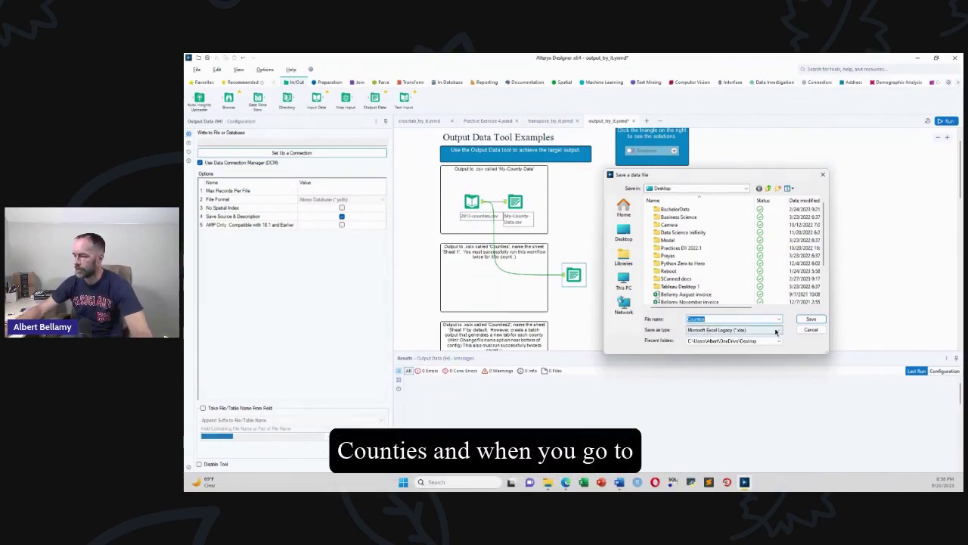
- Save Counties.xlsx to the Desktop with Sheet1 as target, then run the workflow
{"action": "left_click", "coordinate": [811, 321]}
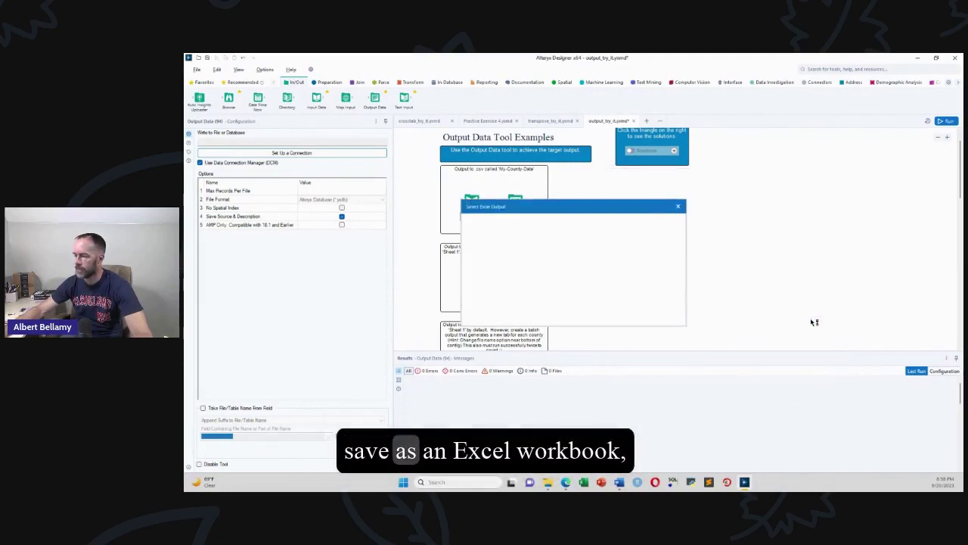
{"action": "left_click_drag", "start_coordinate": [567, 206], "coordinate": [746, 204]}
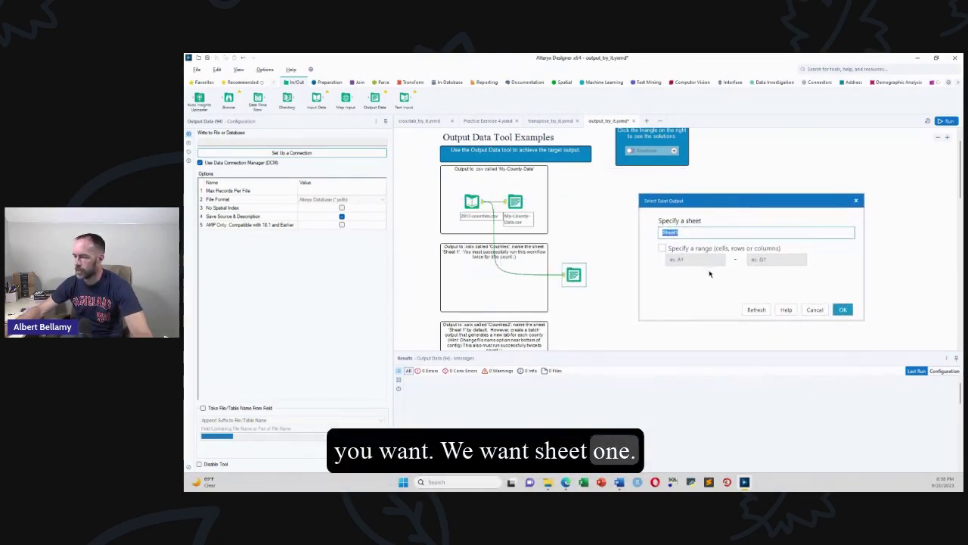
{"action": "left_click", "coordinate": [842, 309]}
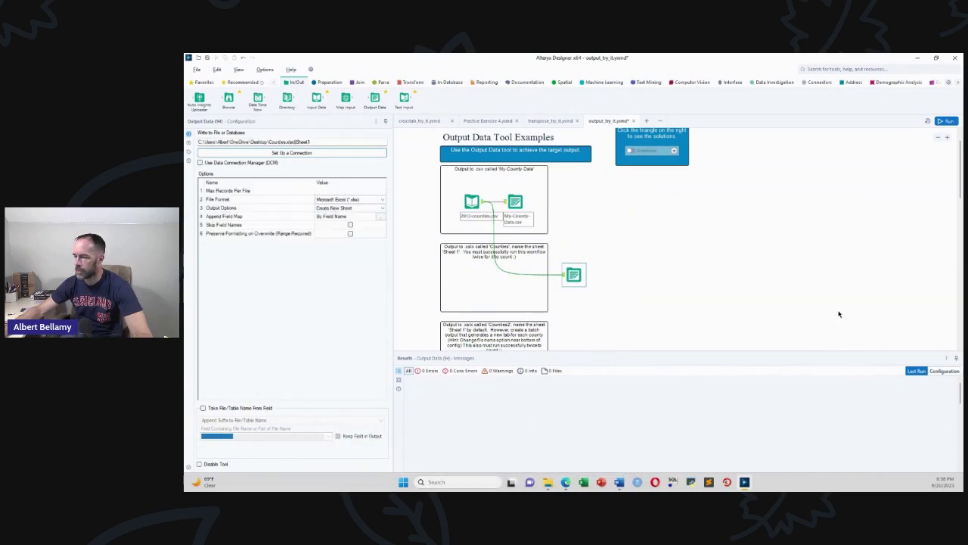
{"action": "left_click", "coordinate": [619, 306]}
{"action": "key", "text": "ctrl+r"}
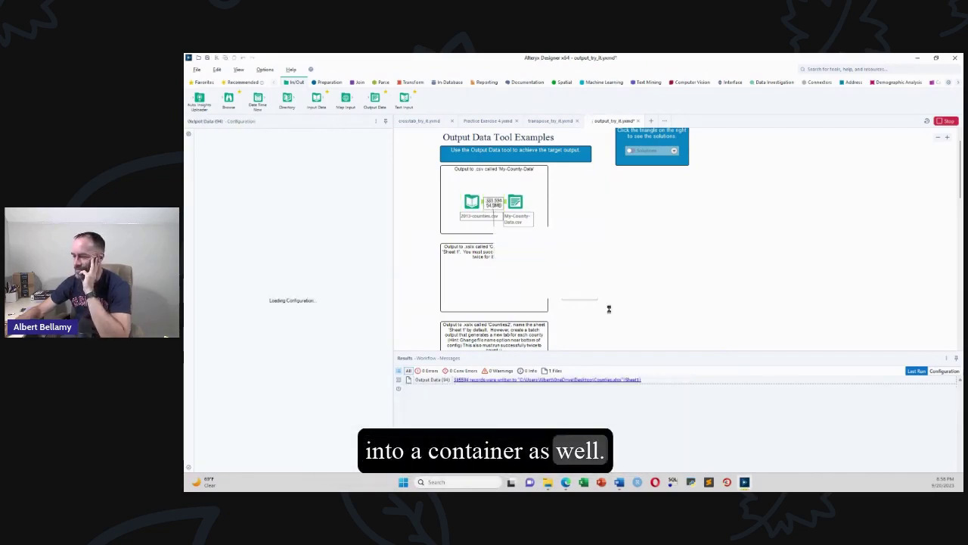
- Put the My-County-Data.csv output in a new container and switch that container off
{"action": "left_click", "coordinate": [626, 285]}
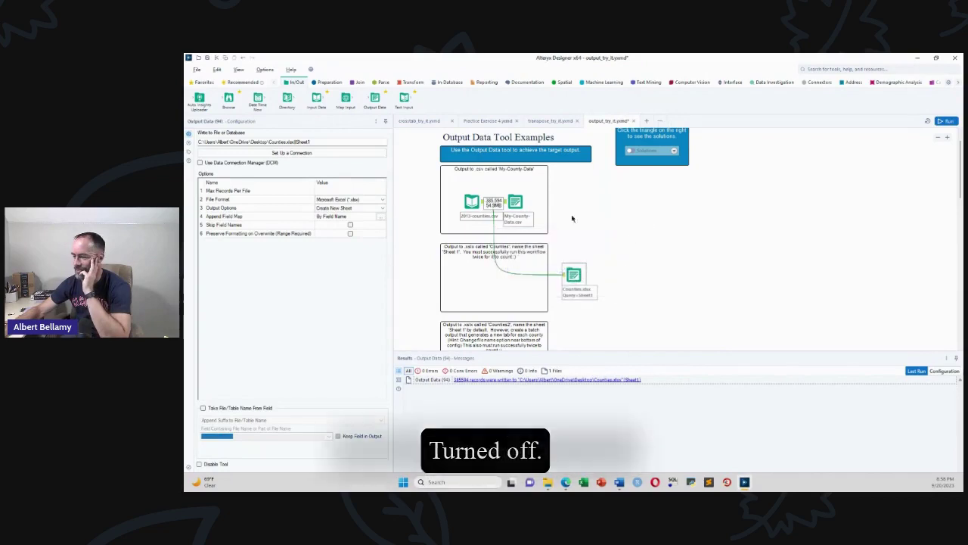
{"action": "left_click_drag", "start_coordinate": [541, 208], "coordinate": [628, 219]}
{"action": "right_click", "coordinate": [615, 209]}
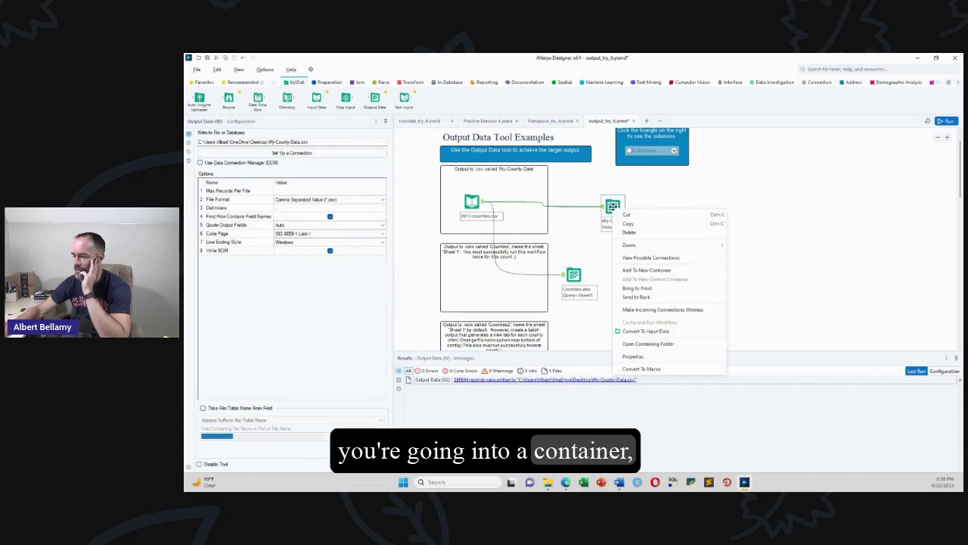
{"action": "left_click", "coordinate": [647, 270]}
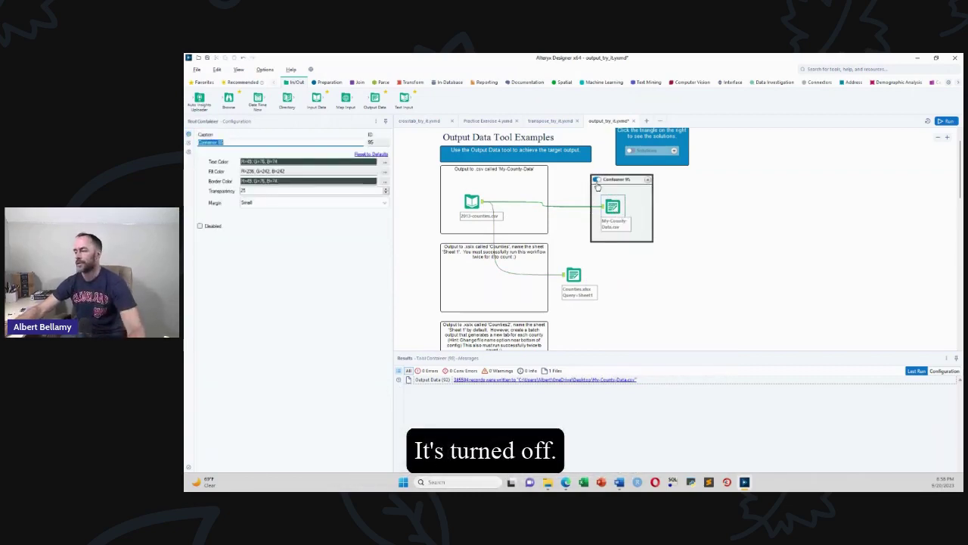
{"action": "left_click", "coordinate": [596, 180]}
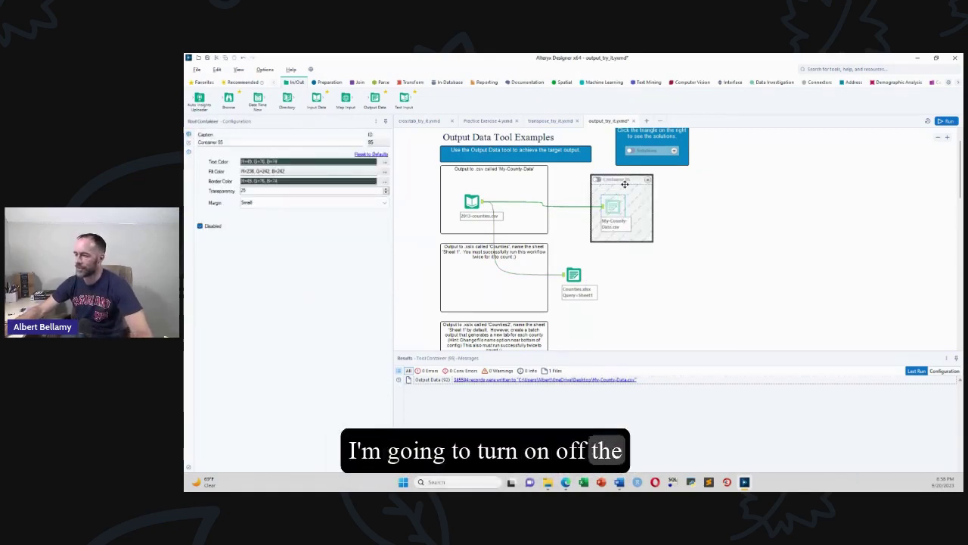
{"action": "left_click", "coordinate": [576, 277]}
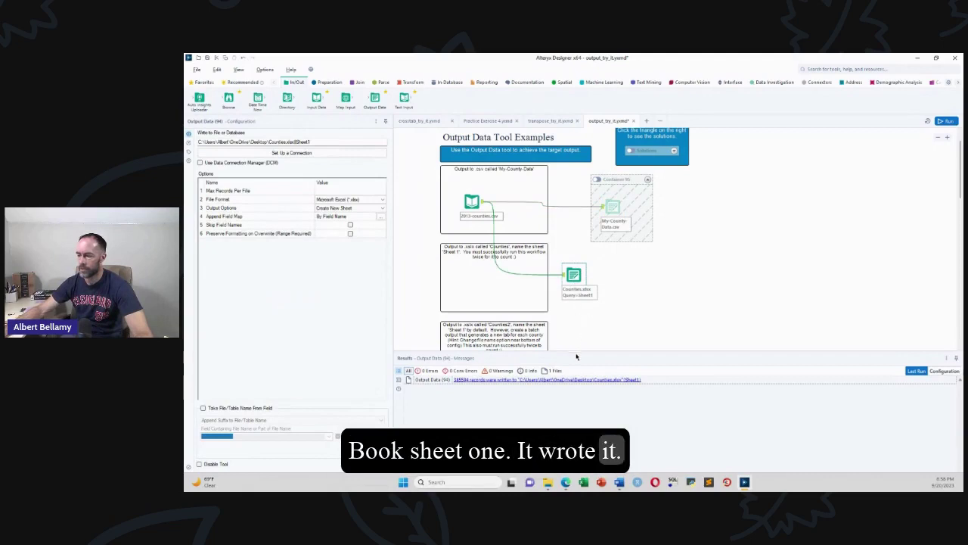
- Rerun the workflow and dismiss the finished-with-error message
{"action": "left_click", "coordinate": [562, 380]}
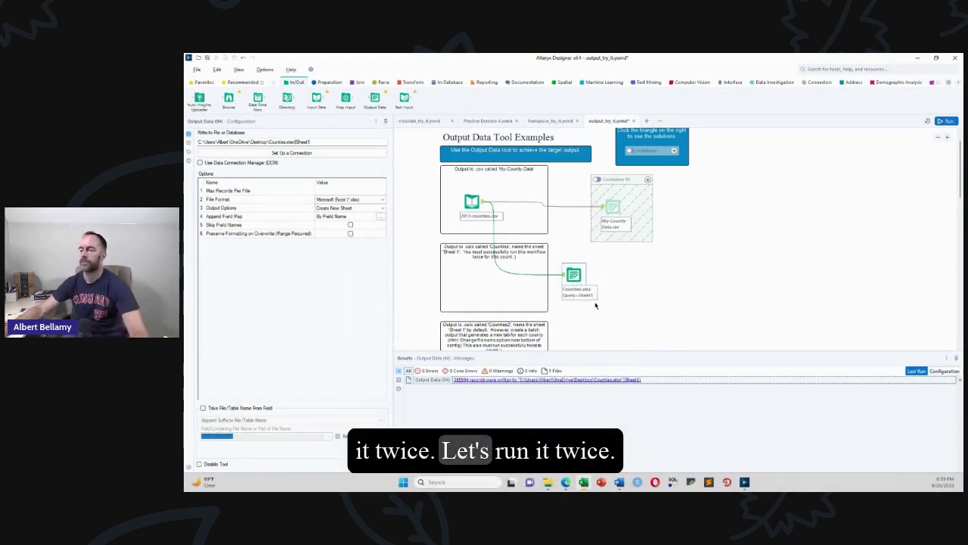
{"action": "left_click", "coordinate": [945, 121]}
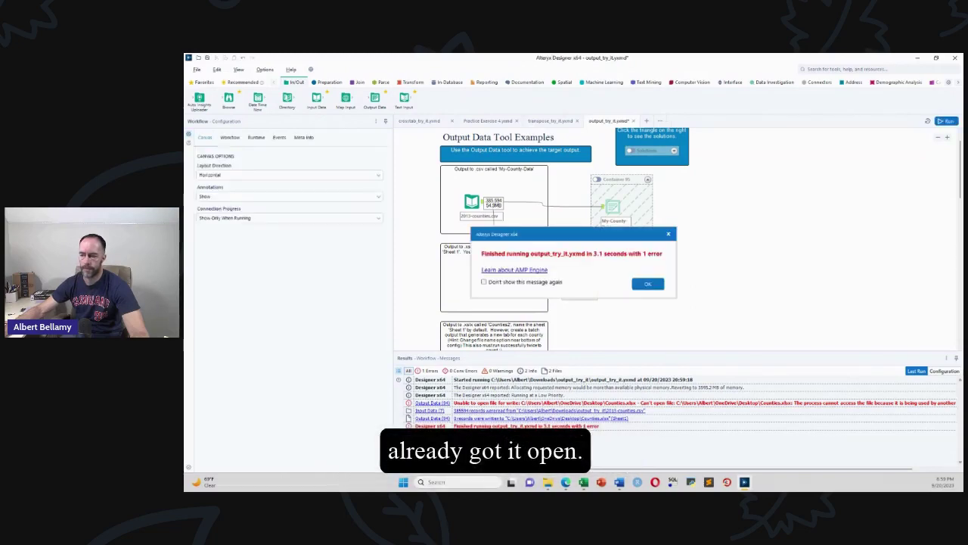
{"action": "left_click", "coordinate": [644, 283]}
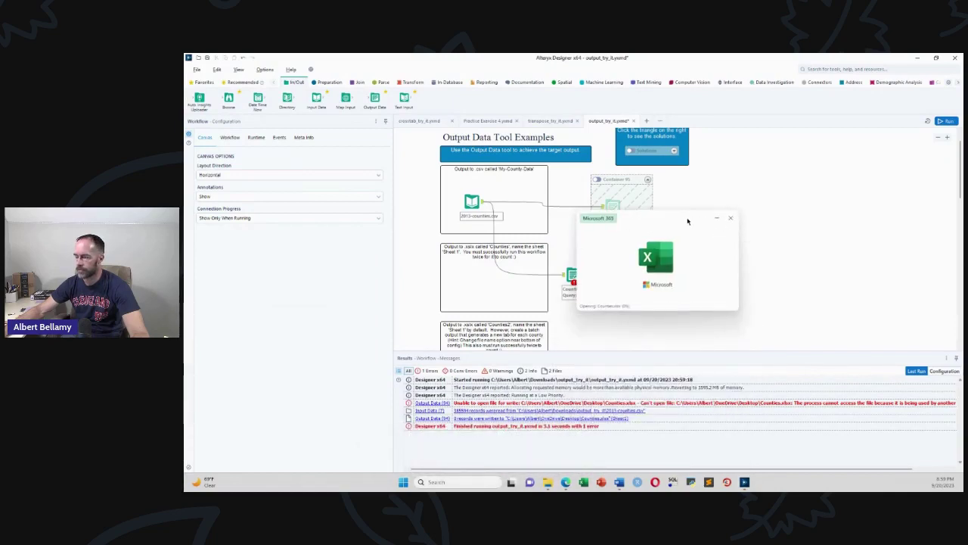
- Move the Counties.xlsx output into Container 95 and reposition the container
{"action": "left_click_drag", "start_coordinate": [688, 221], "coordinate": [563, 218]}
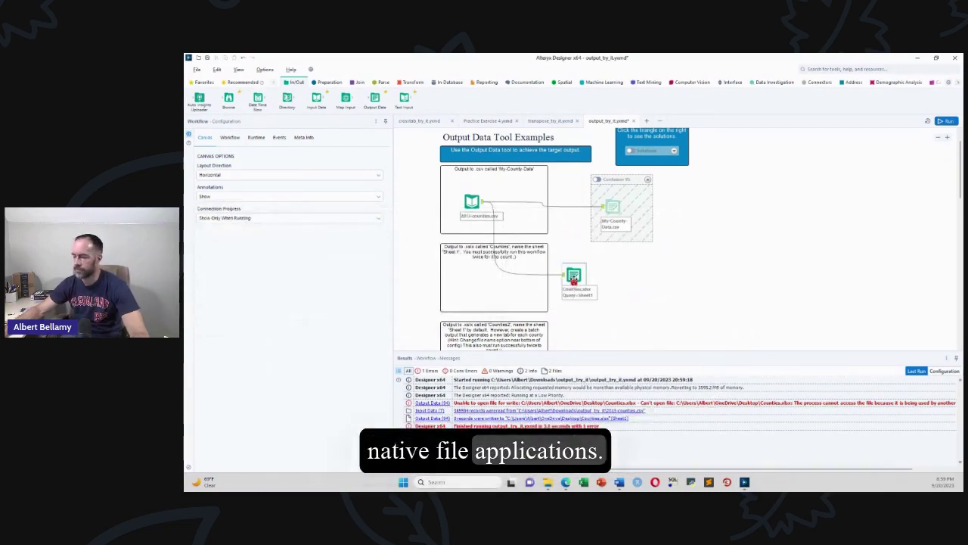
{"action": "mouse_move", "coordinate": [572, 275]}
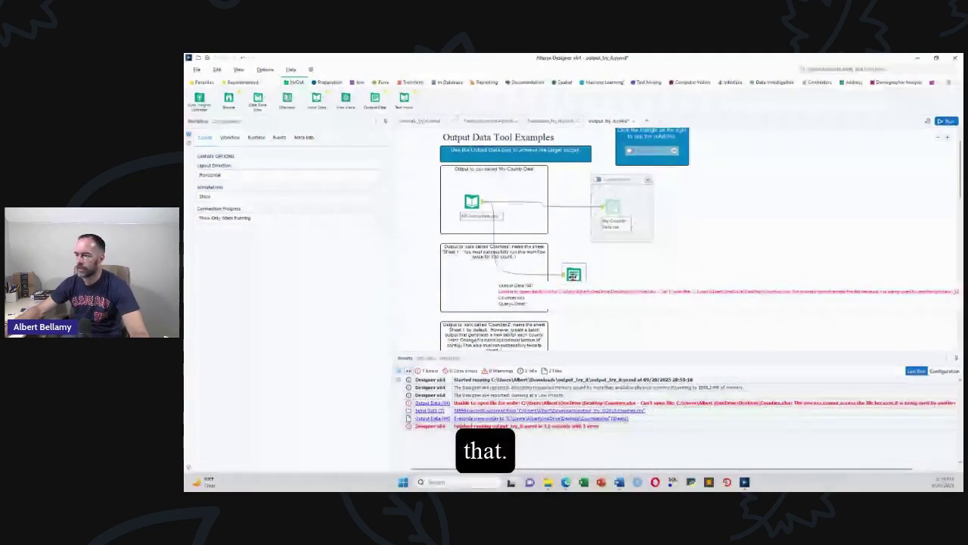
{"action": "left_click_drag", "start_coordinate": [573, 275], "coordinate": [633, 232]}
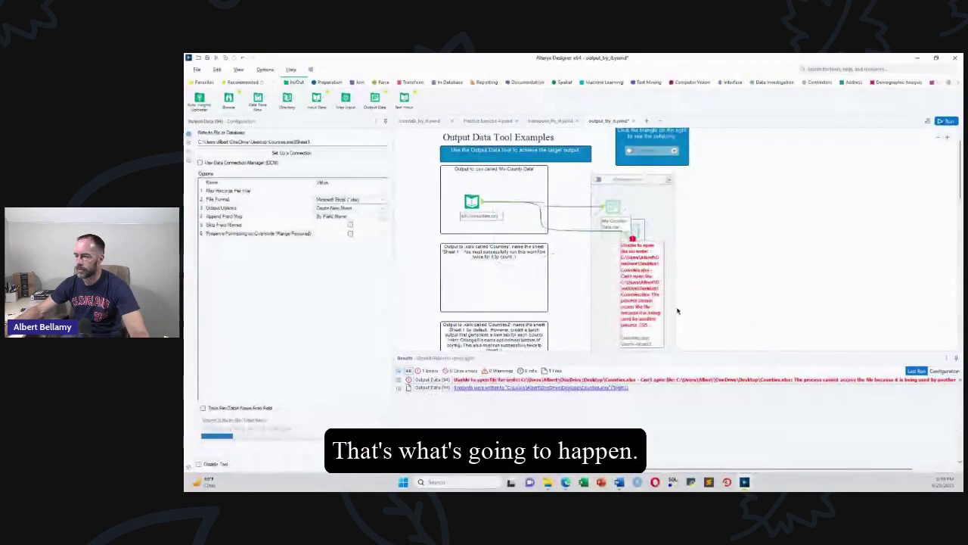
{"action": "scroll", "coordinate": [676, 308], "scroll_direction": "down", "scroll_amount": 2}
{"action": "scroll", "coordinate": [684, 288], "scroll_direction": "up", "scroll_amount": 2}
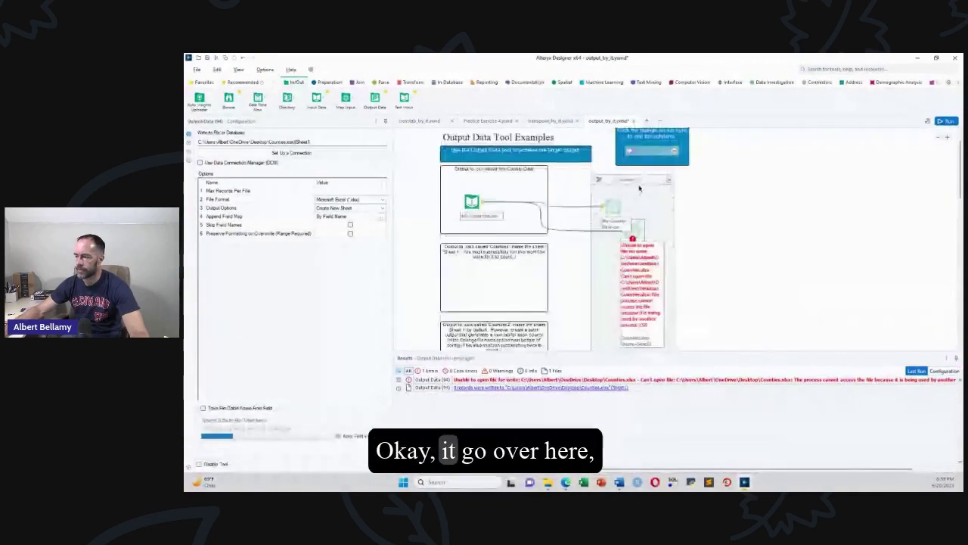
{"action": "left_click_drag", "start_coordinate": [640, 188], "coordinate": [761, 163]}
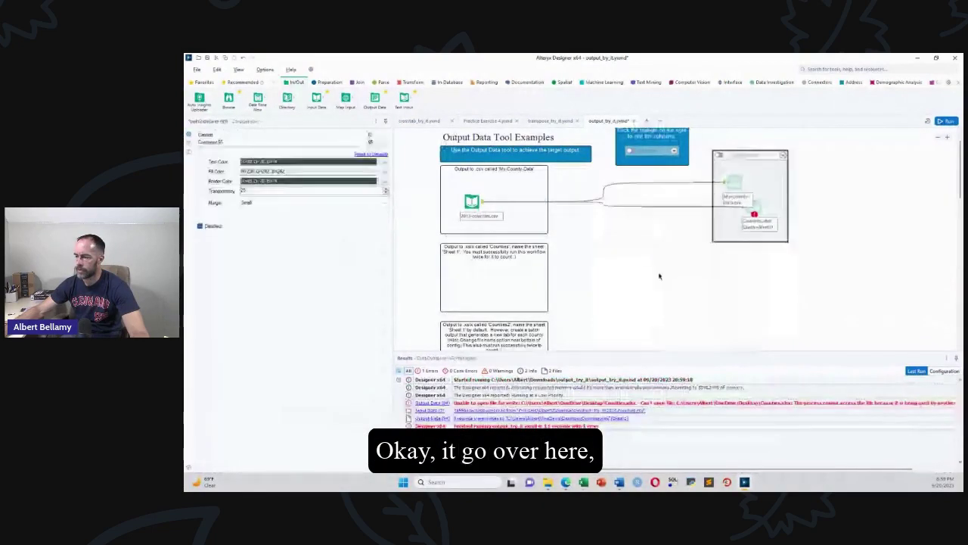
{"action": "scroll", "coordinate": [659, 276], "scroll_direction": "down", "scroll_amount": 2}
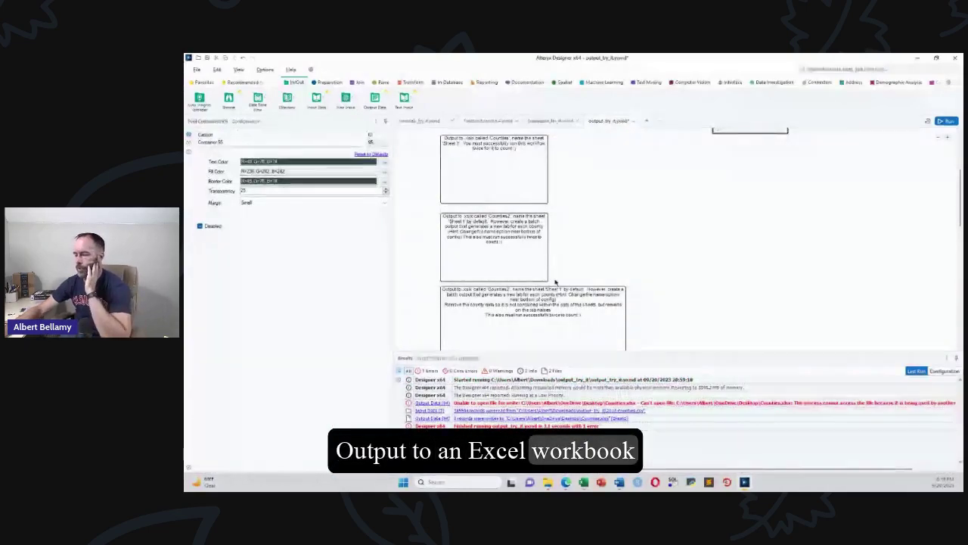
- Close the open Counties workbook in Excel
{"action": "left_click", "coordinate": [584, 482]}
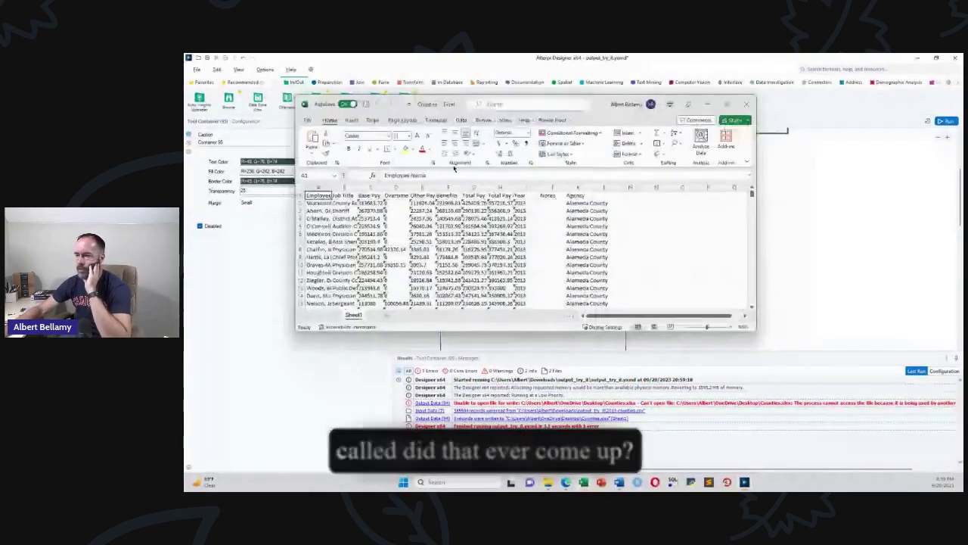
{"action": "left_click", "coordinate": [746, 103]}
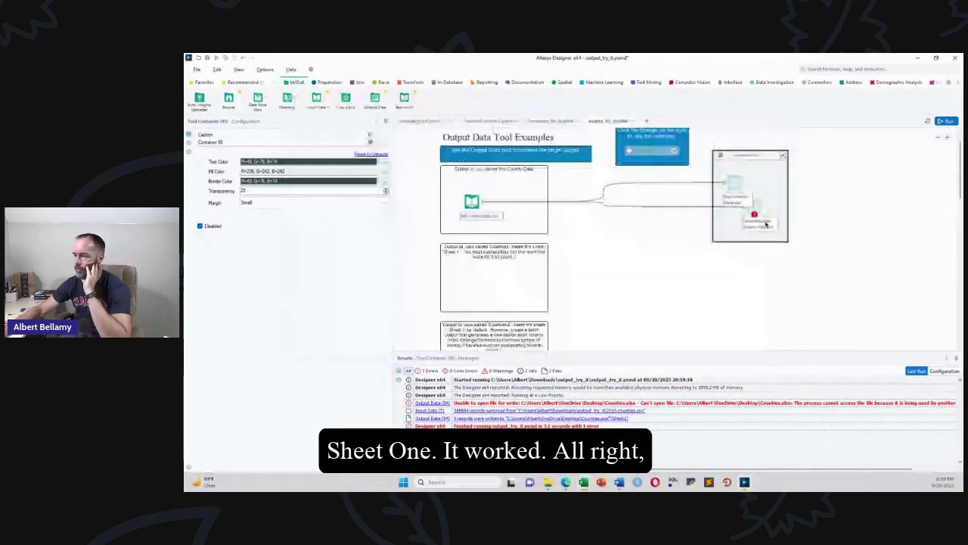
{"action": "left_click", "coordinate": [703, 269]}
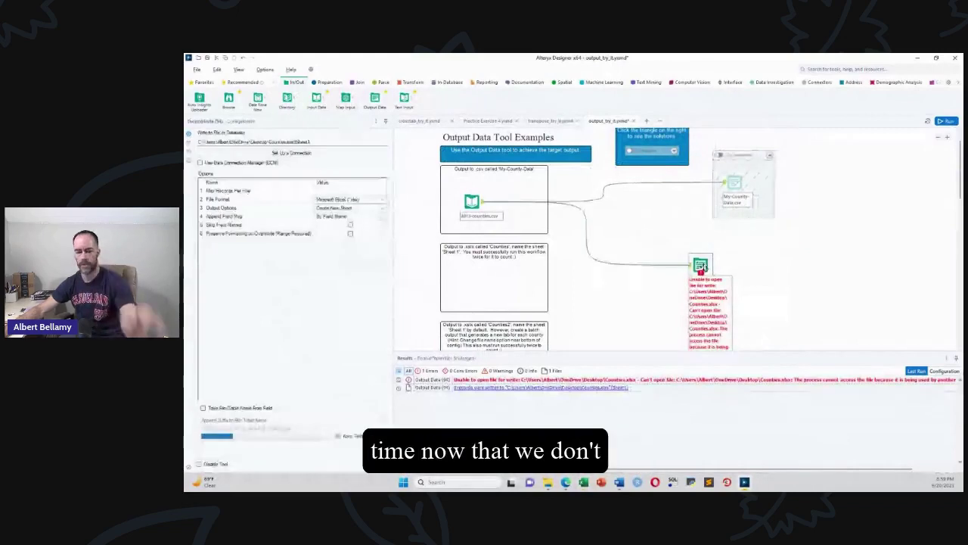
- Set the Counties.xlsx output to Overwrite Sheet or Range and rerun the workflow
{"action": "key", "text": "ctrl+r"}
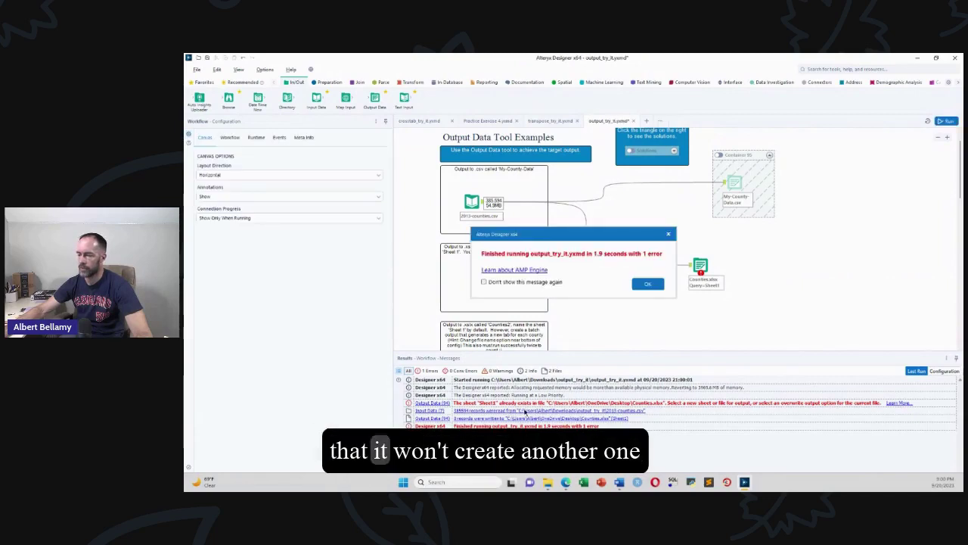
{"action": "left_click", "coordinate": [649, 283]}
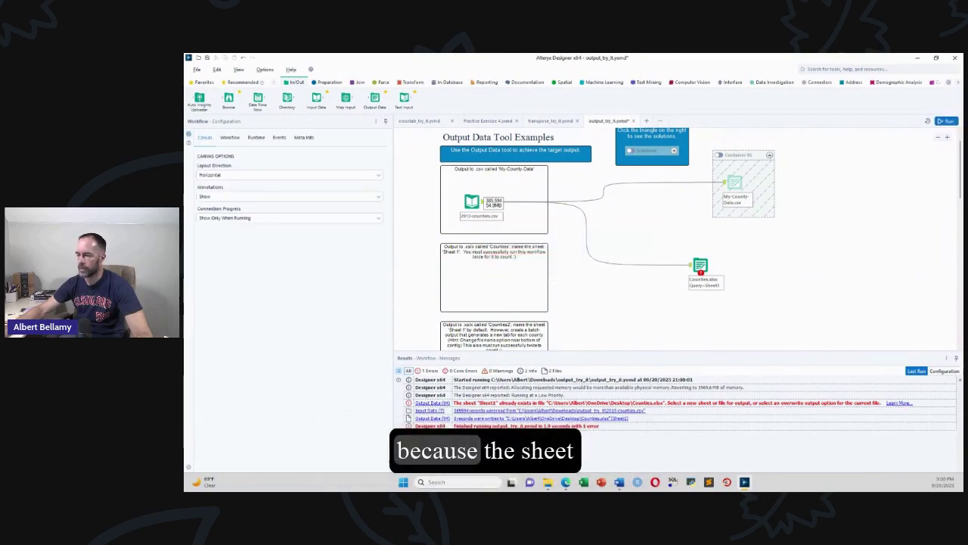
{"action": "left_click", "coordinate": [700, 265]}
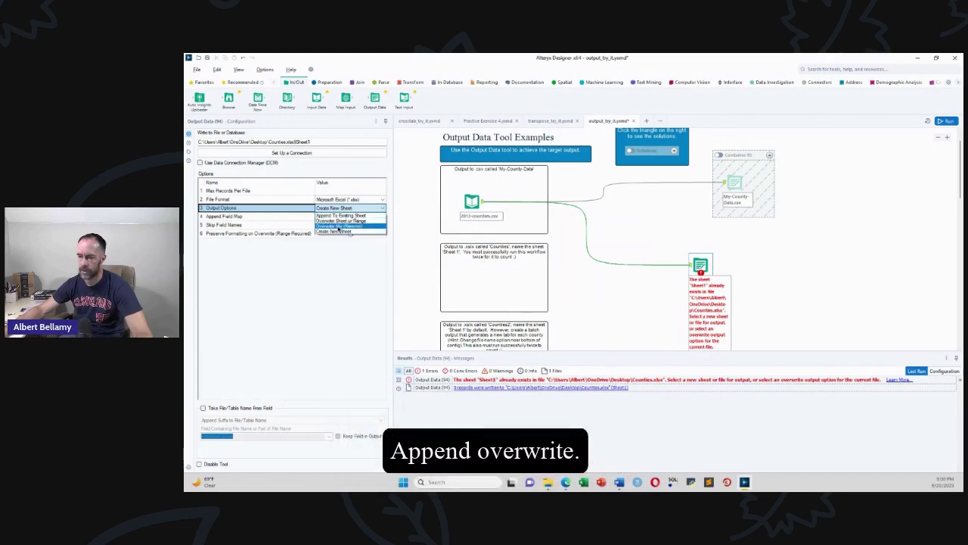
{"action": "left_click", "coordinate": [341, 221]}
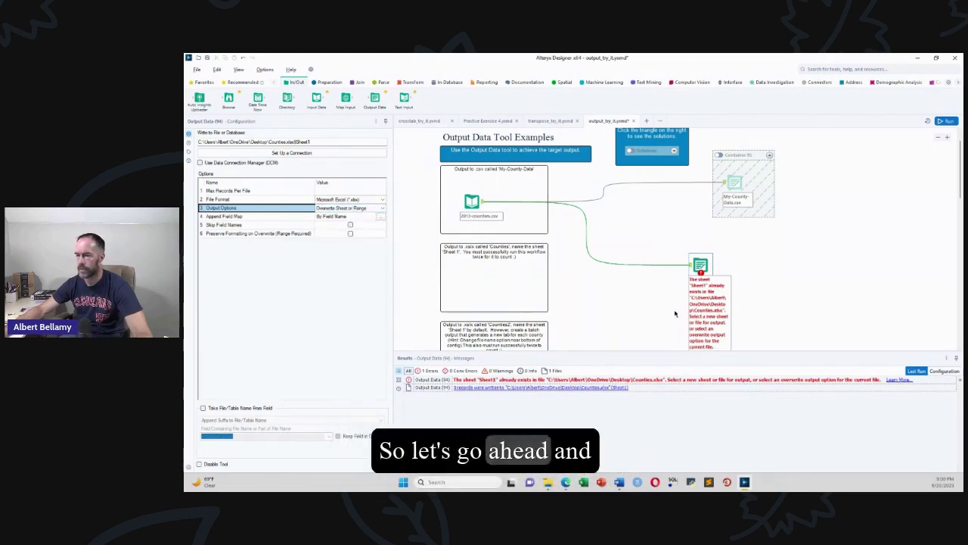
{"action": "left_click", "coordinate": [776, 281]}
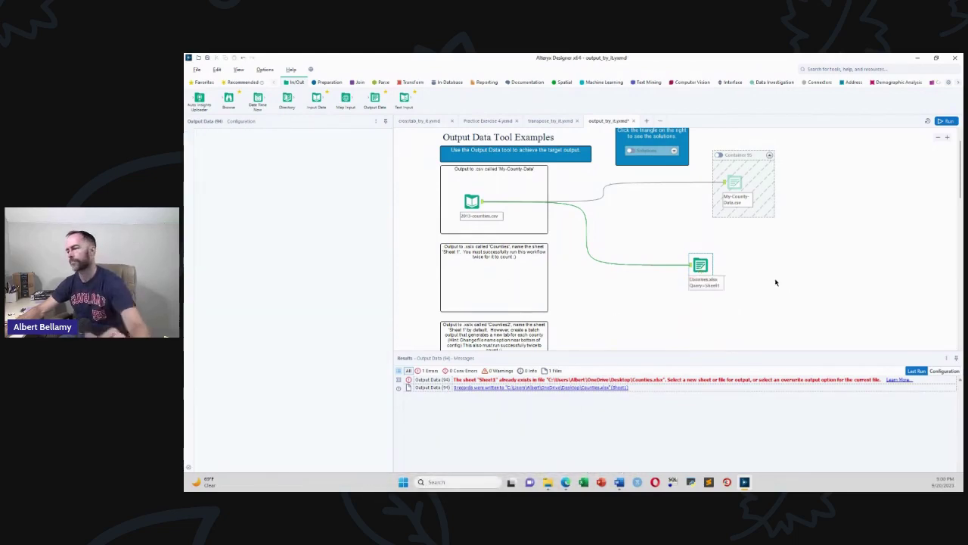
{"action": "key", "text": "ctrl+r"}
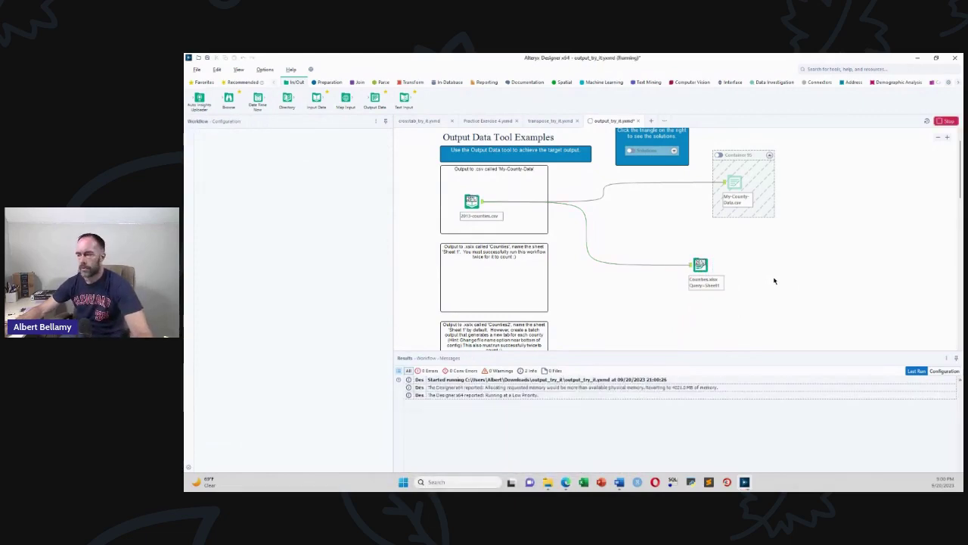
- Dismiss the run-finished message and move the Counties.xlsx output into the solutions container
{"action": "left_click", "coordinate": [707, 286]}
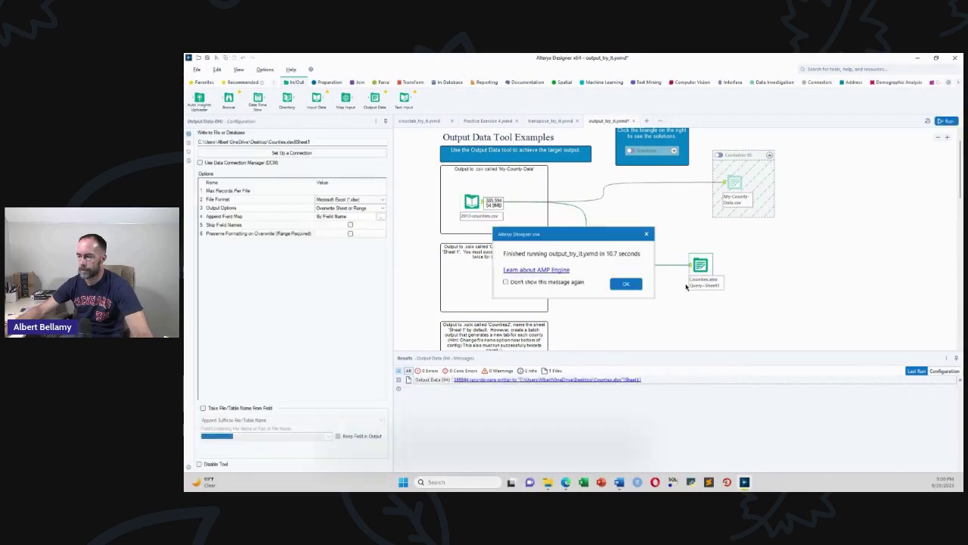
{"action": "left_click", "coordinate": [626, 283]}
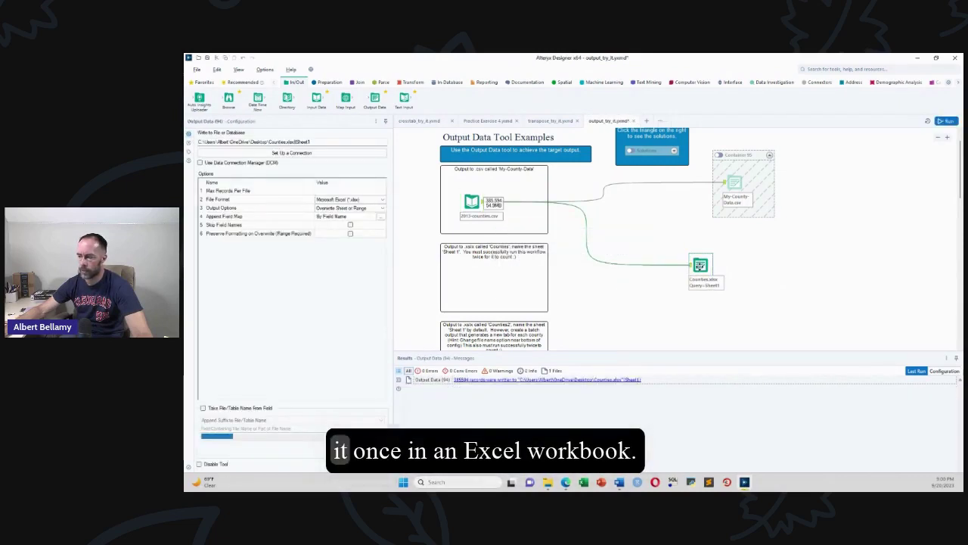
{"action": "left_click_drag", "start_coordinate": [700, 265], "coordinate": [764, 203]}
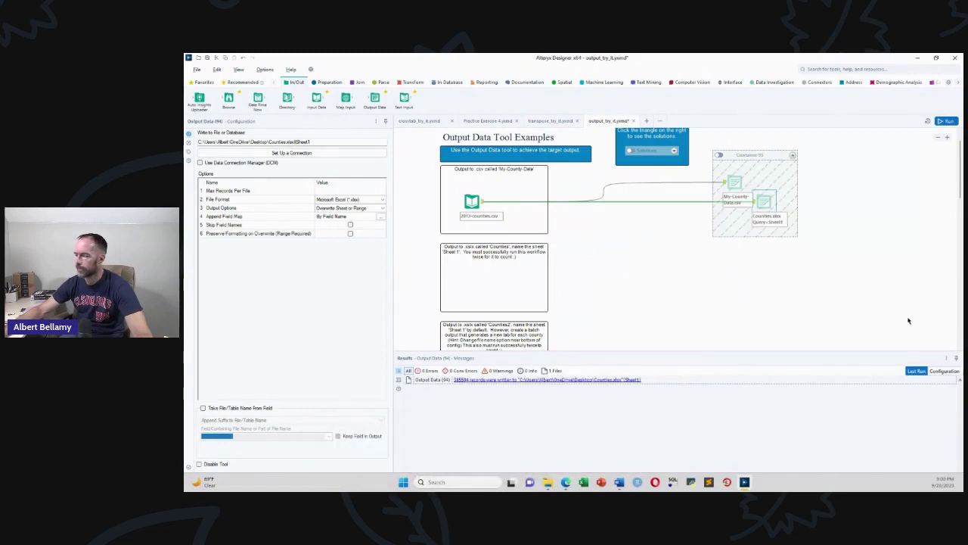
{"action": "left_click_drag", "start_coordinate": [961, 194], "coordinate": [961, 210]}
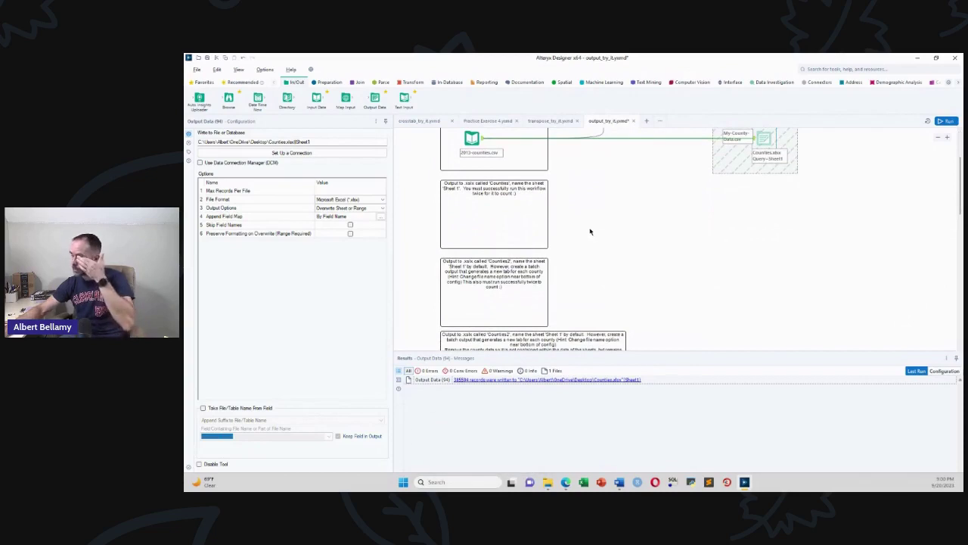
- Move the completed Counties exercise note to the top right of the canvas
{"action": "left_click_drag", "start_coordinate": [499, 217], "coordinate": [886, 198]}
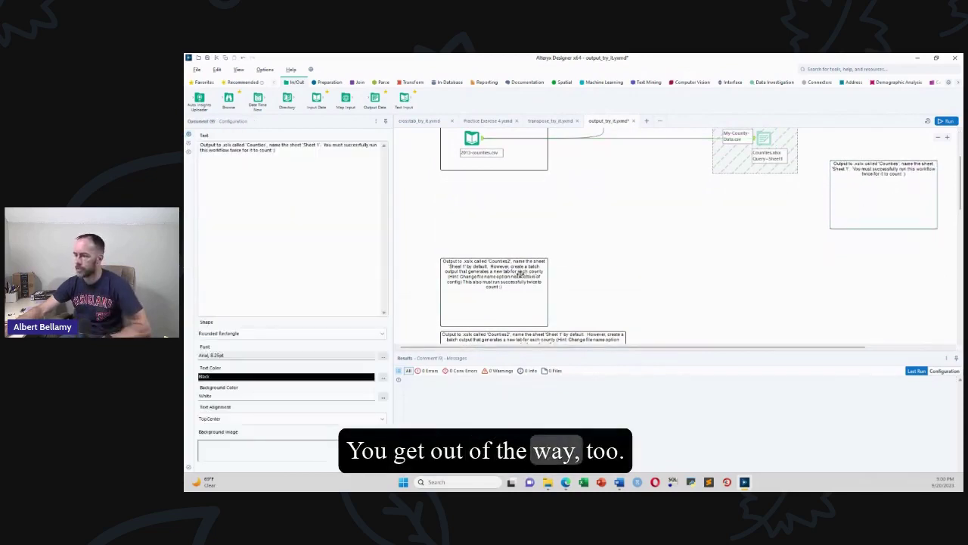
{"action": "left_click_drag", "start_coordinate": [518, 267], "coordinate": [545, 206]}
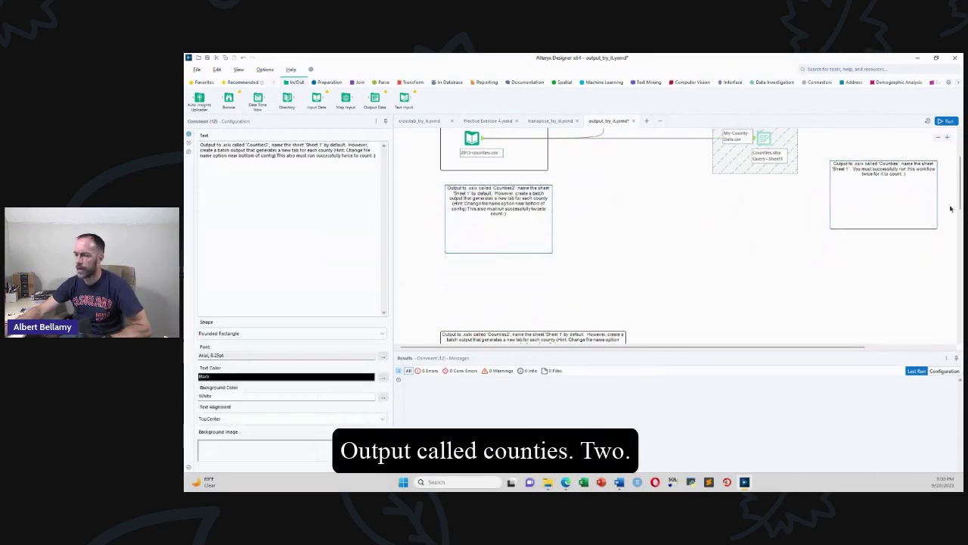
{"action": "scroll", "coordinate": [523, 290], "scroll_direction": "up", "scroll_amount": 1}
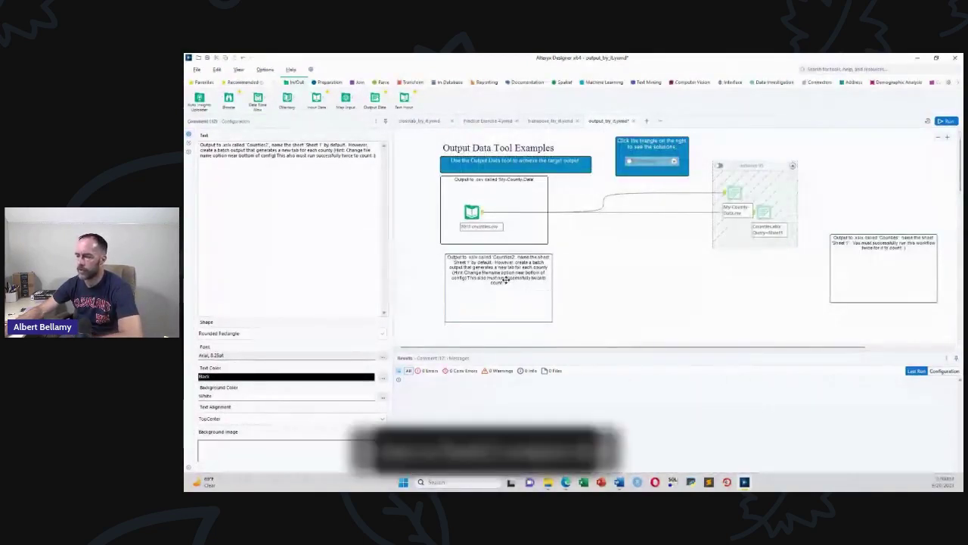
- Place a new Output Data tool beside the Counties2 note, fed by 2013-counties.csv
{"action": "left_click_drag", "start_coordinate": [507, 288], "coordinate": [503, 286]}
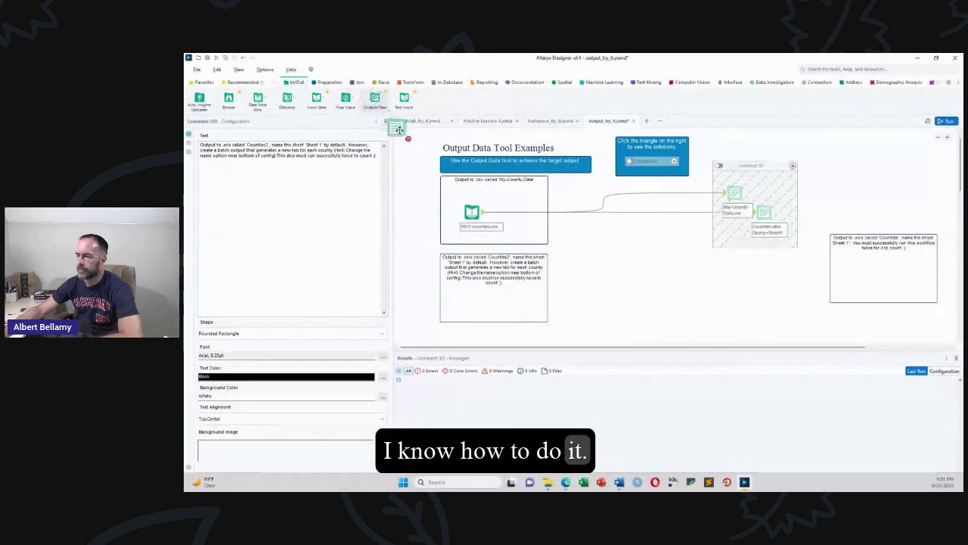
{"action": "left_click_drag", "start_coordinate": [619, 281], "coordinate": [605, 274]}
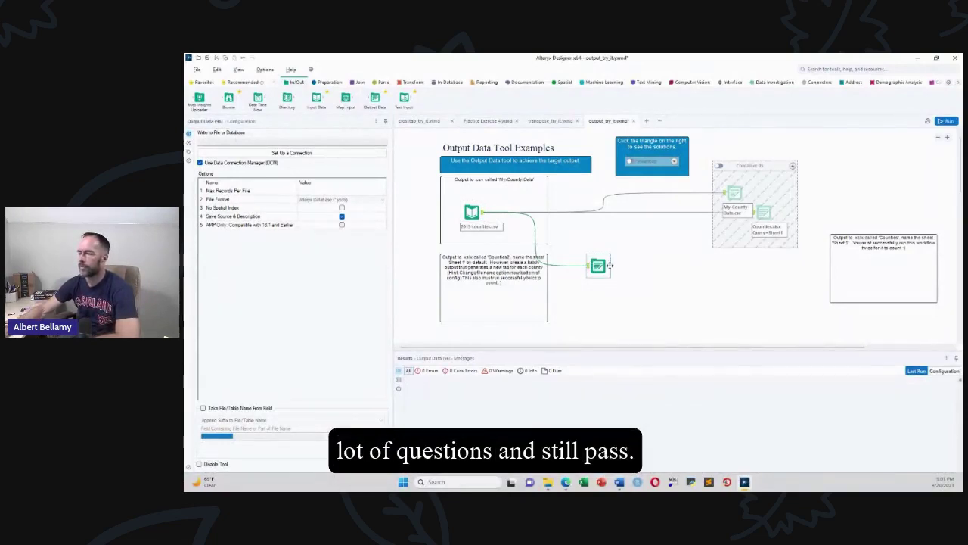
{"action": "left_click_drag", "start_coordinate": [596, 270], "coordinate": [619, 258]}
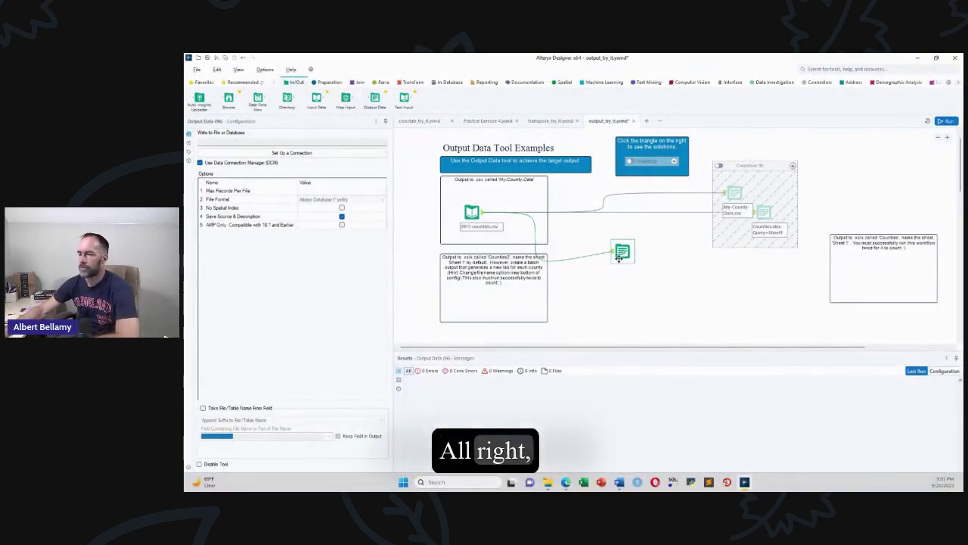
- Set the new output to write to Counties2.xlsx on the Desktop, Sheet1
{"action": "left_click", "coordinate": [306, 153]}
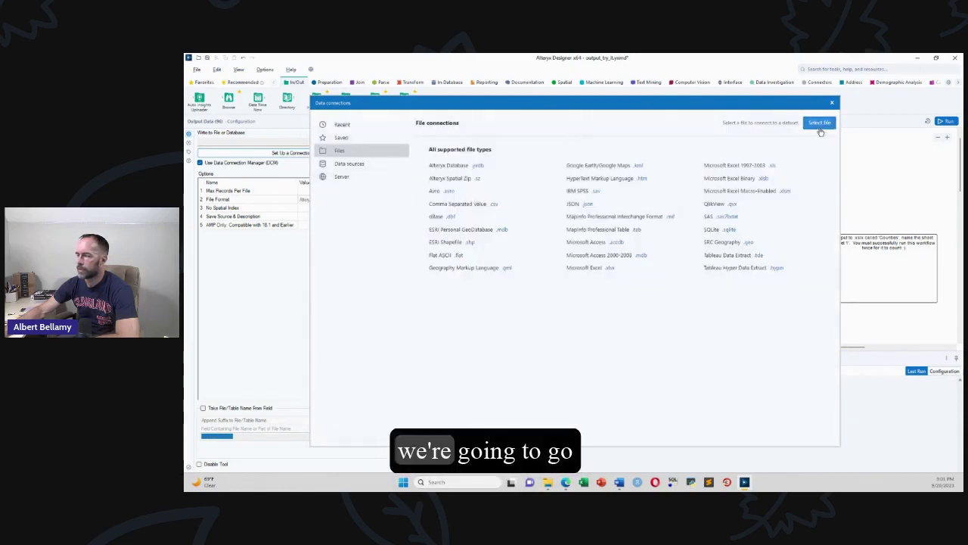
{"action": "left_click", "coordinate": [821, 126]}
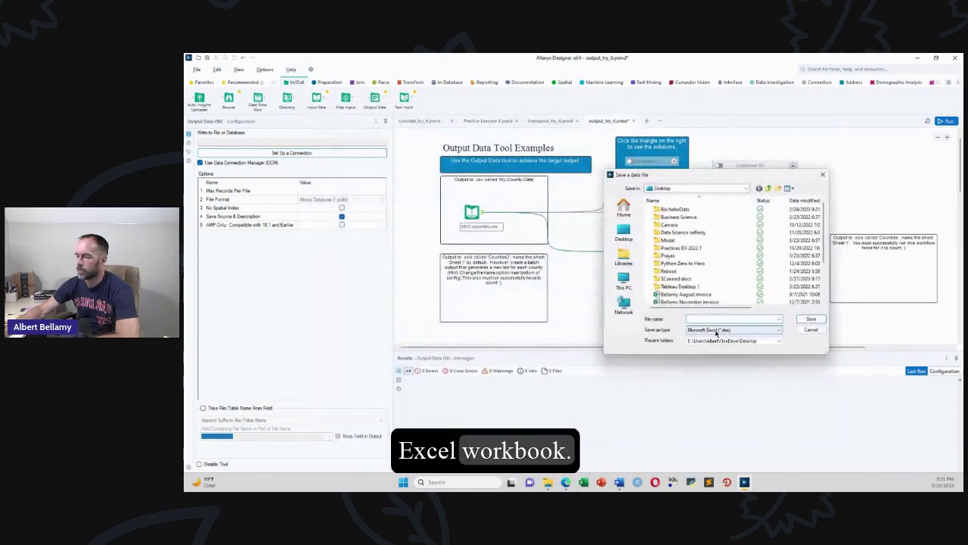
{"action": "type", "text": "Co"}
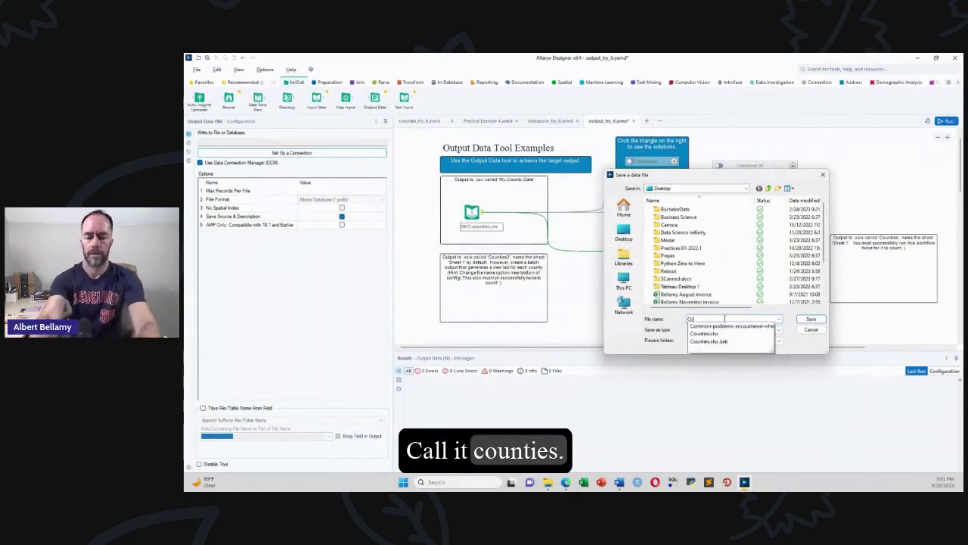
{"action": "type", "text": "unties2"}
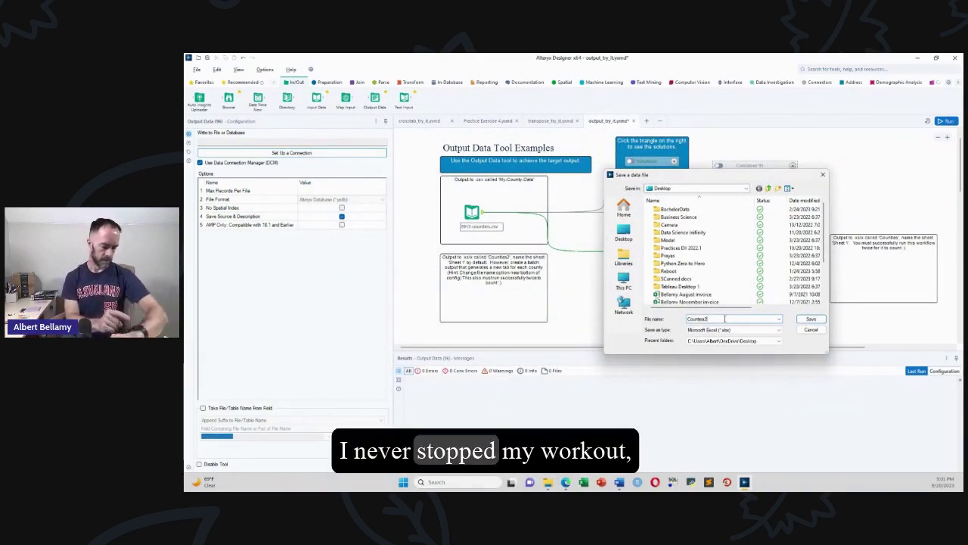
{"action": "left_click", "coordinate": [810, 319]}
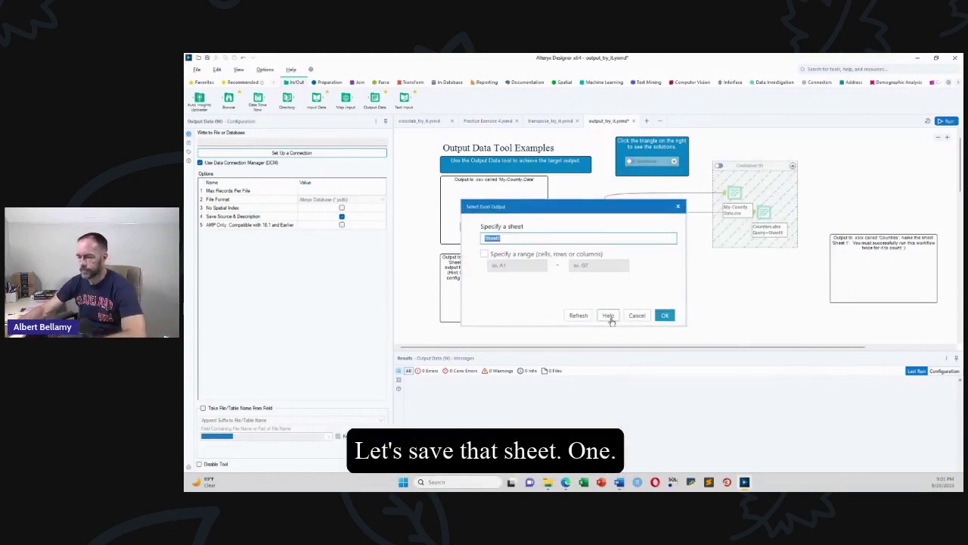
{"action": "left_click", "coordinate": [669, 318]}
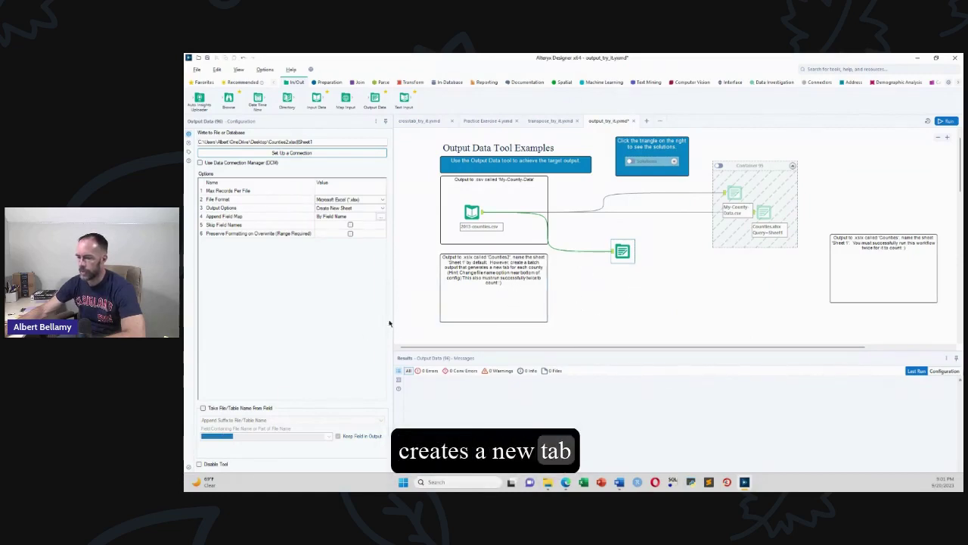
- Name the Counties2 output files from the Agency field and set it to Overwrite Sheet or Range
{"action": "left_click", "coordinate": [203, 408]}
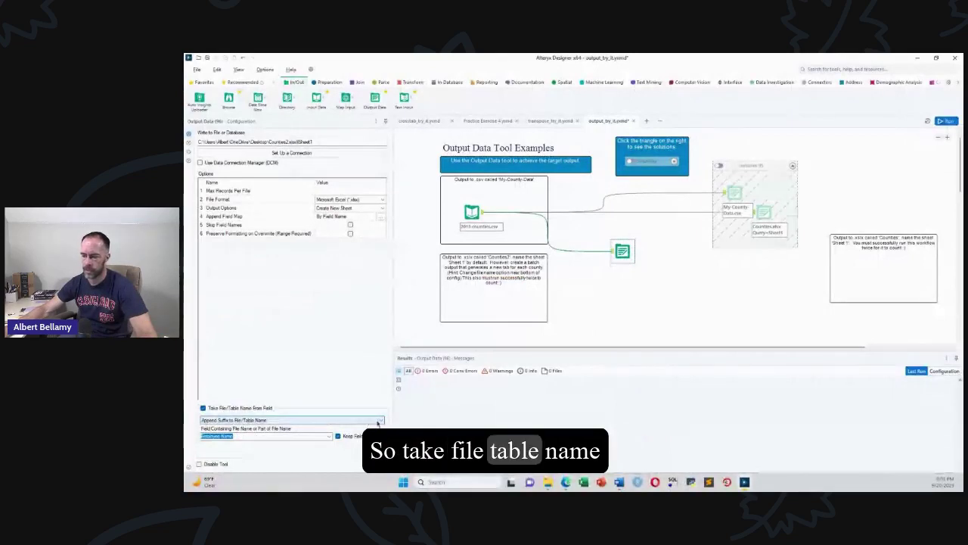
{"action": "left_click", "coordinate": [381, 422]}
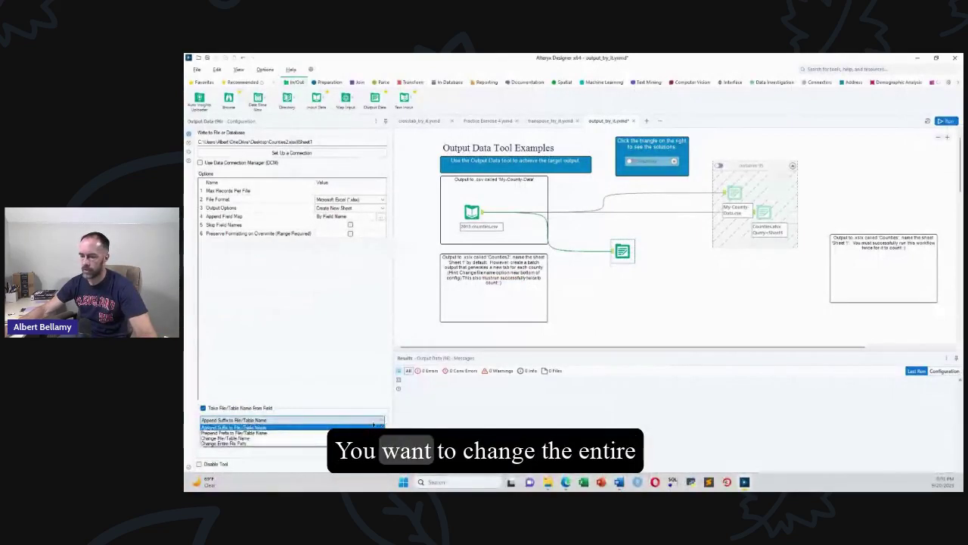
{"action": "left_click", "coordinate": [231, 438]}
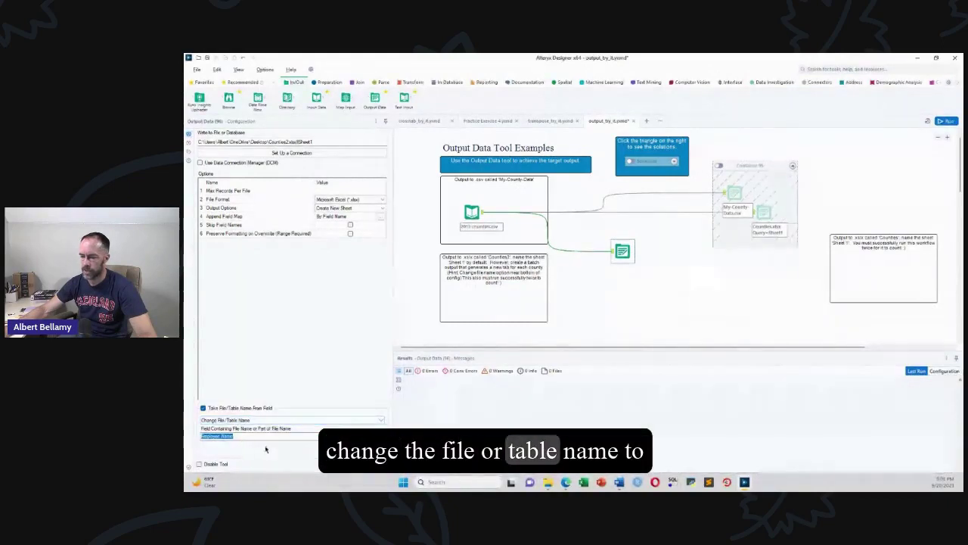
{"action": "left_click", "coordinate": [327, 437]}
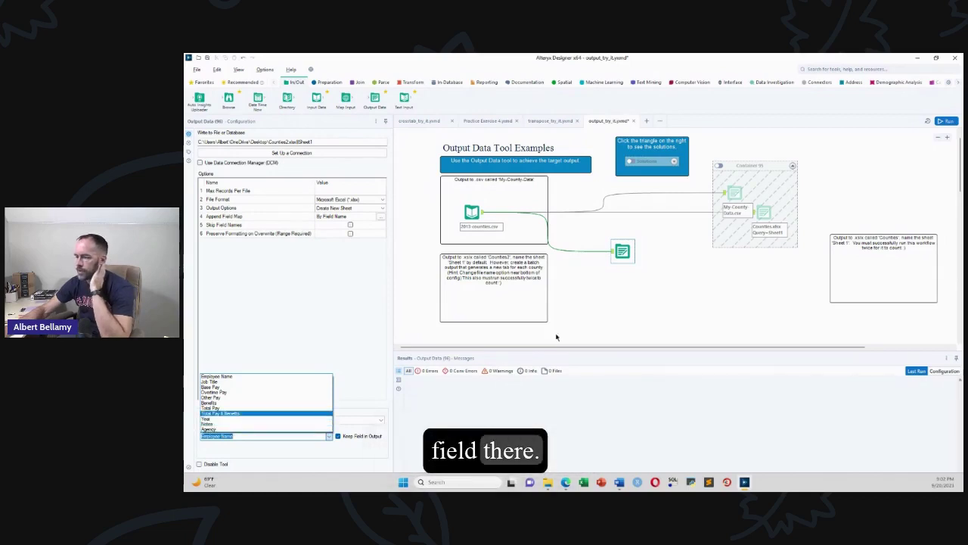
{"action": "left_click", "coordinate": [589, 324]}
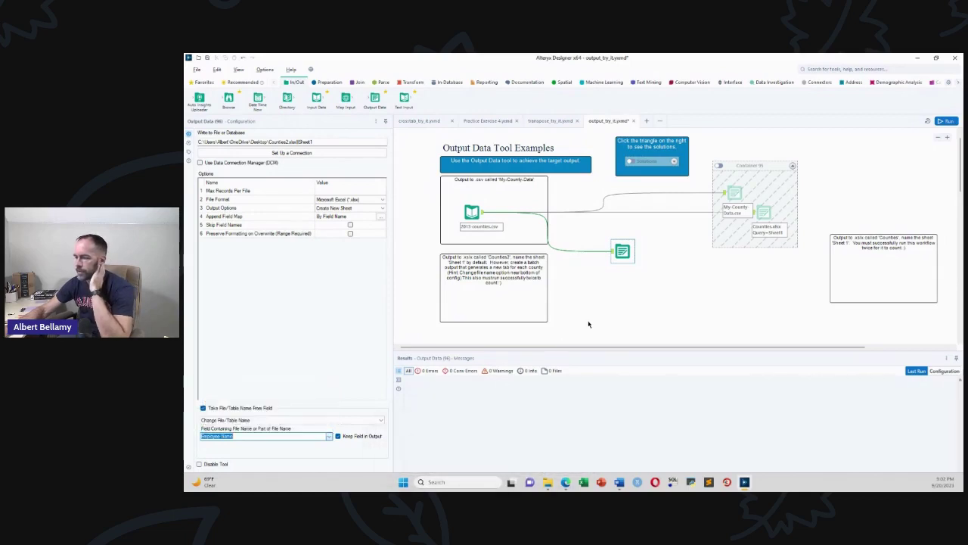
{"action": "left_click", "coordinate": [483, 214]}
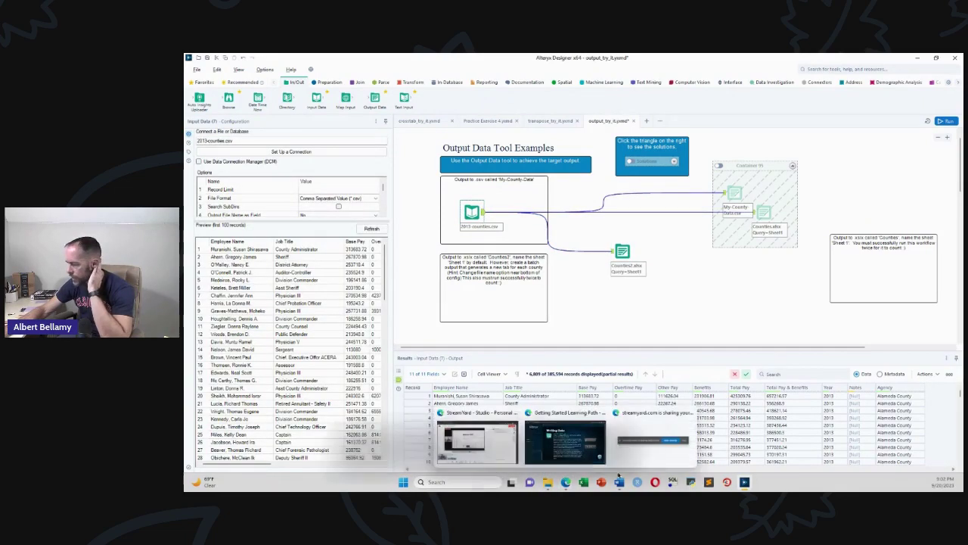
{"action": "left_click", "coordinate": [622, 253]}
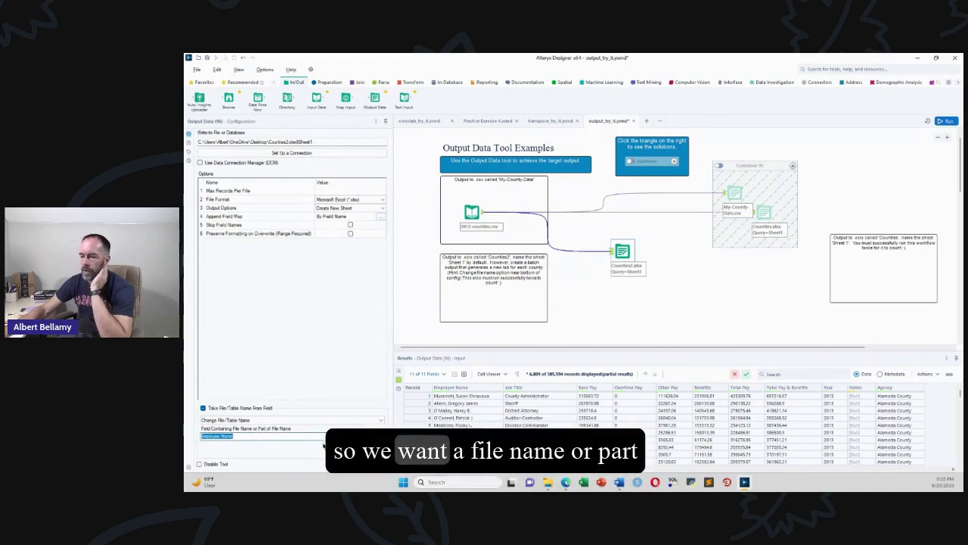
{"action": "left_click", "coordinate": [329, 436]}
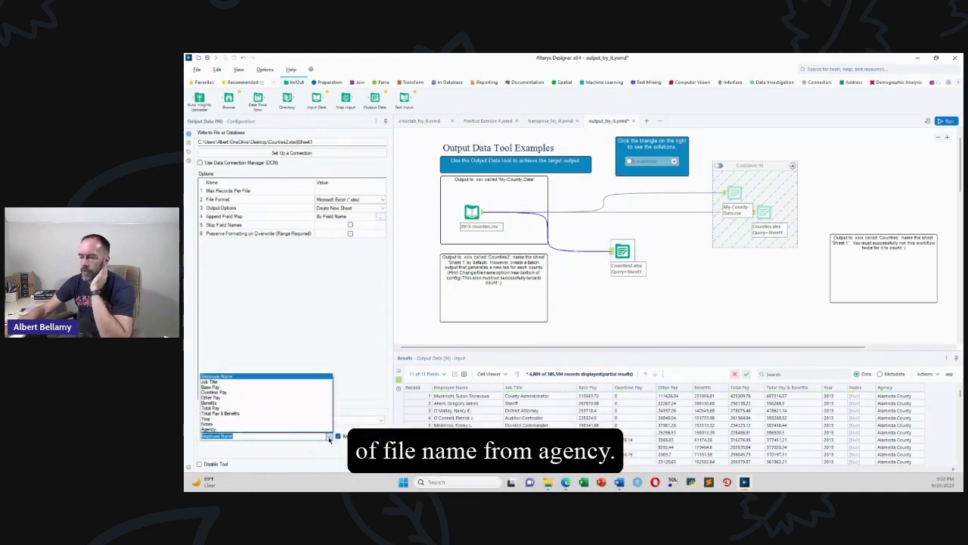
{"action": "left_click", "coordinate": [252, 430]}
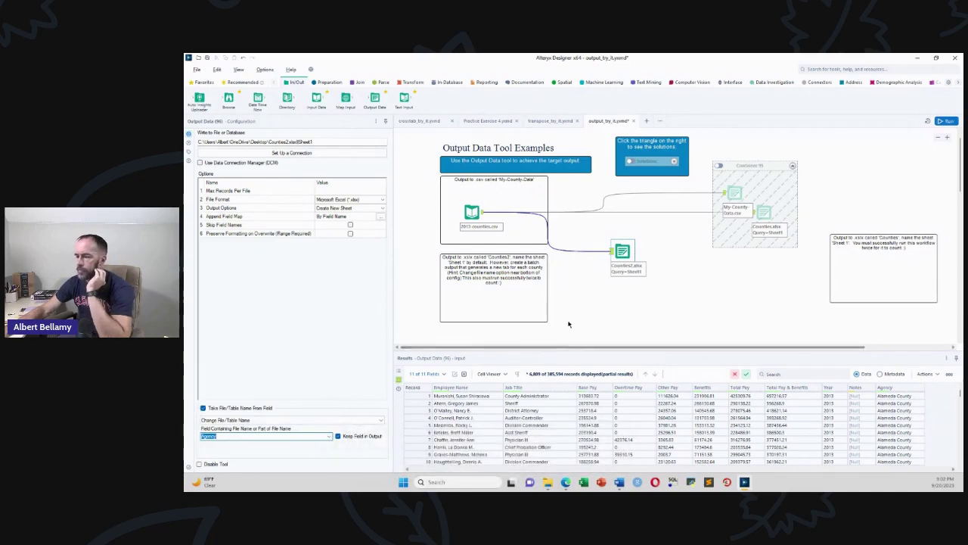
{"action": "left_click", "coordinate": [355, 208]}
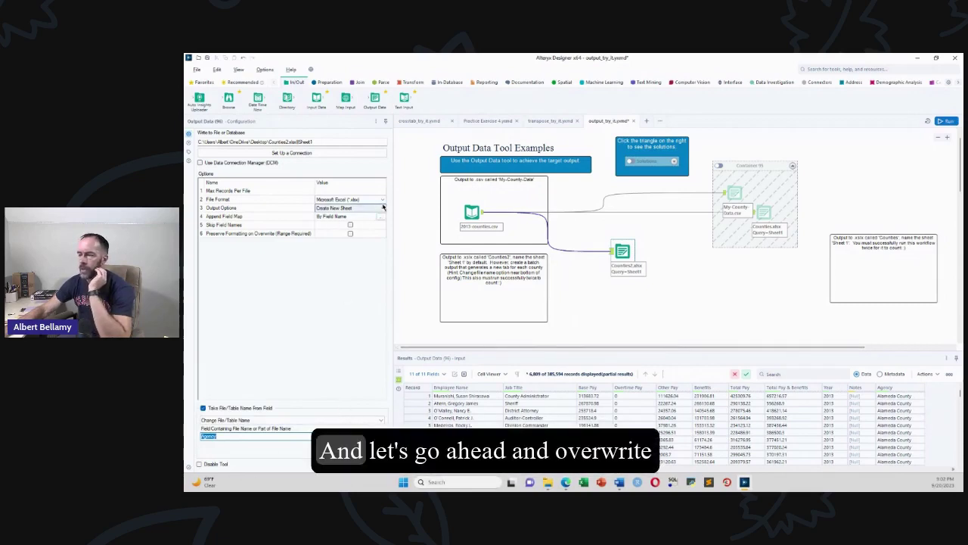
{"action": "left_click", "coordinate": [382, 208]}
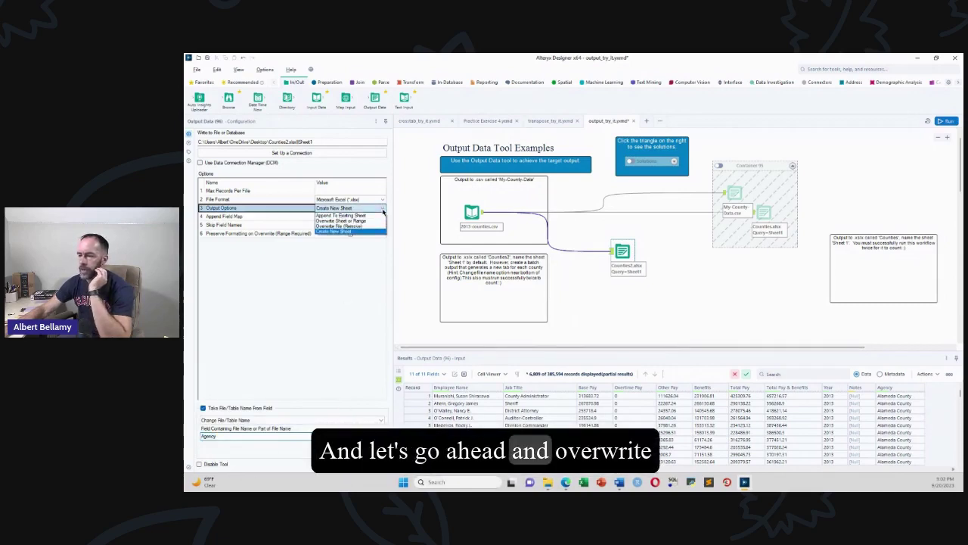
{"action": "left_click", "coordinate": [367, 221]}
- Run the workflow with Ctrl+R to write the per-agency Counties2 output
{"action": "left_click", "coordinate": [615, 325]}
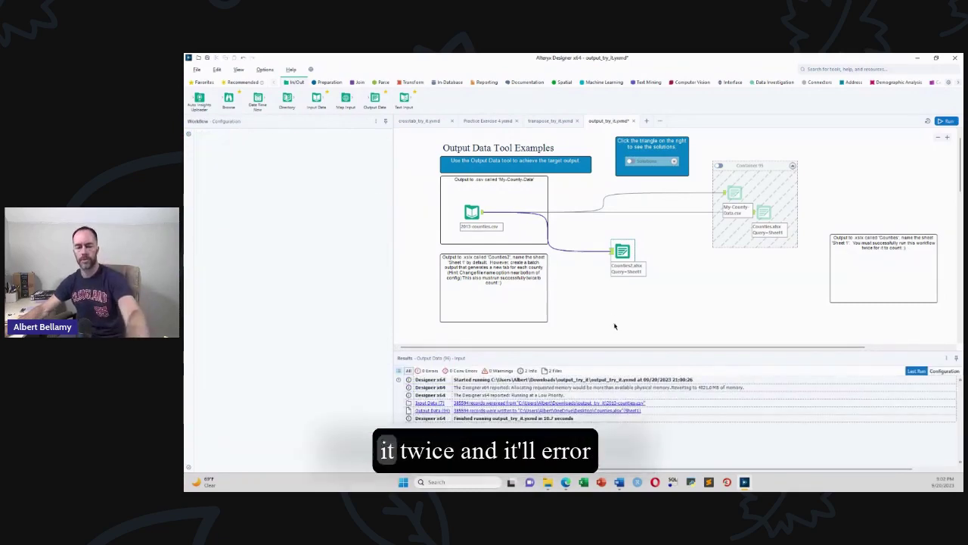
{"action": "key", "text": "ctrl+r"}
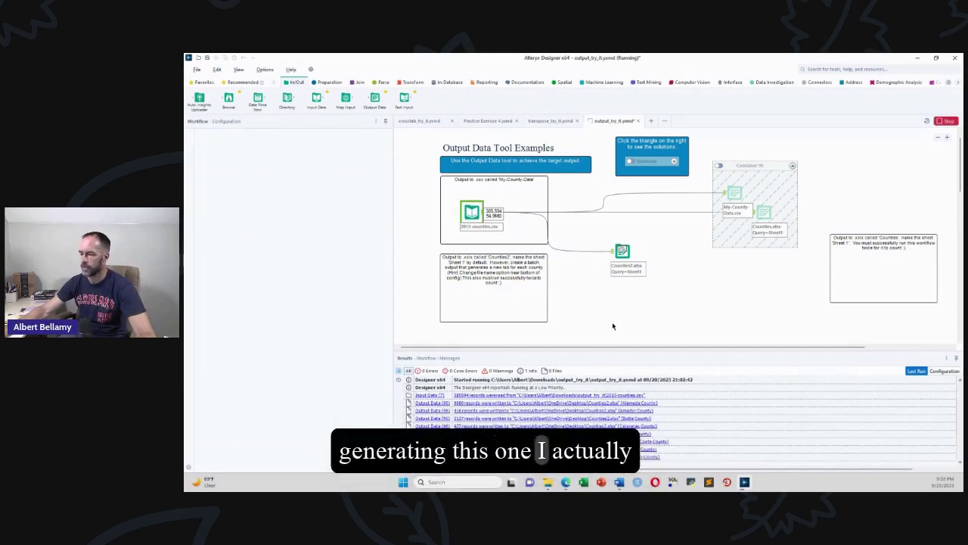
{"action": "scroll", "coordinate": [594, 418], "scroll_direction": "down", "scroll_amount": 2}
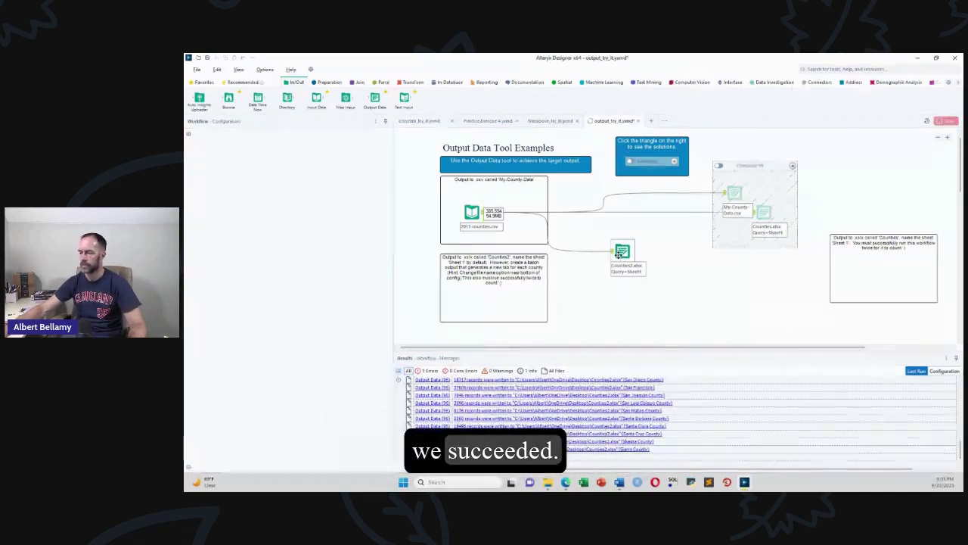
- Move the Counties2 output into the solutions container and its instruction note aside
{"action": "left_click_drag", "start_coordinate": [621, 252], "coordinate": [739, 227]}
{"action": "left_click", "coordinate": [719, 237]}
{"action": "left_click_drag", "start_coordinate": [512, 269], "coordinate": [758, 294]}
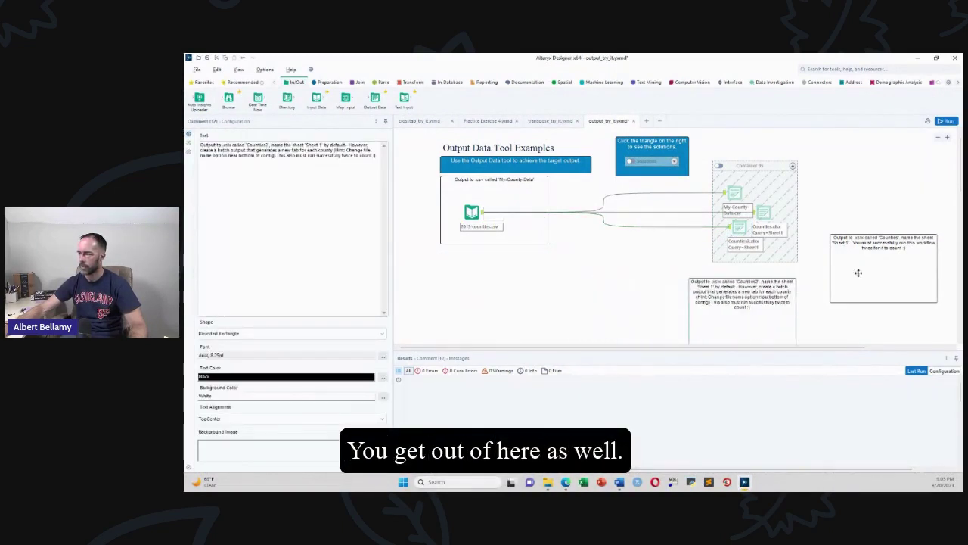
- Delete the finished Counties2 and Counties notes and move the next exercise note under the input
{"action": "scroll", "coordinate": [962, 182], "scroll_direction": "down", "scroll_amount": 3}
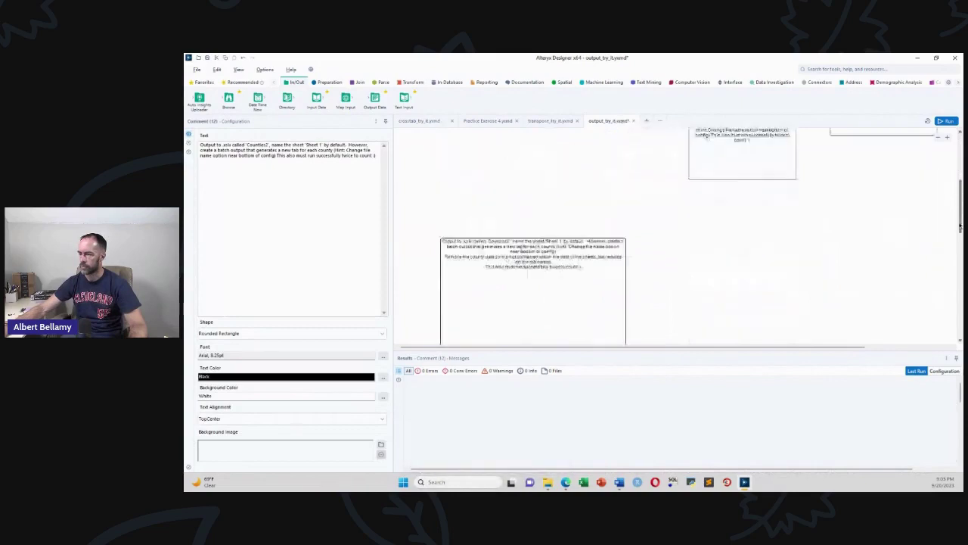
{"action": "left_click_drag", "start_coordinate": [634, 270], "coordinate": [571, 152]}
{"action": "scroll", "coordinate": [577, 190], "scroll_direction": "up", "scroll_amount": 3}
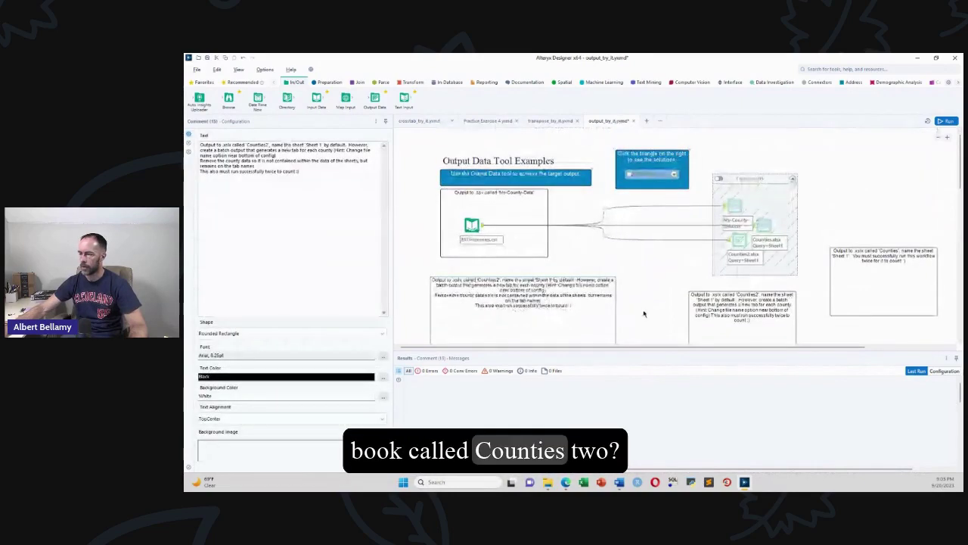
{"action": "left_click", "coordinate": [813, 303]}
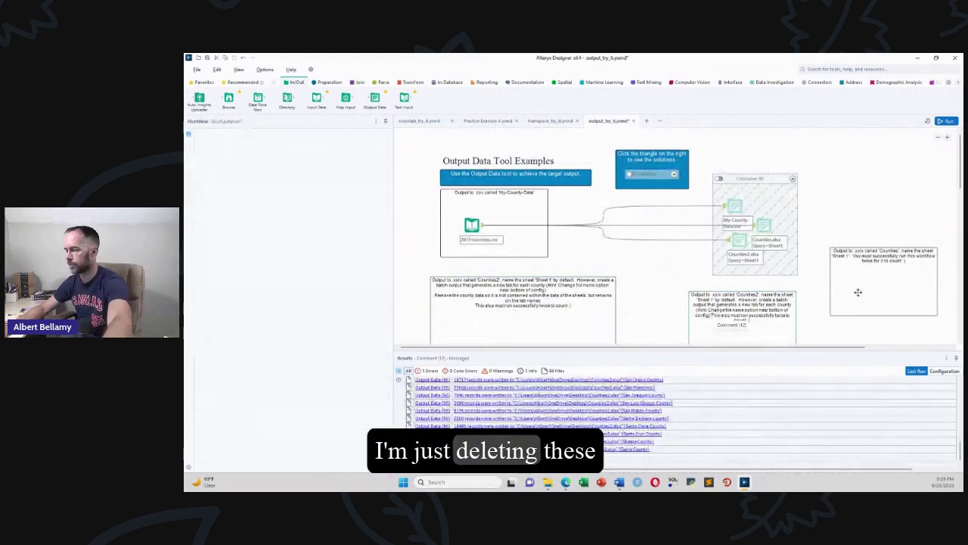
{"action": "key", "text": "Delete"}
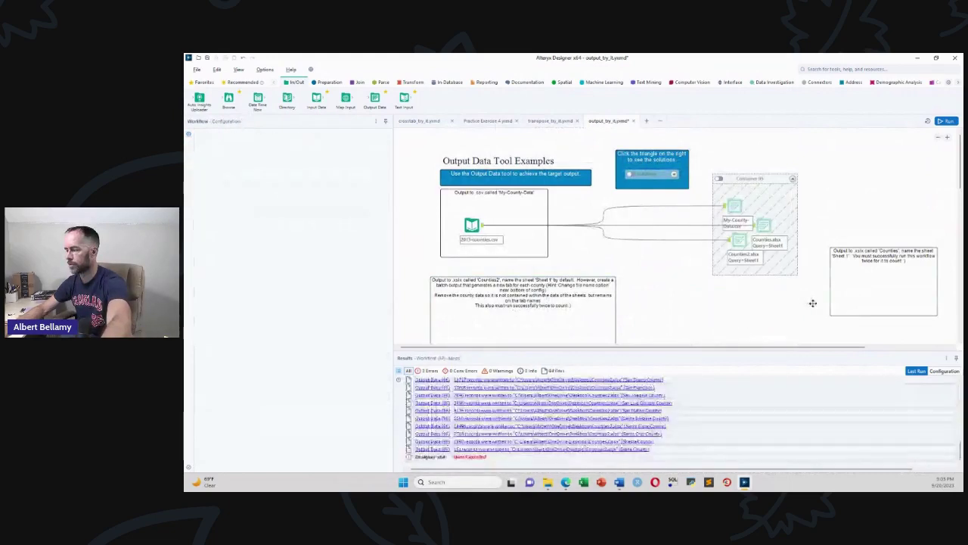
{"action": "key", "text": "Delete"}
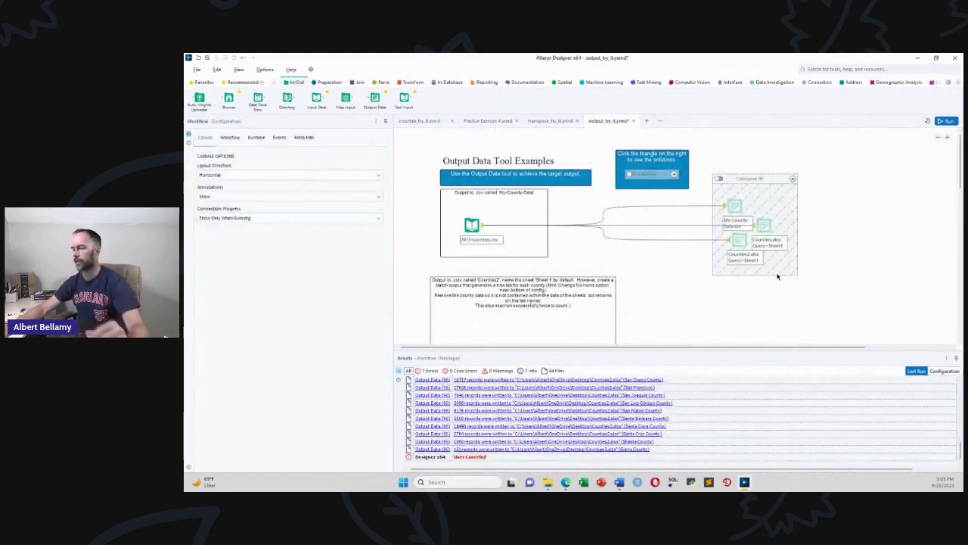
{"action": "left_click_drag", "start_coordinate": [504, 293], "coordinate": [494, 288]}
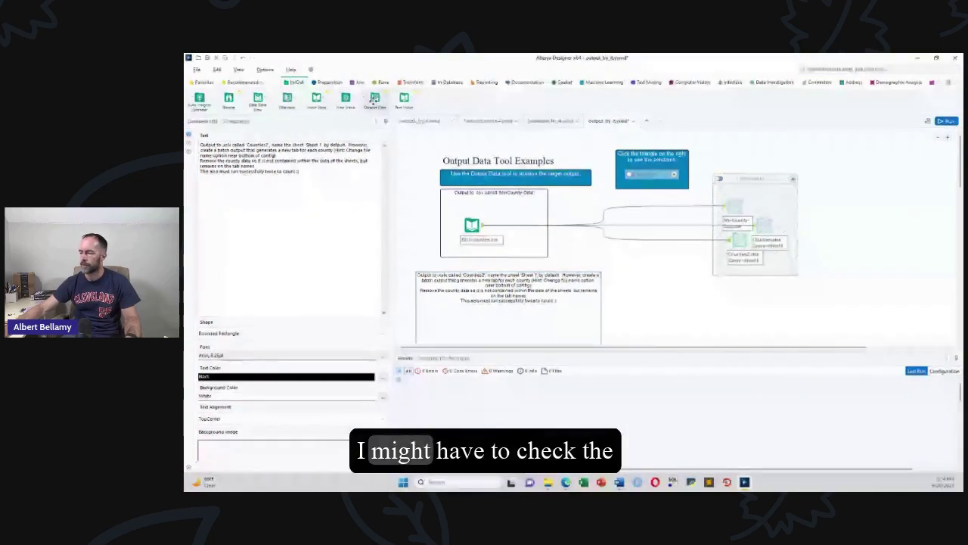
- Add a new Output Data tool connected to 2013-counties.csv and run the workflow
{"action": "left_click_drag", "start_coordinate": [374, 97], "coordinate": [641, 287]}
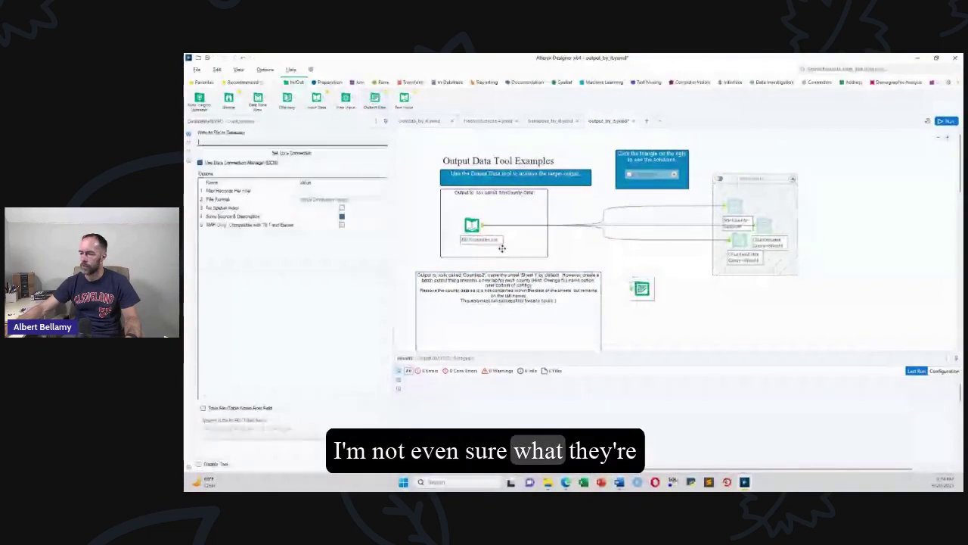
{"action": "left_click_drag", "start_coordinate": [482, 225], "coordinate": [636, 291]}
{"action": "key", "text": "ctrl+r"}
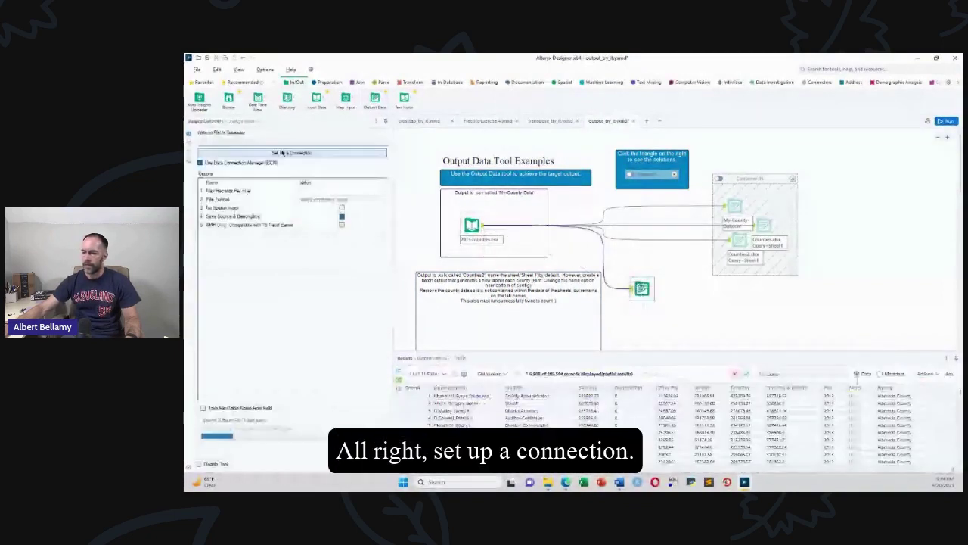
- Set the new output to write to Counties3.xlsx, Sheet1
{"action": "left_click", "coordinate": [290, 153]}
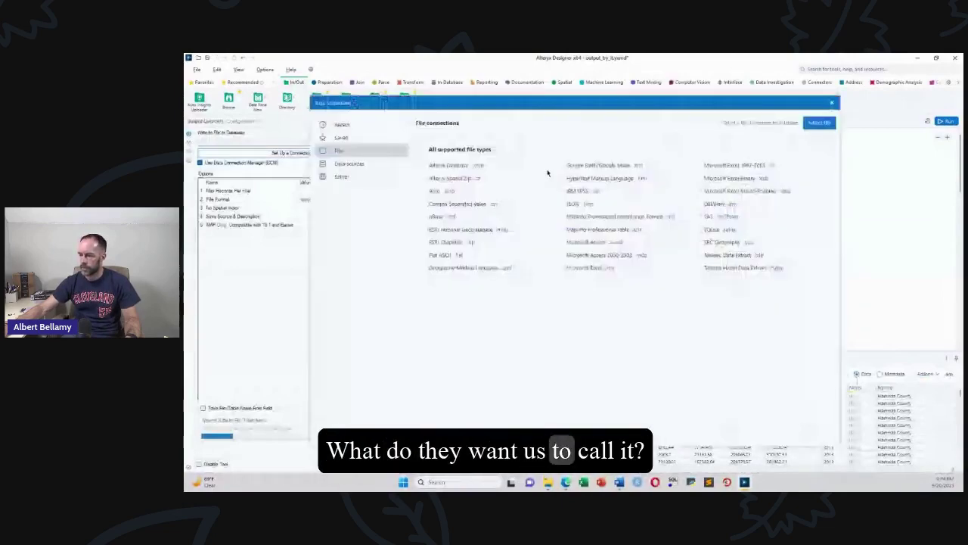
{"action": "left_click_drag", "start_coordinate": [554, 102], "coordinate": [522, 122]}
{"action": "key", "text": "Escape"}
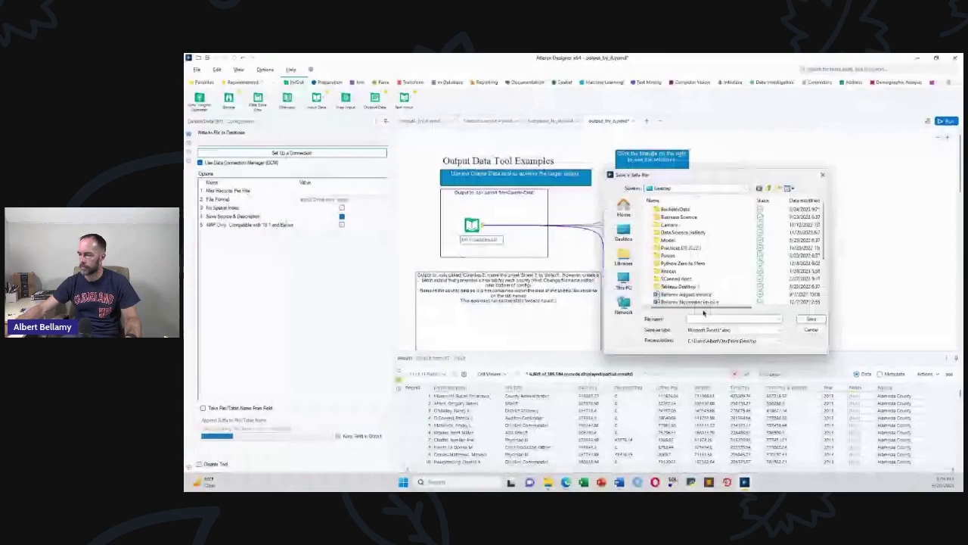
{"action": "type", "text": "Counties"}
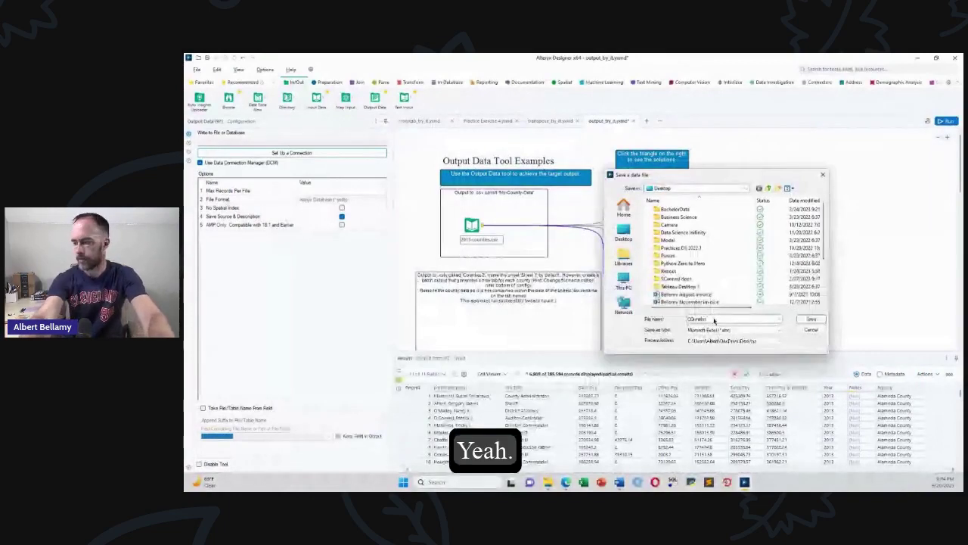
{"action": "key", "text": "BackSpace"}
{"action": "key", "text": "BackSpace"}
{"action": "key", "text": "BackSpace"}
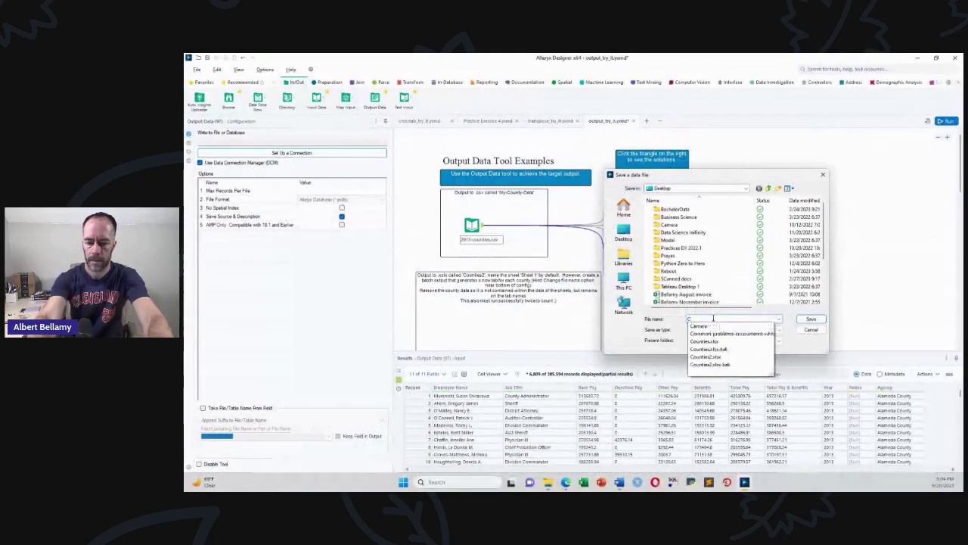
{"action": "type", "text": "unties3"}
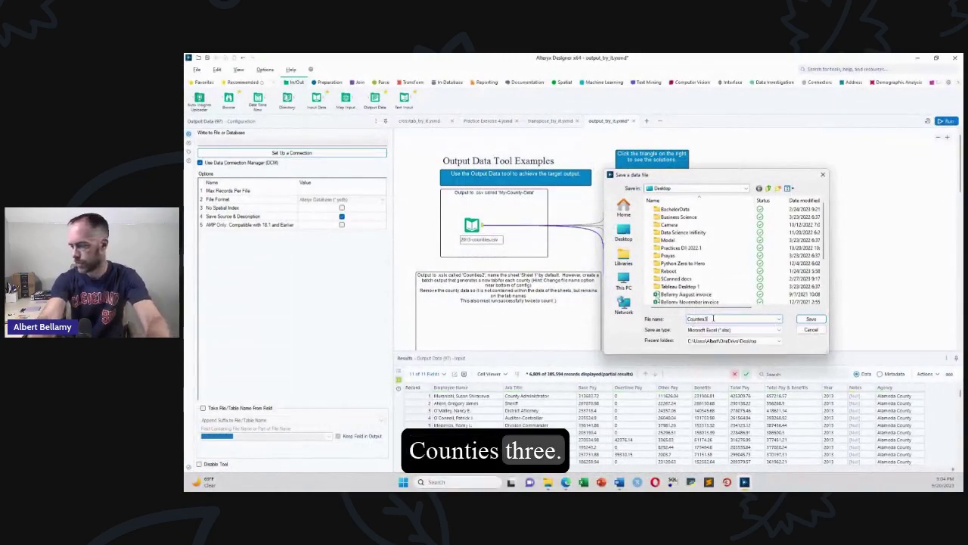
{"action": "key", "text": "Return"}
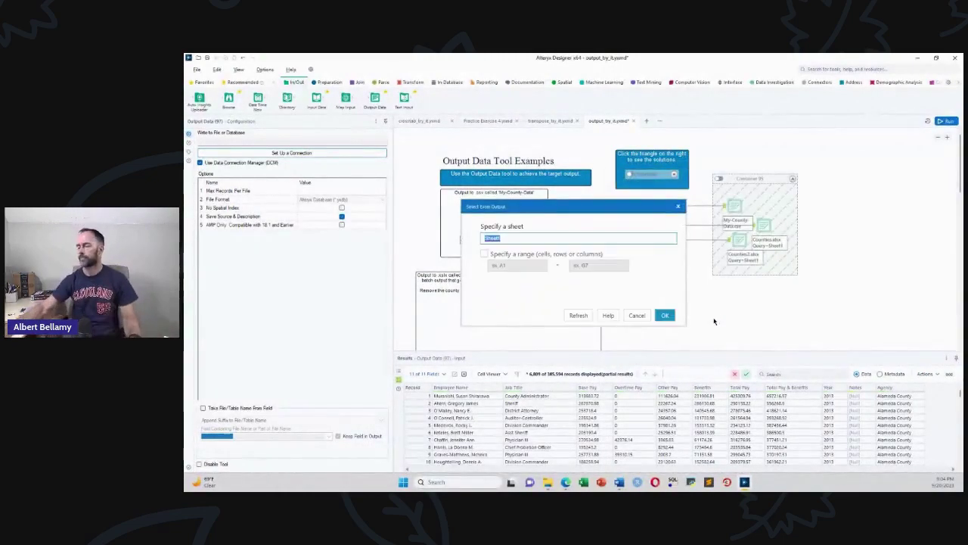
{"action": "left_click", "coordinate": [665, 317]}
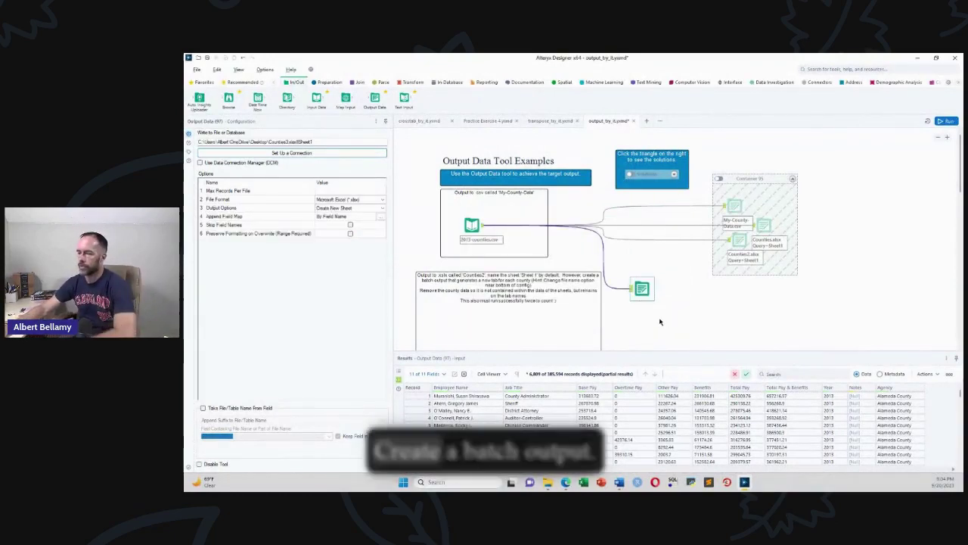
- Make the Counties3 output change its file/table name from the Agency field
{"action": "left_click", "coordinate": [203, 408]}
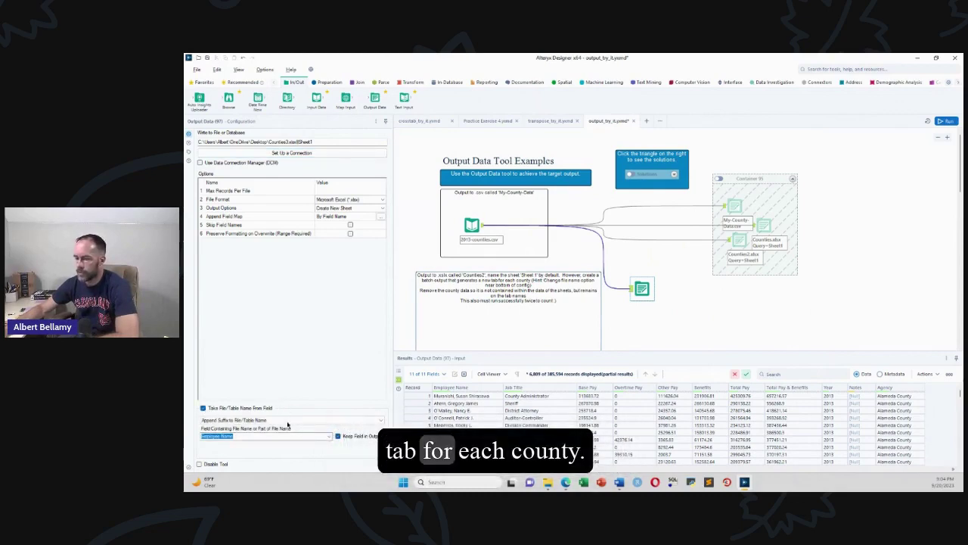
{"action": "left_click", "coordinate": [291, 420]}
{"action": "left_click", "coordinate": [257, 439]}
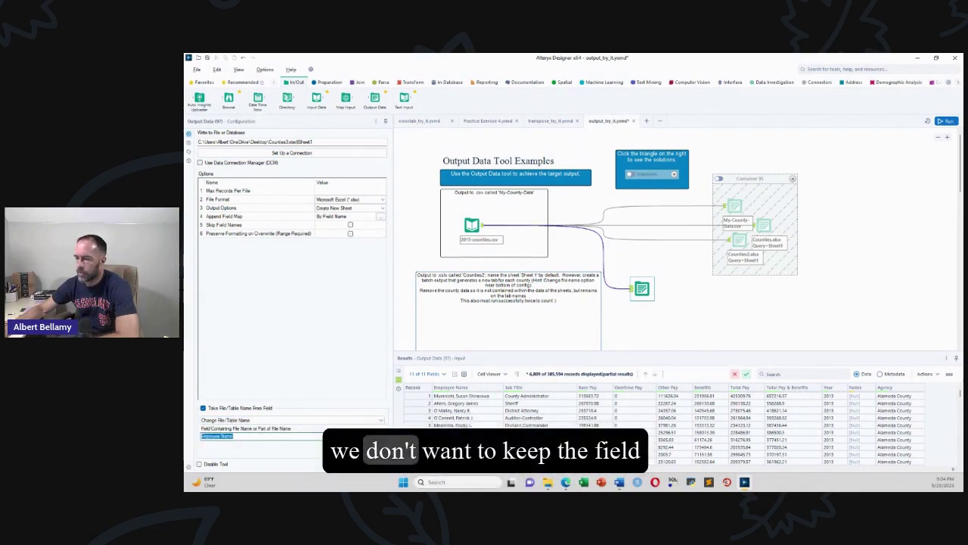
{"action": "left_click", "coordinate": [327, 437]}
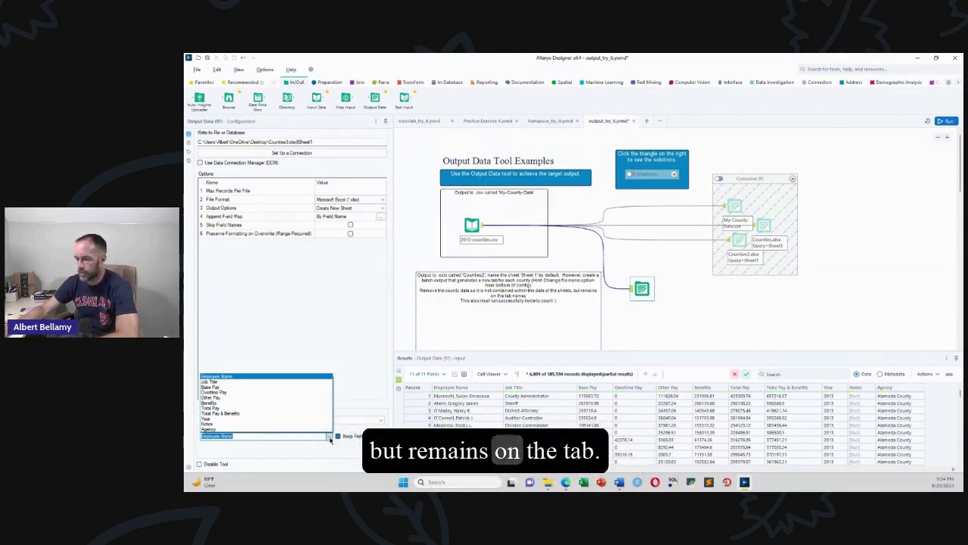
{"action": "left_click", "coordinate": [234, 432]}
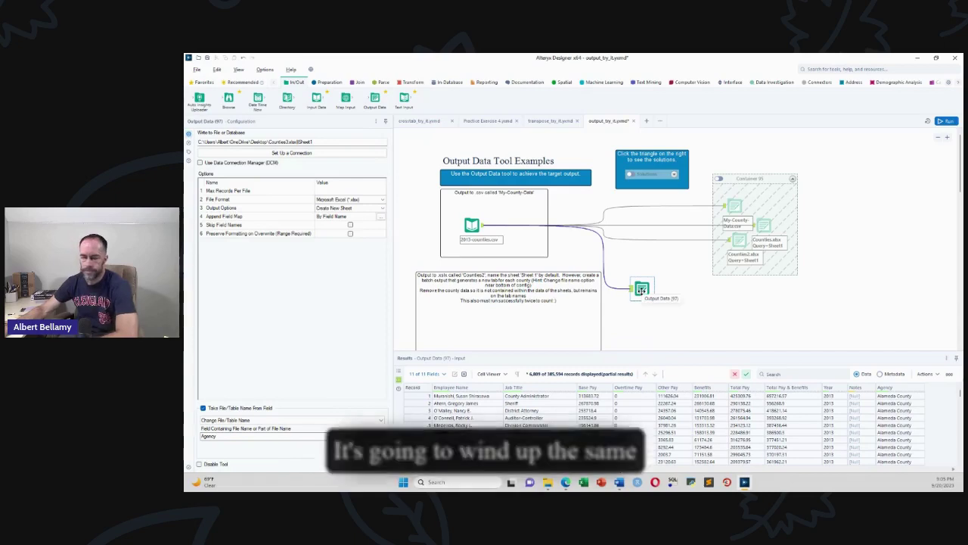
- Move the Counties3 output into the solutions container and select the next exercise note
{"action": "left_click_drag", "start_coordinate": [642, 290], "coordinate": [778, 260]}
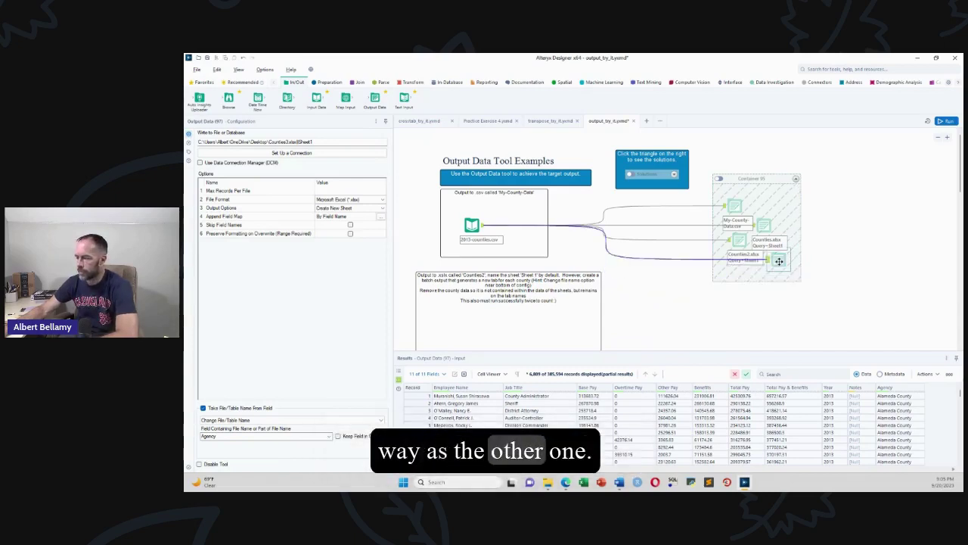
{"action": "scroll", "coordinate": [594, 295], "scroll_direction": "down", "scroll_amount": 4}
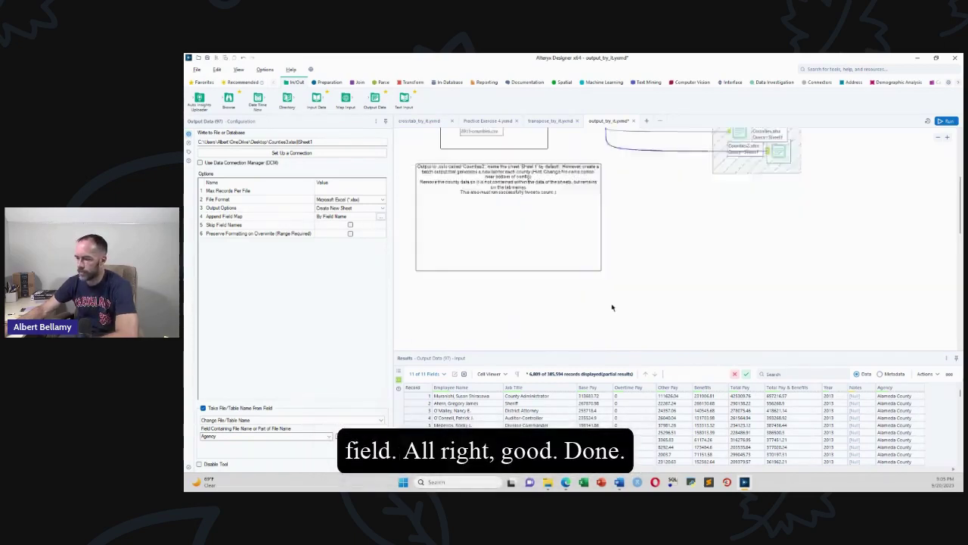
{"action": "left_click", "coordinate": [564, 171]}
- Move and shorten the relative-path My-County-Data note under the input, then show the input's configuration
{"action": "left_click", "coordinate": [569, 190]}
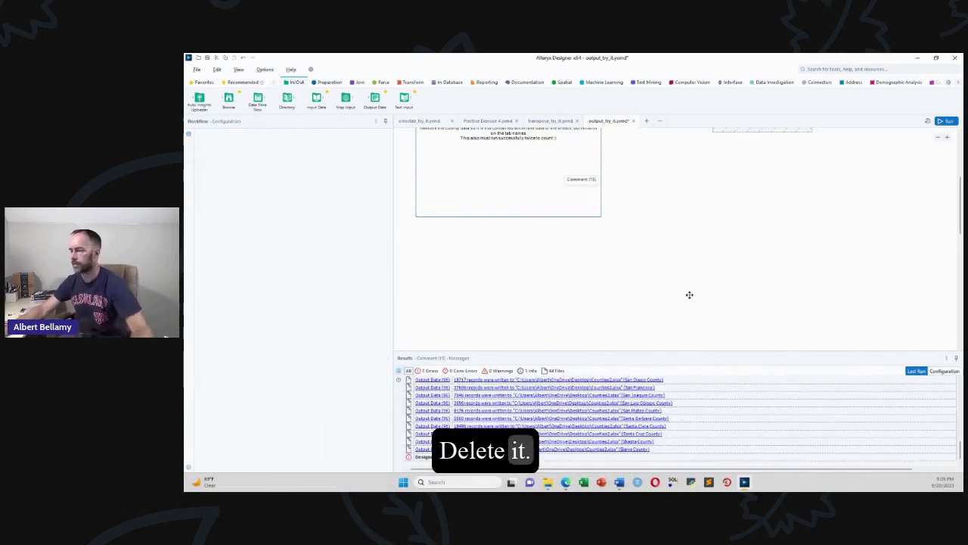
{"action": "scroll", "coordinate": [676, 287], "scroll_direction": "up", "scroll_amount": 4}
{"action": "scroll", "coordinate": [595, 233], "scroll_direction": "down", "scroll_amount": 2}
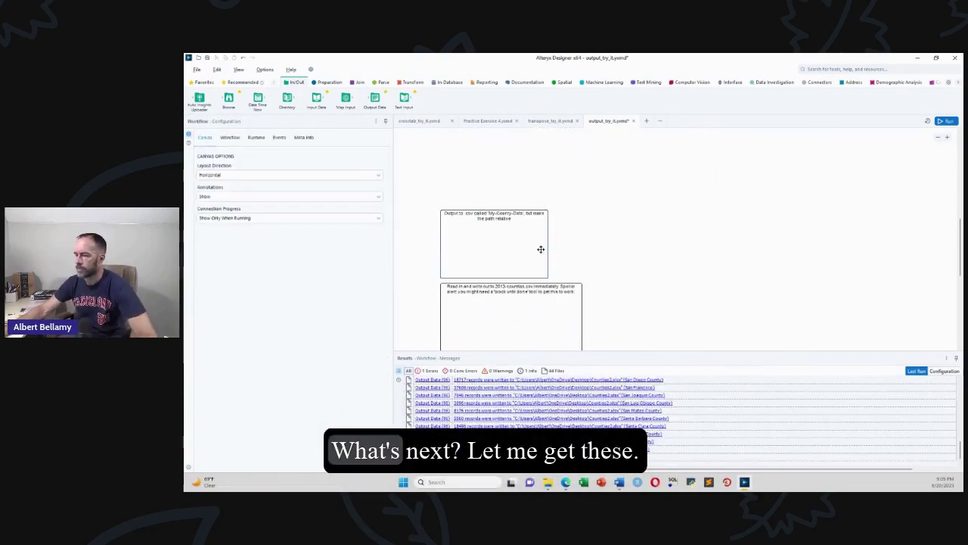
{"action": "left_click_drag", "start_coordinate": [422, 185], "coordinate": [585, 319]}
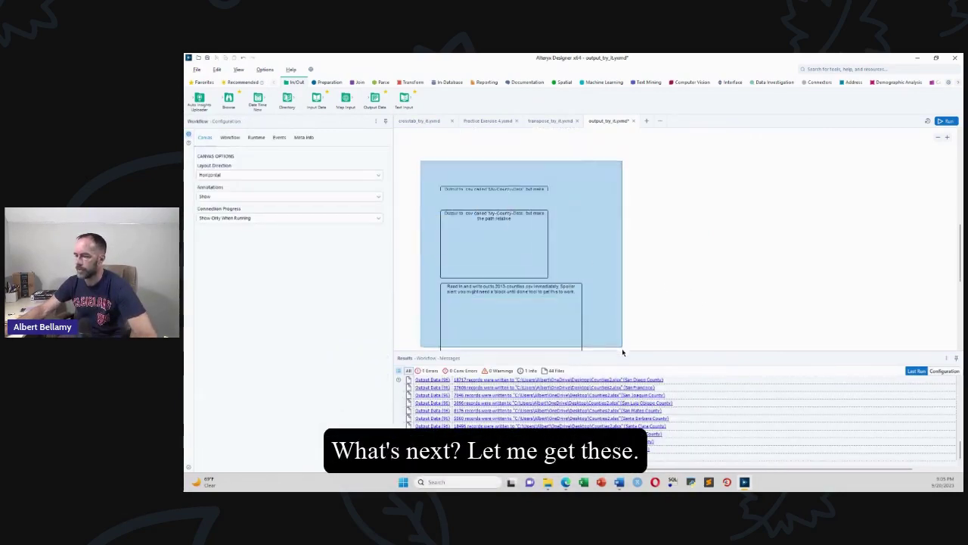
{"action": "left_click_drag", "start_coordinate": [622, 354], "coordinate": [419, 173]}
{"action": "scroll", "coordinate": [577, 303], "scroll_direction": "down", "scroll_amount": 2}
{"action": "scroll", "coordinate": [512, 303], "scroll_direction": "up", "scroll_amount": 3}
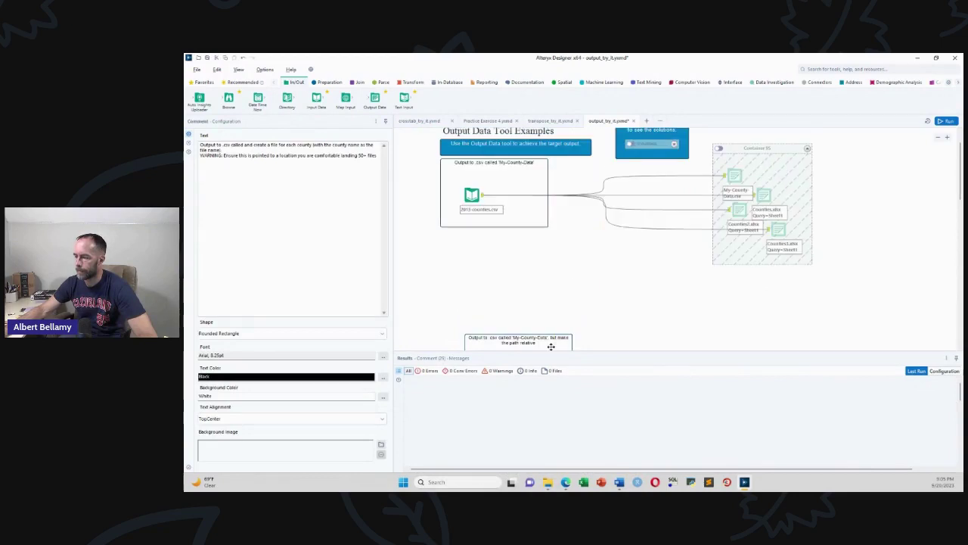
{"action": "left_click_drag", "start_coordinate": [539, 303], "coordinate": [523, 252]}
{"action": "left_click", "coordinate": [527, 306]}
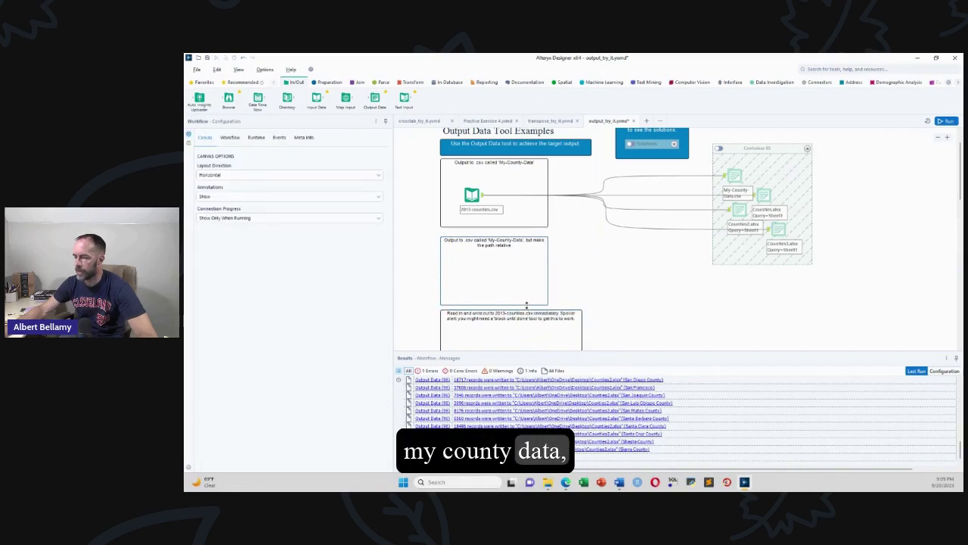
{"action": "left_click_drag", "start_coordinate": [527, 305], "coordinate": [526, 257]}
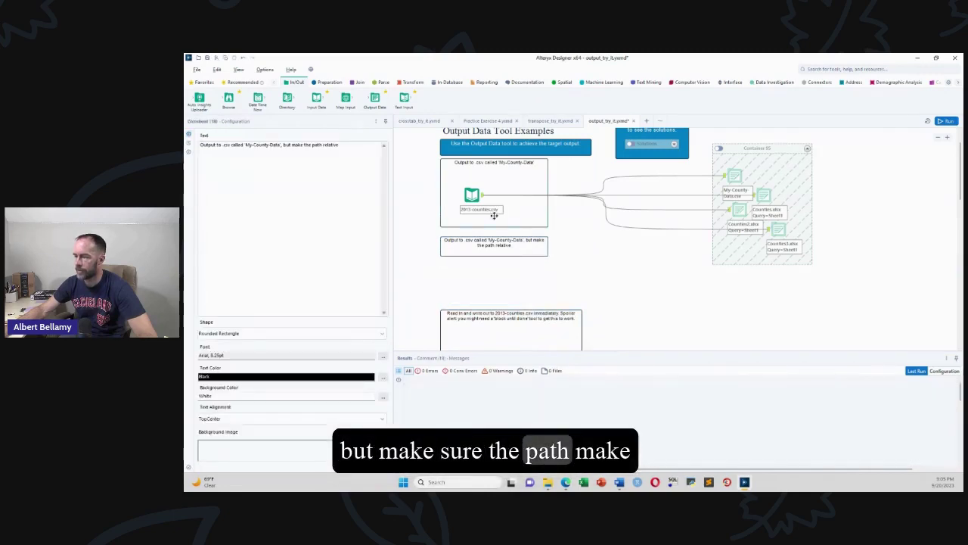
{"action": "left_click", "coordinate": [471, 196]}
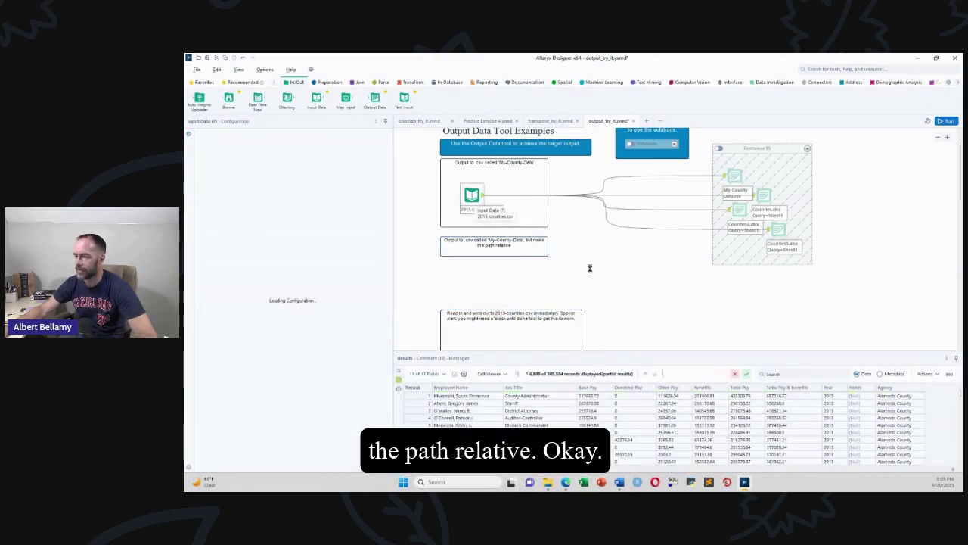
- Place a new Output Data tool beside the relative-path note and start choosing its file
{"action": "left_click_drag", "start_coordinate": [375, 98], "coordinate": [585, 256]}
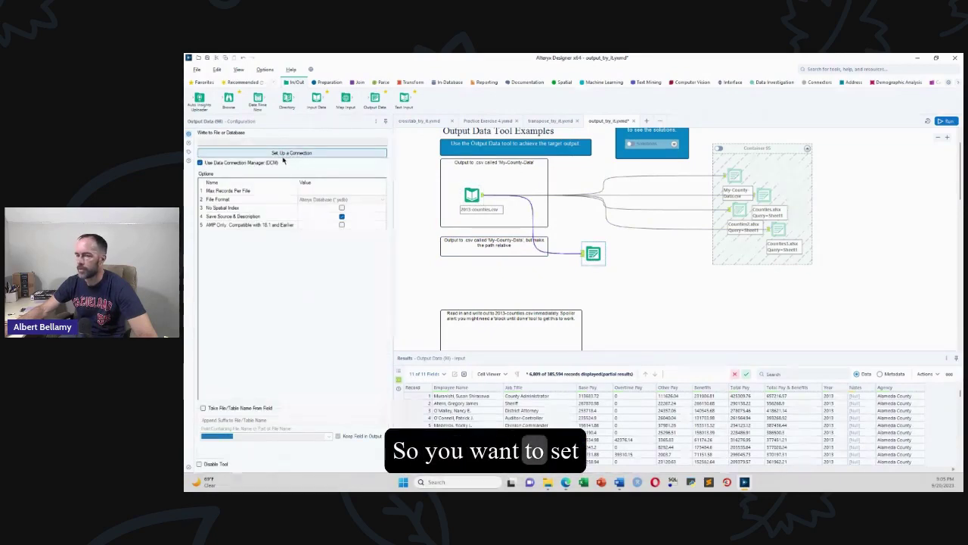
{"action": "left_click", "coordinate": [282, 156]}
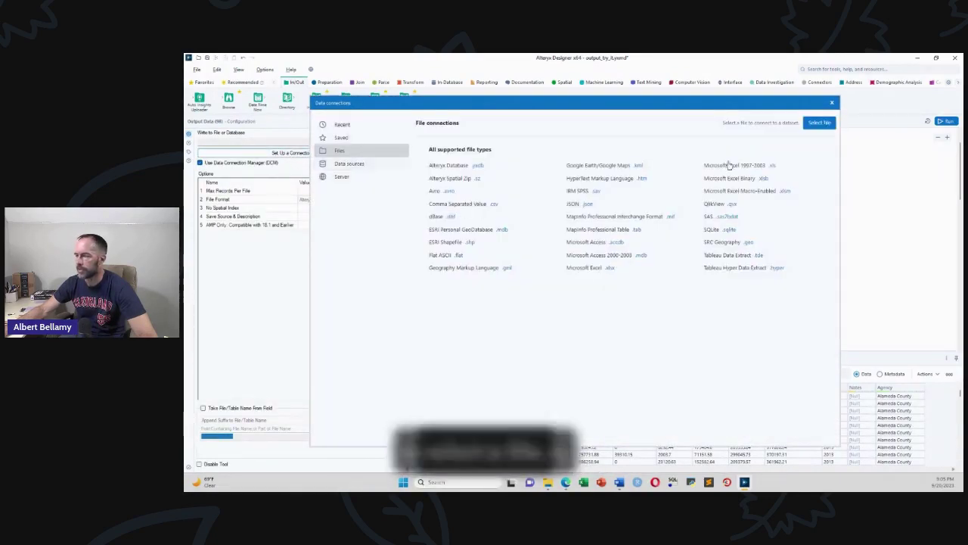
{"action": "left_click", "coordinate": [819, 122]}
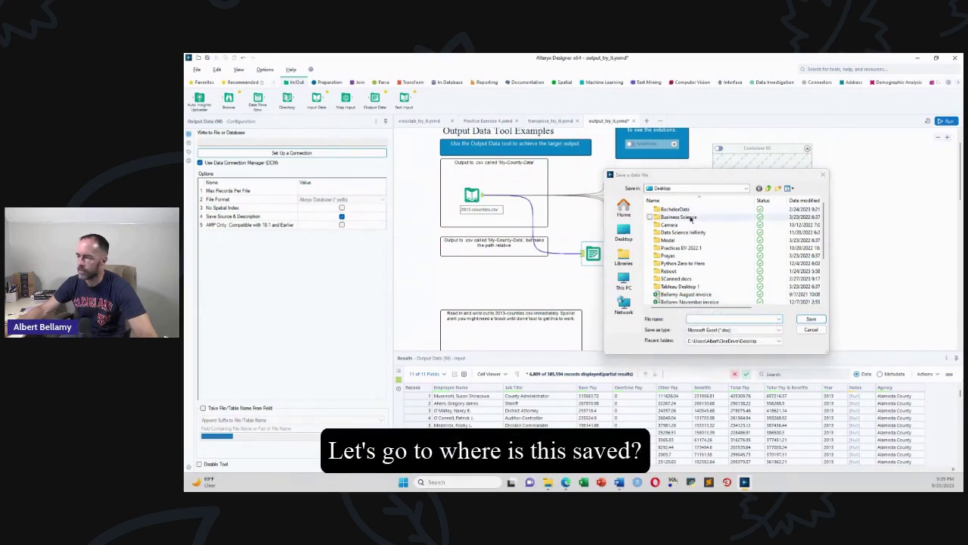
{"action": "left_click", "coordinate": [807, 333]}
- Check where the 2013-counties.csv input is stored, then open the new output's file connection choices
{"action": "left_click", "coordinate": [471, 195]}
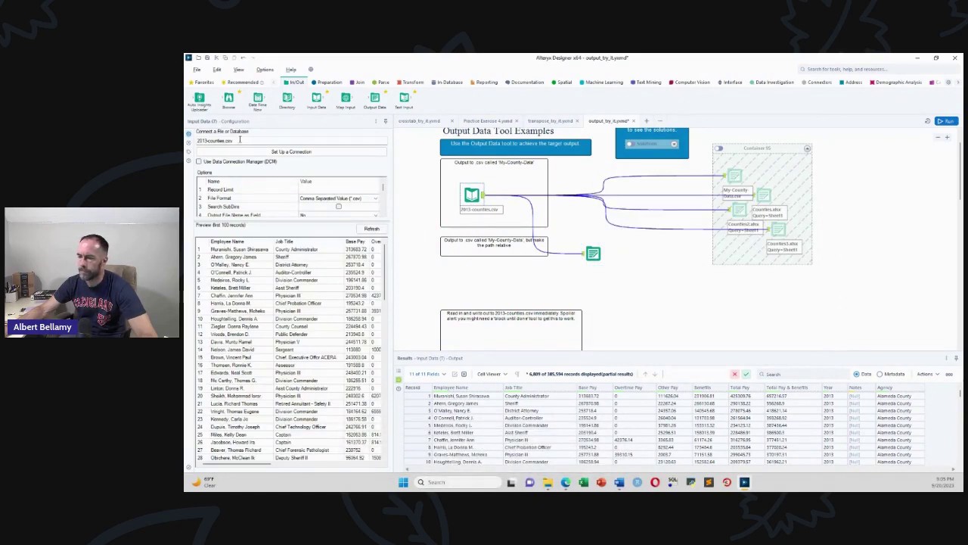
{"action": "left_click", "coordinate": [291, 152]}
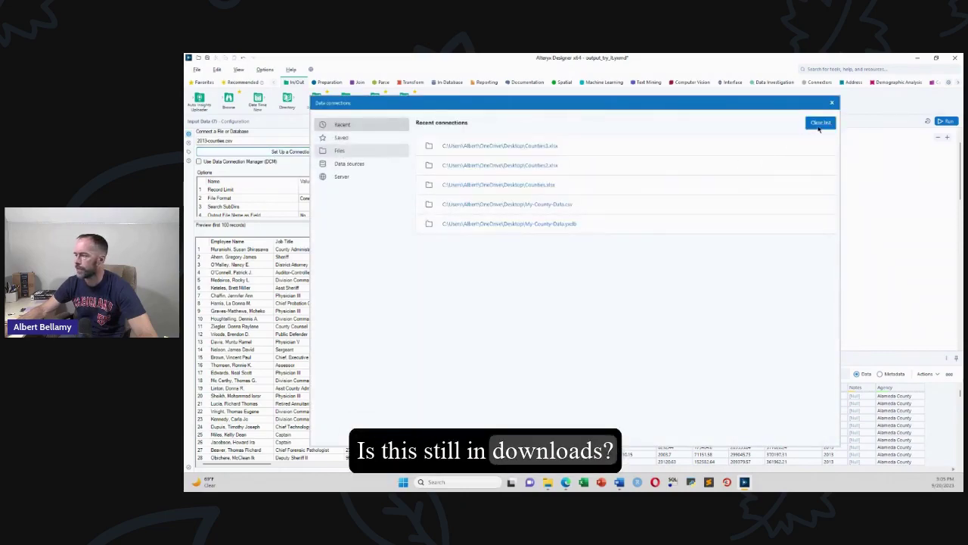
{"action": "left_click", "coordinate": [357, 151]}
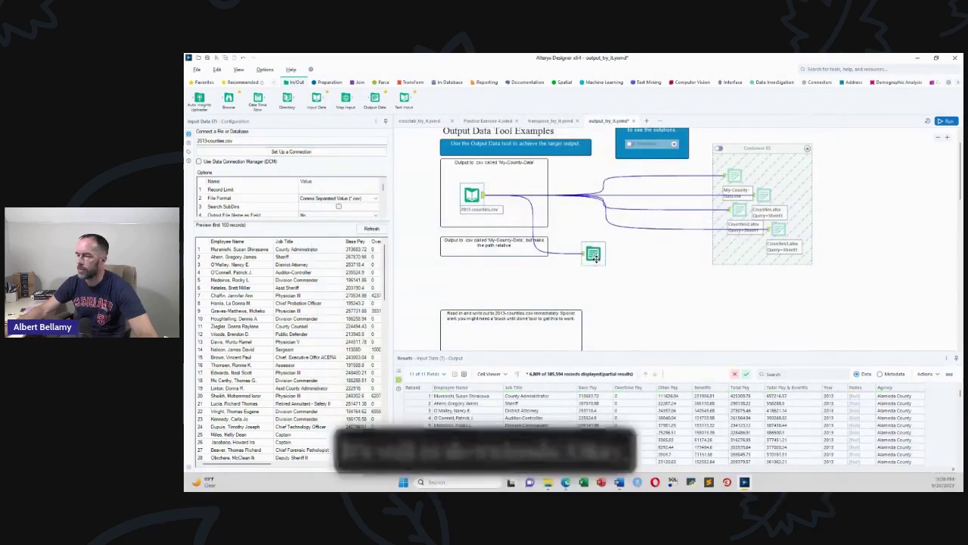
{"action": "left_click", "coordinate": [593, 253]}
{"action": "left_click", "coordinate": [291, 153]}
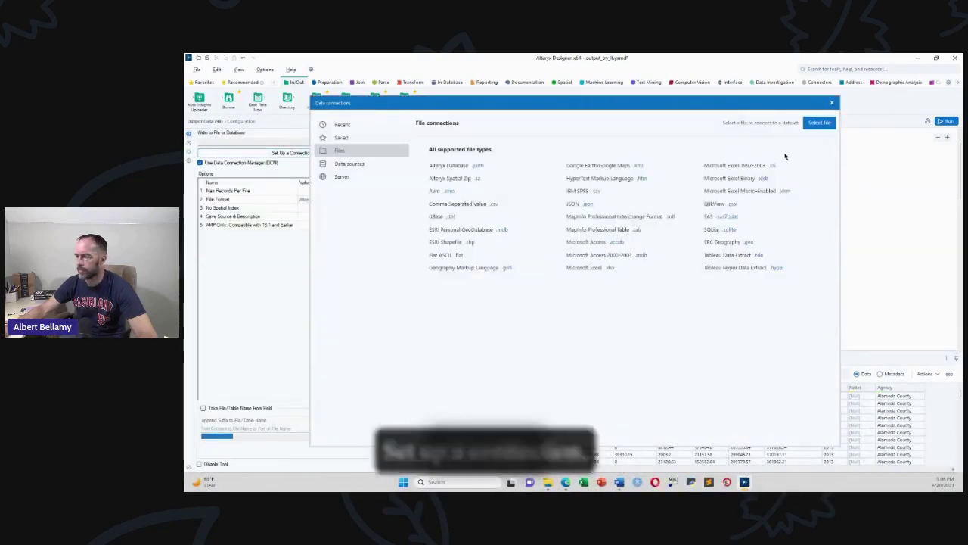
- Save the output as CSV to Downloads\output_try_it\_externals\My-County-Data.csv
{"action": "left_click", "coordinate": [822, 125]}
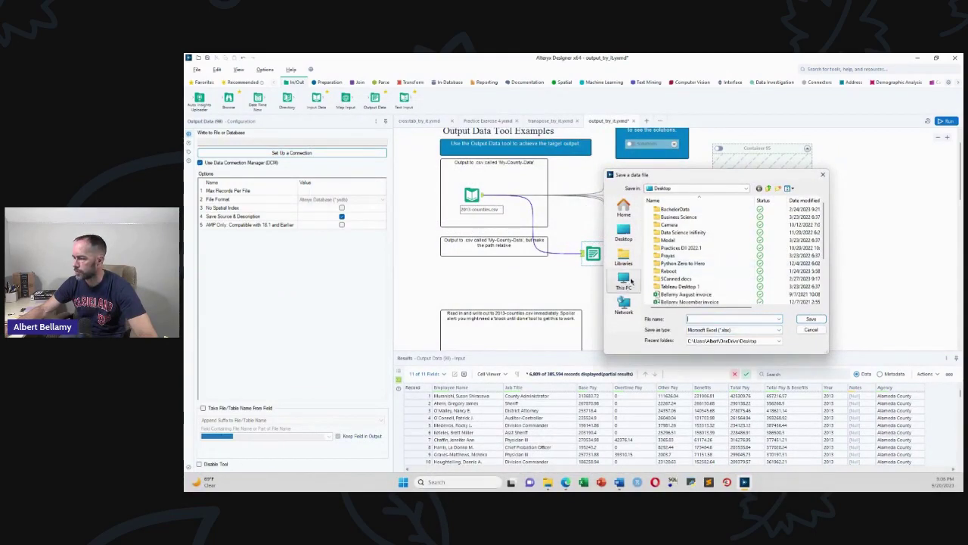
{"action": "left_click", "coordinate": [745, 192]}
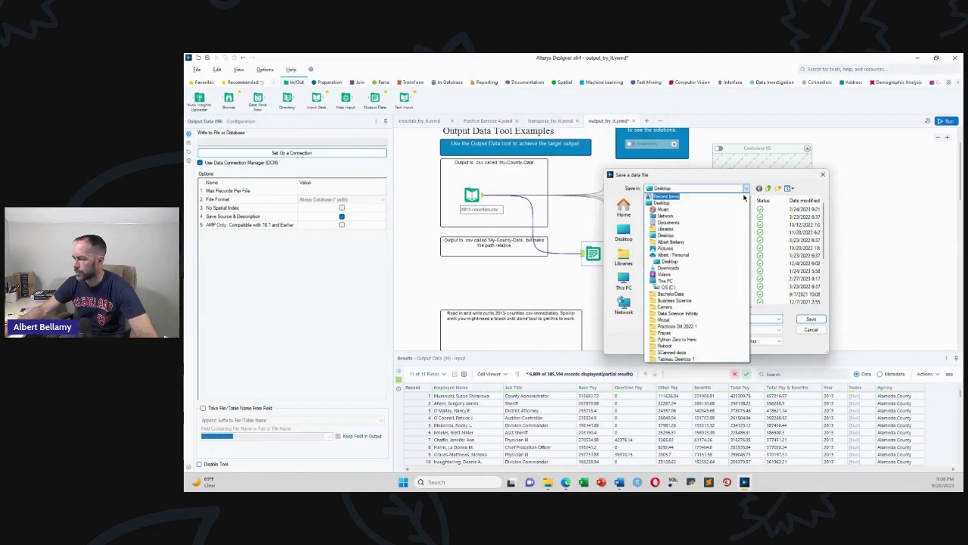
{"action": "left_click", "coordinate": [676, 268]}
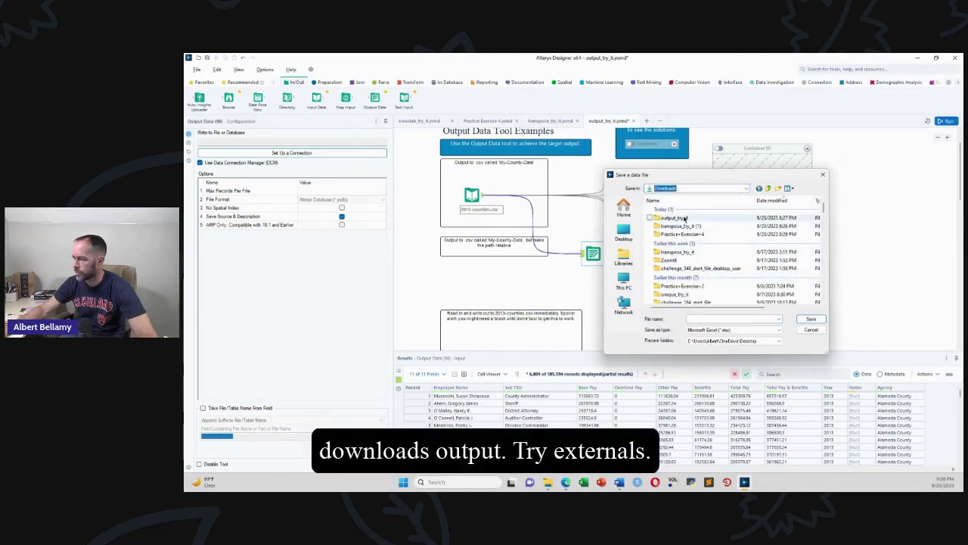
{"action": "double_click", "coordinate": [685, 219]}
{"action": "double_click", "coordinate": [676, 218]}
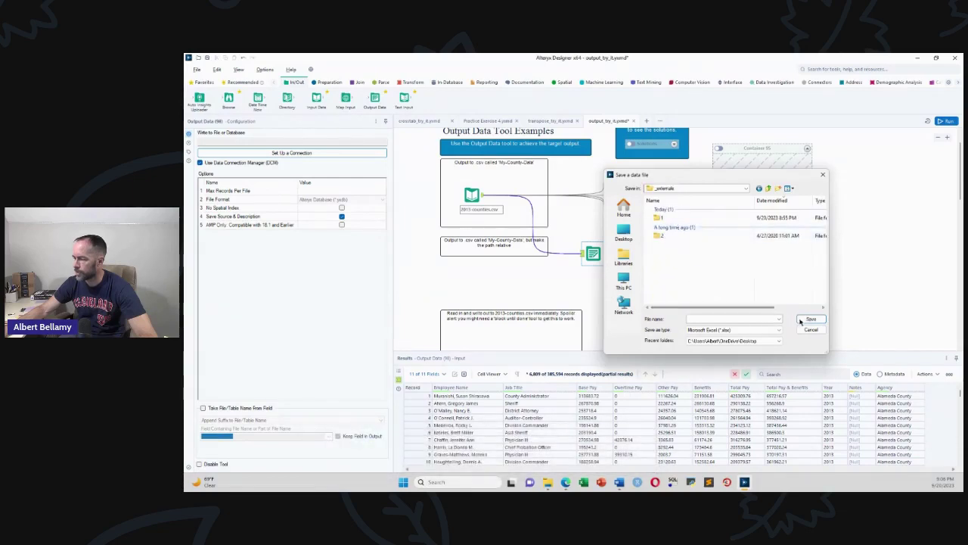
{"action": "left_click", "coordinate": [744, 329]}
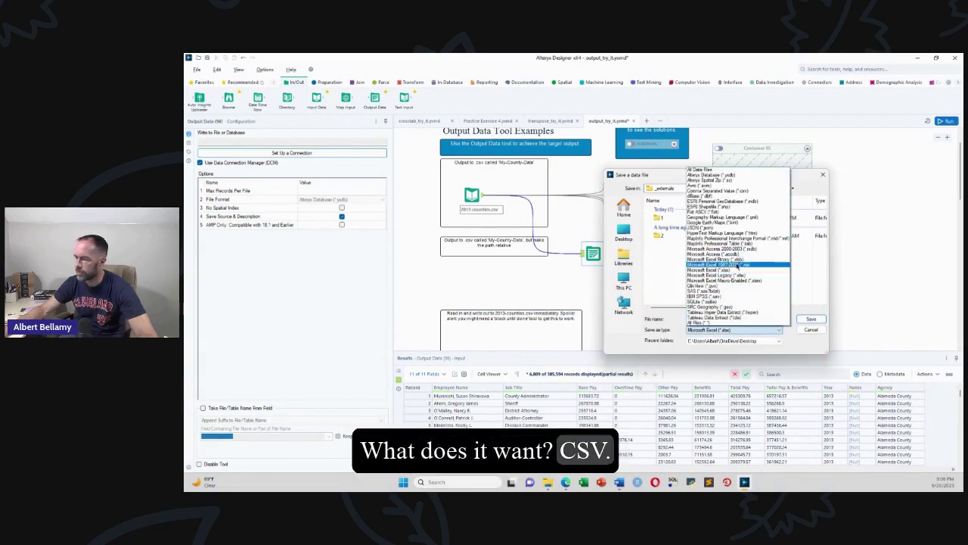
{"action": "left_click", "coordinate": [733, 191]}
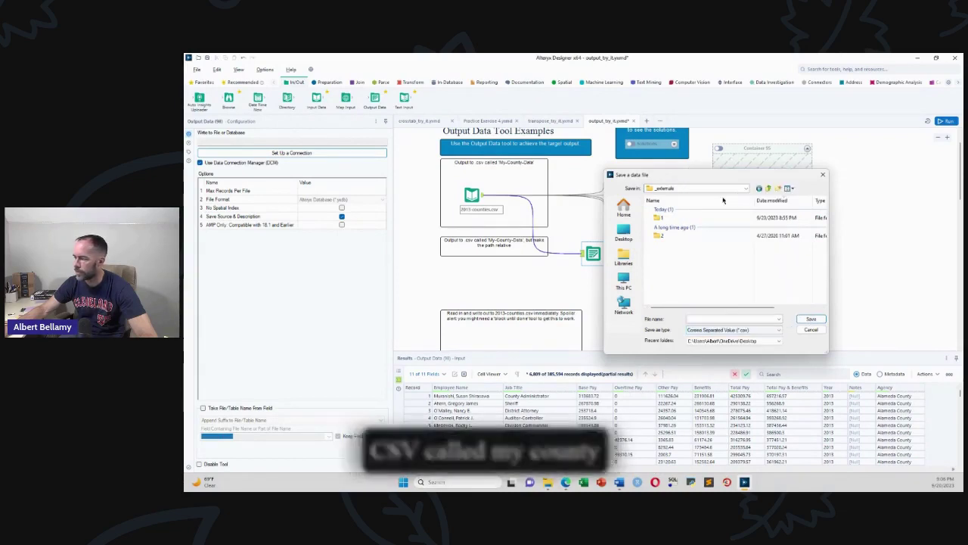
{"action": "left_click", "coordinate": [724, 319]}
{"action": "type", "text": "My-County-Data"}
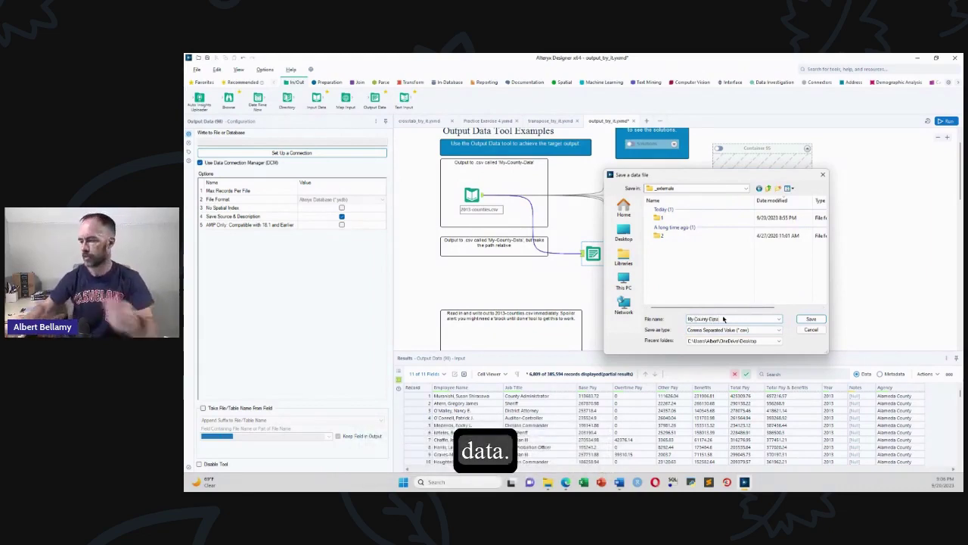
{"action": "left_click", "coordinate": [816, 318]}
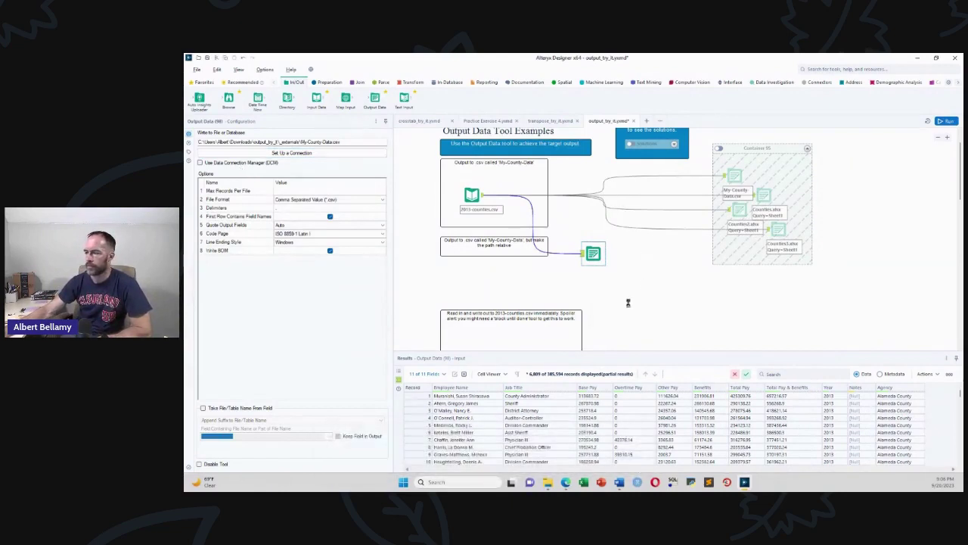
{"action": "left_click", "coordinate": [643, 266]}
{"action": "left_click", "coordinate": [264, 69]}
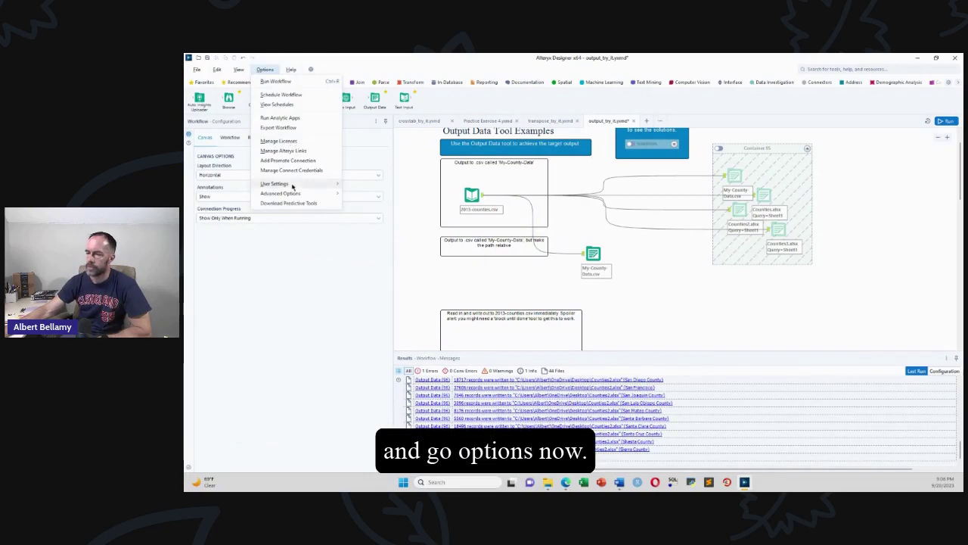
{"action": "mouse_move", "coordinate": [296, 197]}
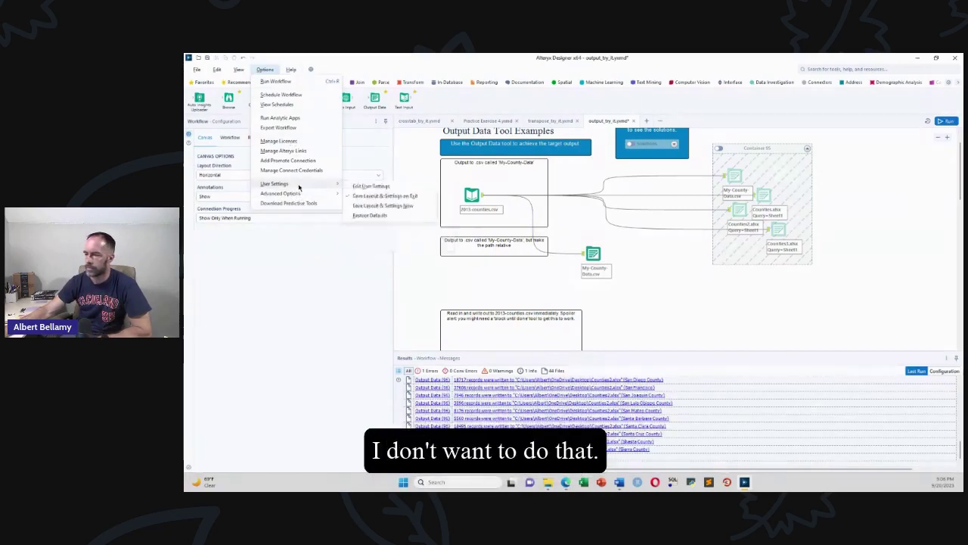
{"action": "left_click", "coordinate": [365, 187]}
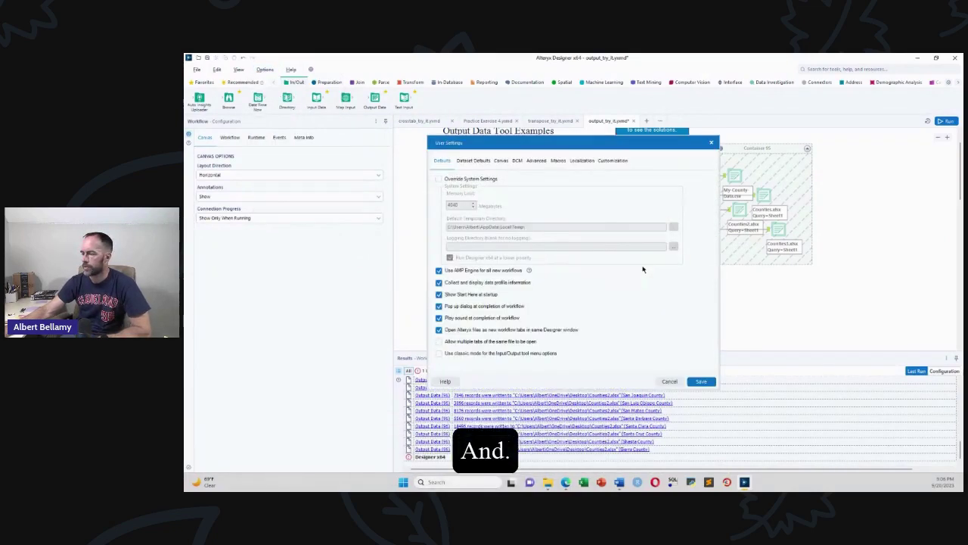
{"action": "left_click", "coordinate": [473, 166]}
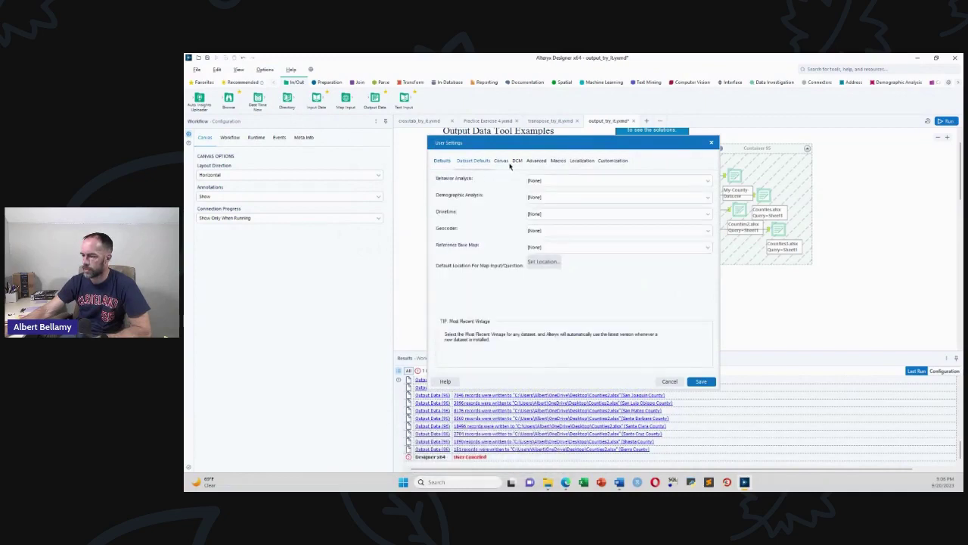
{"action": "left_click", "coordinate": [501, 162]}
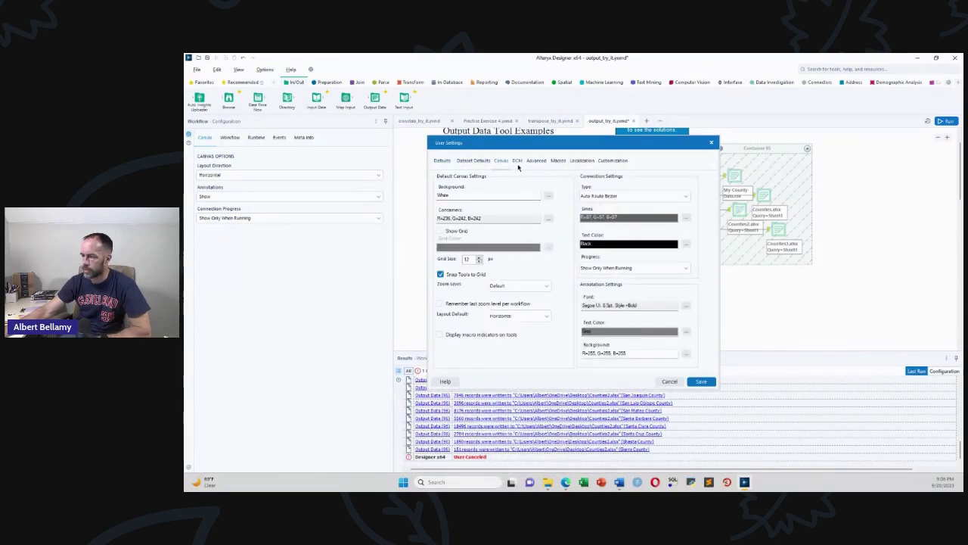
{"action": "left_click", "coordinate": [516, 162]}
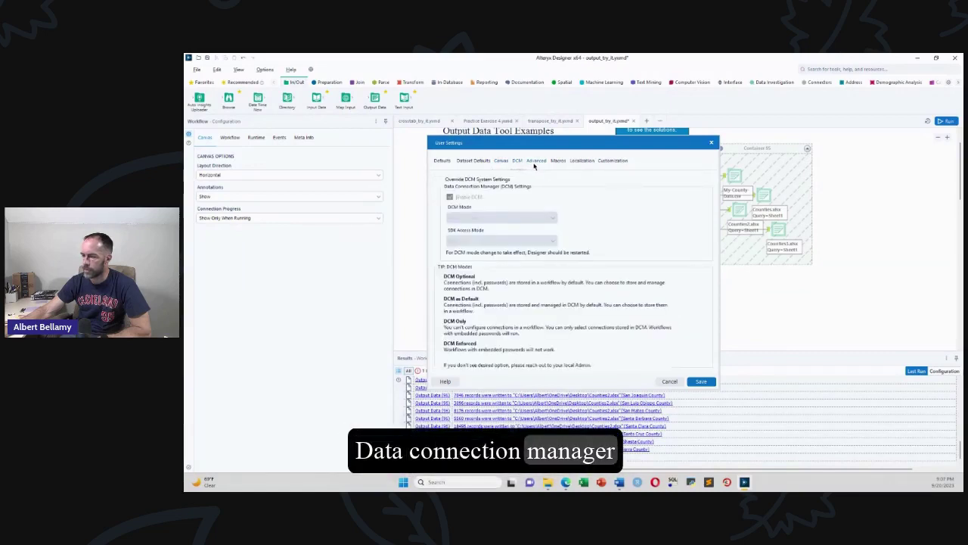
{"action": "left_click", "coordinate": [534, 162]}
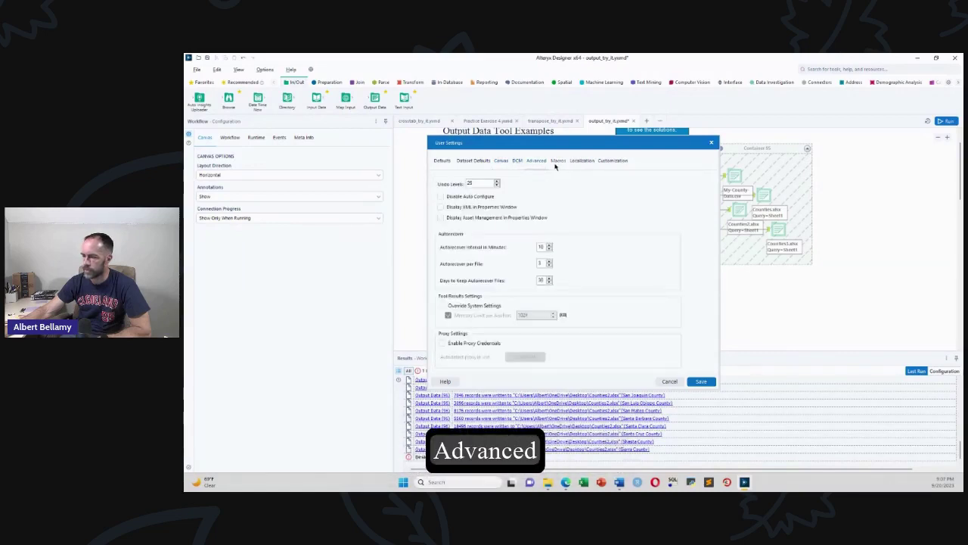
{"action": "left_click", "coordinate": [556, 162]}
{"action": "left_click", "coordinate": [581, 162]}
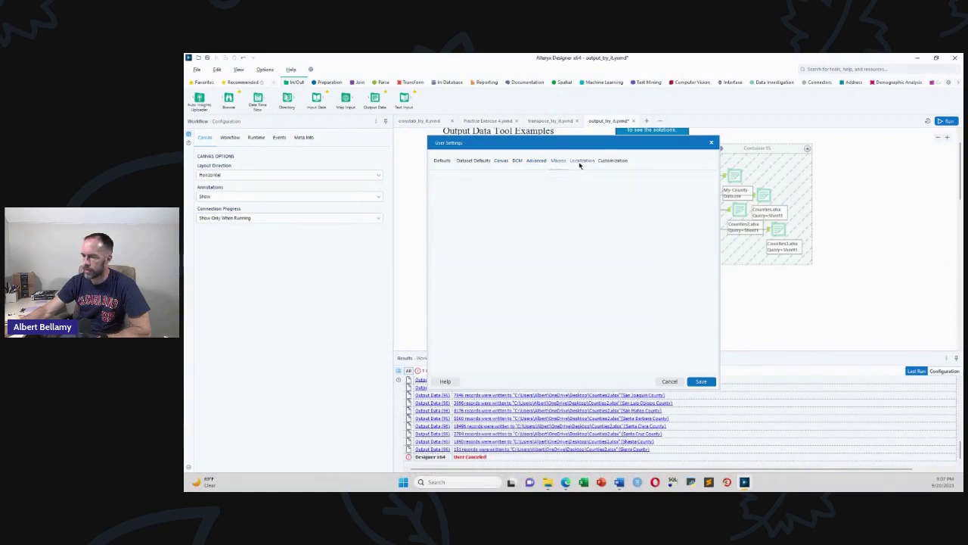
{"action": "left_click", "coordinate": [612, 162]}
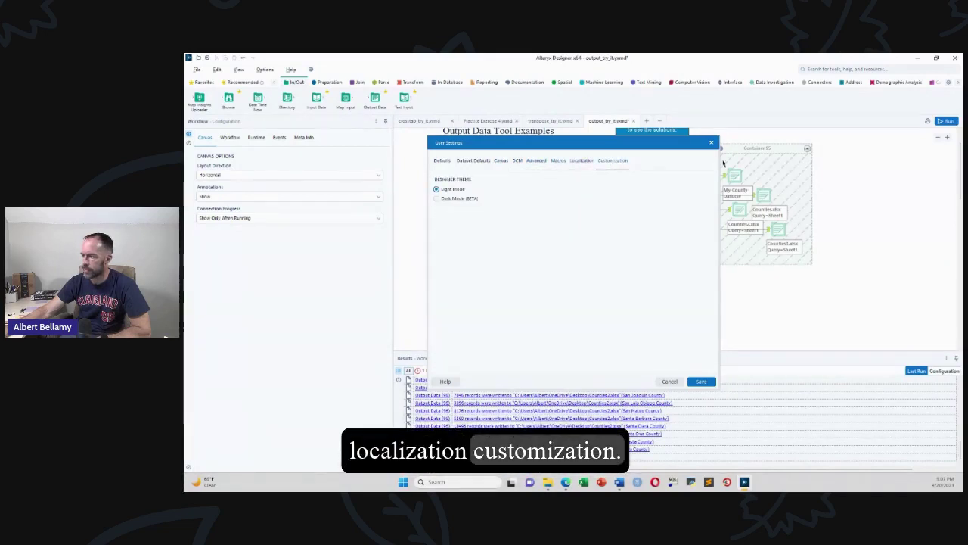
{"action": "left_click", "coordinate": [712, 142]}
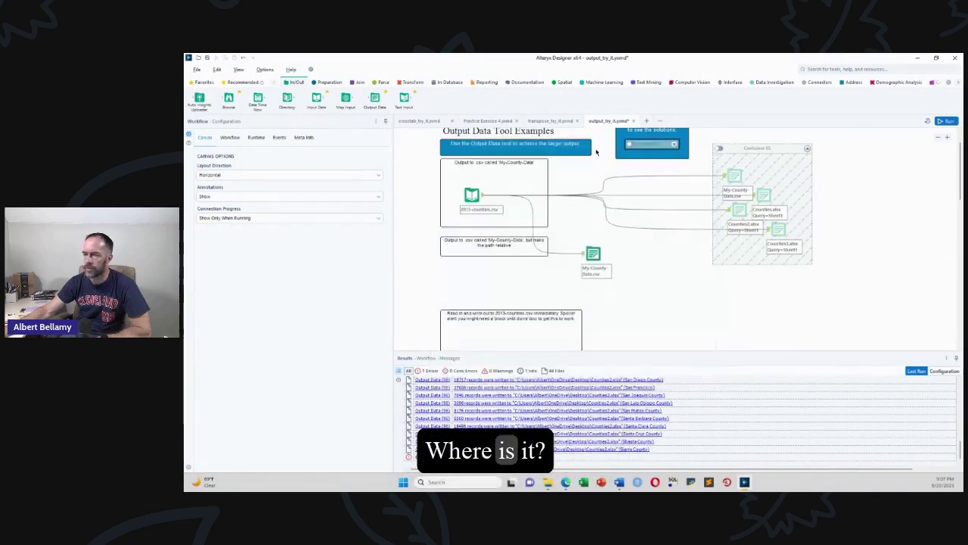
- Review the Workflow, Runtime, Events and Meta Info configuration tabs, then reopen the Options menu
{"action": "left_click", "coordinate": [231, 139]}
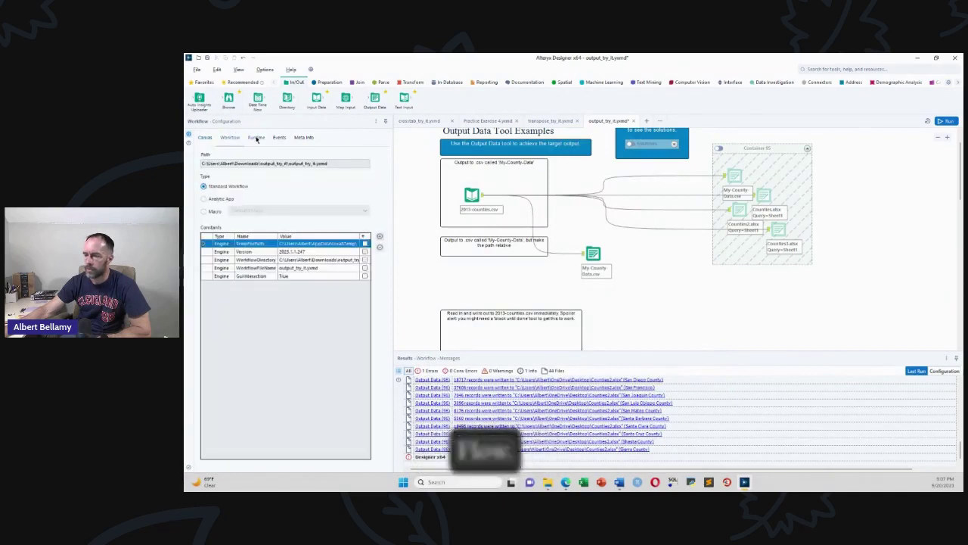
{"action": "left_click", "coordinate": [257, 139]}
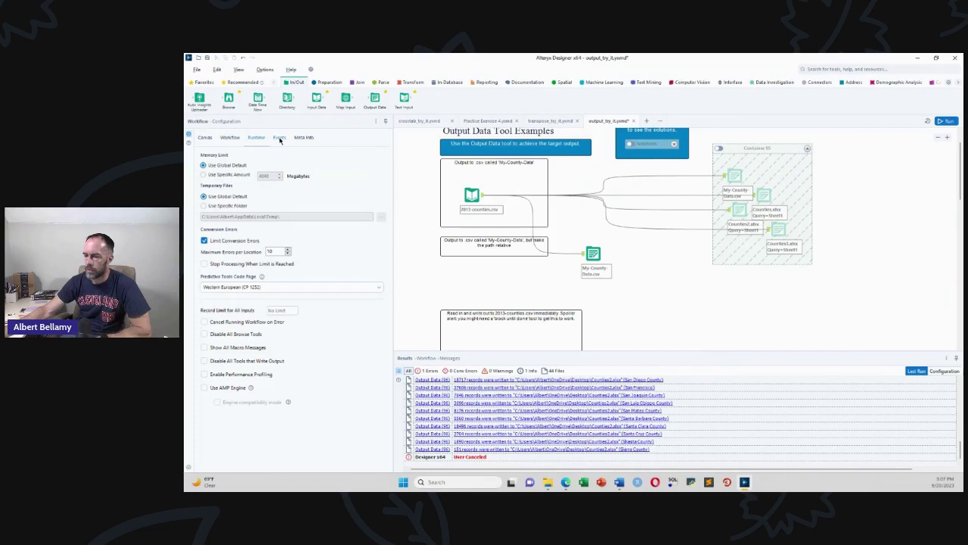
{"action": "left_click", "coordinate": [280, 139]}
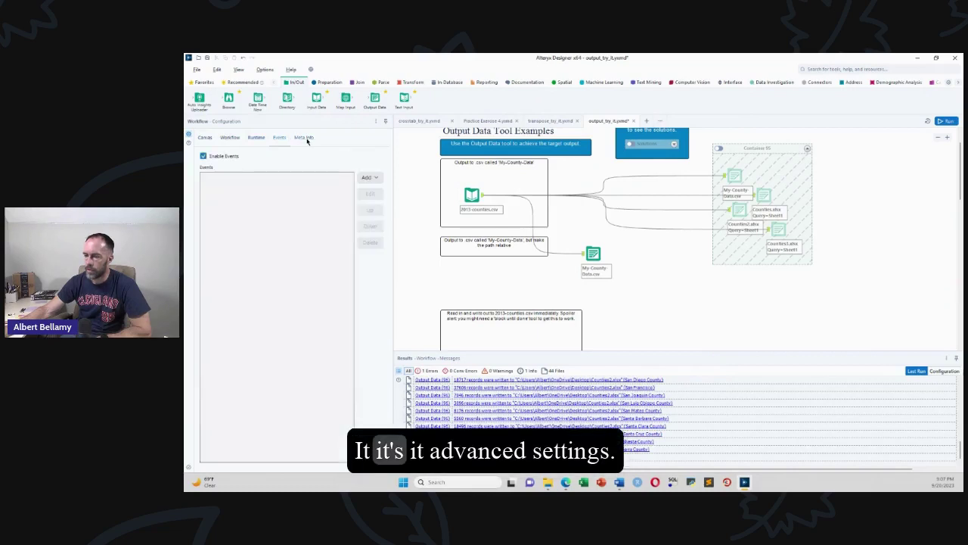
{"action": "left_click", "coordinate": [307, 139]}
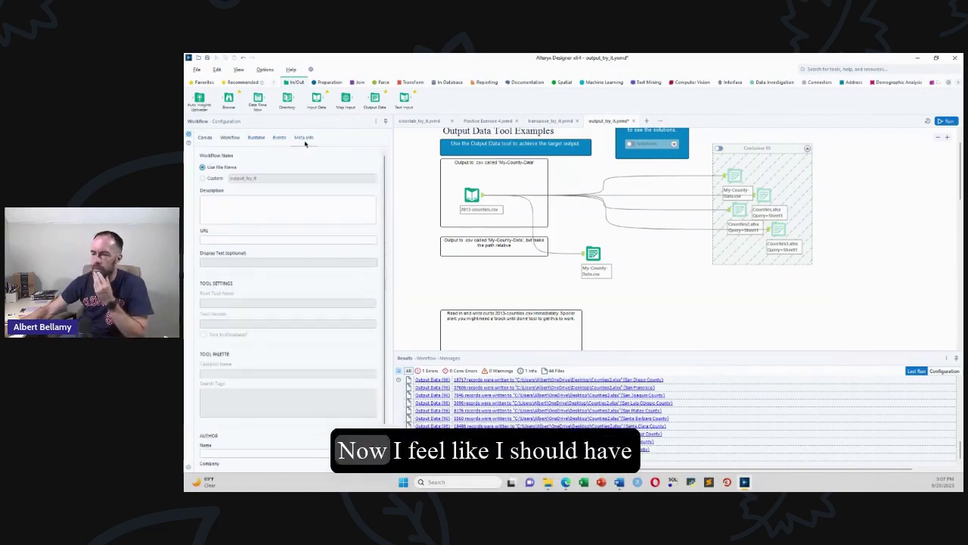
{"action": "left_click", "coordinate": [264, 71]}
- Switch all workflow dependencies to relative so the output writes to .\_externals\My-County-Data.csv
{"action": "mouse_move", "coordinate": [300, 196]}
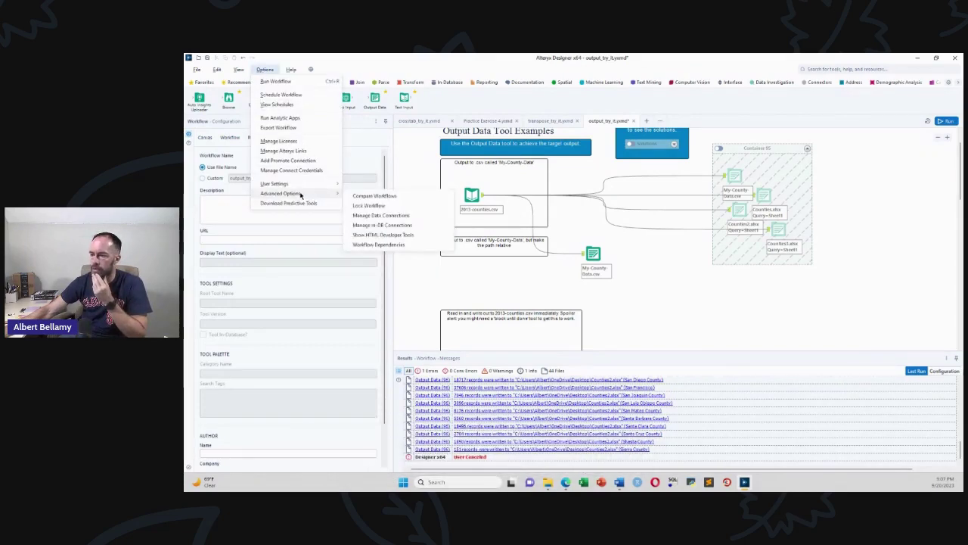
{"action": "left_click", "coordinate": [378, 245]}
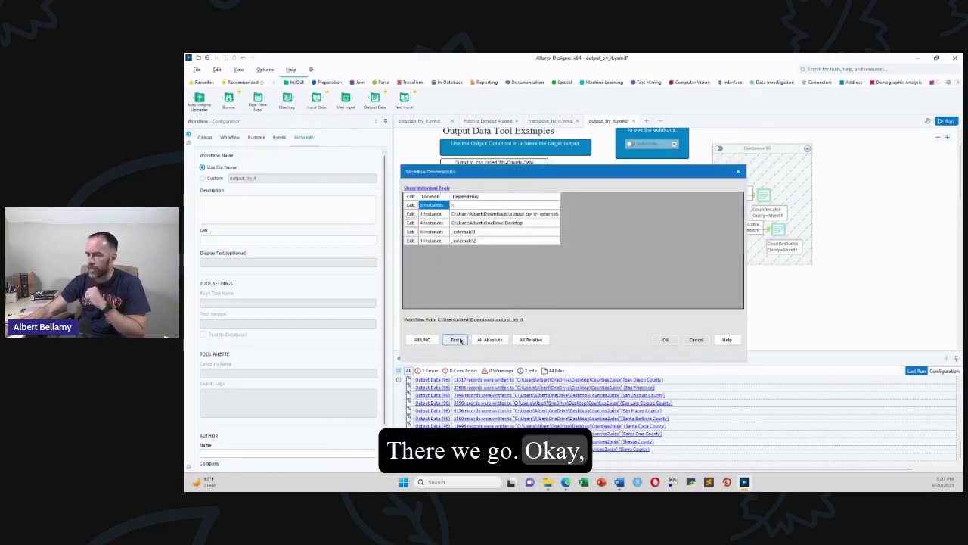
{"action": "left_click", "coordinate": [491, 341]}
{"action": "left_click", "coordinate": [531, 340]}
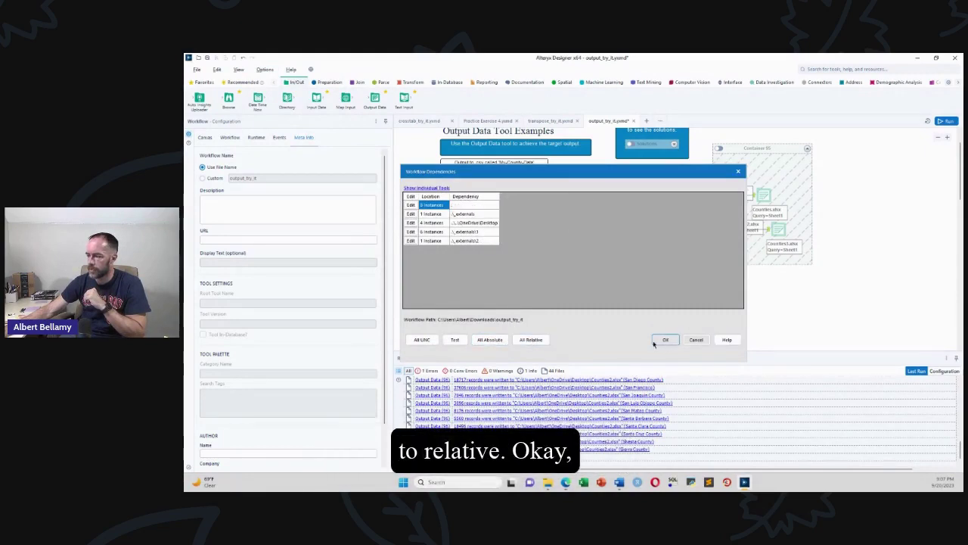
{"action": "key", "text": "Return"}
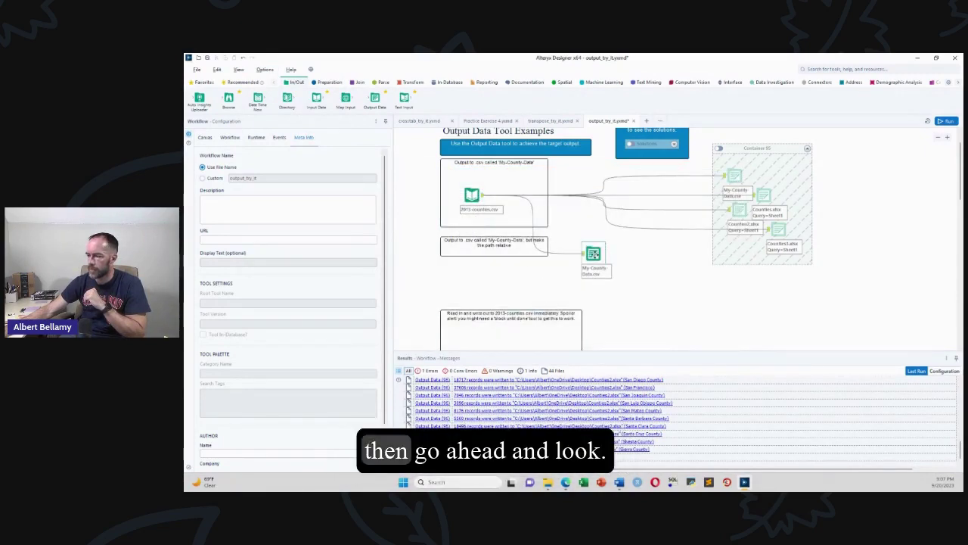
{"action": "left_click", "coordinate": [593, 254]}
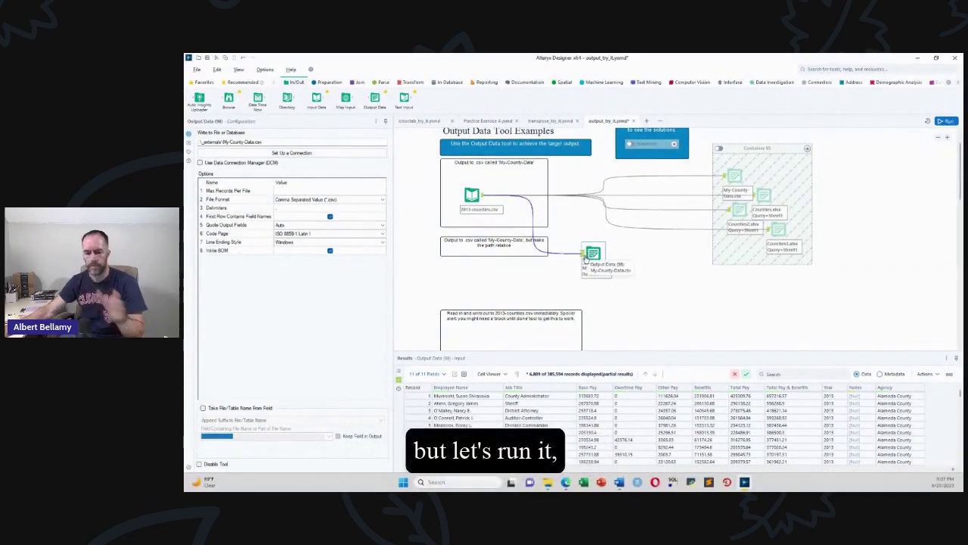
- Run the workflow and dismiss the run-finished message
{"action": "left_click", "coordinate": [626, 181]}
{"action": "key", "text": "ctrl+r"}
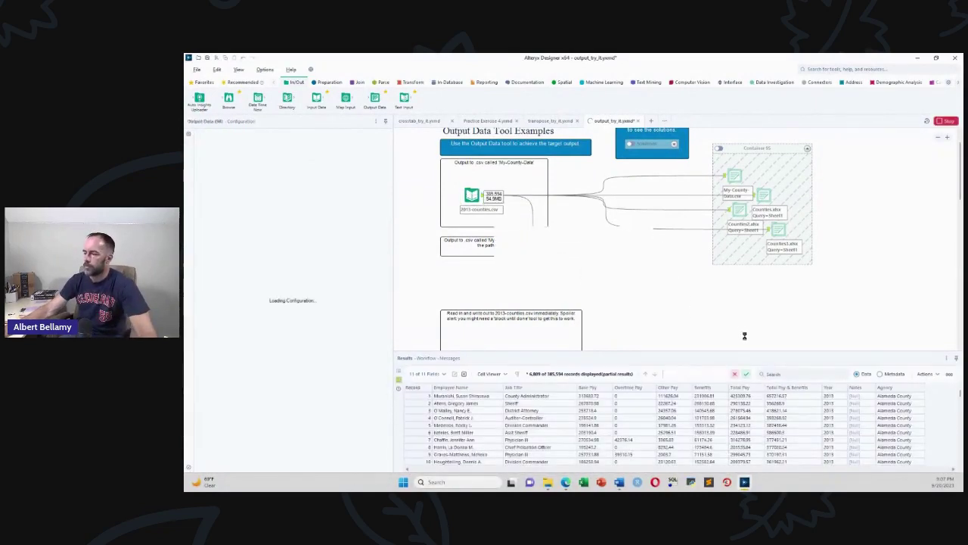
{"action": "left_click", "coordinate": [625, 281]}
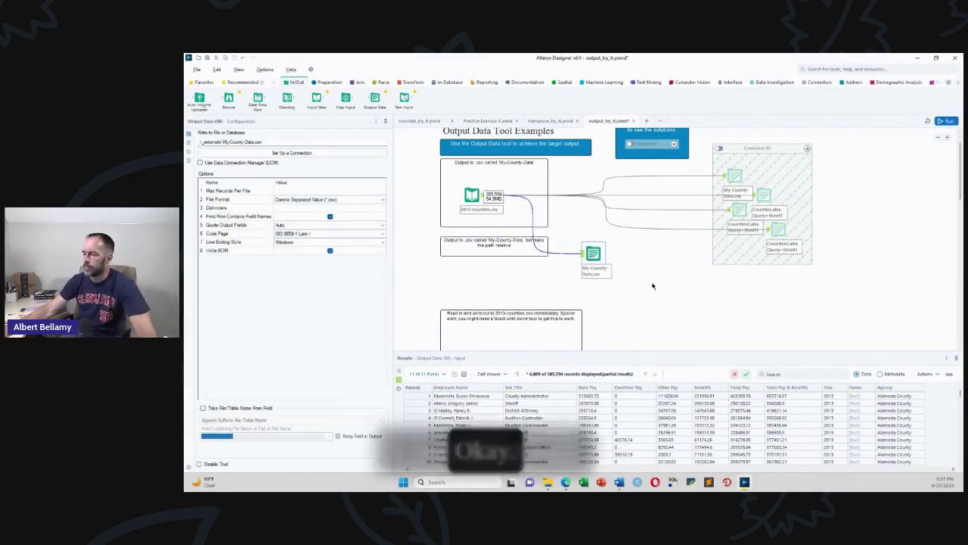
{"action": "left_click", "coordinate": [653, 286]}
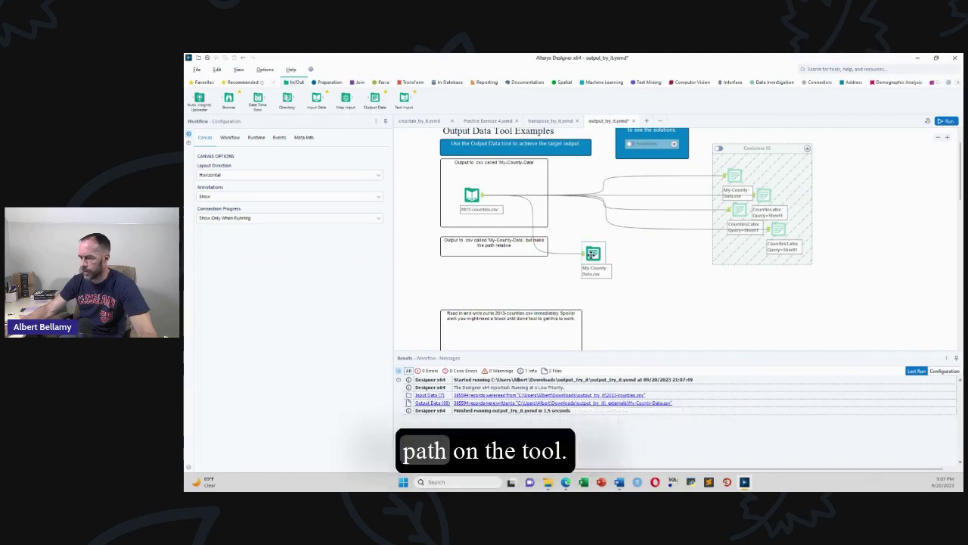
- Drag the My-County-Data output into the container, rerun, and move the next exercise note up
{"action": "left_click", "coordinate": [593, 254]}
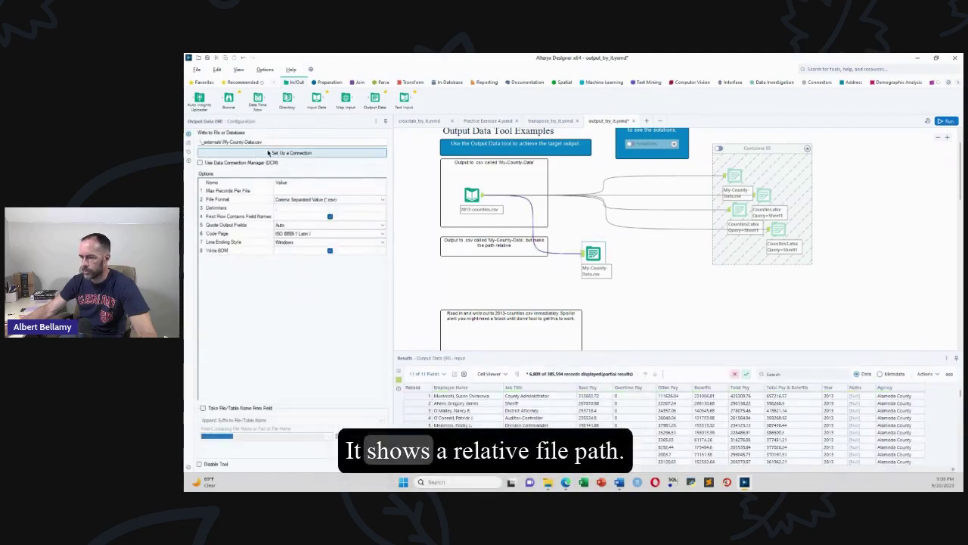
{"action": "left_click_drag", "start_coordinate": [725, 263], "coordinate": [757, 253]}
{"action": "left_click", "coordinate": [507, 246]}
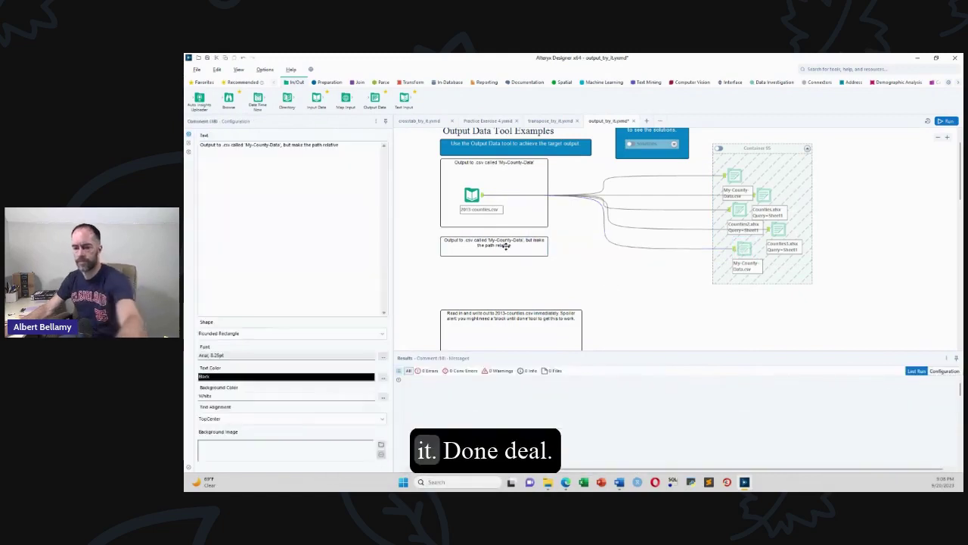
{"action": "key", "text": "ctrl+r"}
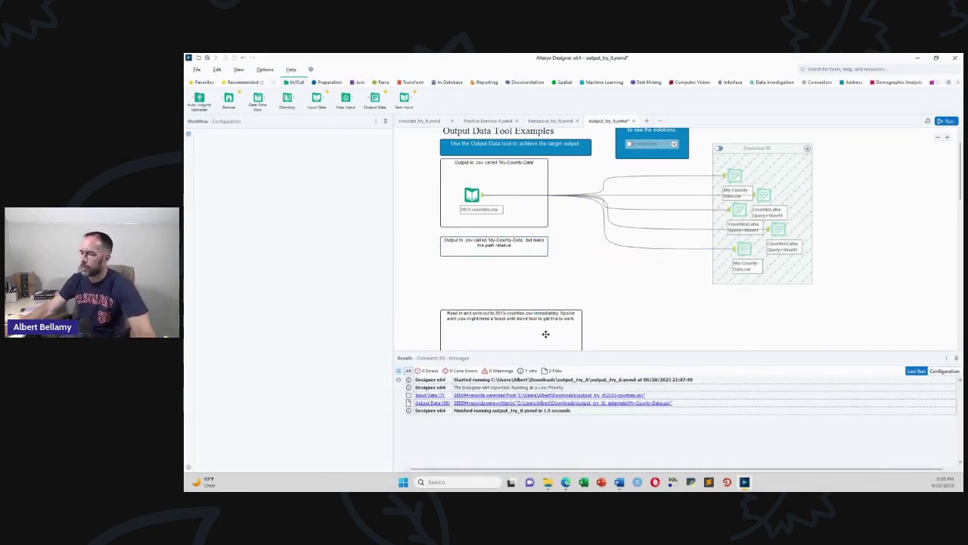
{"action": "left_click_drag", "start_coordinate": [547, 334], "coordinate": [537, 263]}
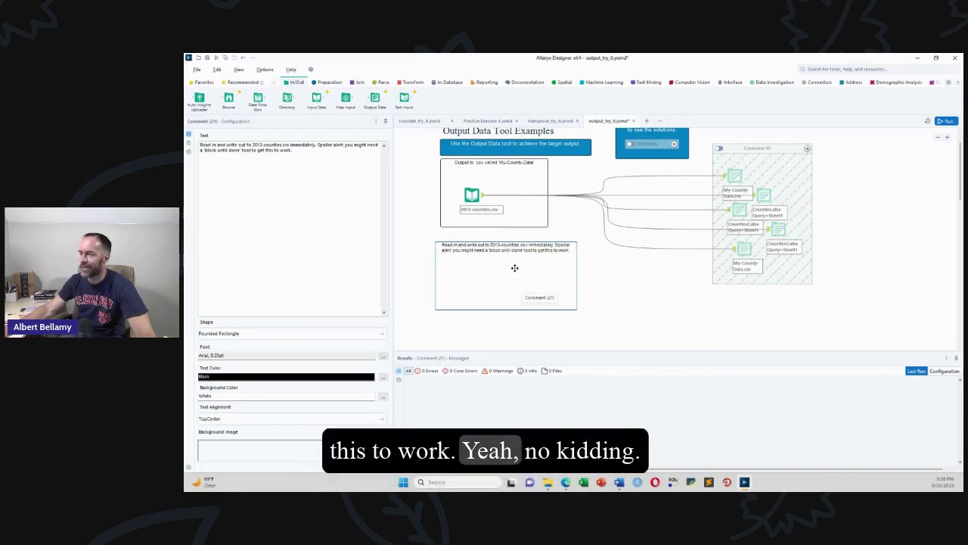
- Connect the 2013-counties.csv input to a Block Until Done tool feeding a new Output Data tool
{"action": "left_click", "coordinate": [868, 68]}
{"action": "type", "text": "bl"}
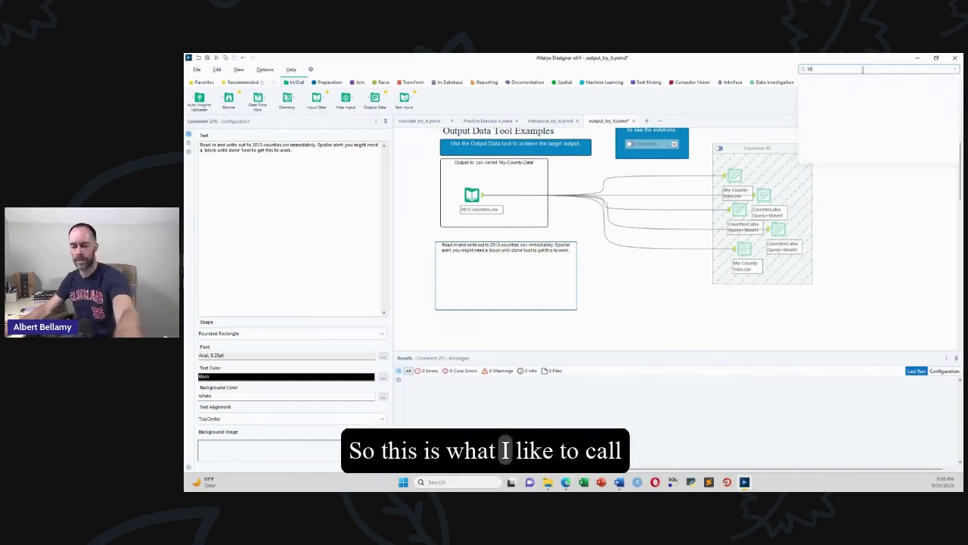
{"action": "type", "text": "ock"}
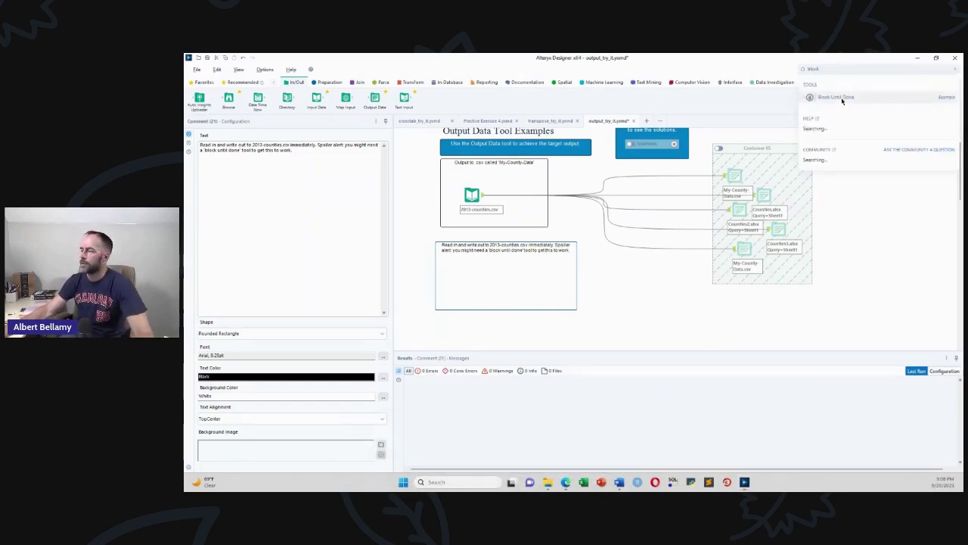
{"action": "left_click_drag", "start_coordinate": [623, 213], "coordinate": [603, 267]}
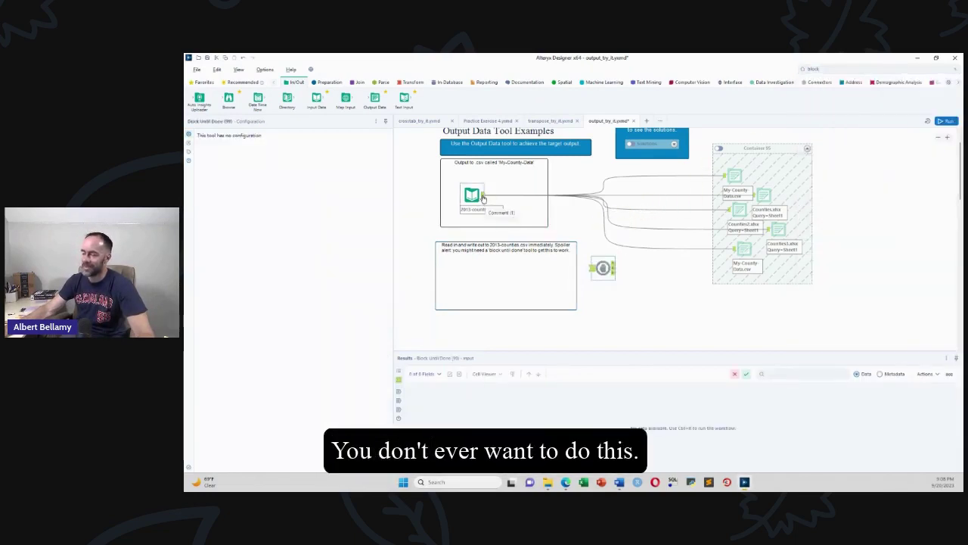
{"action": "left_click_drag", "start_coordinate": [483, 198], "coordinate": [596, 268]}
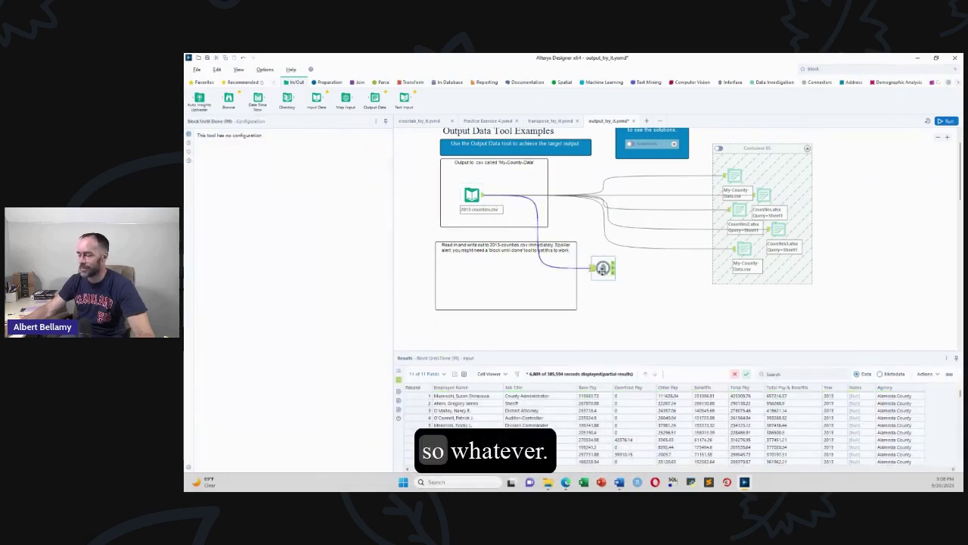
{"action": "left_click_drag", "start_coordinate": [374, 98], "coordinate": [647, 269]}
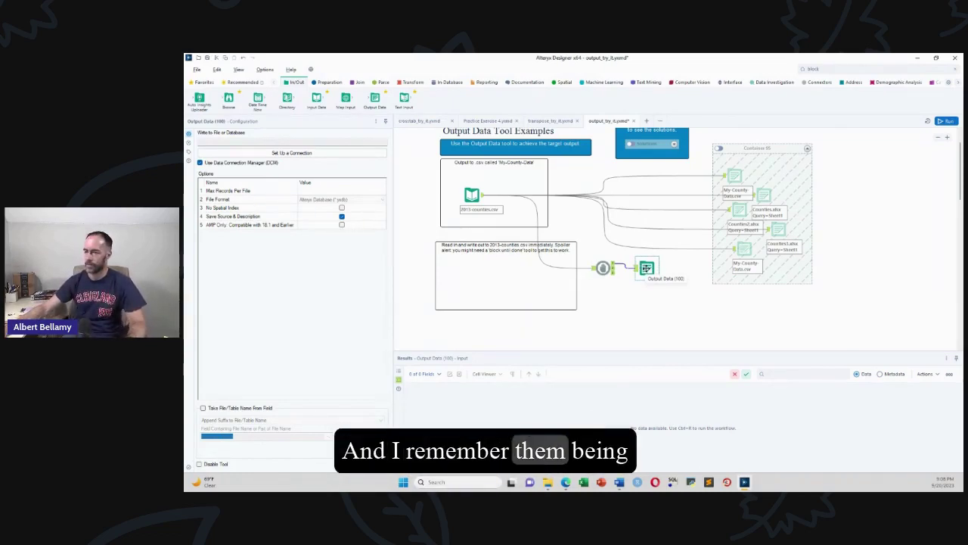
{"action": "key", "text": "ctrl+r"}
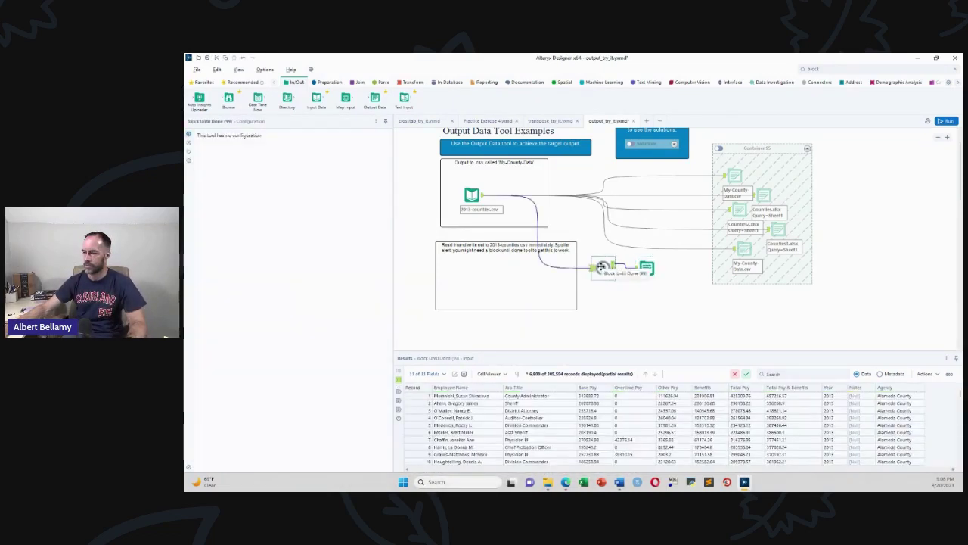
{"action": "left_click", "coordinate": [646, 267]}
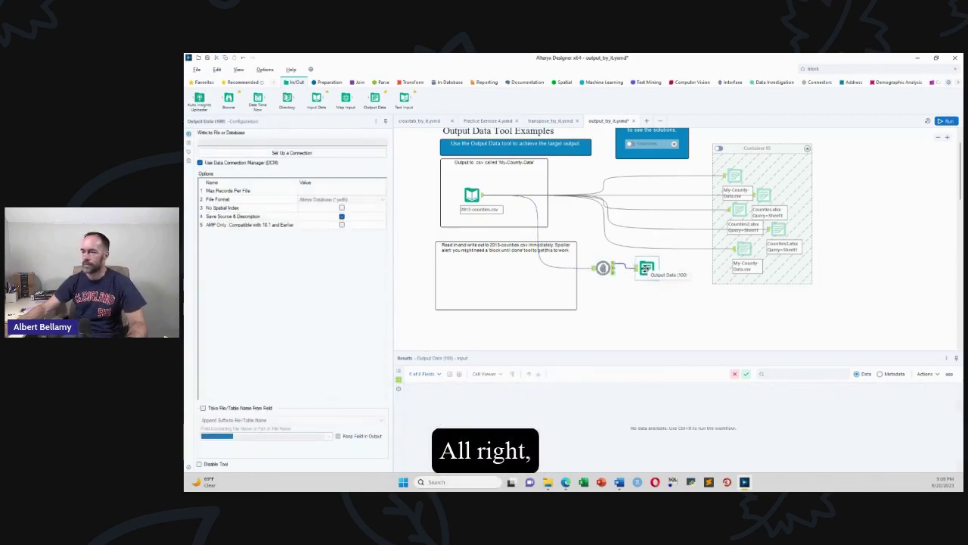
- Set the new output to overwrite output_try_it\2013-counties.csv, confirming the replacement
{"action": "left_click", "coordinate": [302, 154]}
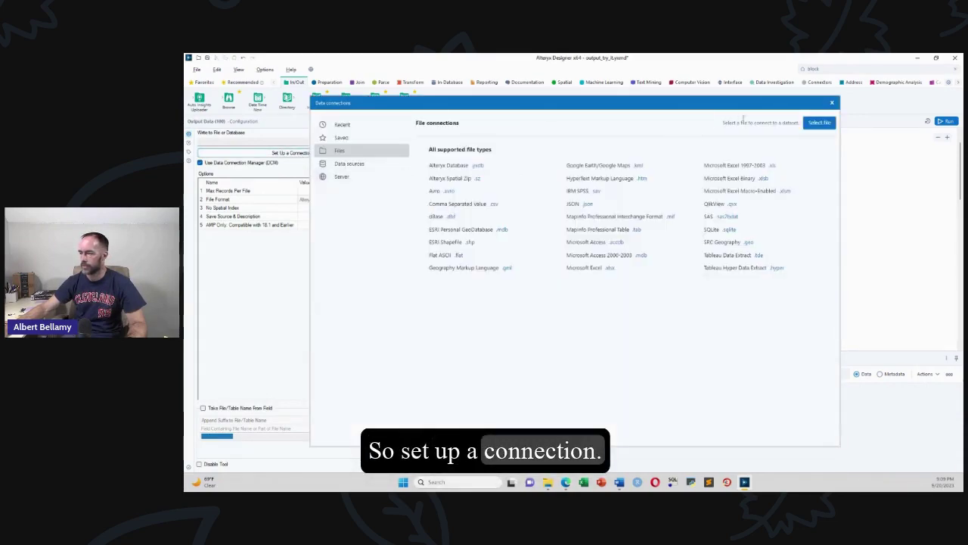
{"action": "left_click", "coordinate": [819, 122]}
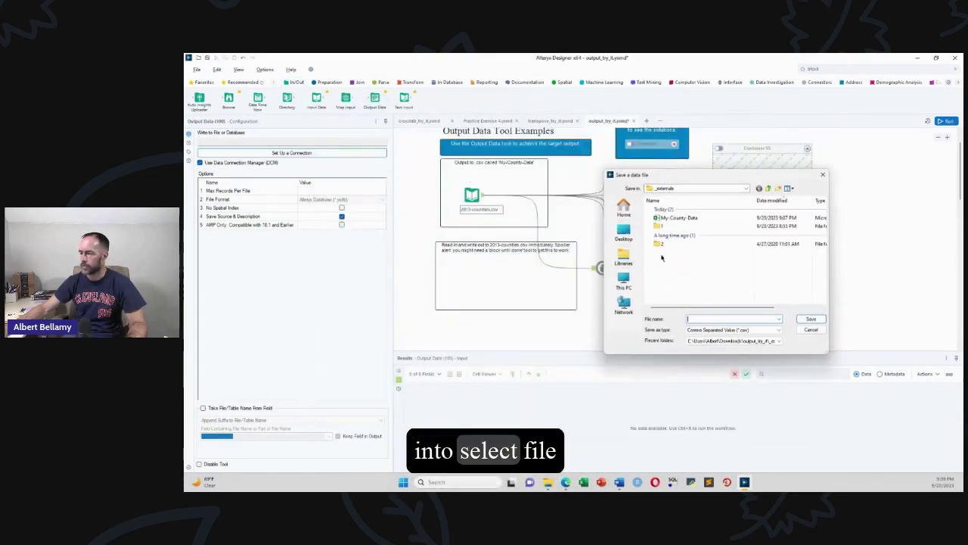
{"action": "double_click", "coordinate": [667, 228]}
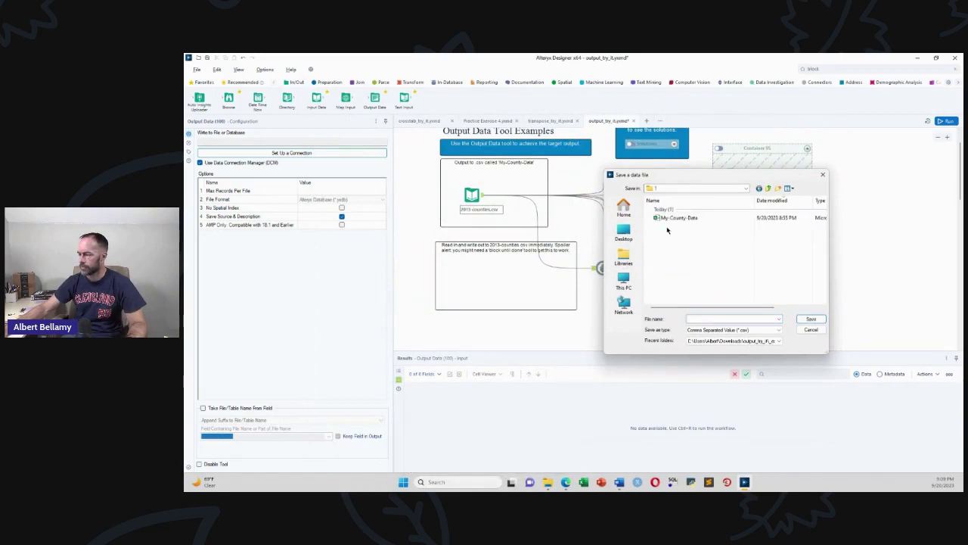
{"action": "left_click", "coordinate": [768, 189]}
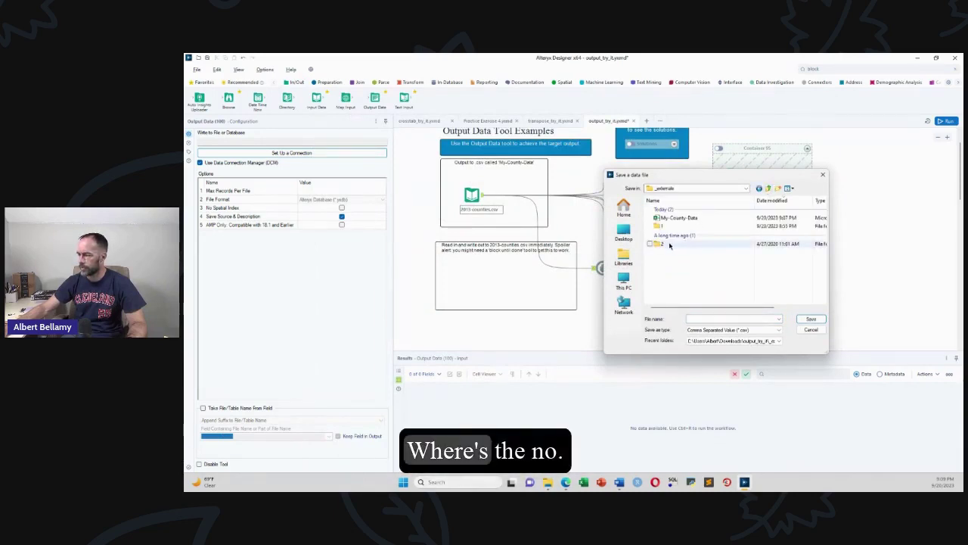
{"action": "double_click", "coordinate": [668, 242]}
{"action": "left_click", "coordinate": [769, 189]}
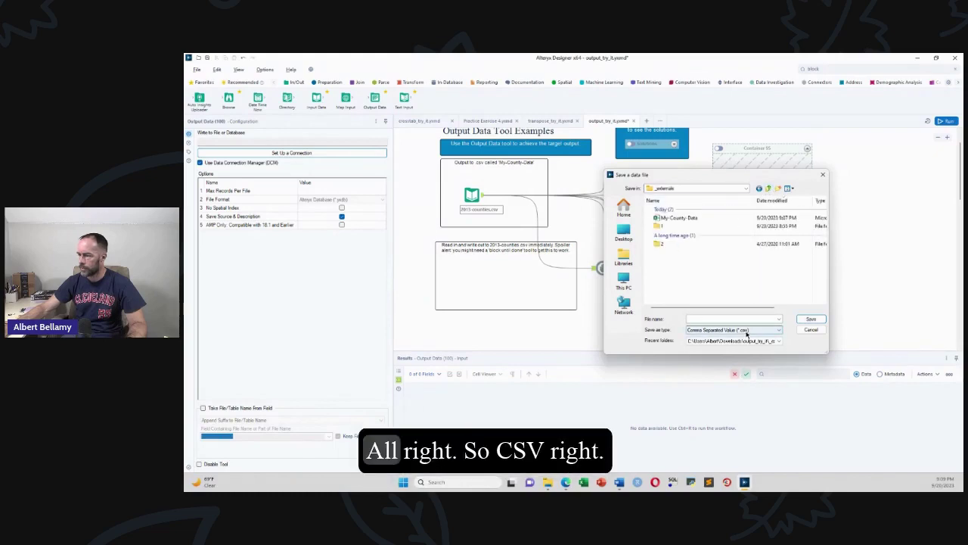
{"action": "left_click", "coordinate": [768, 189]}
{"action": "left_click", "coordinate": [676, 236]}
{"action": "double_click", "coordinate": [676, 237]}
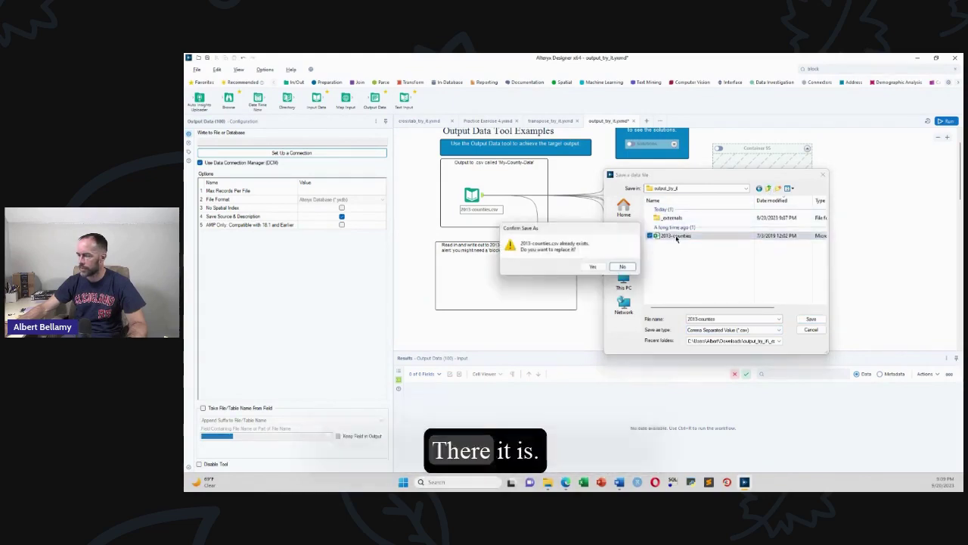
{"action": "left_click", "coordinate": [593, 268]}
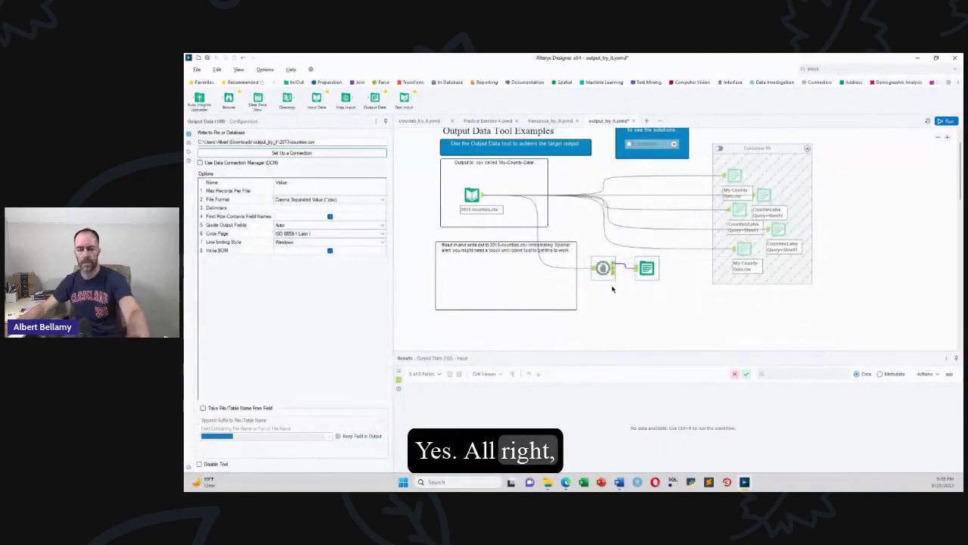
- Run the workflow, writing 385594 records with 0 errors, and move both tools into the container
{"action": "left_click", "coordinate": [609, 280]}
{"action": "key", "text": "ctrl+r"}
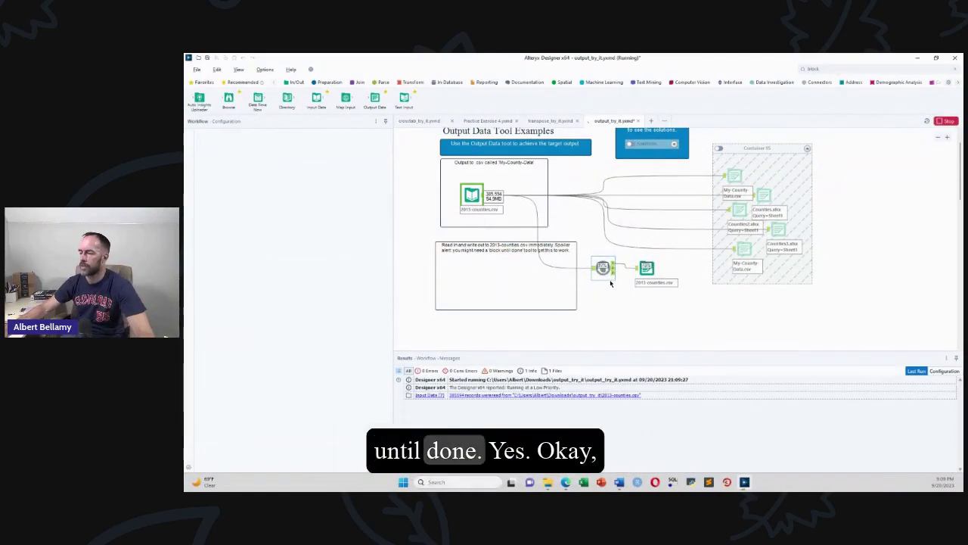
{"action": "left_click", "coordinate": [609, 279]}
{"action": "left_click", "coordinate": [649, 290]}
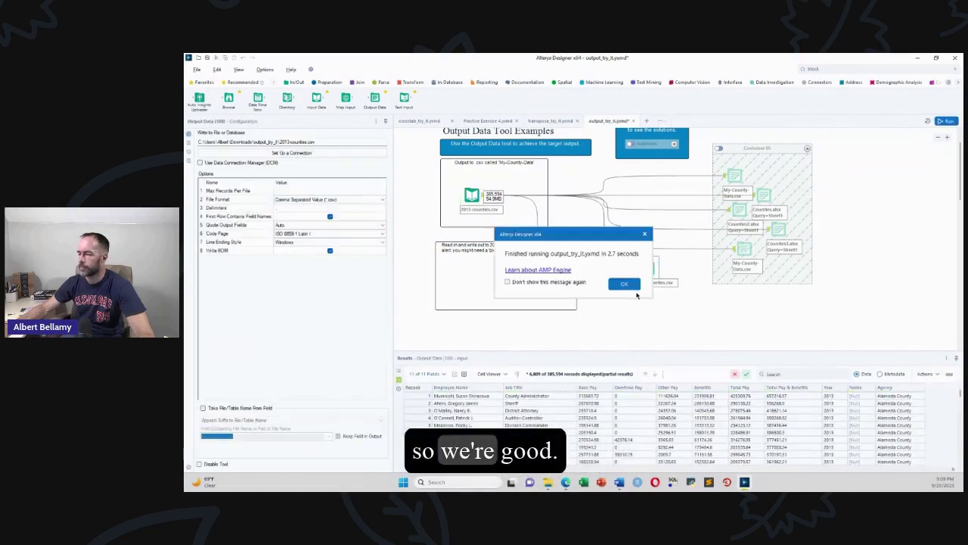
{"action": "left_click", "coordinate": [629, 292]}
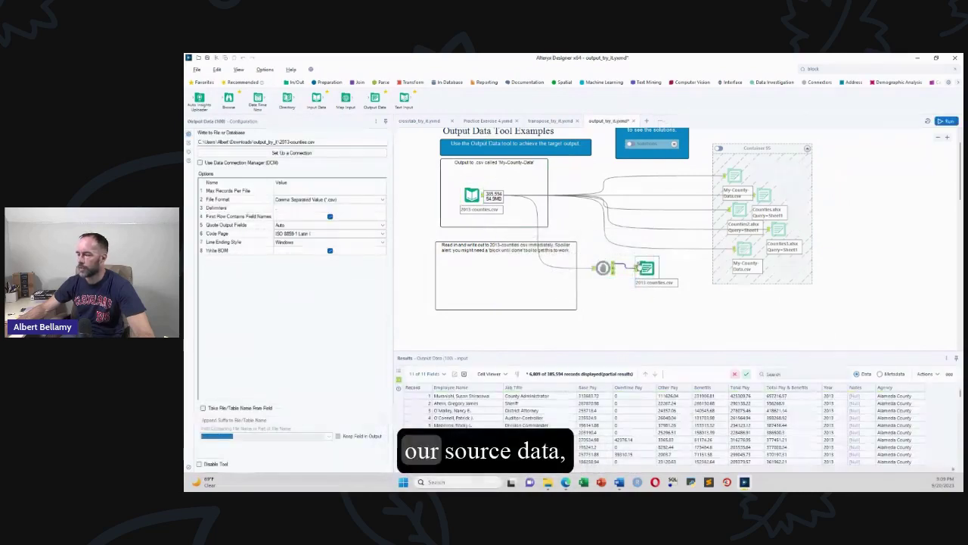
{"action": "mouse_move", "coordinate": [593, 254]}
{"action": "left_mouse_down"}
{"action": "mouse_move", "coordinate": [665, 287]}
{"action": "mouse_move", "coordinate": [783, 269]}
{"action": "left_mouse_up"}
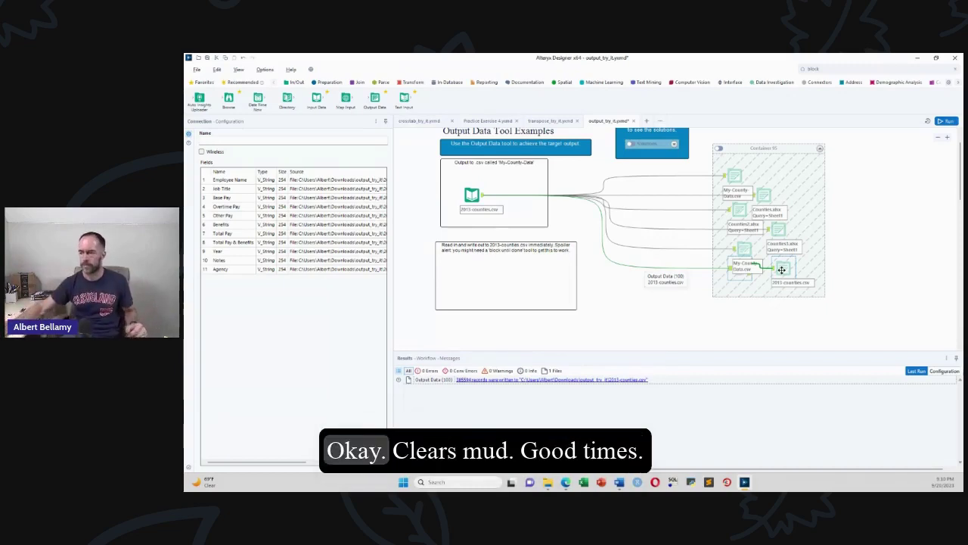
- Move the overwrite note and the per-county instructions comment up on the canvas
{"action": "left_click", "coordinate": [541, 250]}
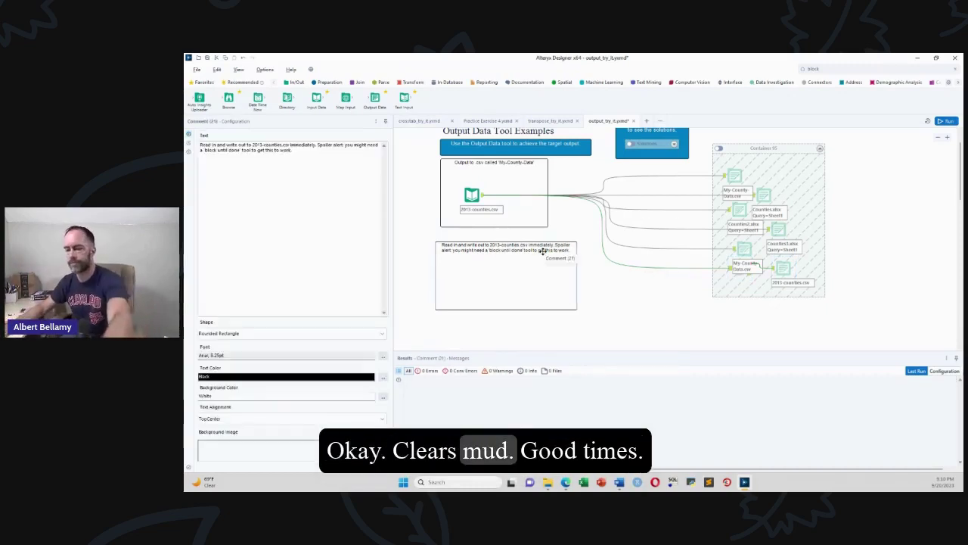
{"action": "scroll", "coordinate": [534, 275], "scroll_direction": "down", "scroll_amount": 5}
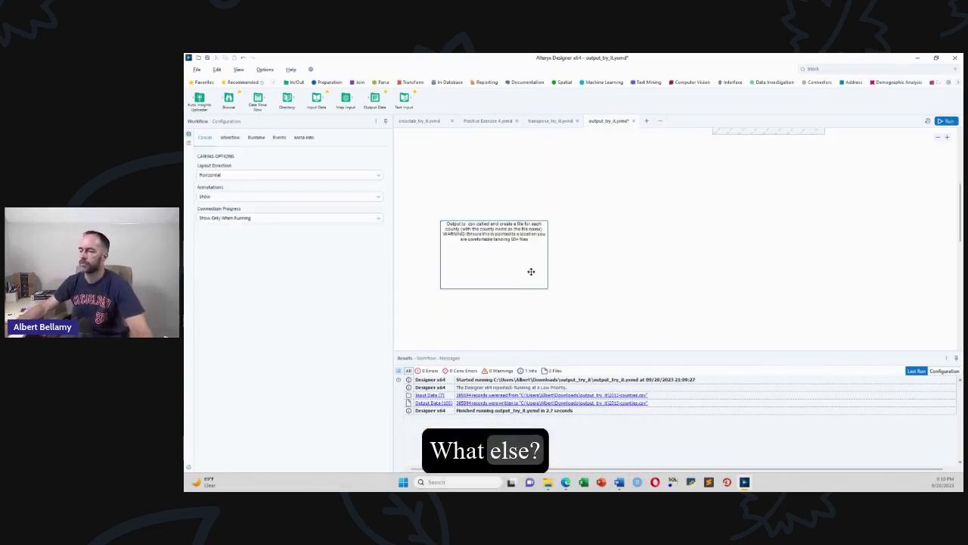
{"action": "left_click_drag", "start_coordinate": [520, 258], "coordinate": [525, 171]}
{"action": "scroll", "coordinate": [522, 190], "scroll_direction": "up", "scroll_amount": 5}
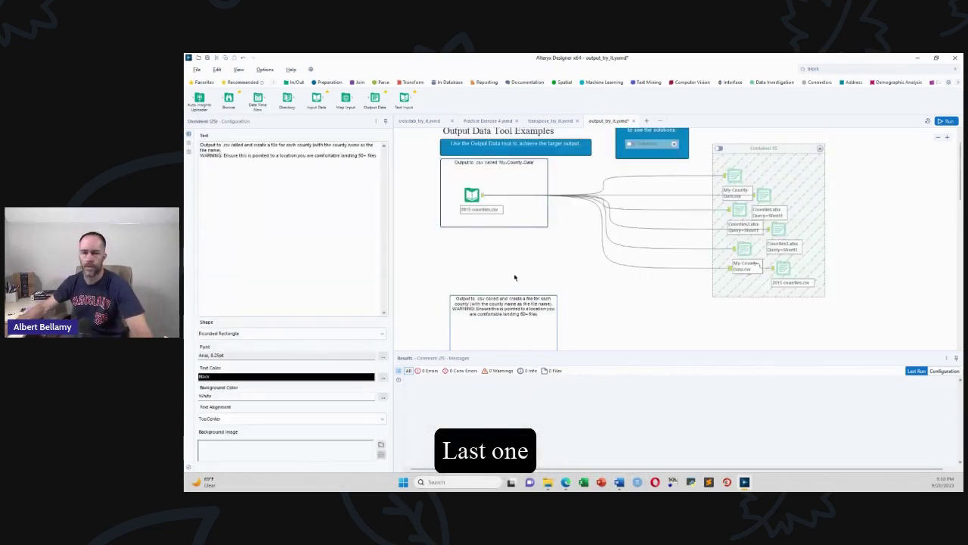
{"action": "left_click_drag", "start_coordinate": [504, 307], "coordinate": [495, 256]}
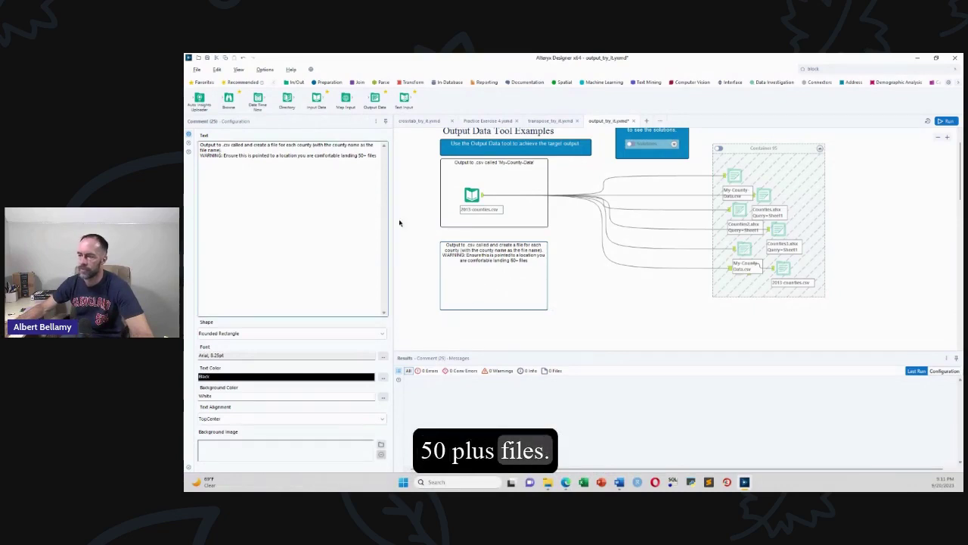
- Add an Output Data tool fed by 2013-counties.csv and bring up its connection choices
{"action": "left_click_drag", "start_coordinate": [375, 98], "coordinate": [571, 278]}
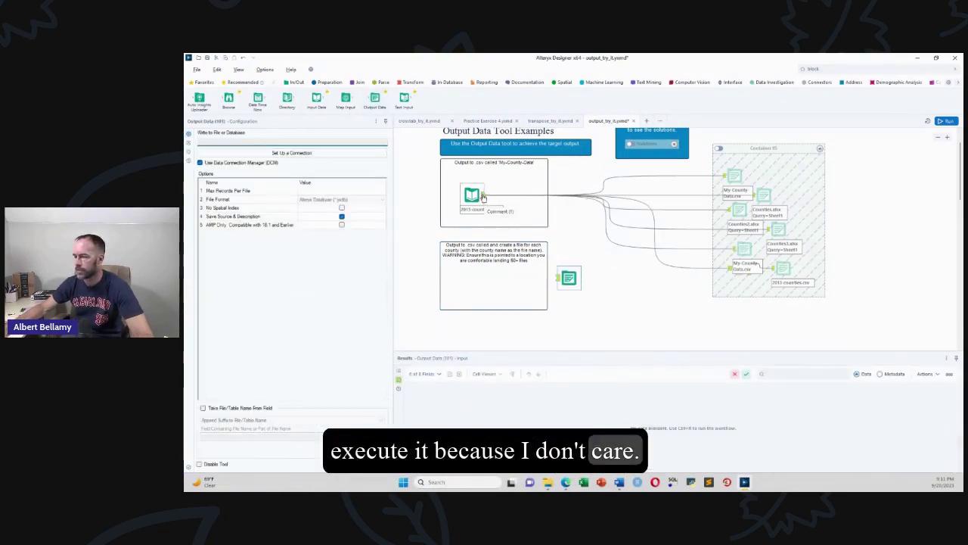
{"action": "left_click_drag", "start_coordinate": [484, 195], "coordinate": [558, 277]}
{"action": "key", "text": "ctrl+r"}
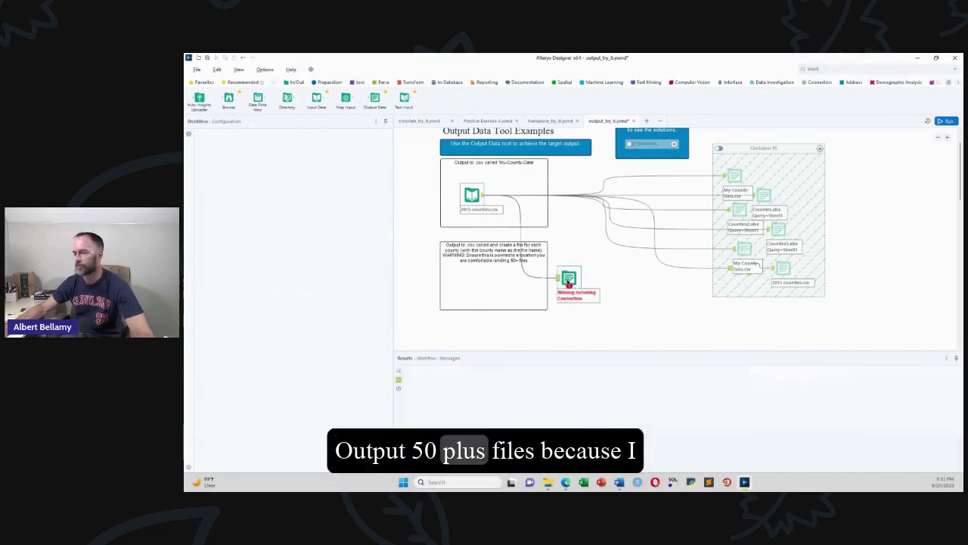
{"action": "left_click", "coordinate": [563, 279]}
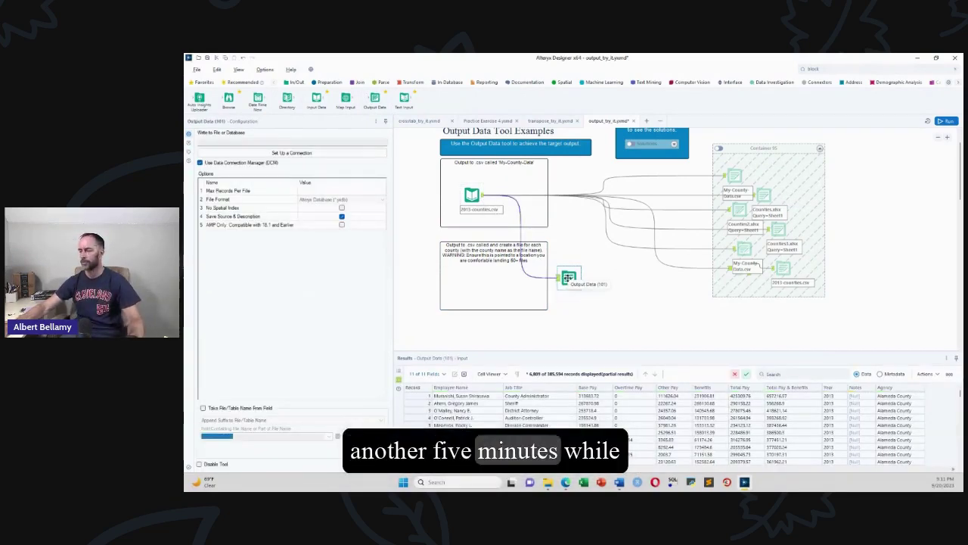
{"action": "left_click_drag", "start_coordinate": [568, 276], "coordinate": [593, 258]}
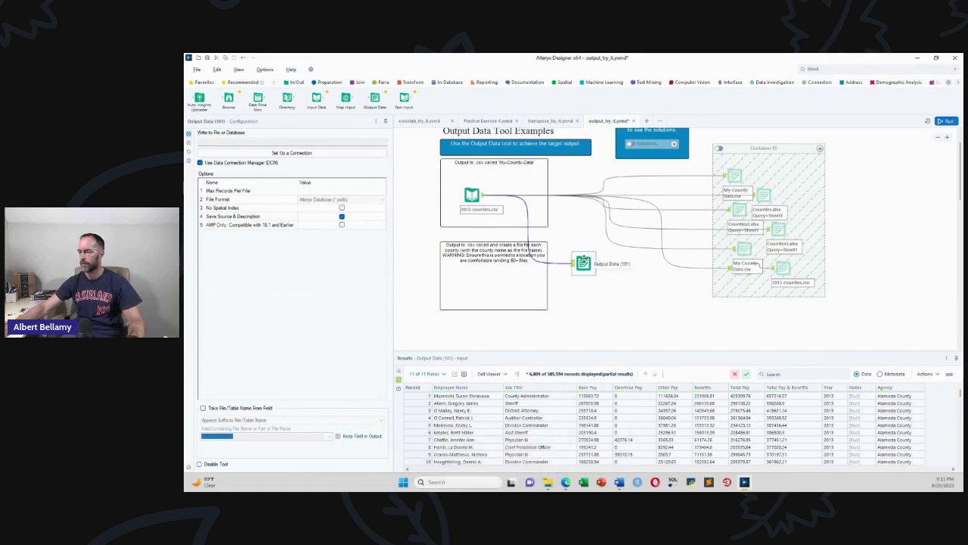
{"action": "left_click", "coordinate": [290, 154]}
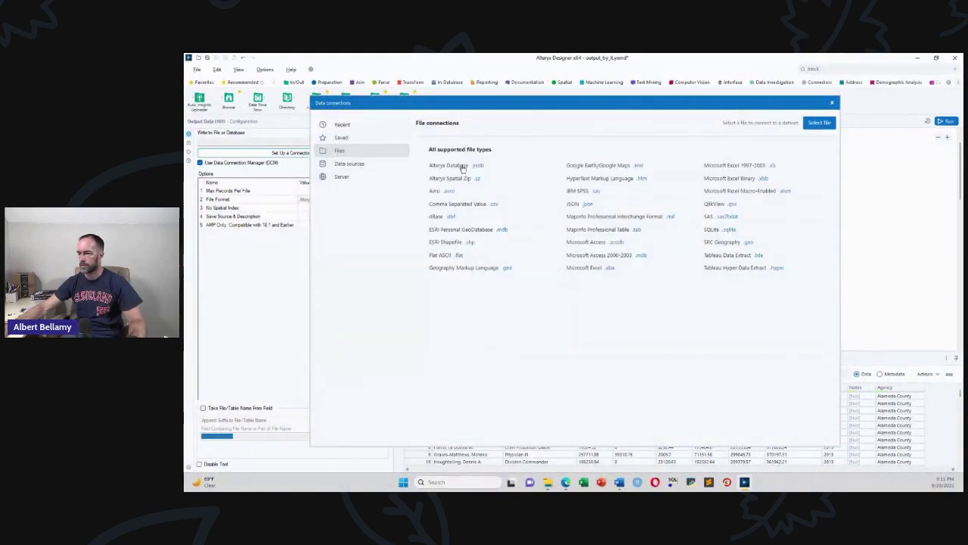
- Set the output file to County4.csv on the Desktop
{"action": "left_click", "coordinate": [819, 121]}
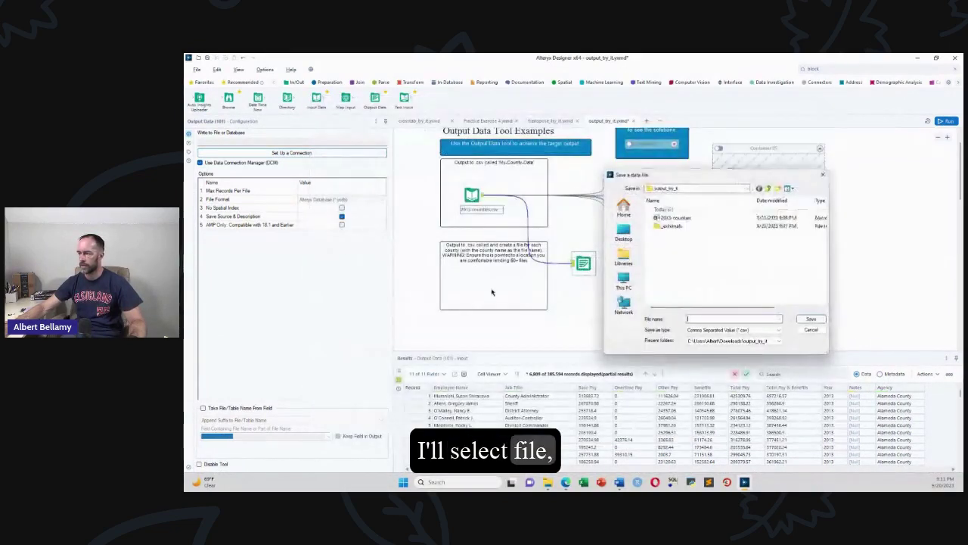
{"action": "left_click", "coordinate": [624, 230]}
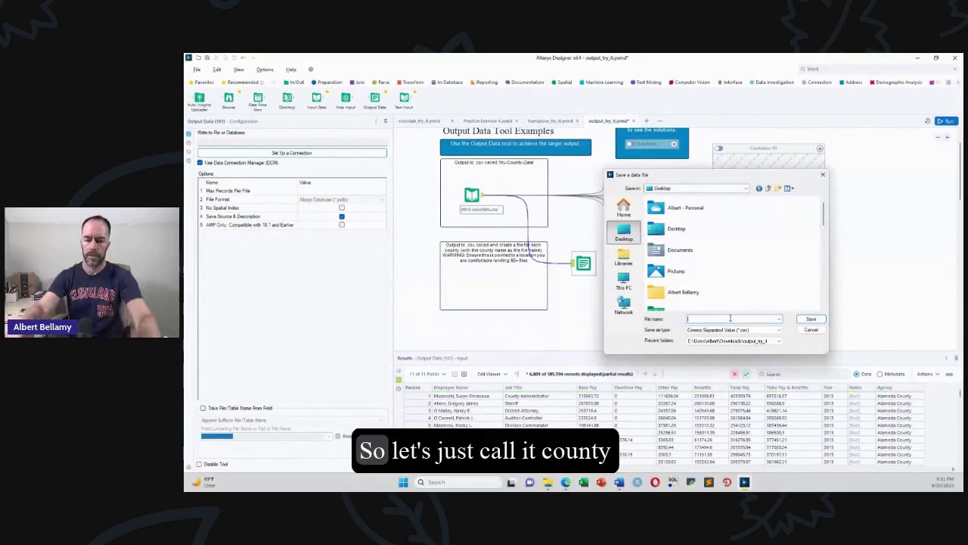
{"action": "type", "text": "County"}
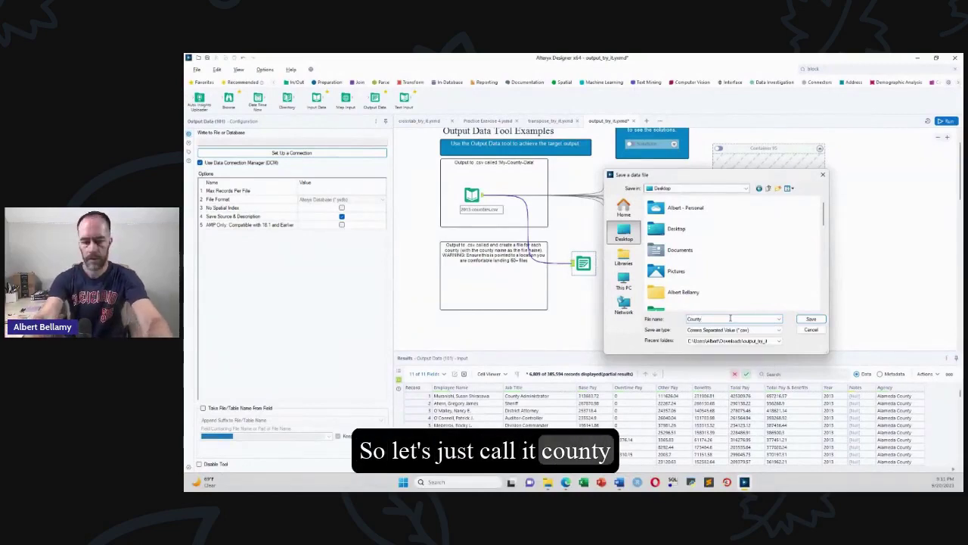
{"action": "type", "text": "4"}
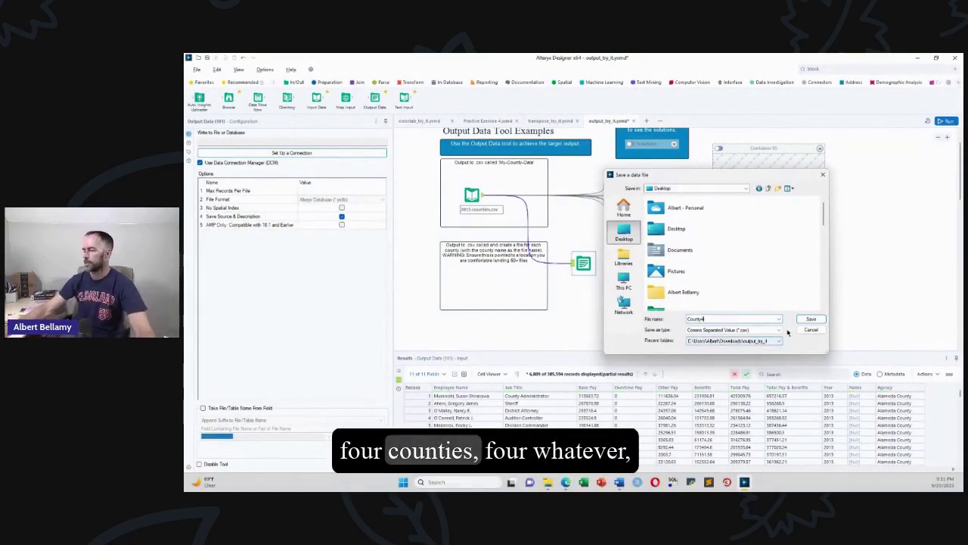
{"action": "left_click", "coordinate": [811, 321]}
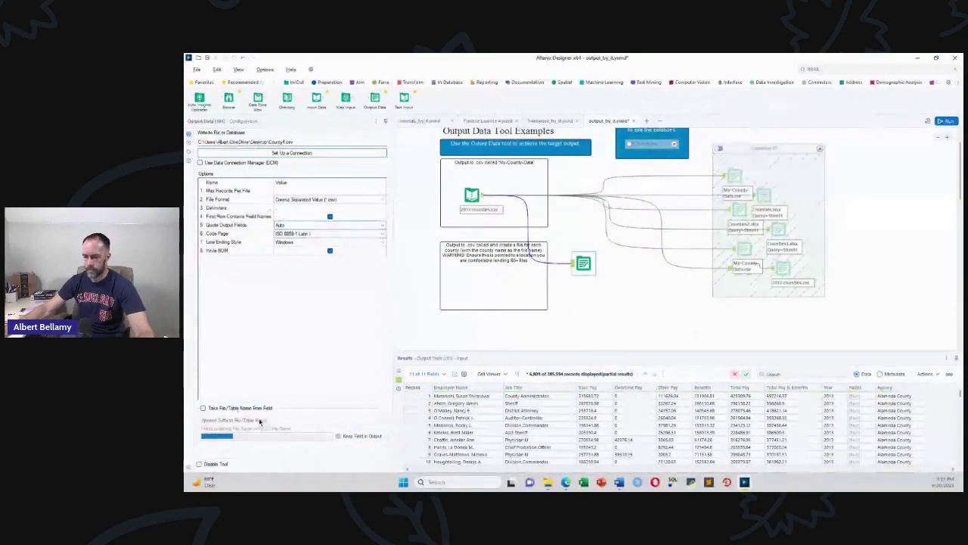
- Take the entire file path from the Agency field and run the workflow
{"action": "left_click", "coordinate": [203, 409]}
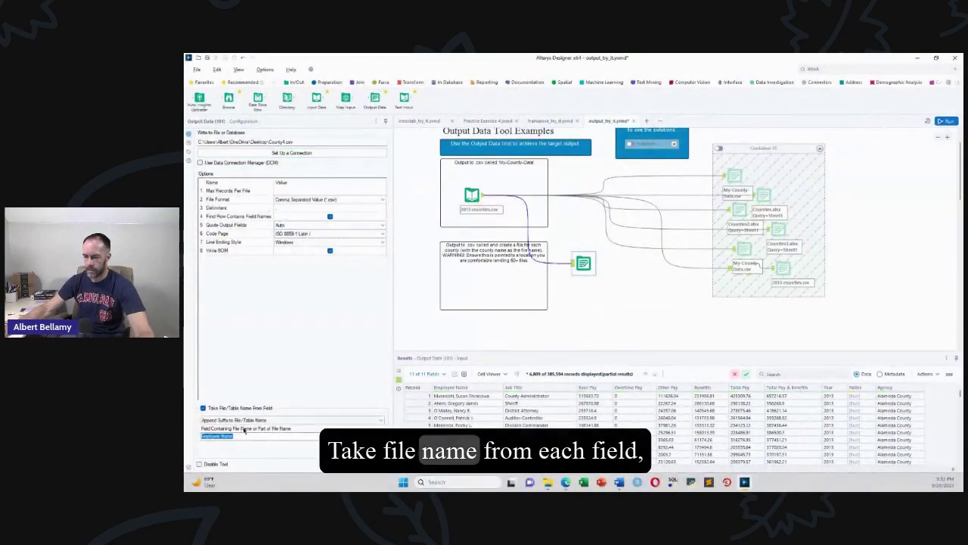
{"action": "left_click", "coordinate": [285, 421]}
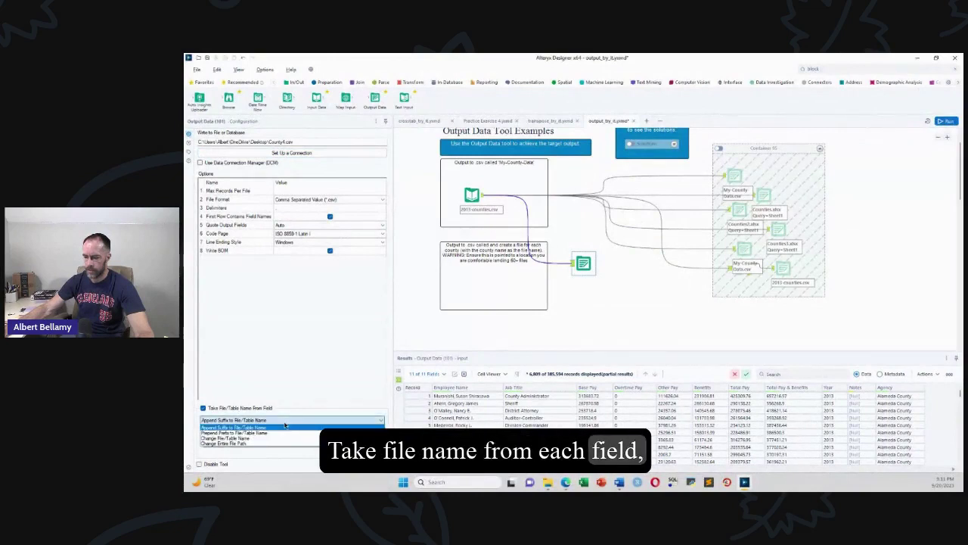
{"action": "left_click", "coordinate": [236, 445]}
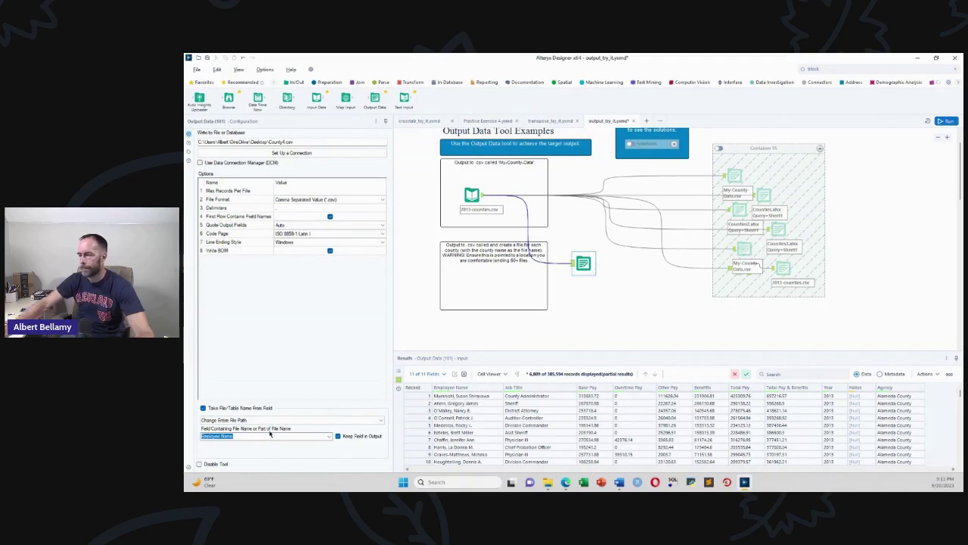
{"action": "left_click", "coordinate": [330, 436]}
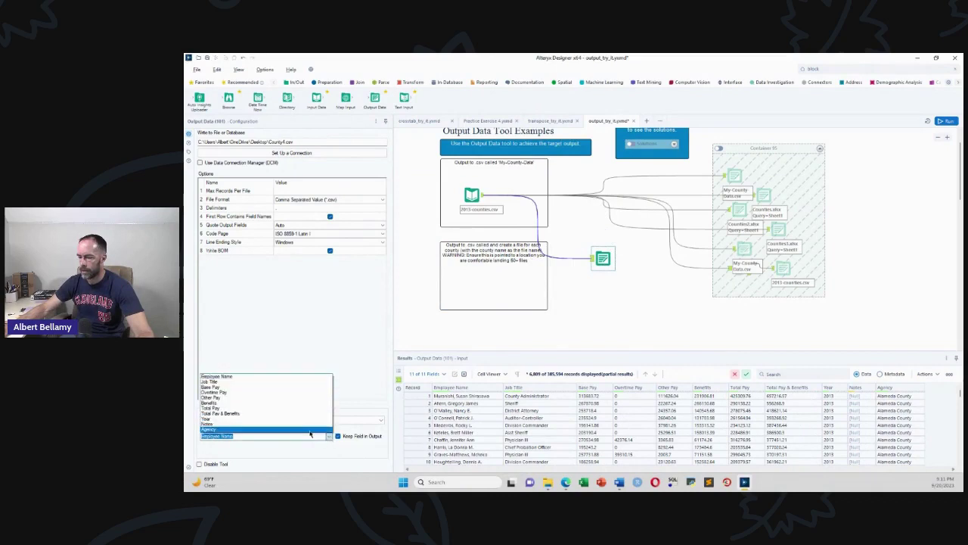
{"action": "left_click", "coordinate": [310, 433]}
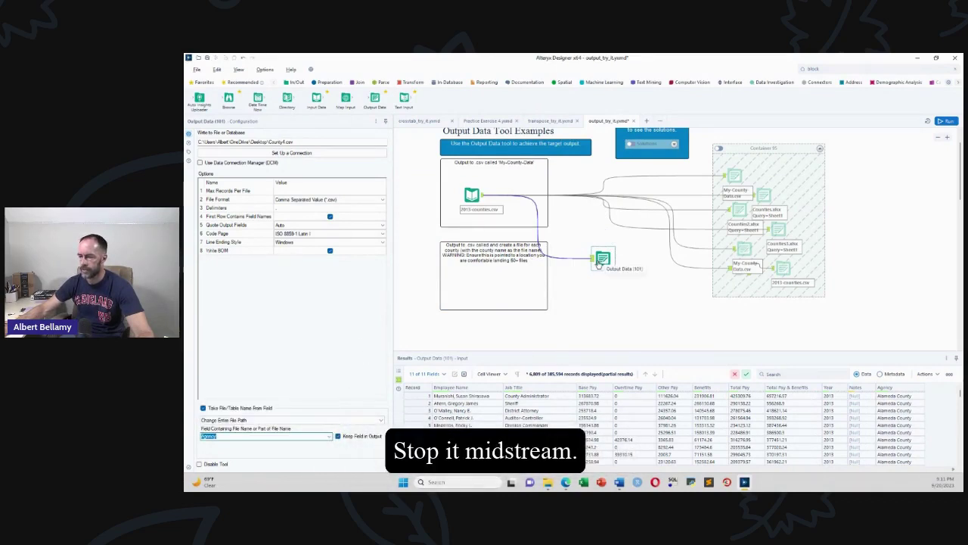
{"action": "left_click_drag", "start_coordinate": [599, 261], "coordinate": [614, 261]}
{"action": "key", "text": "ctrl+r"}
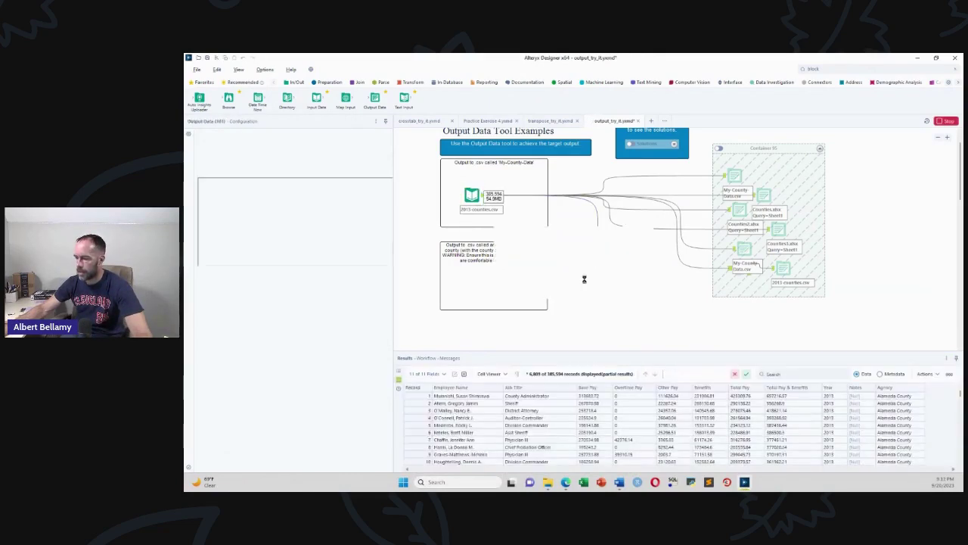
- Check the run messages for the 56 county files, then minimize Designer to reveal the lesson page
{"action": "left_click", "coordinate": [618, 259]}
{"action": "left_click", "coordinate": [621, 289]}
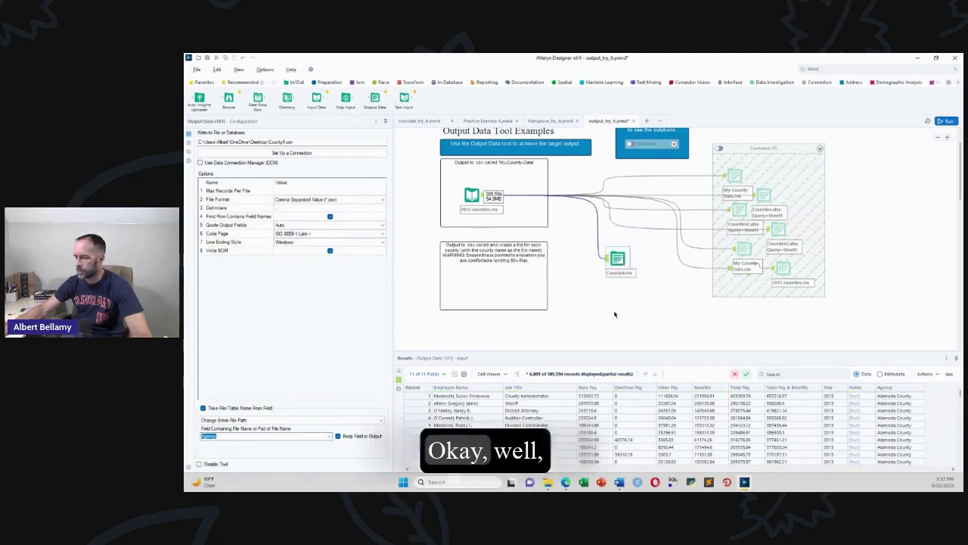
{"action": "left_click", "coordinate": [585, 293]}
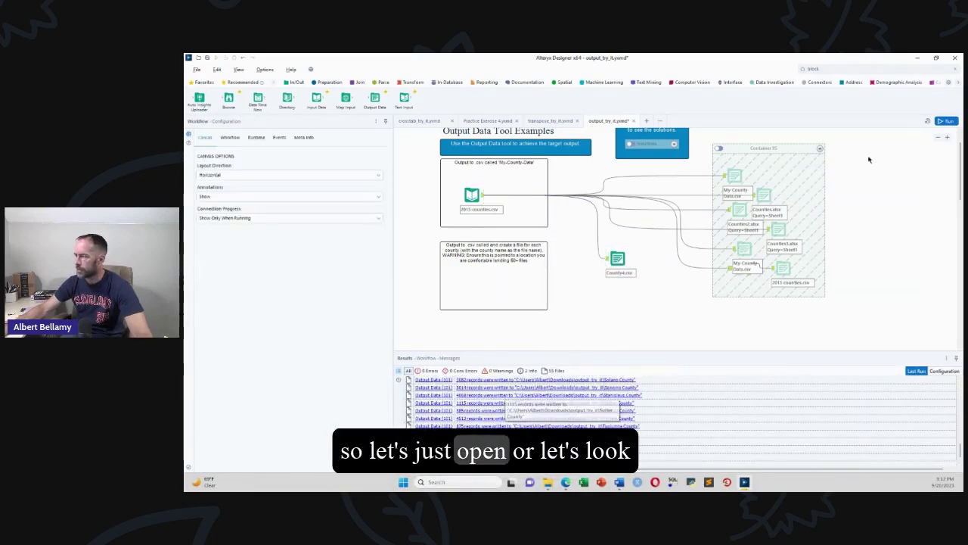
{"action": "left_click", "coordinate": [917, 58]}
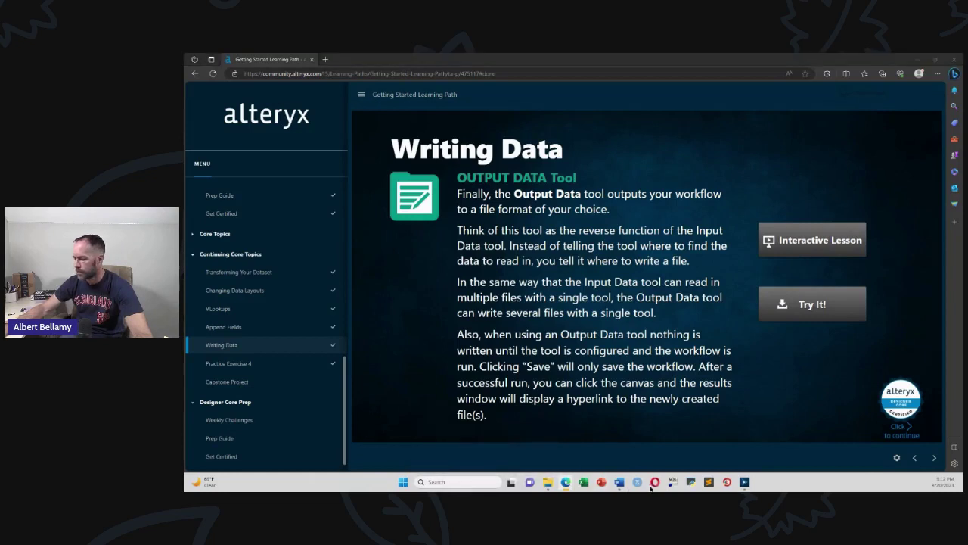
- Restore the Alteryx Designer window from the taskbar
{"action": "left_click", "coordinate": [745, 482]}
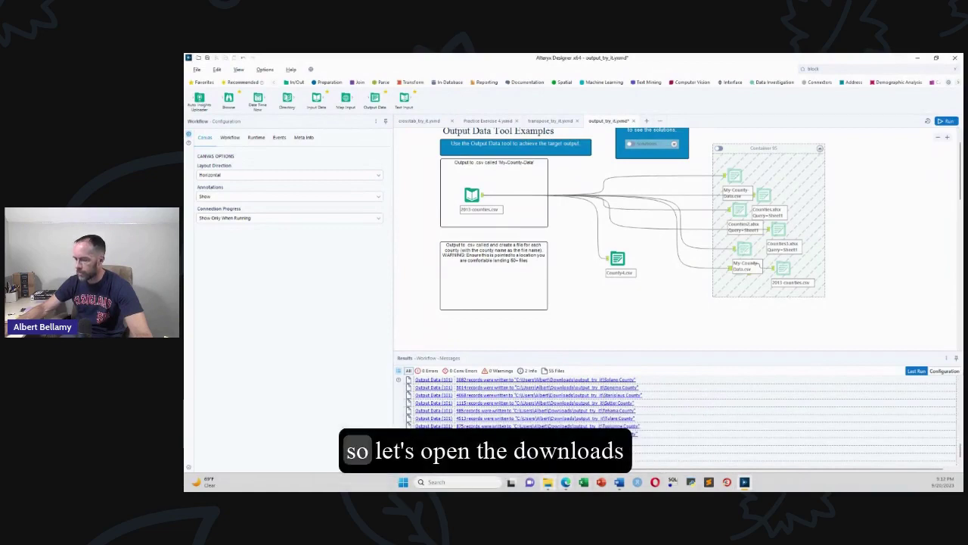
- Bring up File Explorer on the Downloads folder and browse its contents
{"action": "left_click", "coordinate": [547, 482]}
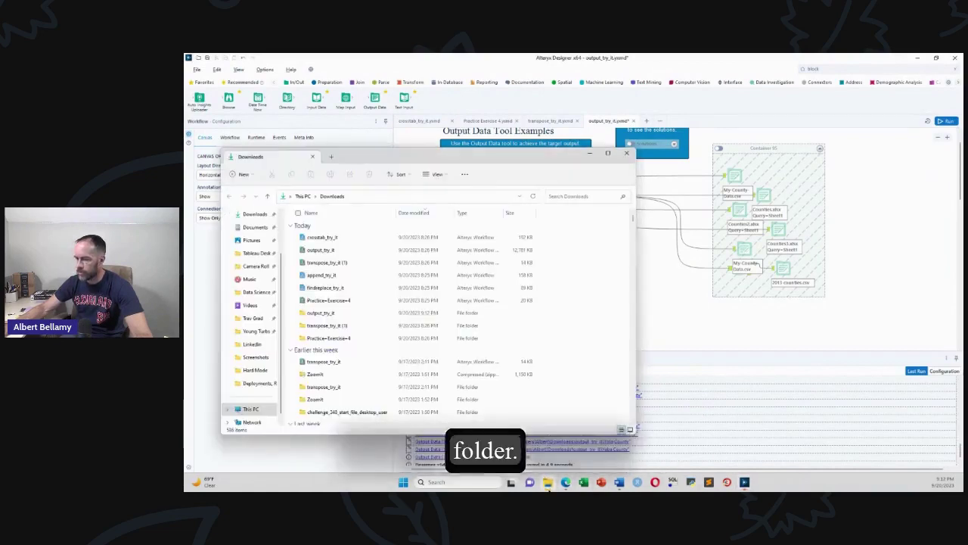
{"action": "right_click", "coordinate": [548, 482]}
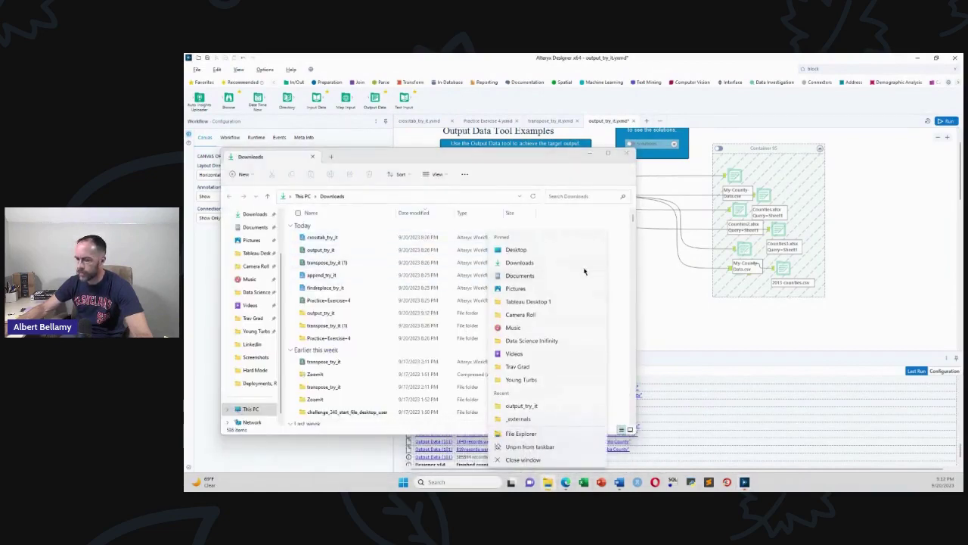
{"action": "left_click", "coordinate": [608, 281]}
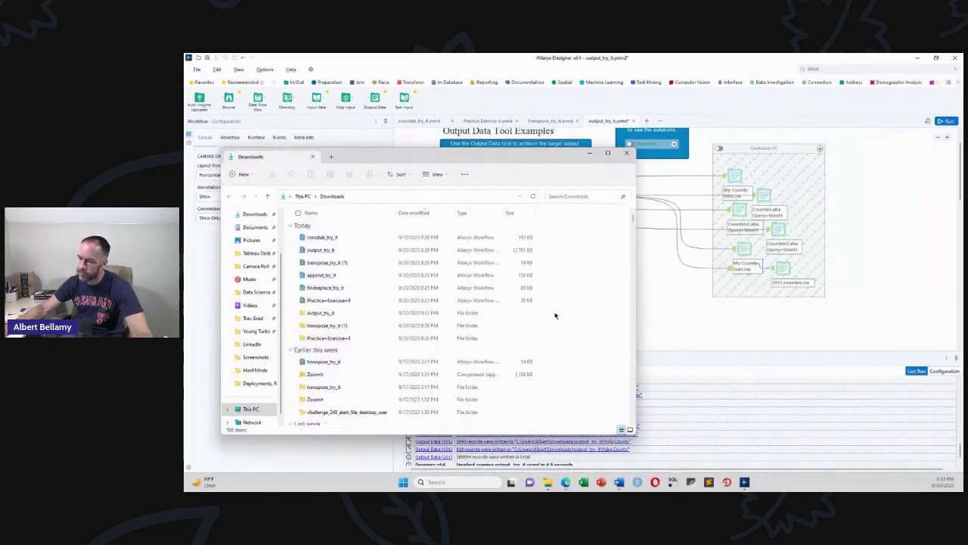
{"action": "scroll", "coordinate": [553, 310], "scroll_direction": "down", "scroll_amount": 5}
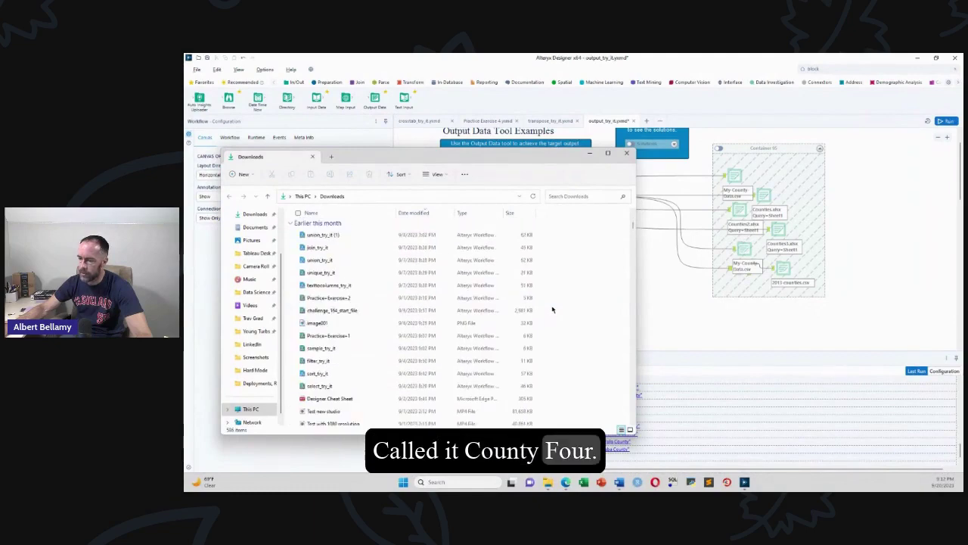
{"action": "scroll", "coordinate": [552, 307], "scroll_direction": "down", "scroll_amount": 8}
{"action": "scroll", "coordinate": [550, 307], "scroll_direction": "up", "scroll_amount": 3}
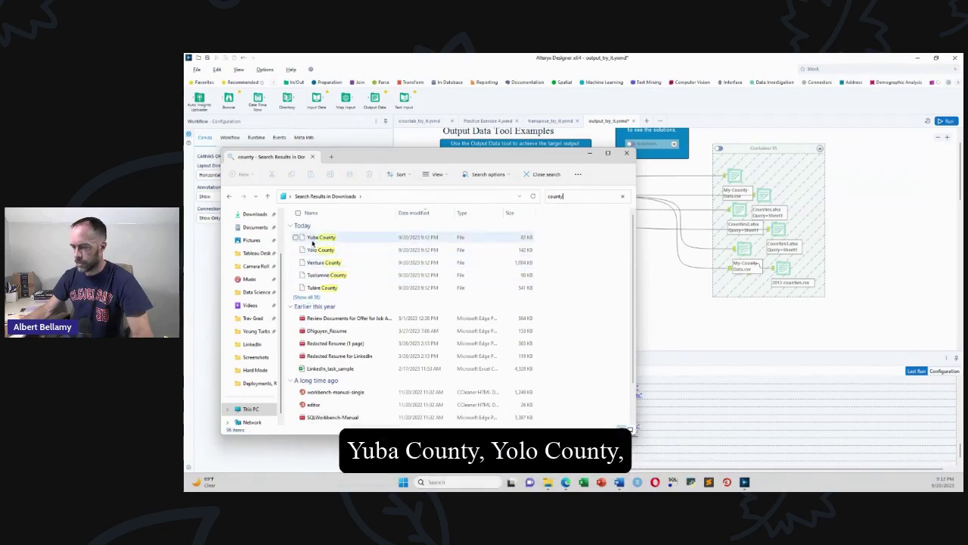
- Show all 56 county files written today, which appear as plain 'File' type without extensions
{"action": "left_click", "coordinate": [320, 296]}
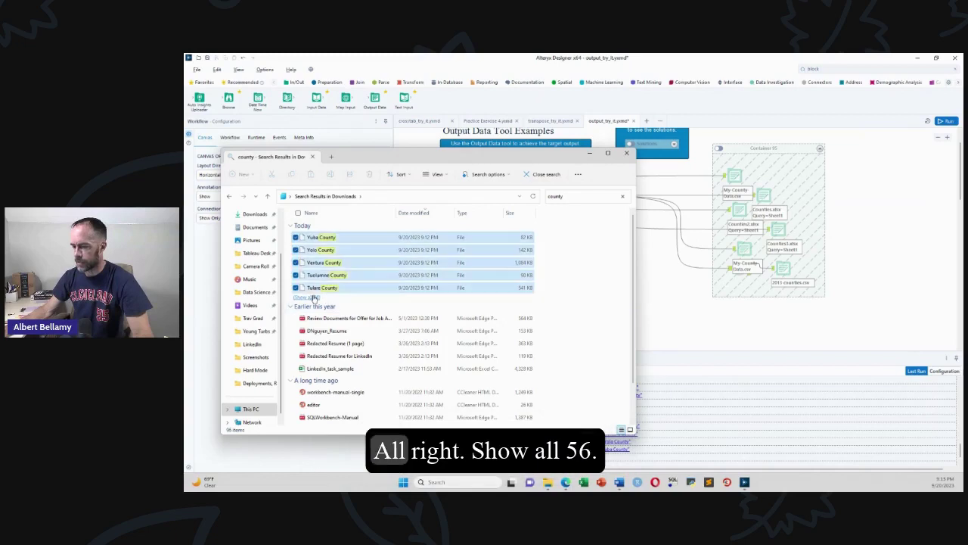
{"action": "left_click", "coordinate": [310, 297]}
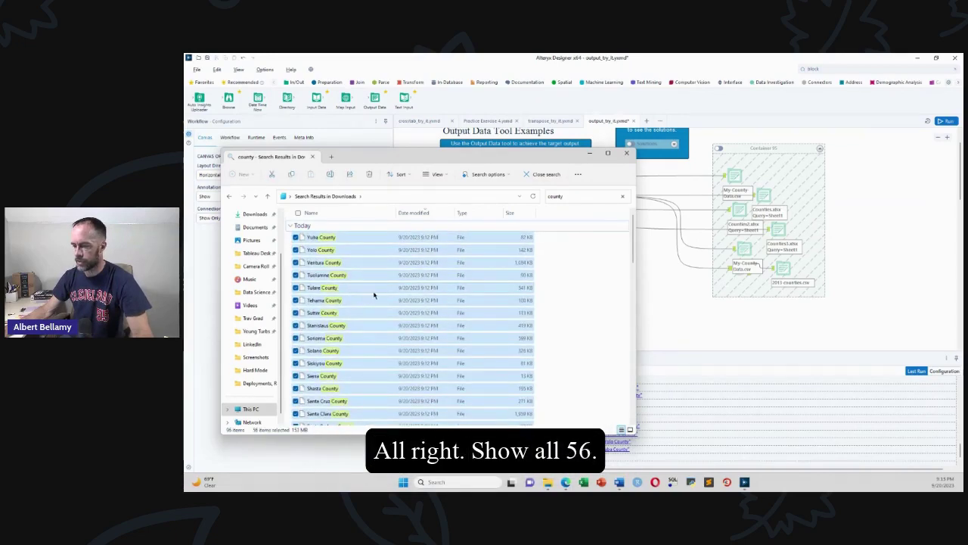
{"action": "scroll", "coordinate": [416, 299], "scroll_direction": "down", "scroll_amount": 13}
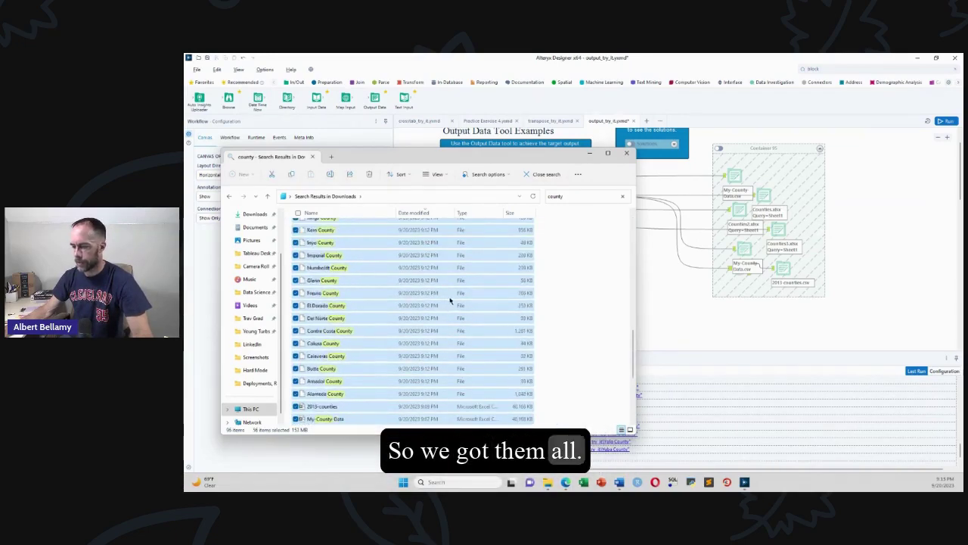
{"action": "scroll", "coordinate": [469, 300], "scroll_direction": "down", "scroll_amount": 3}
{"action": "scroll", "coordinate": [494, 298], "scroll_direction": "up", "scroll_amount": 8}
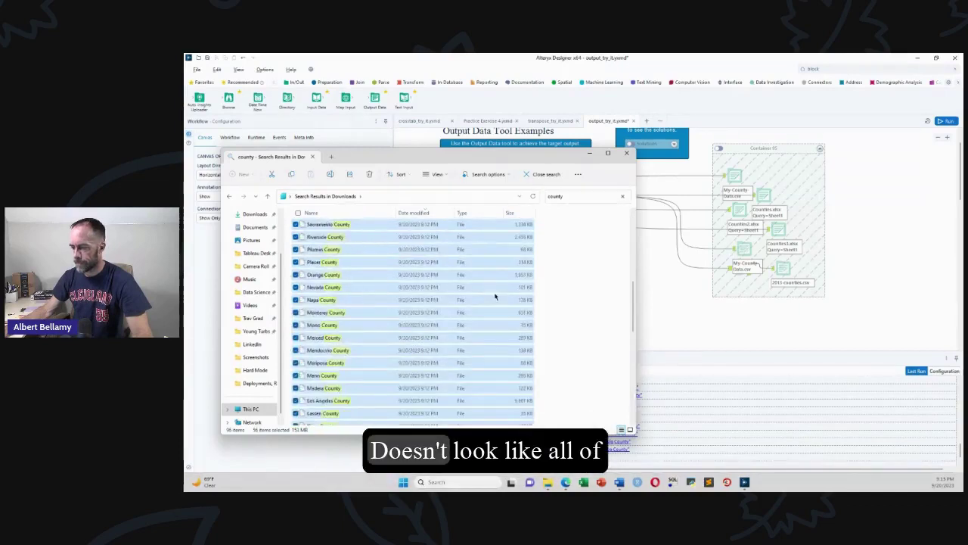
{"action": "scroll", "coordinate": [485, 288], "scroll_direction": "up", "scroll_amount": 8}
- Try opening the Tulare County file, cancel the app picker, and close the search results
{"action": "left_click", "coordinate": [344, 291]}
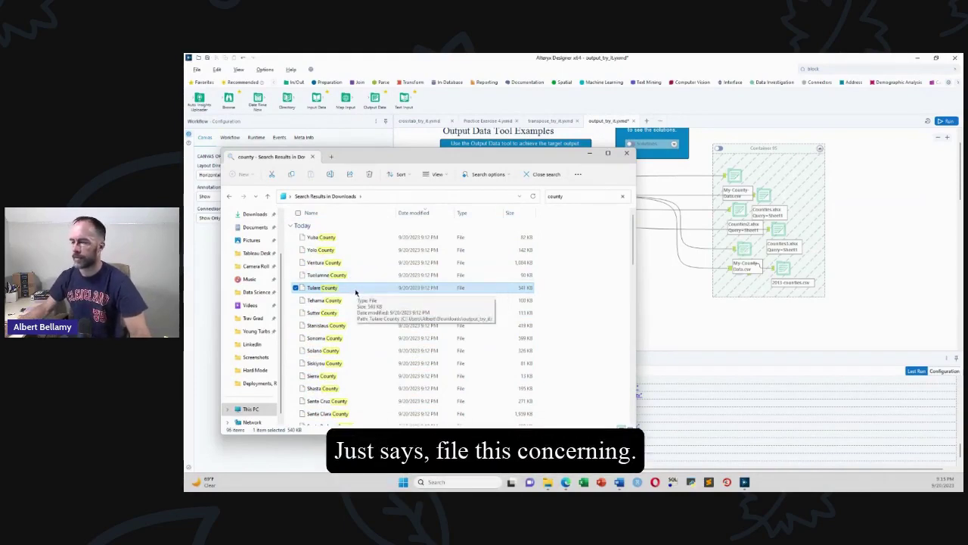
{"action": "scroll", "coordinate": [436, 340], "scroll_direction": "down", "scroll_amount": 15}
{"action": "key", "text": "Return"}
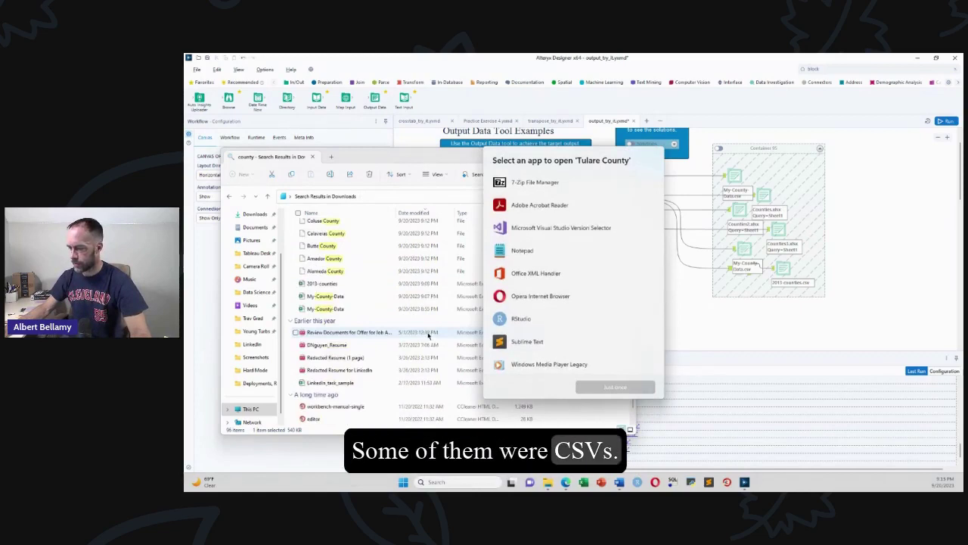
{"action": "scroll", "coordinate": [522, 328], "scroll_direction": "down", "scroll_amount": 3}
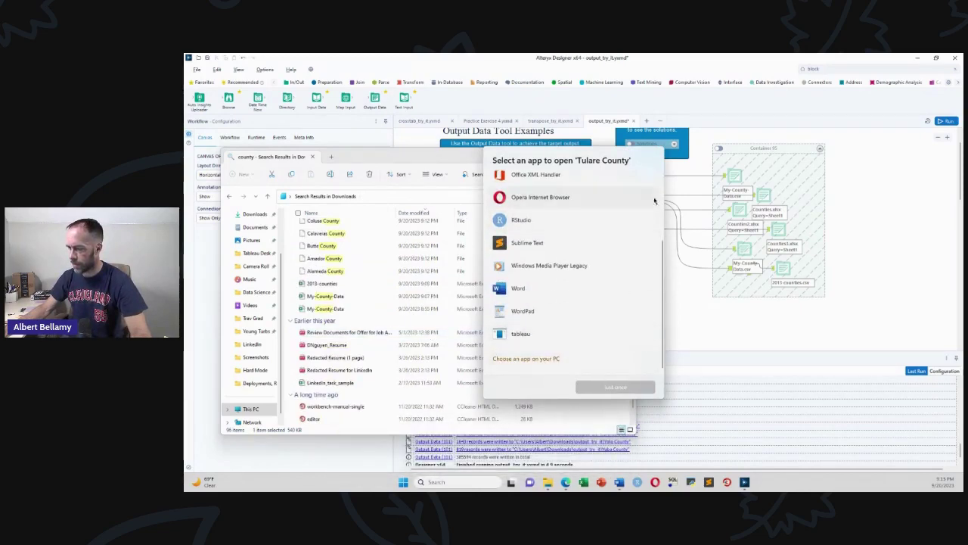
{"action": "left_click", "coordinate": [337, 259]}
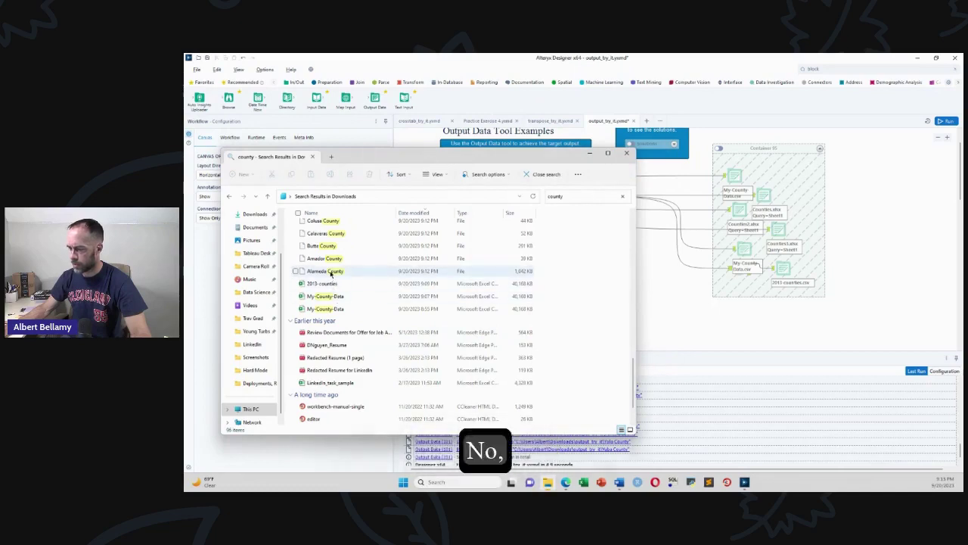
{"action": "left_click", "coordinate": [627, 154]}
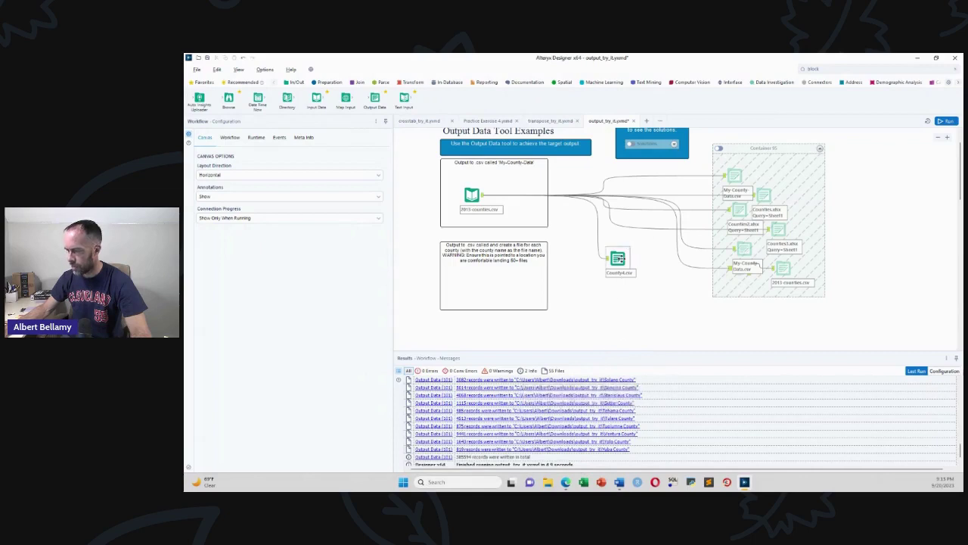
- Check the County4.csv output, then expand the Solutions container and view its foo.csv output settings
{"action": "left_click", "coordinate": [618, 258]}
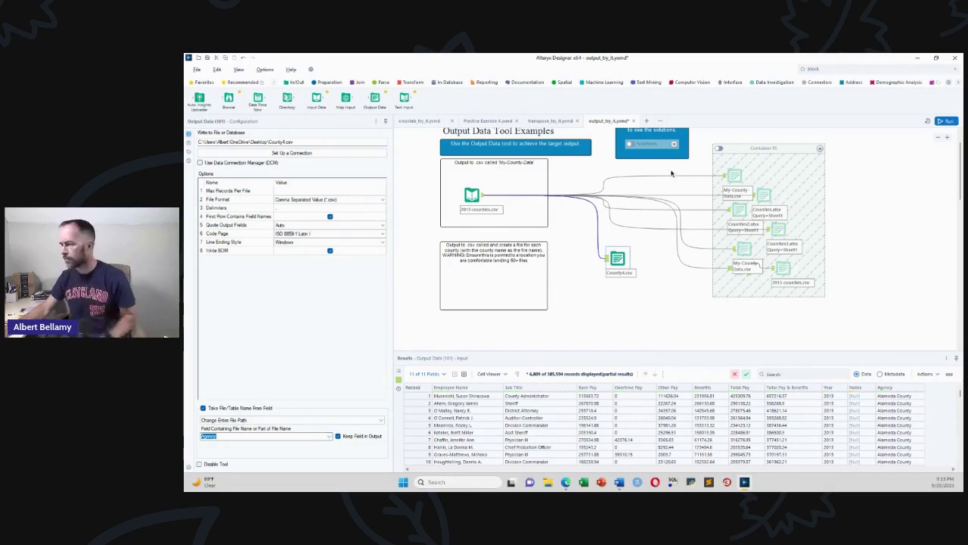
{"action": "left_click", "coordinate": [673, 146]}
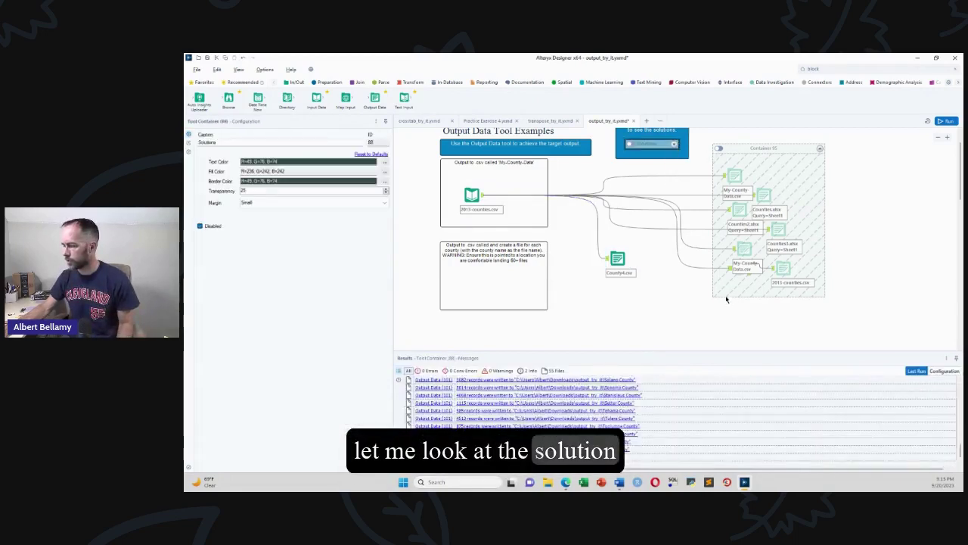
{"action": "left_click", "coordinate": [674, 146]}
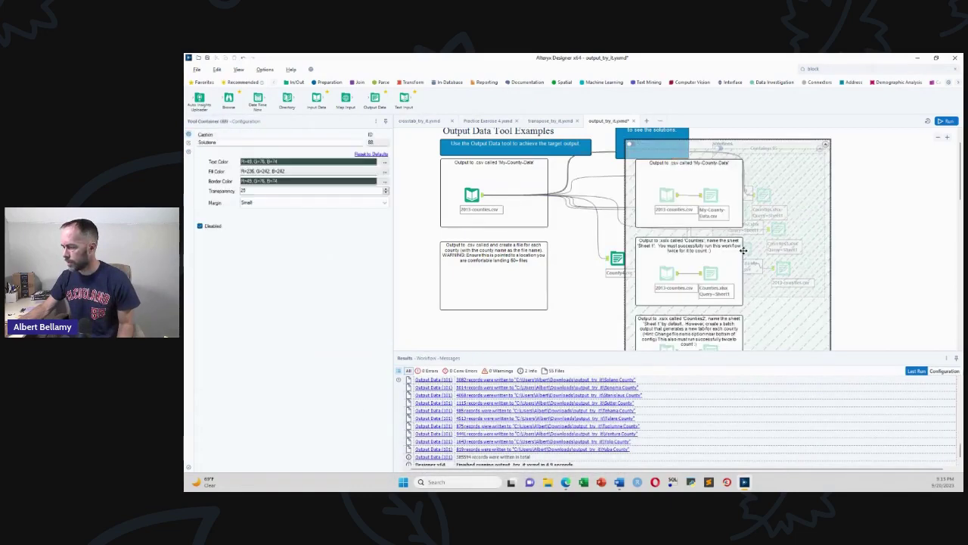
{"action": "scroll", "coordinate": [747, 257], "scroll_direction": "down", "scroll_amount": 10}
{"action": "scroll", "coordinate": [749, 272], "scroll_direction": "up", "scroll_amount": 3}
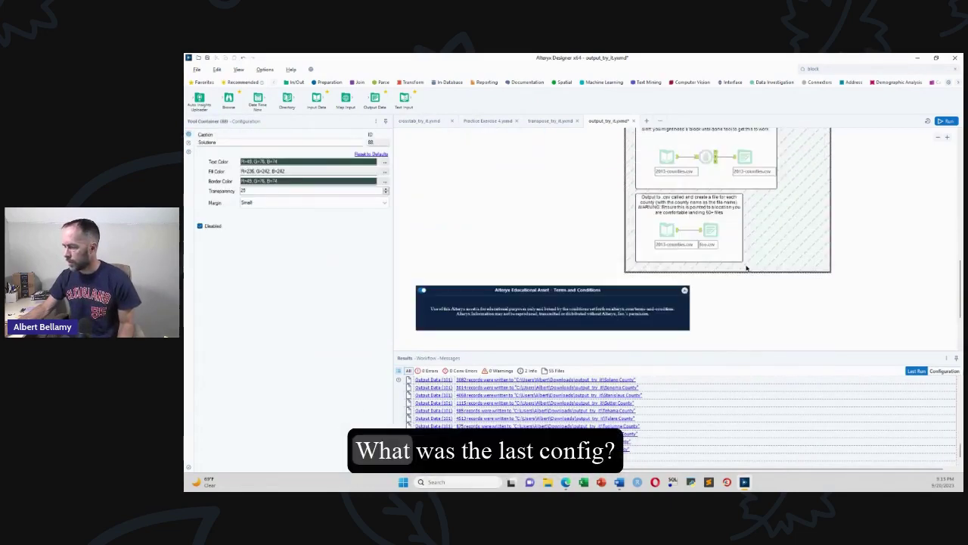
{"action": "left_click", "coordinate": [711, 230]}
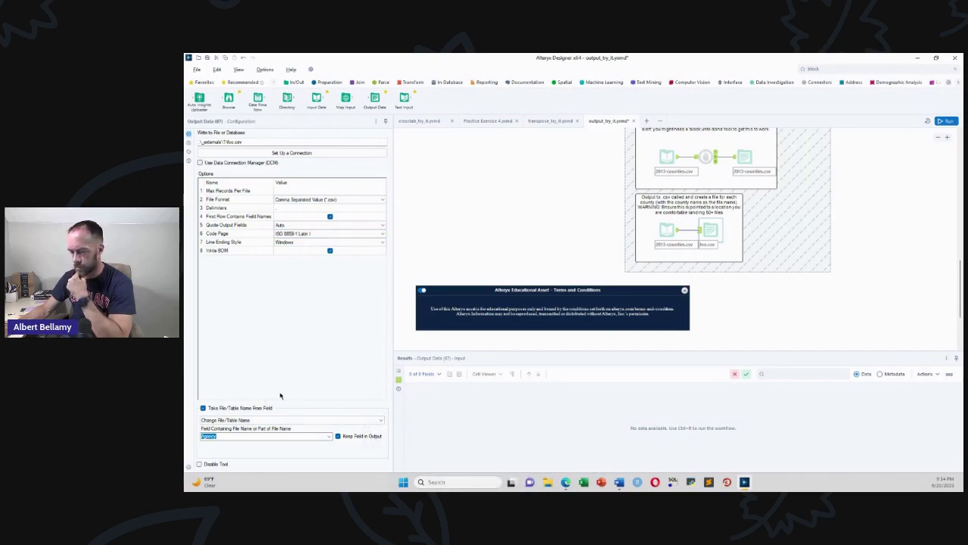
- Set the foo.csv output to Change File/Table Name and move the instruction comment aside
{"action": "left_click", "coordinate": [270, 422]}
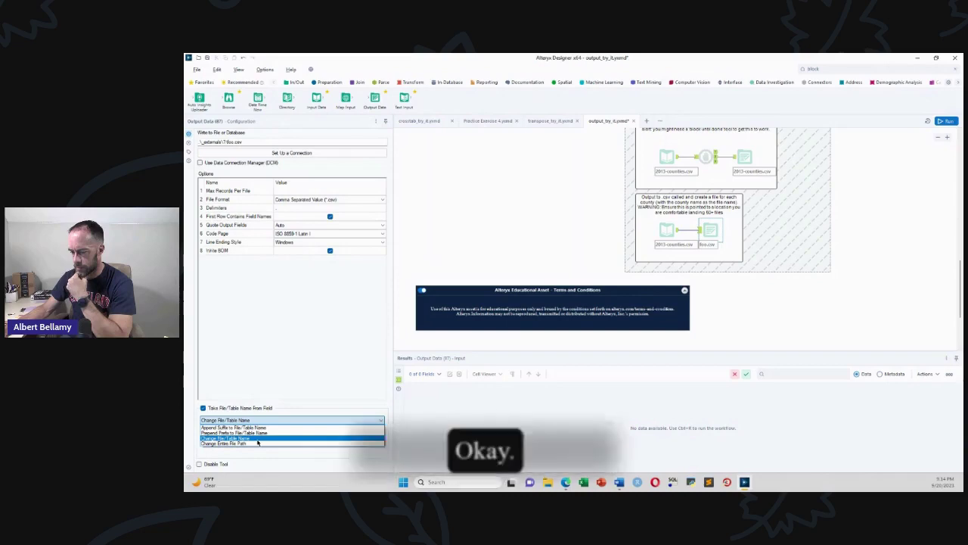
{"action": "left_click", "coordinate": [257, 439]}
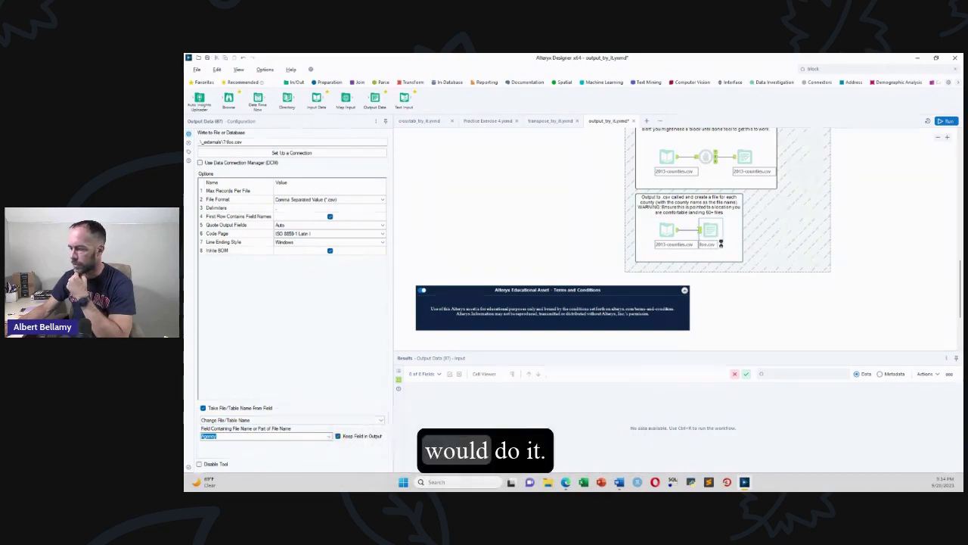
{"action": "left_click_drag", "start_coordinate": [695, 240], "coordinate": [763, 264]}
{"action": "left_click", "coordinate": [609, 222]}
- Run the workflow with Ctrl+R, writing a separate .csv per county into _externals
{"action": "left_click_drag", "start_coordinate": [612, 211], "coordinate": [808, 315]}
{"action": "left_click", "coordinate": [828, 322]}
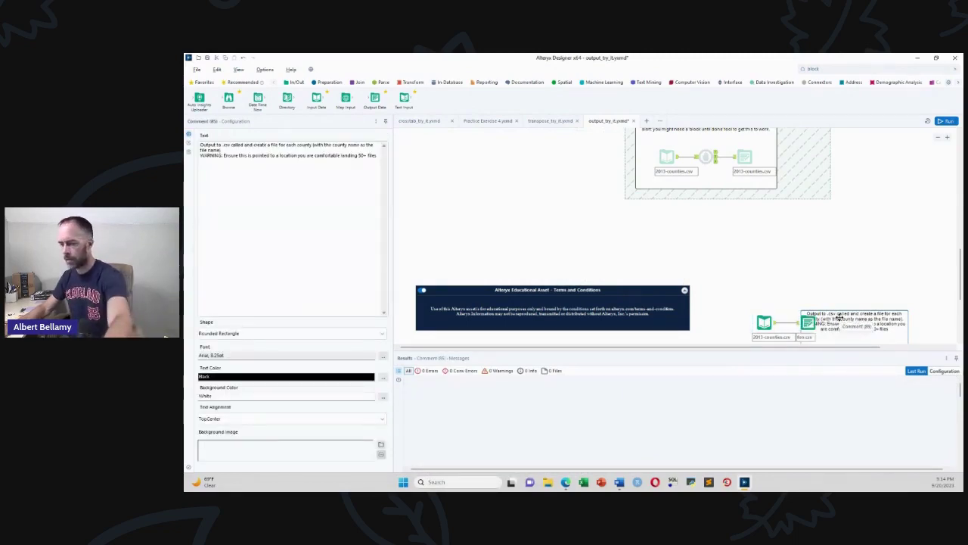
{"action": "left_click", "coordinate": [808, 327]}
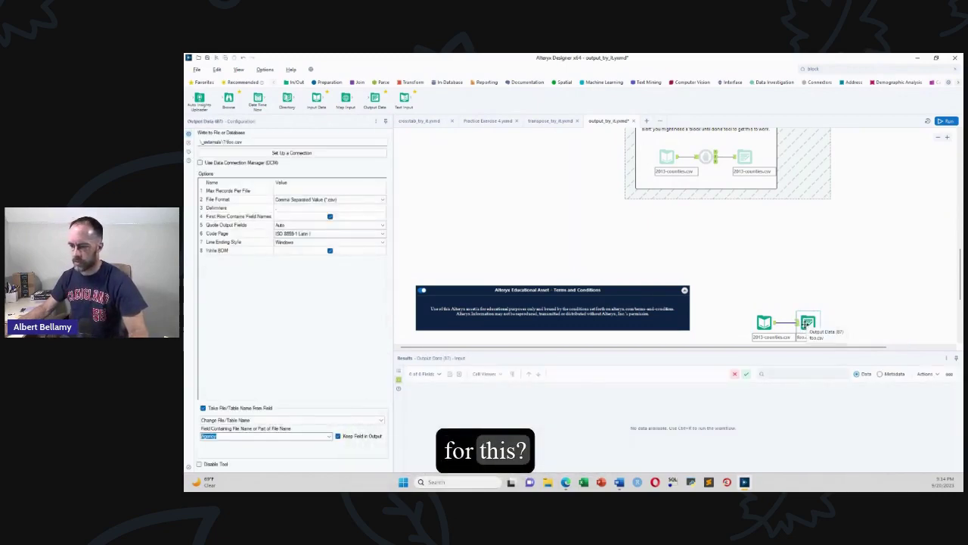
{"action": "left_click", "coordinate": [753, 305]}
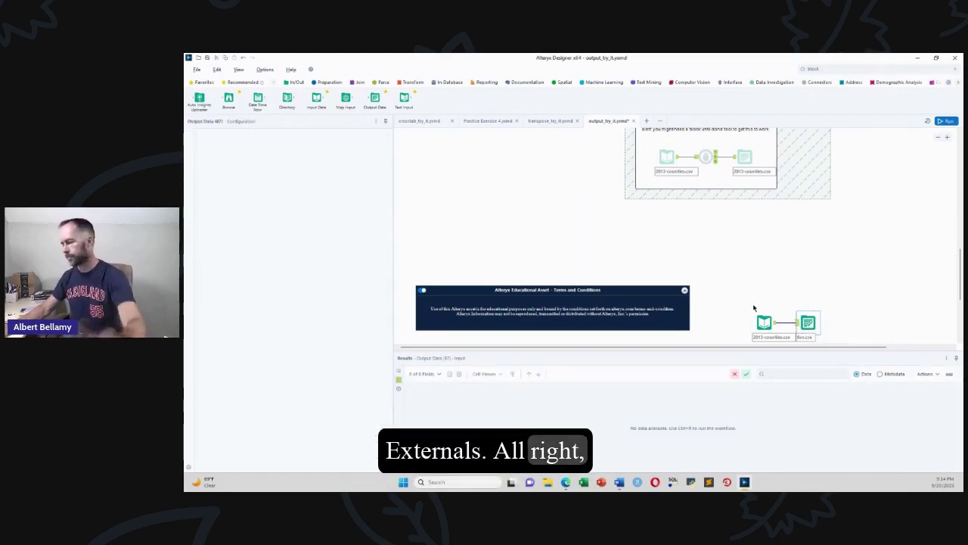
{"action": "key", "text": "ctrl+r"}
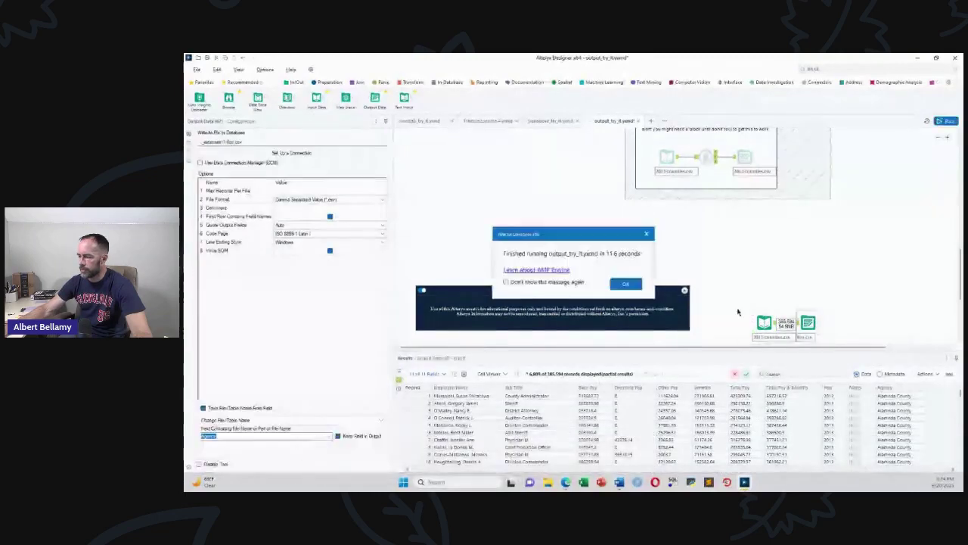
{"action": "left_click", "coordinate": [625, 285]}
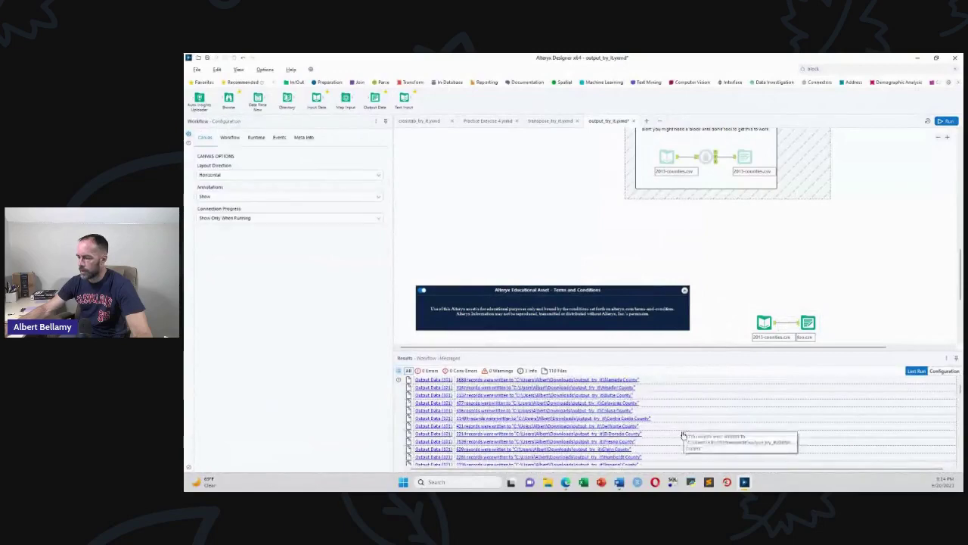
{"action": "scroll", "coordinate": [659, 249], "scroll_direction": "up", "scroll_amount": 10}
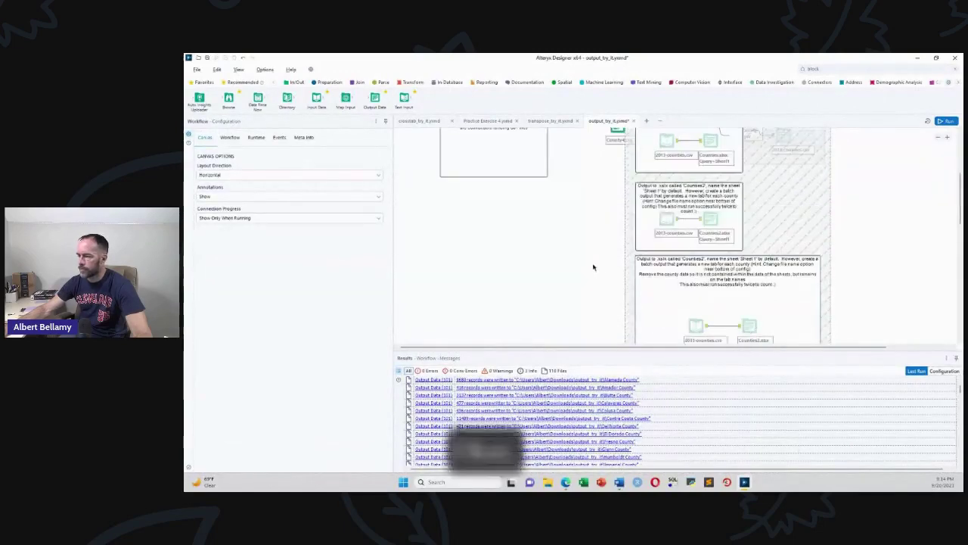
- Switch the County4.csv output from Change Entire File Path to Change File/Table Name
{"action": "left_click", "coordinate": [611, 288]}
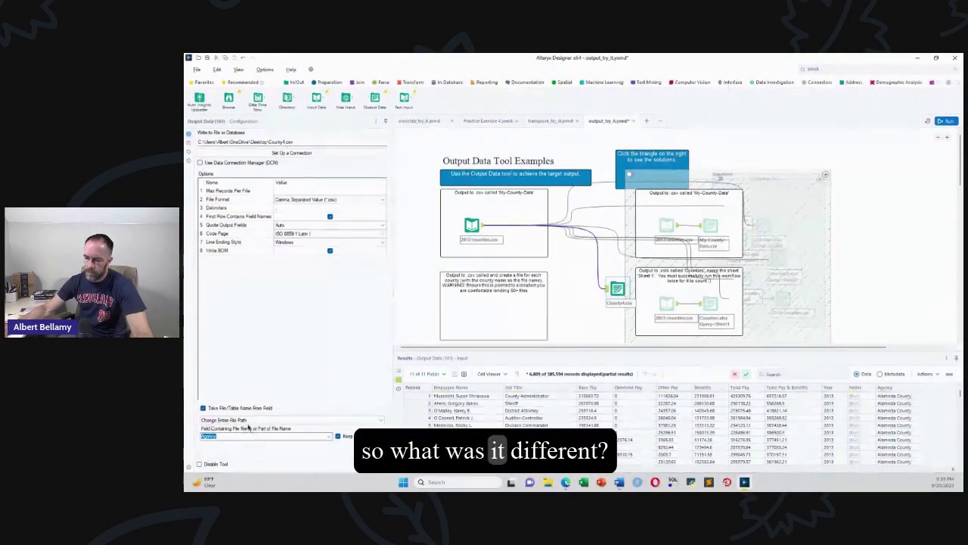
{"action": "left_click", "coordinate": [257, 419]}
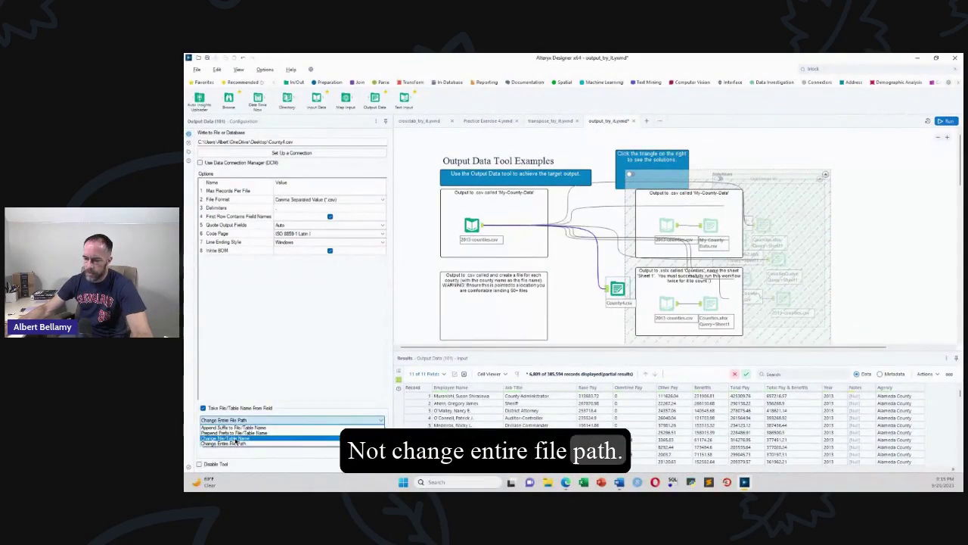
{"action": "left_click", "coordinate": [236, 439]}
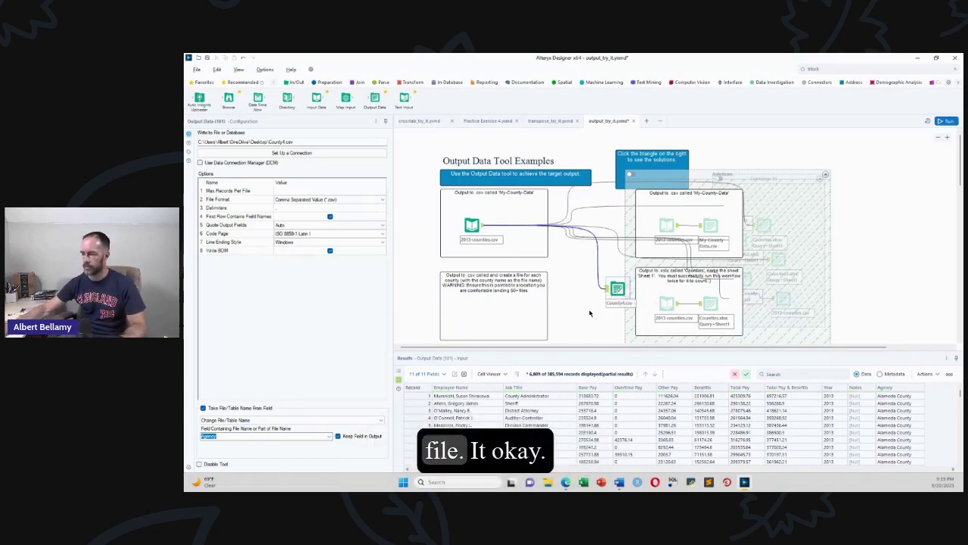
{"action": "scroll", "coordinate": [595, 311], "scroll_direction": "down", "scroll_amount": 3}
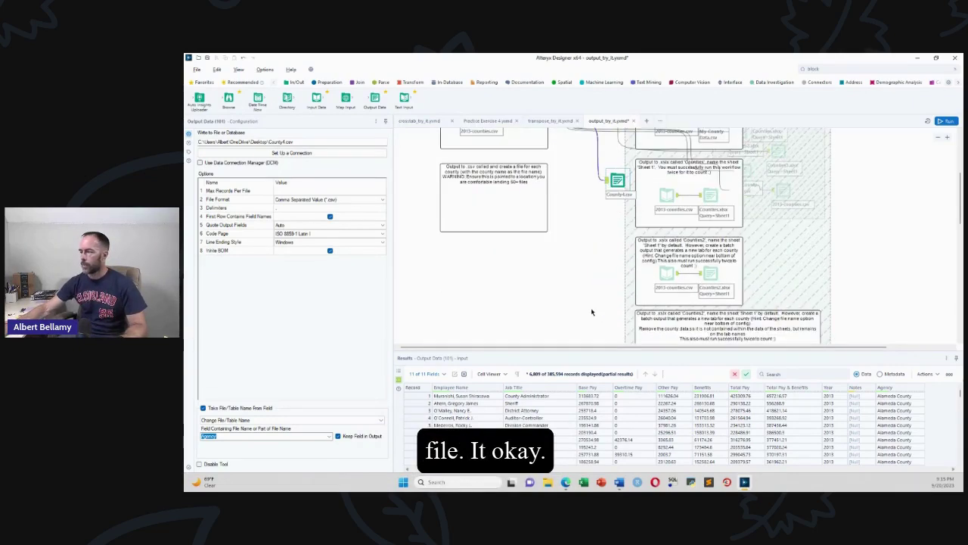
{"action": "scroll", "coordinate": [589, 306], "scroll_direction": "down", "scroll_amount": 6}
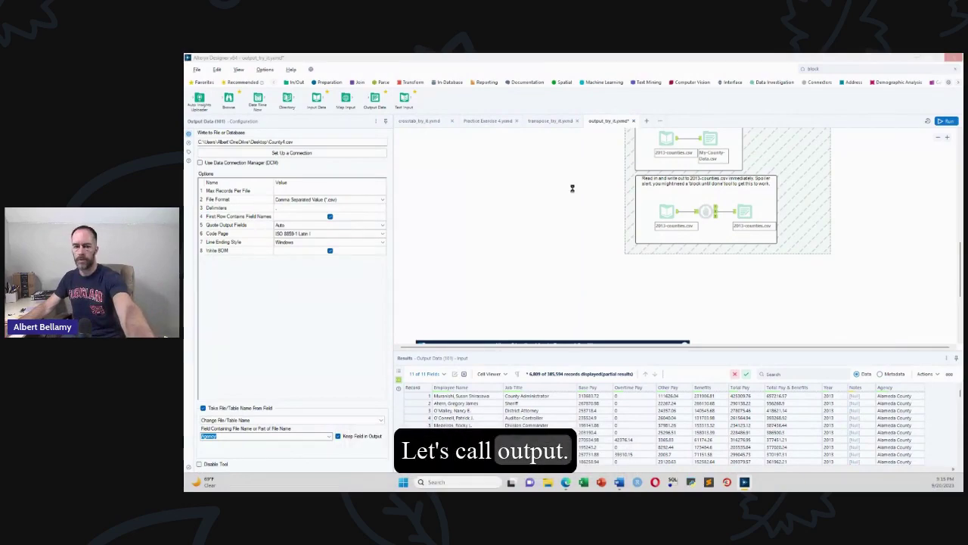
- Switch to the Edge window showing the Writing Data lesson
{"action": "key", "text": "alt+Tab"}
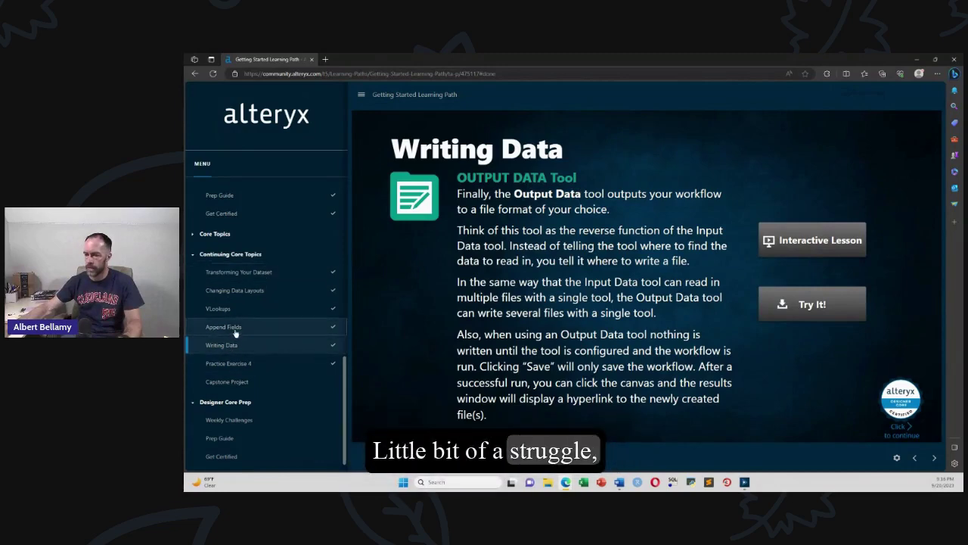
- Open the Changing Data Layouts lesson from the learning path sidebar
{"action": "left_click", "coordinate": [236, 291]}
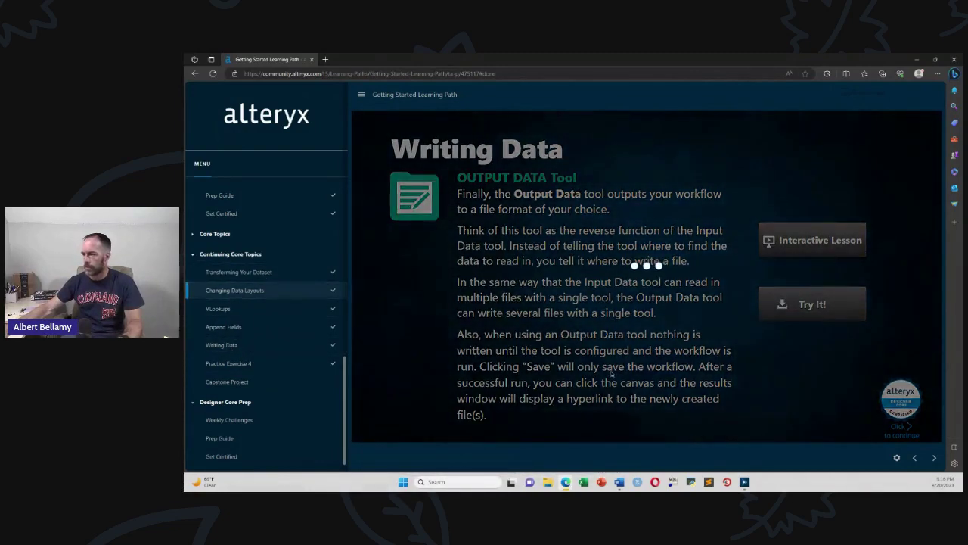